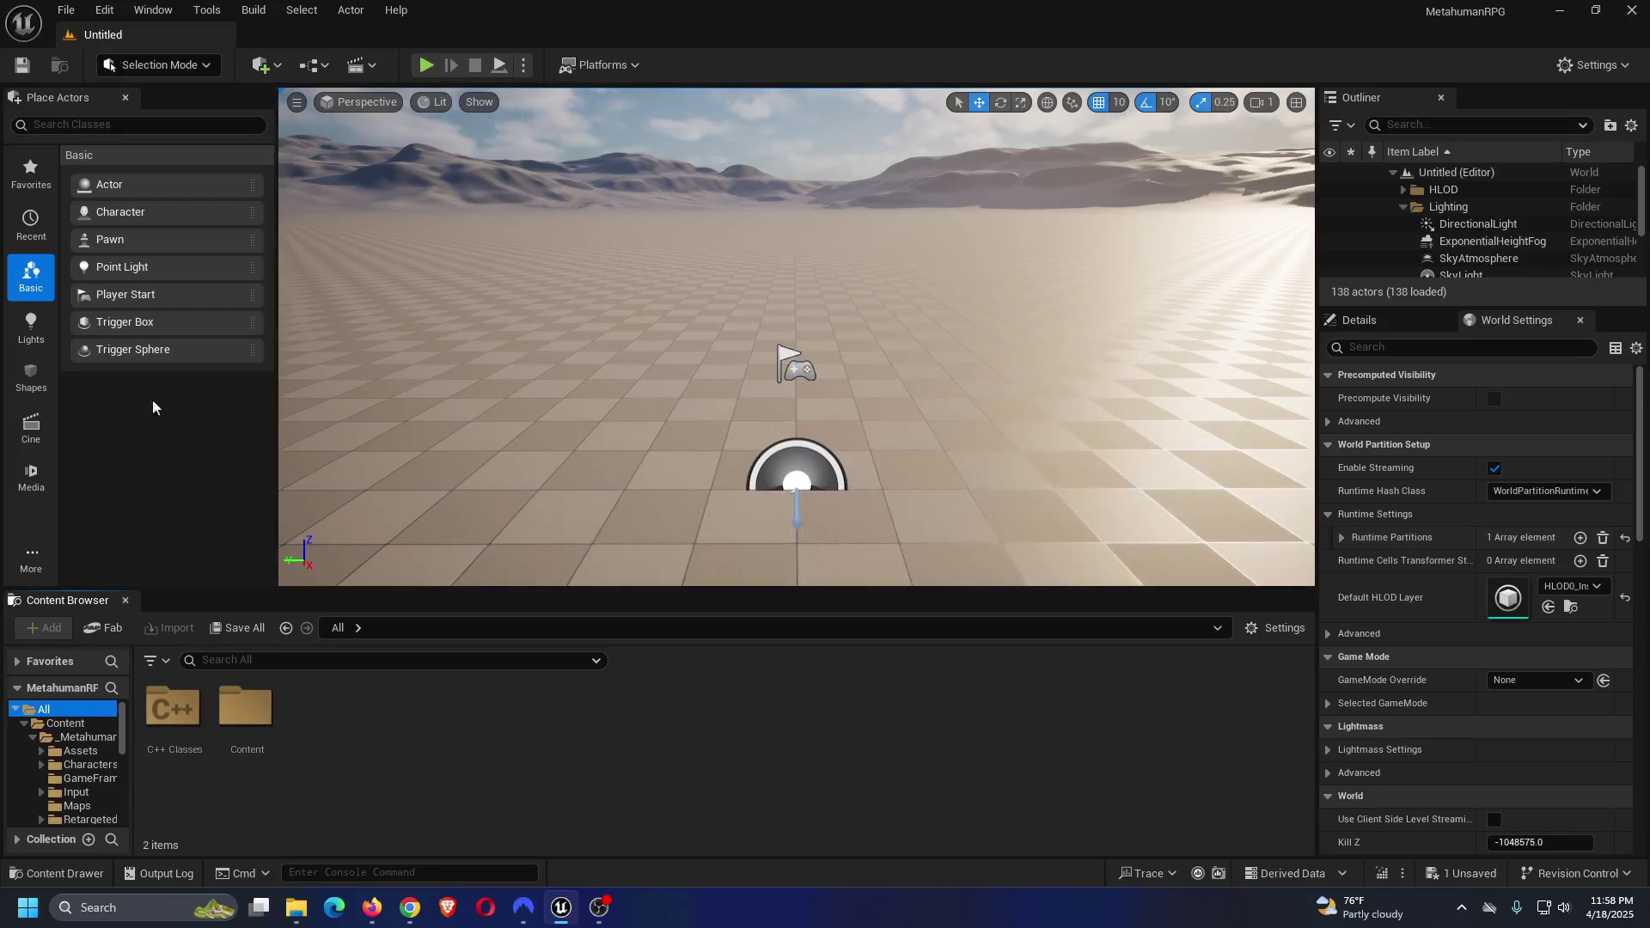
# Search the project's Content folder for "sk_man" and open the SK_Mannequin skeleton from Characters/Mannequins/Meshes.
pyautogui.click(69, 724)
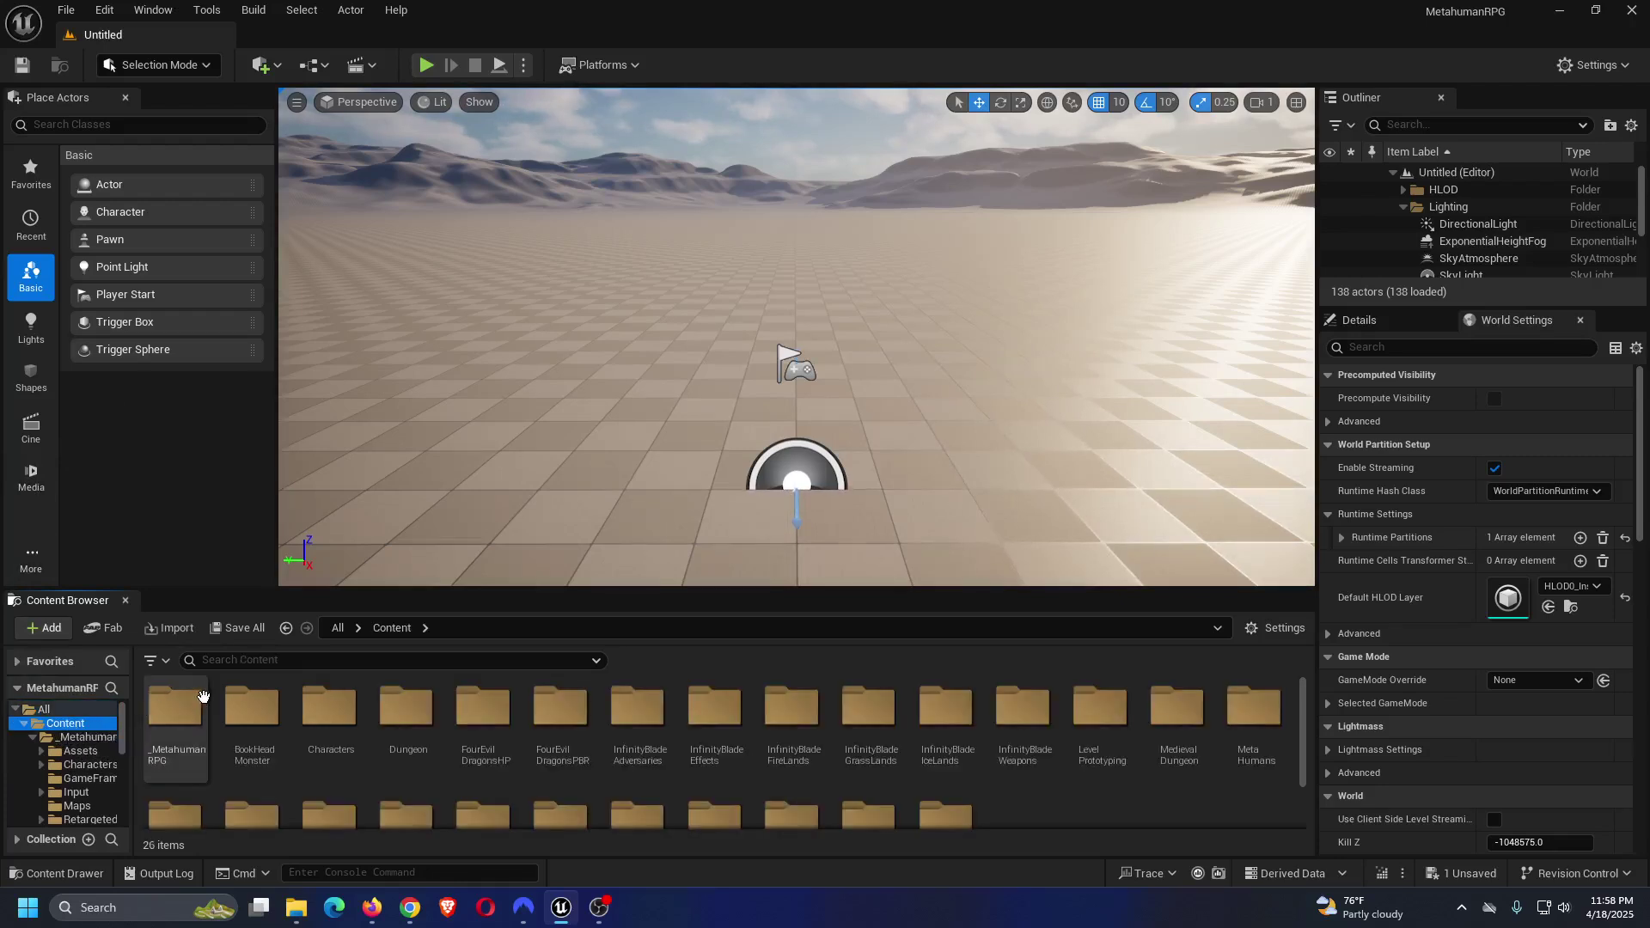
pyautogui.click(252, 660)
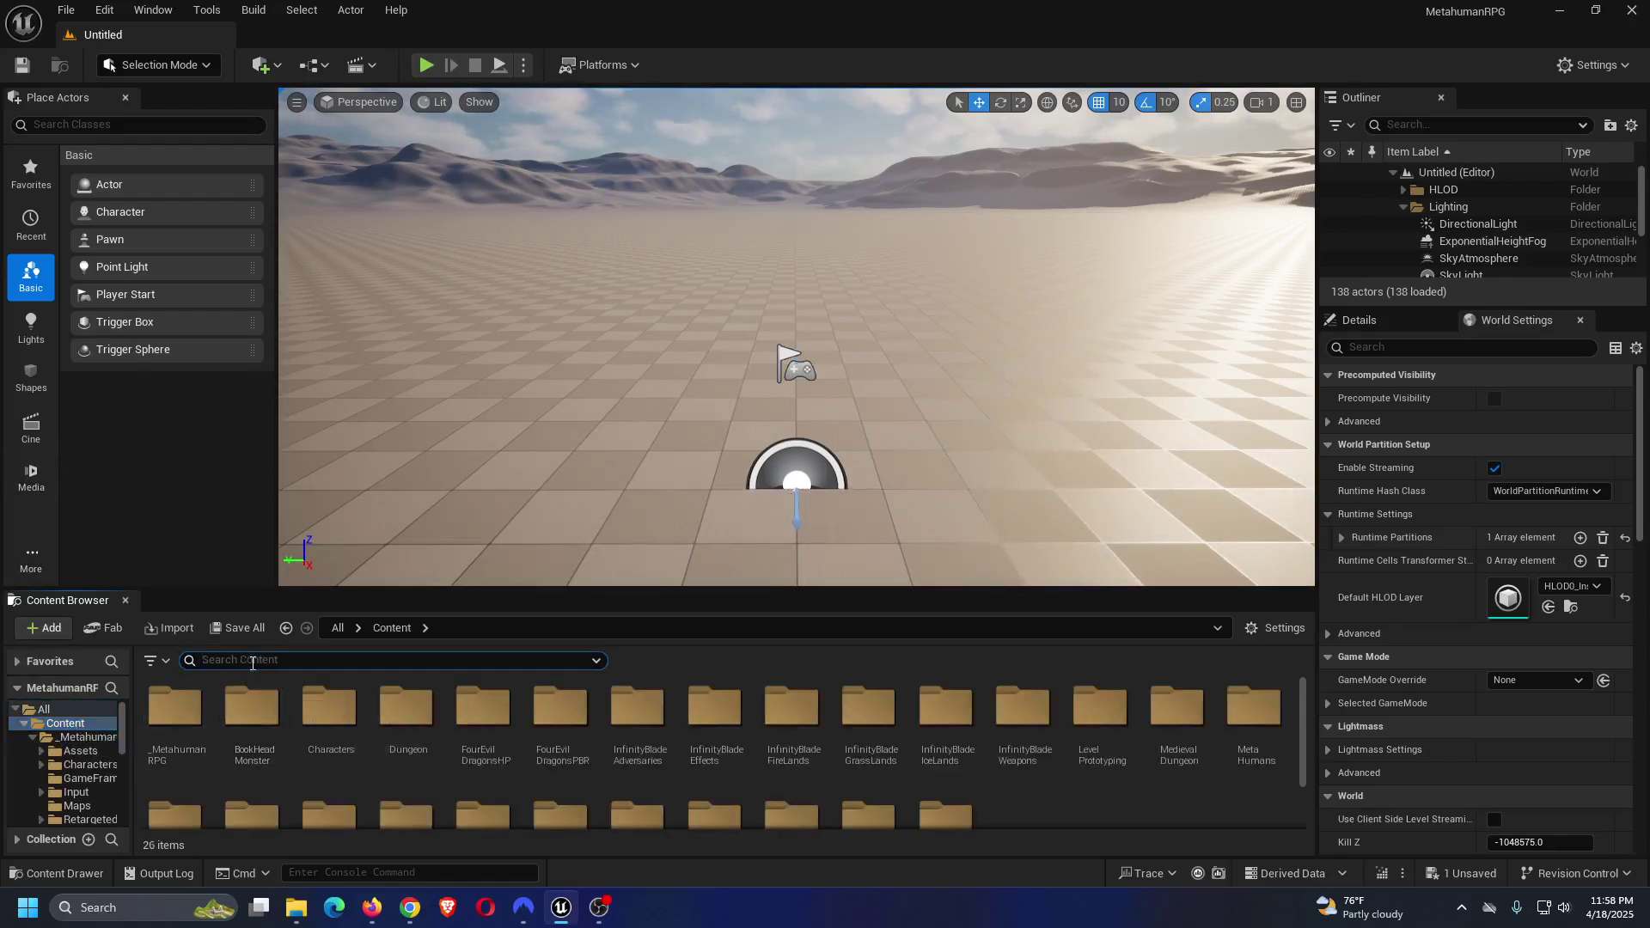
pyautogui.write('sk_')
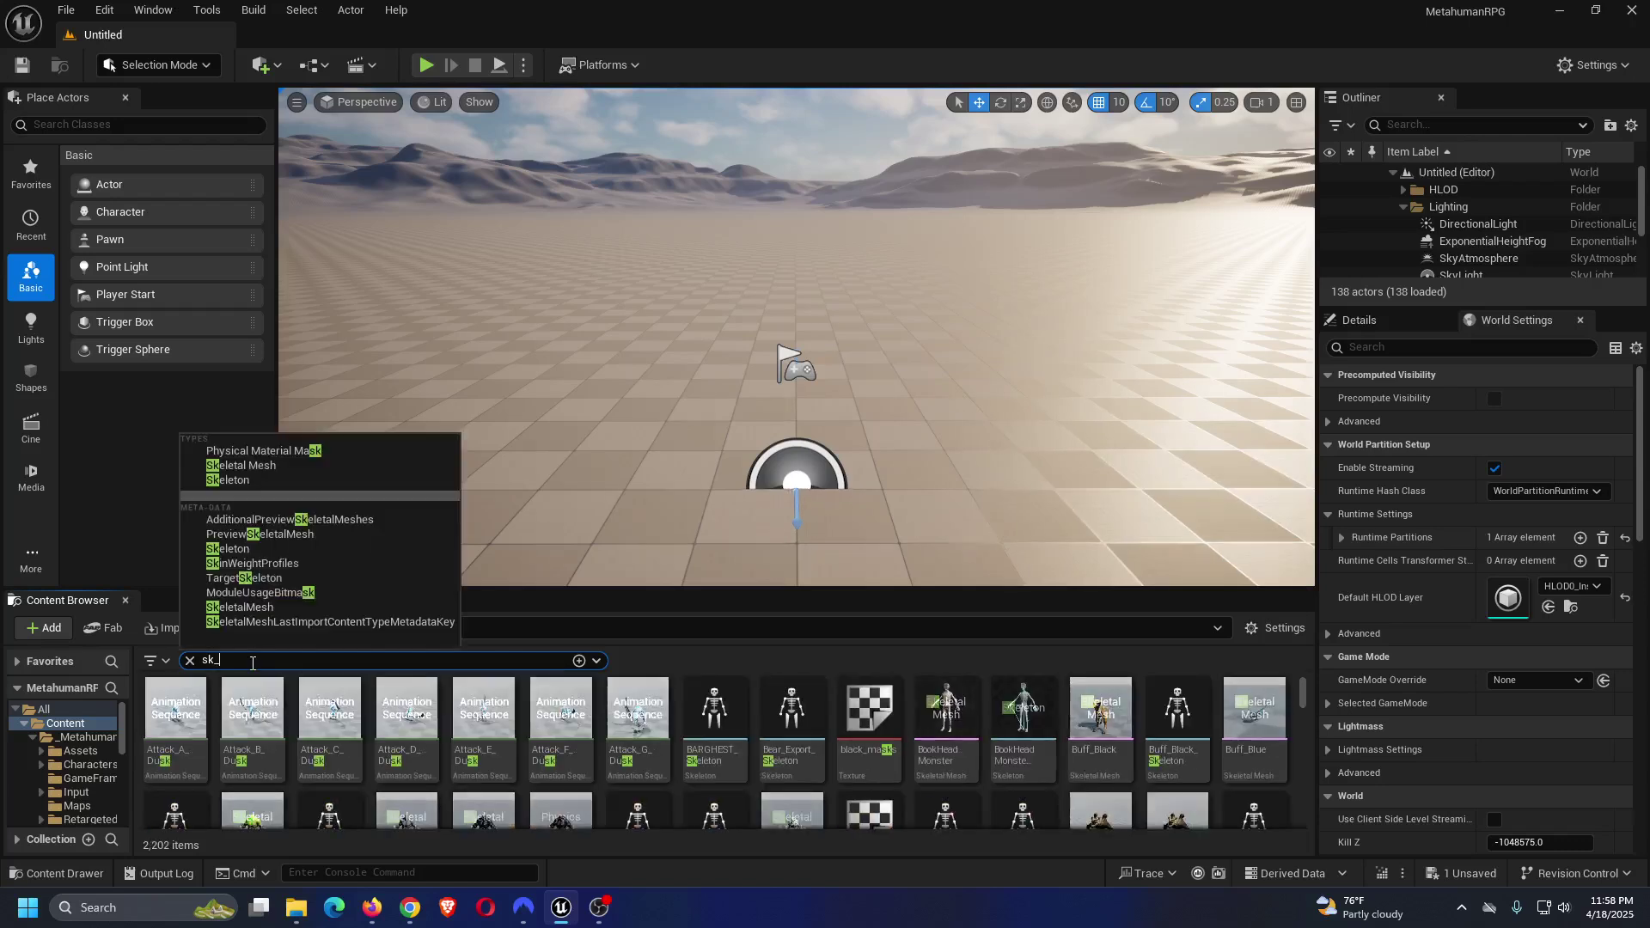
pyautogui.write('man')
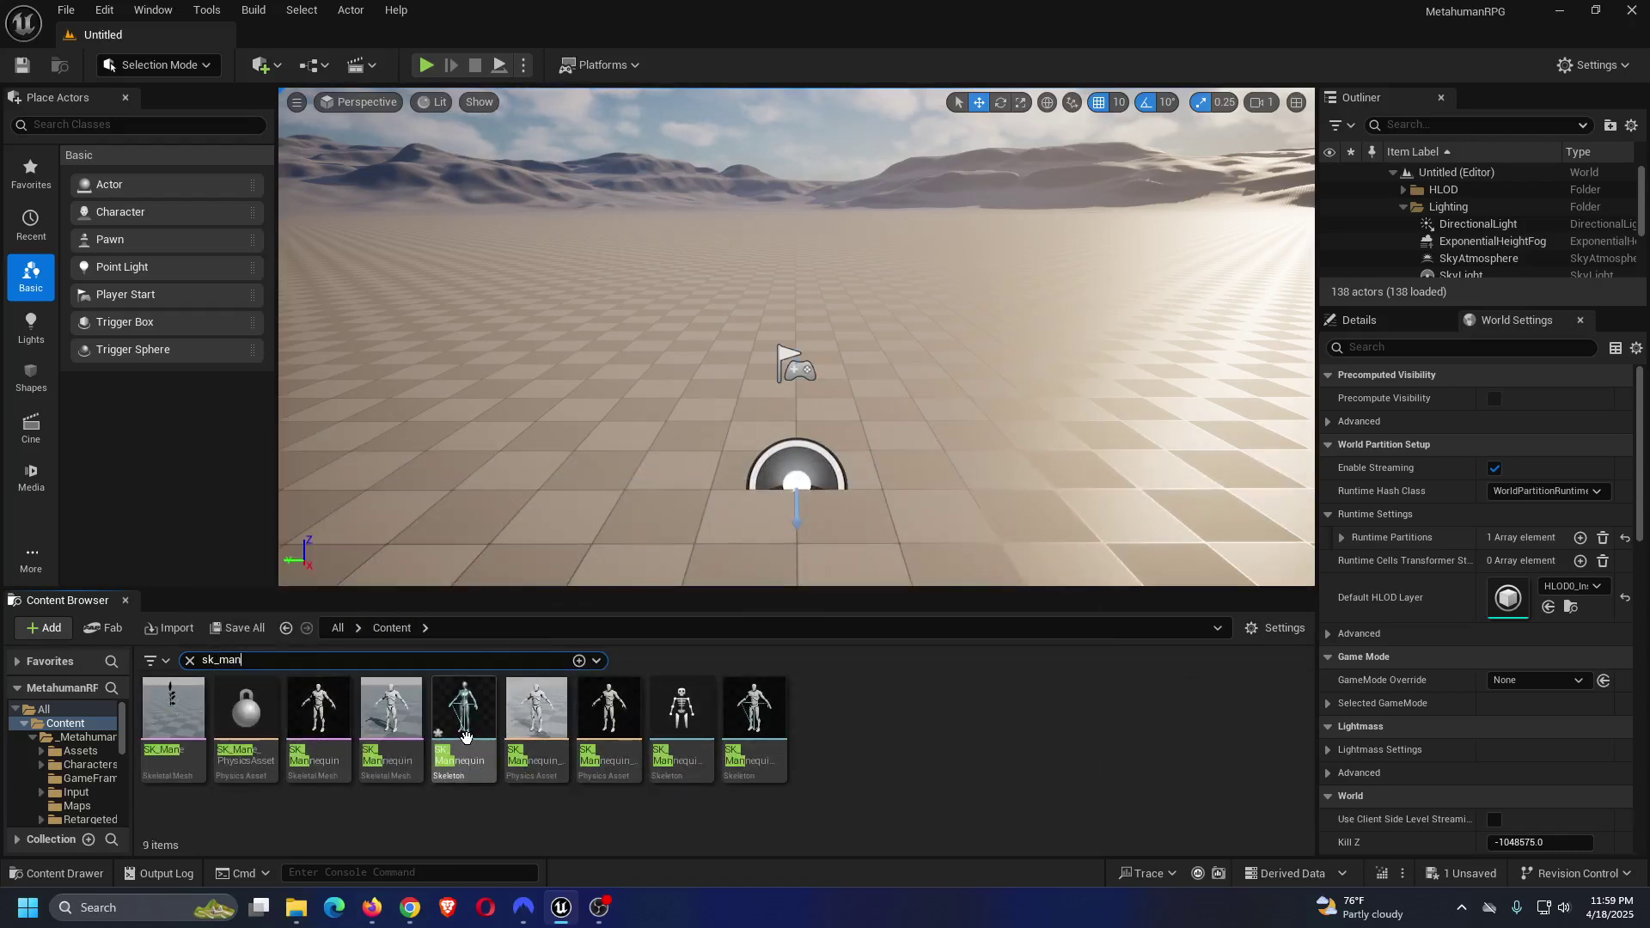
pyautogui.moveTo(466, 735)
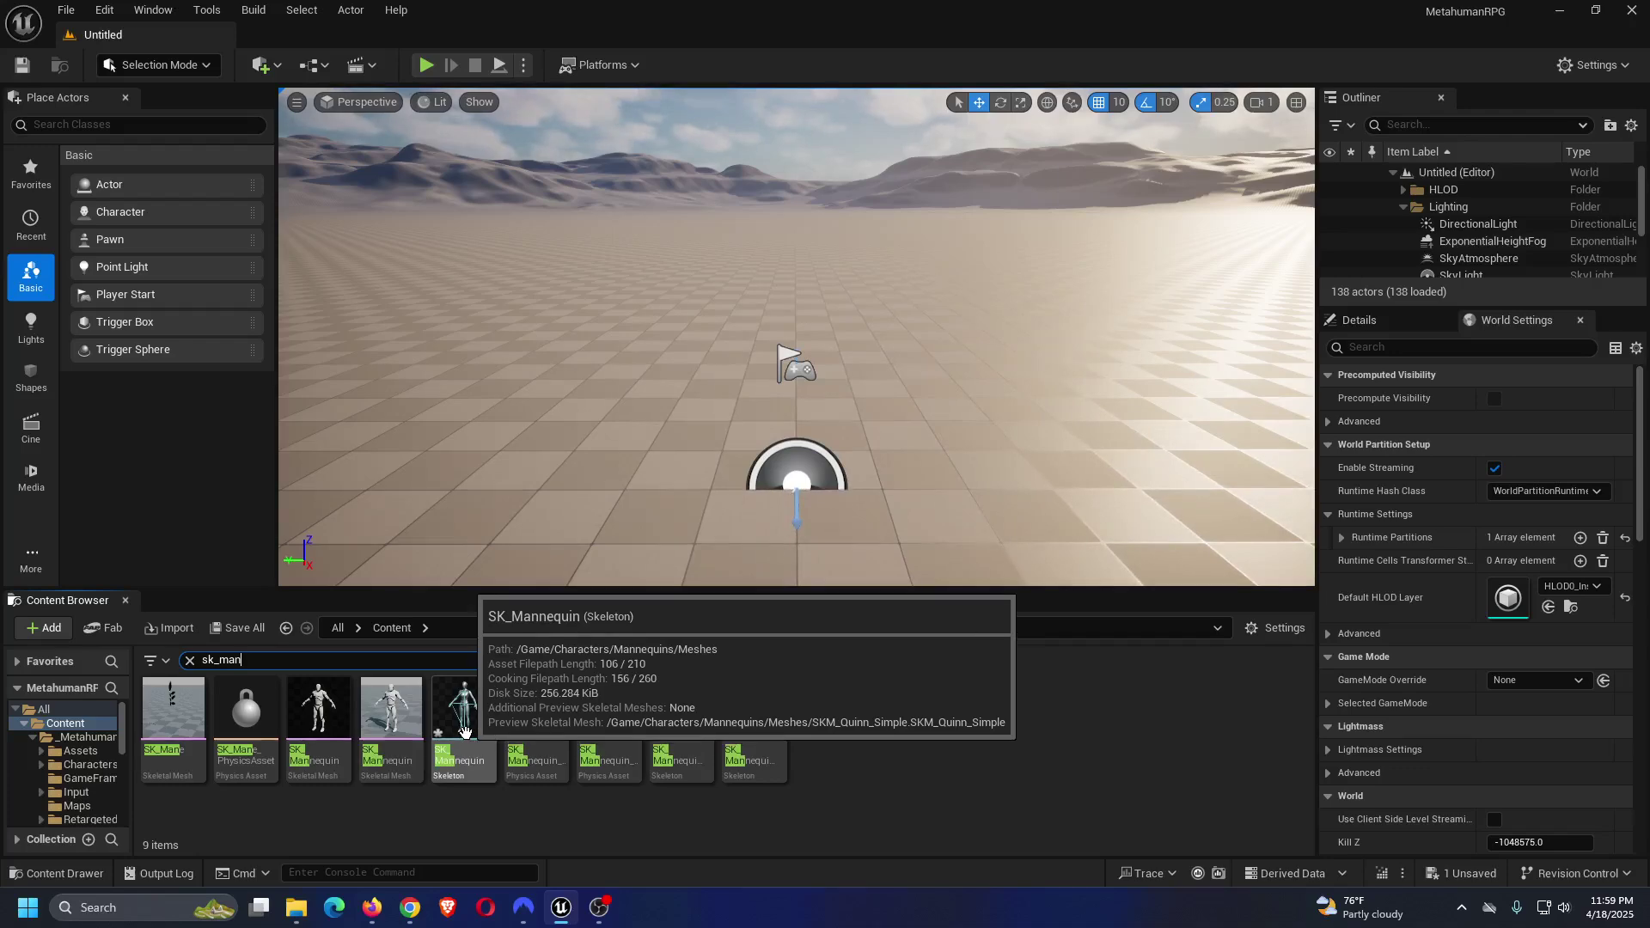
pyautogui.doubleClick(463, 714)
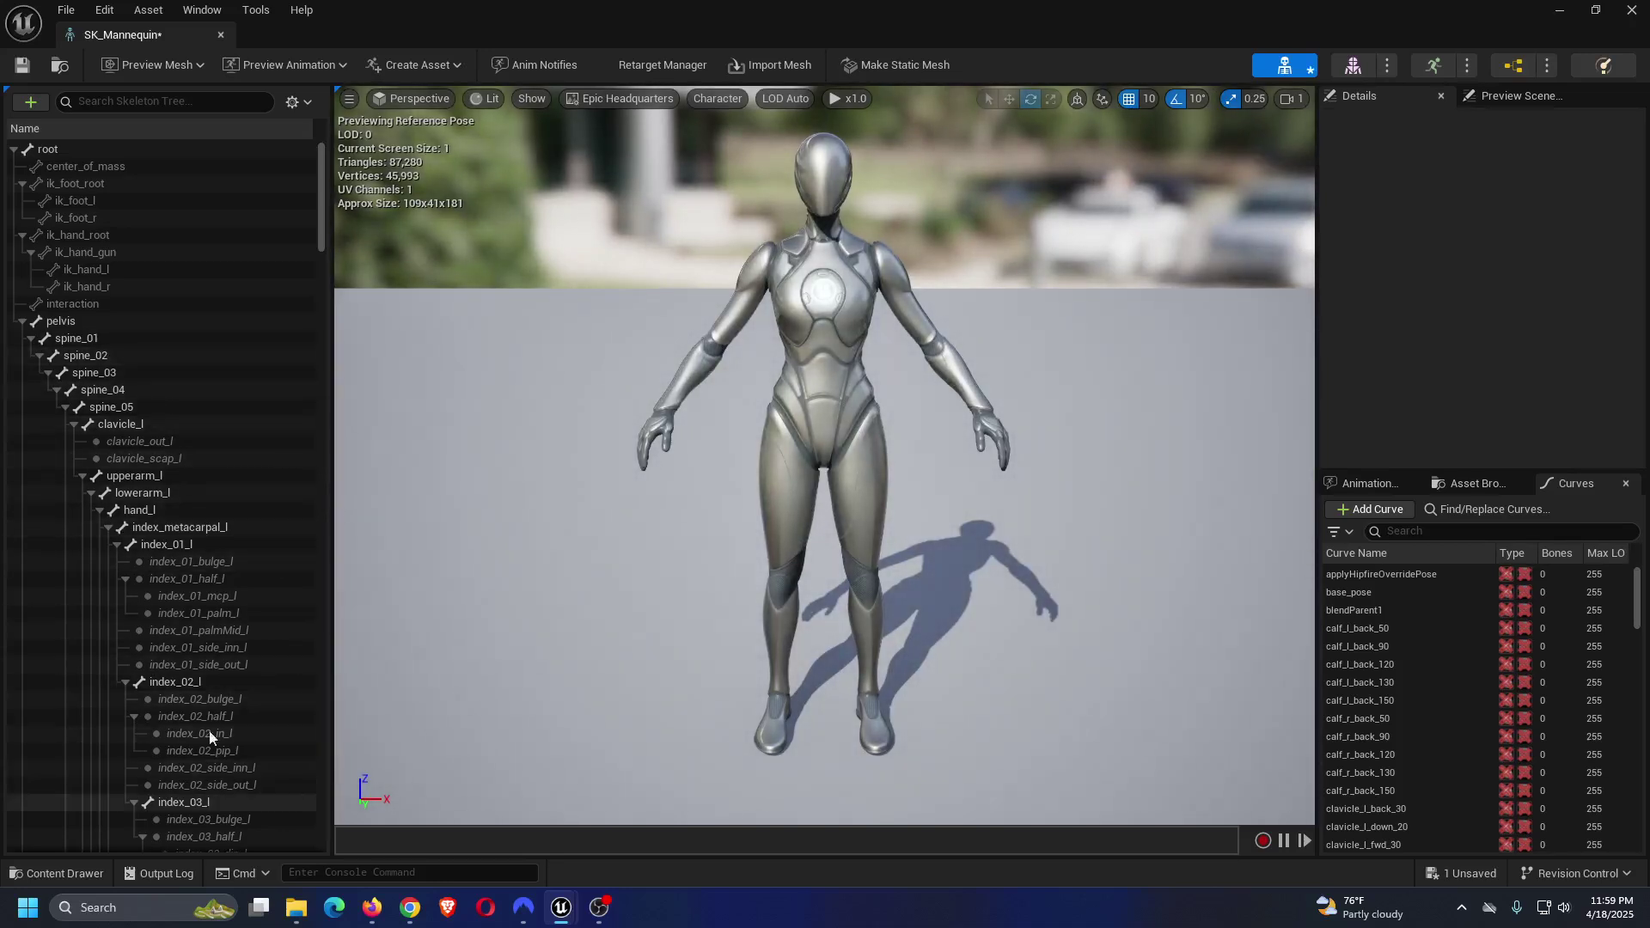
# Filter the skeleton tree by "hand" and add a socket to the ik_hand_l bone.
pyautogui.click(132, 108)
pyautogui.write('hand')
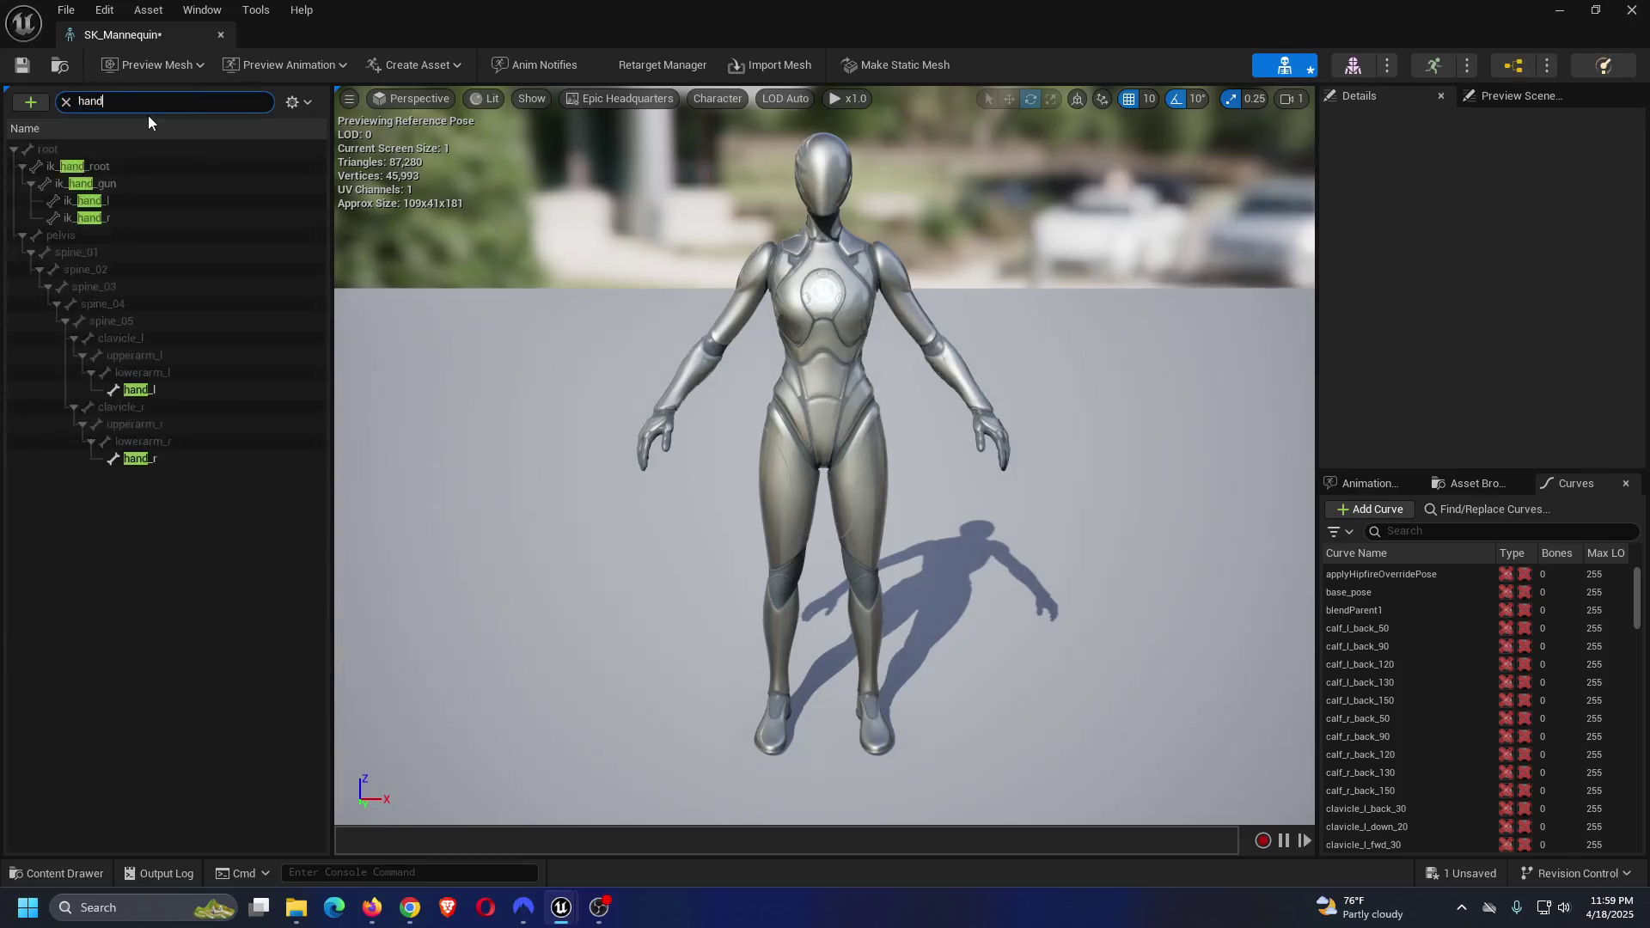
pyautogui.click(105, 200)
pyautogui.click(129, 216)
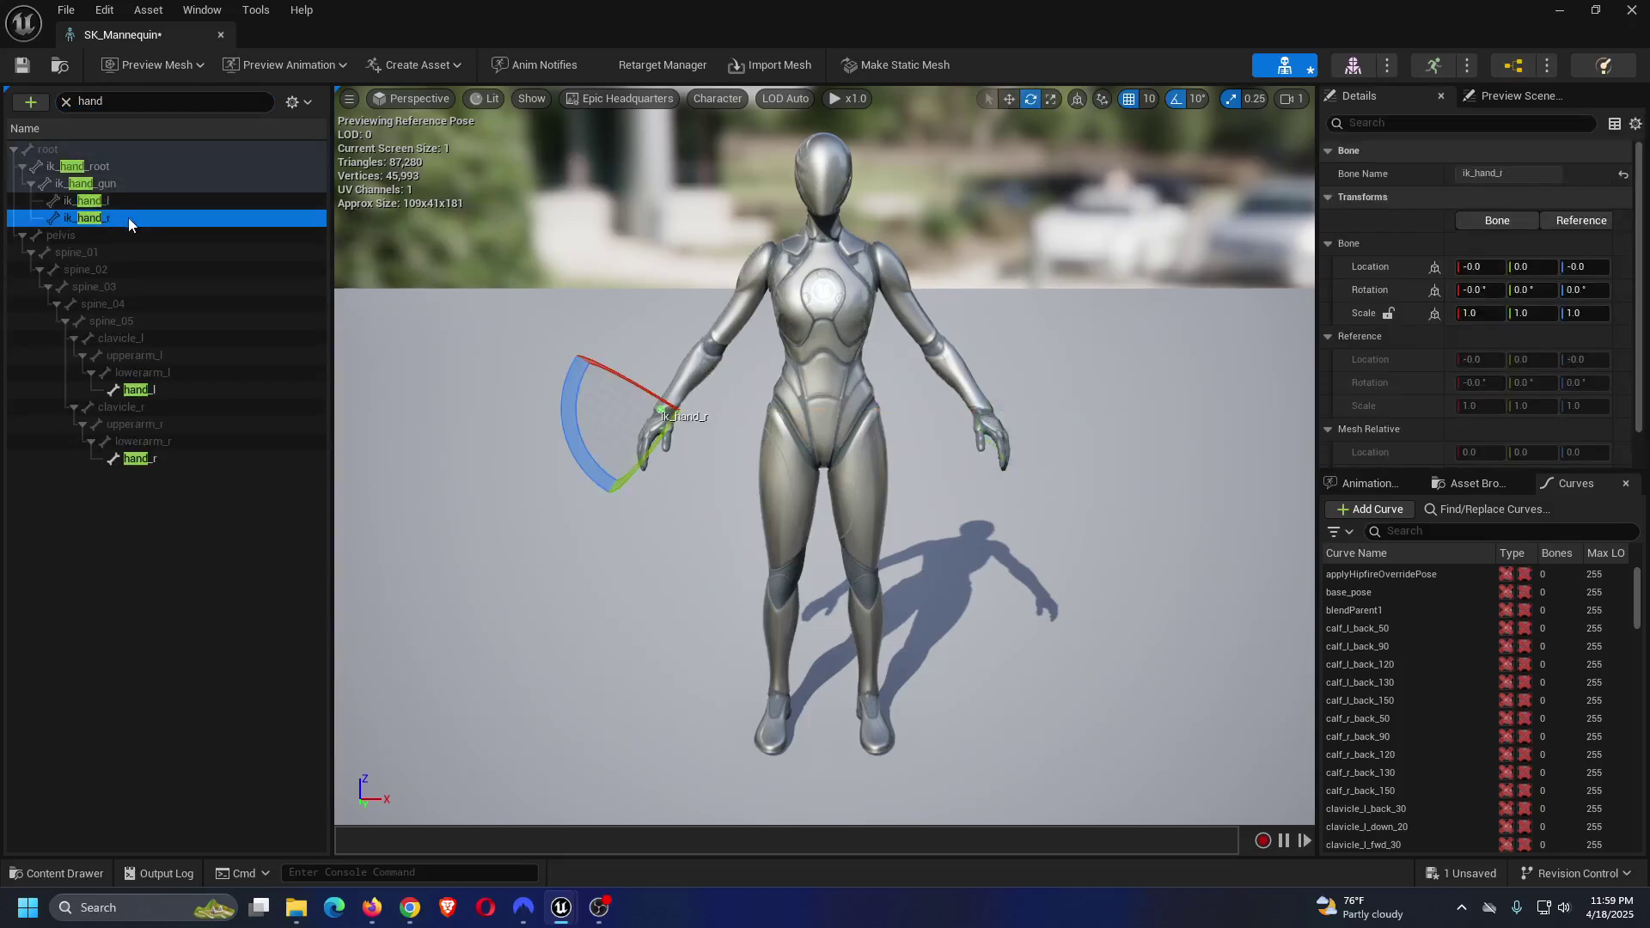
pyautogui.click(112, 199)
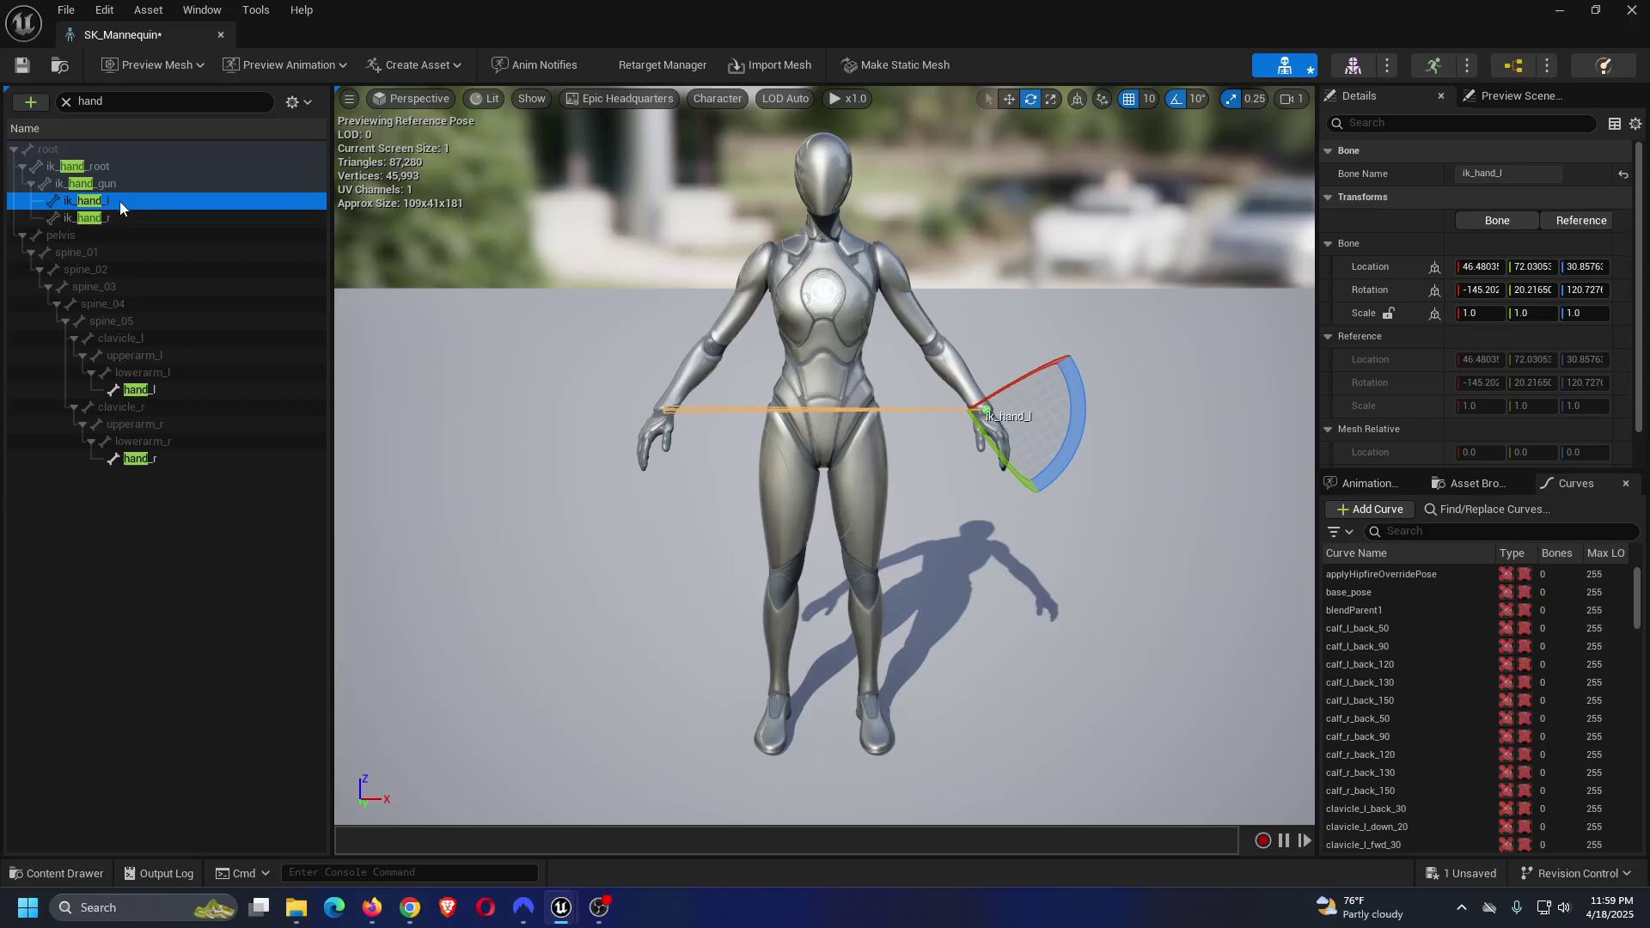
pyautogui.rightClick(122, 201)
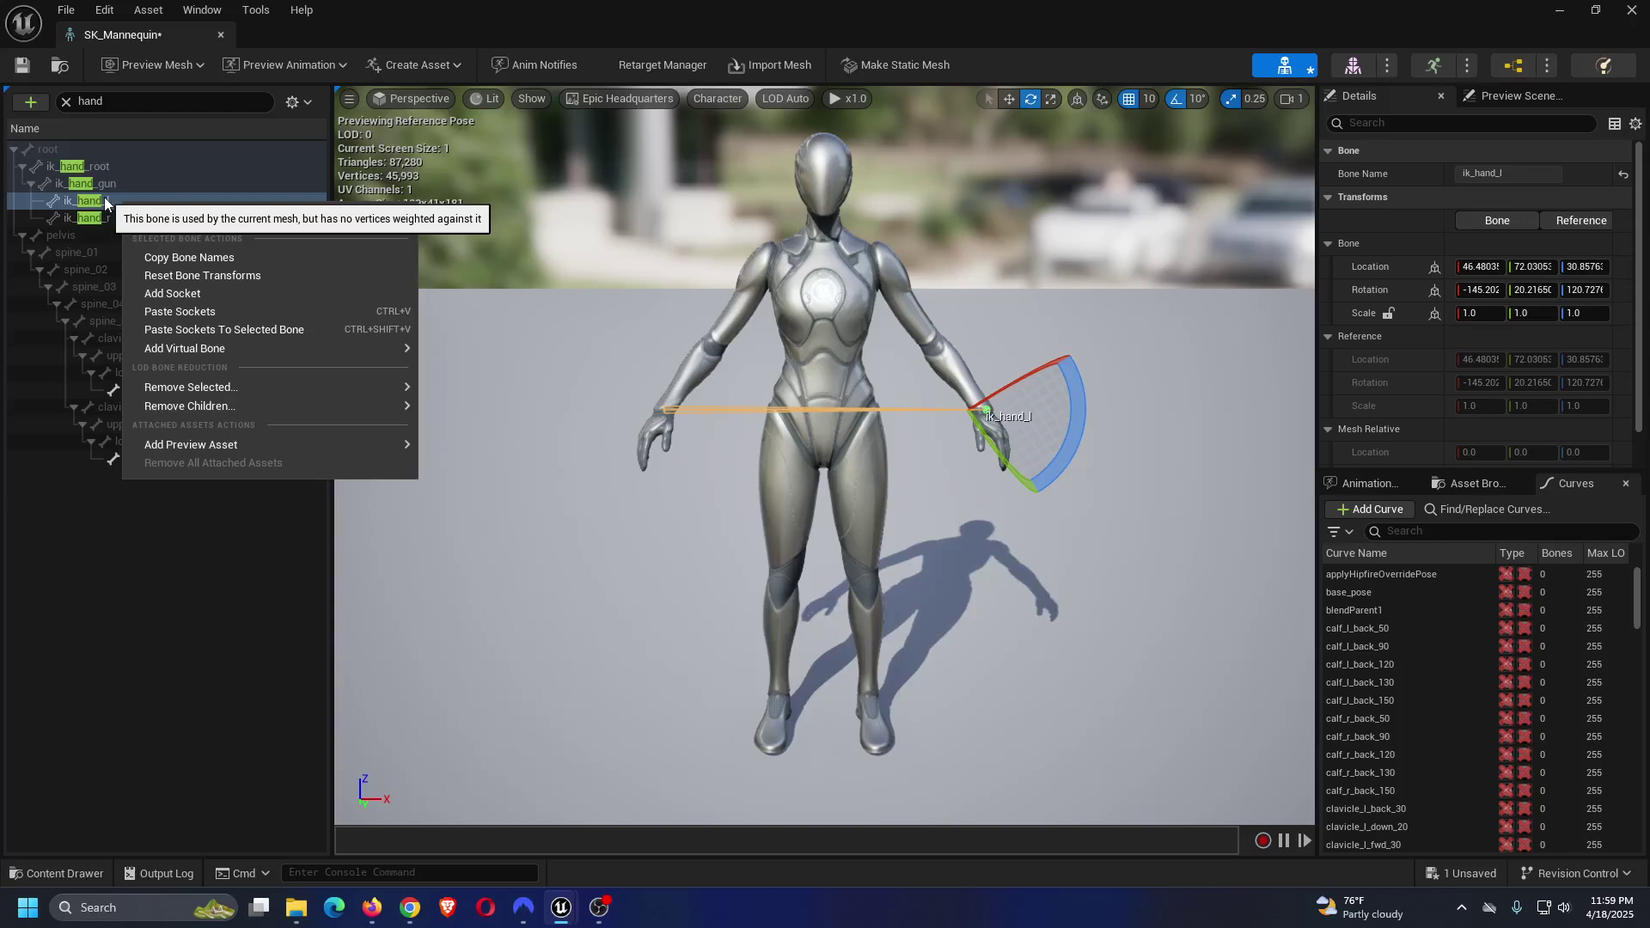
pyautogui.click(91, 203)
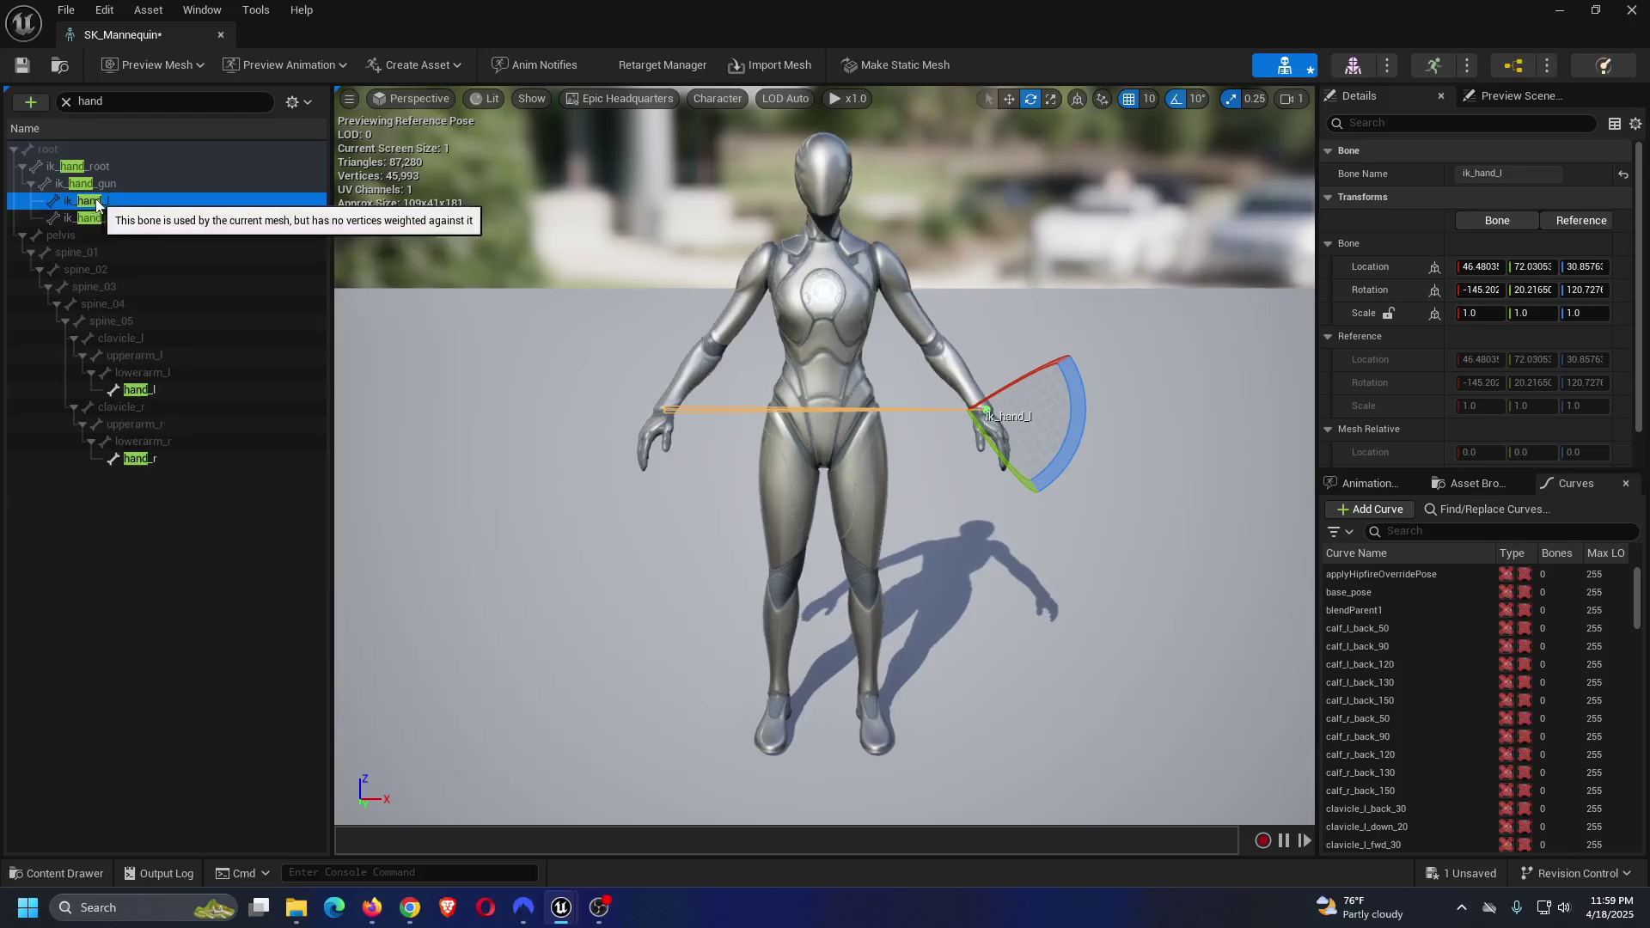
pyautogui.rightClick(100, 203)
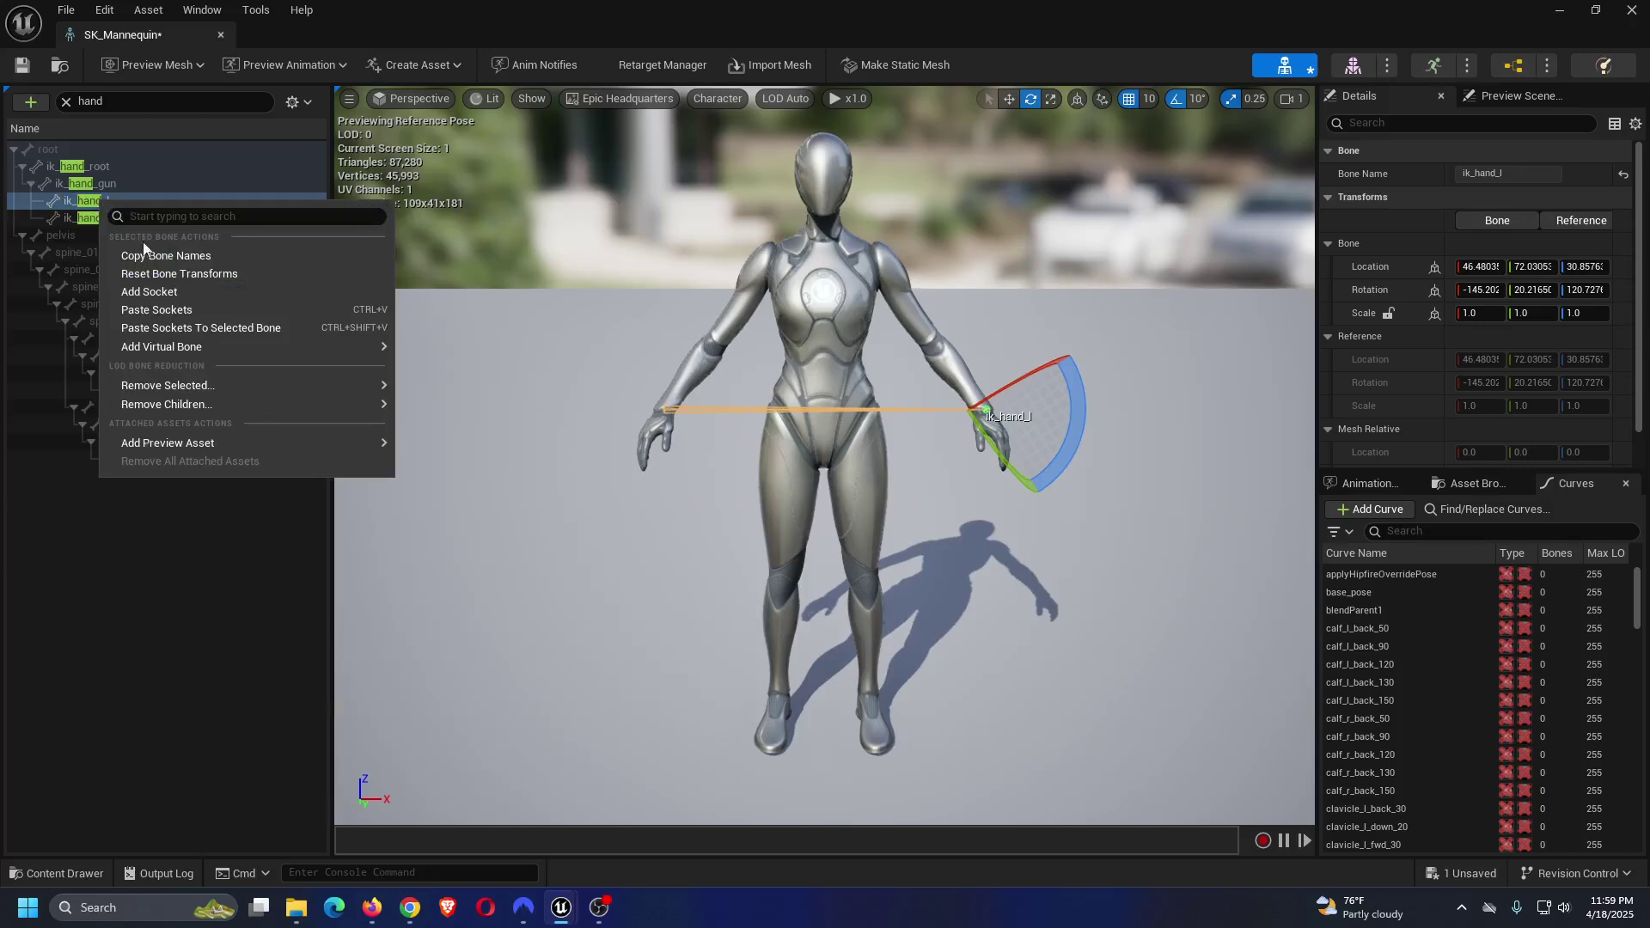
pyautogui.click(163, 292)
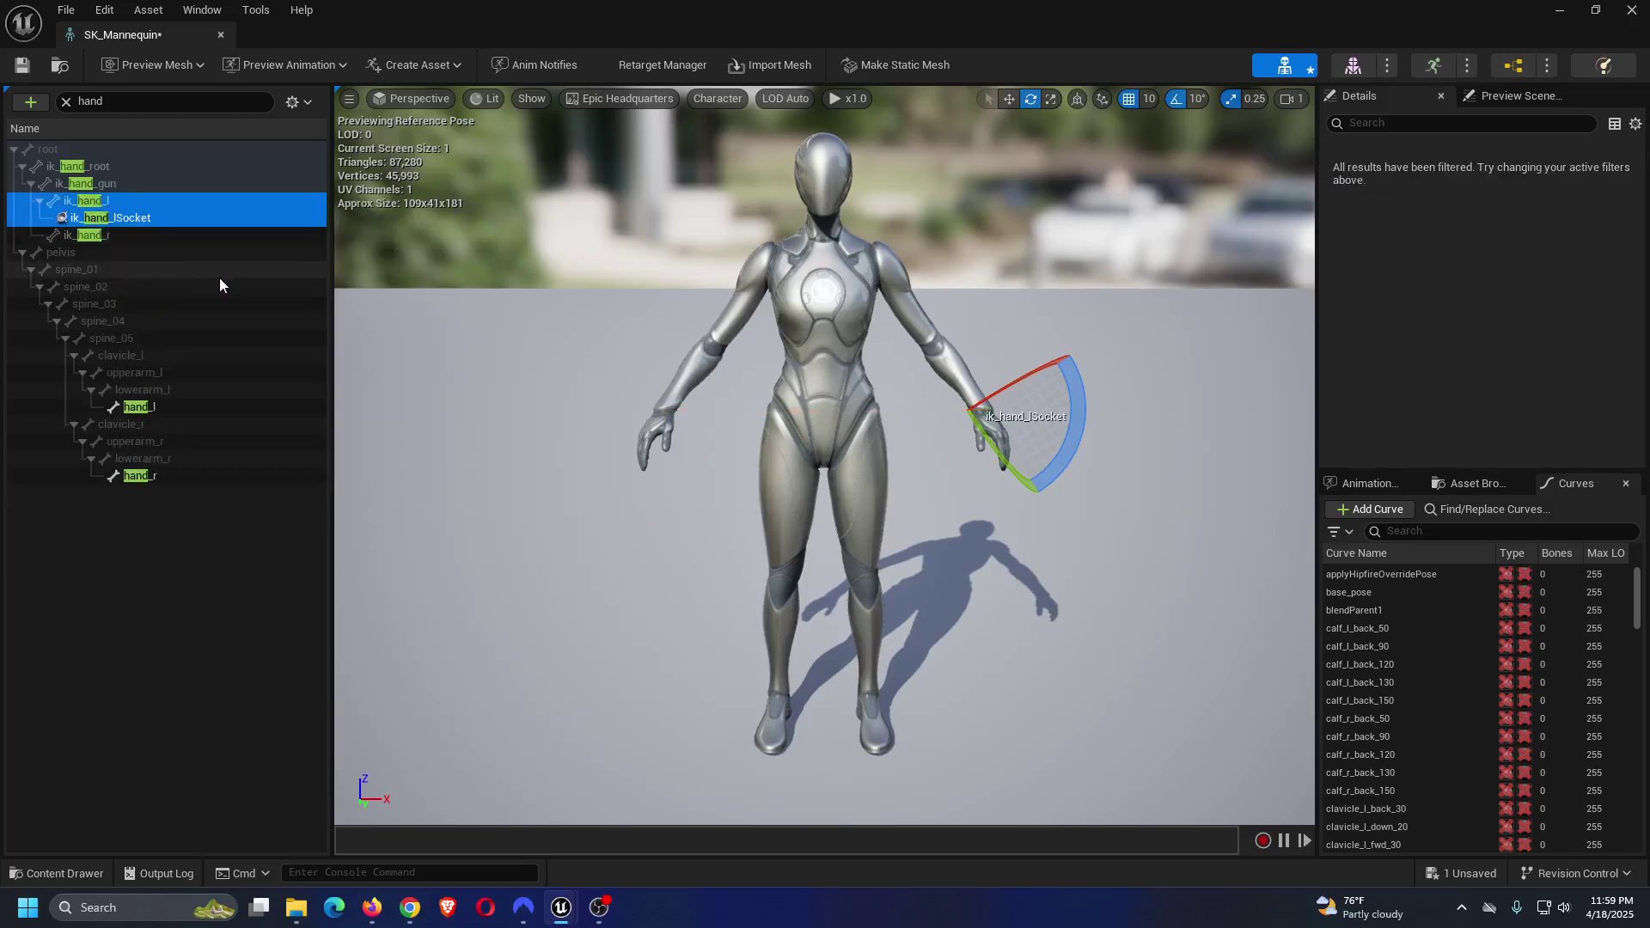
# Rename the new socket under ik_hand_l as hand_lSocket.
pyautogui.click(129, 217)
pyautogui.click(167, 235)
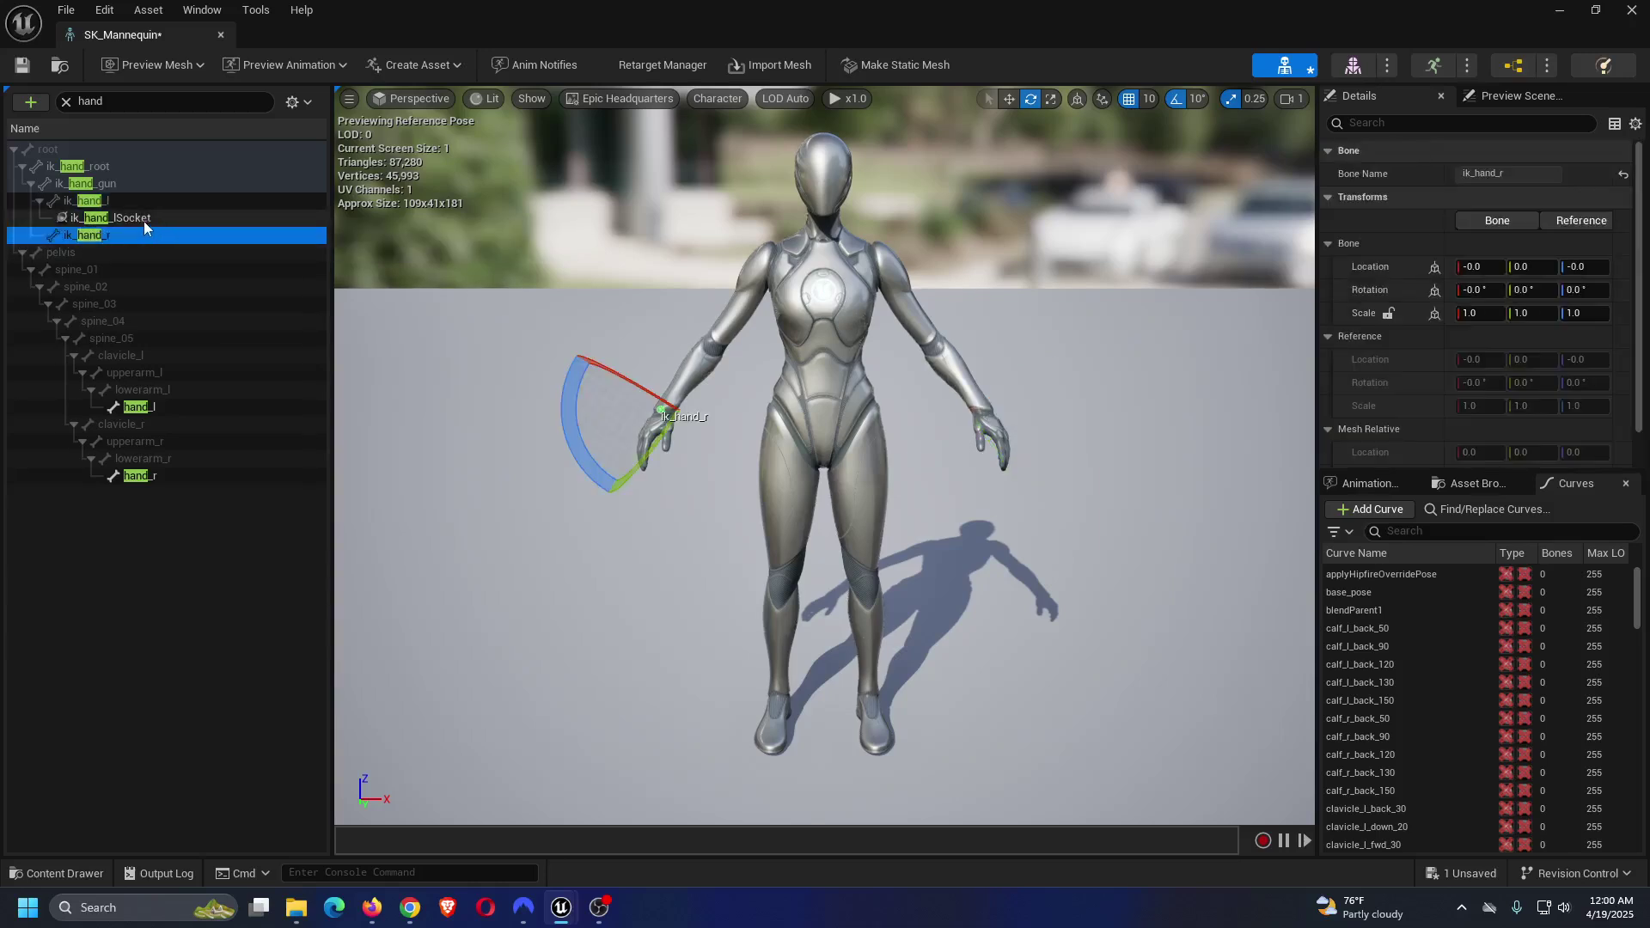
pyautogui.click(141, 218)
pyautogui.click(143, 218)
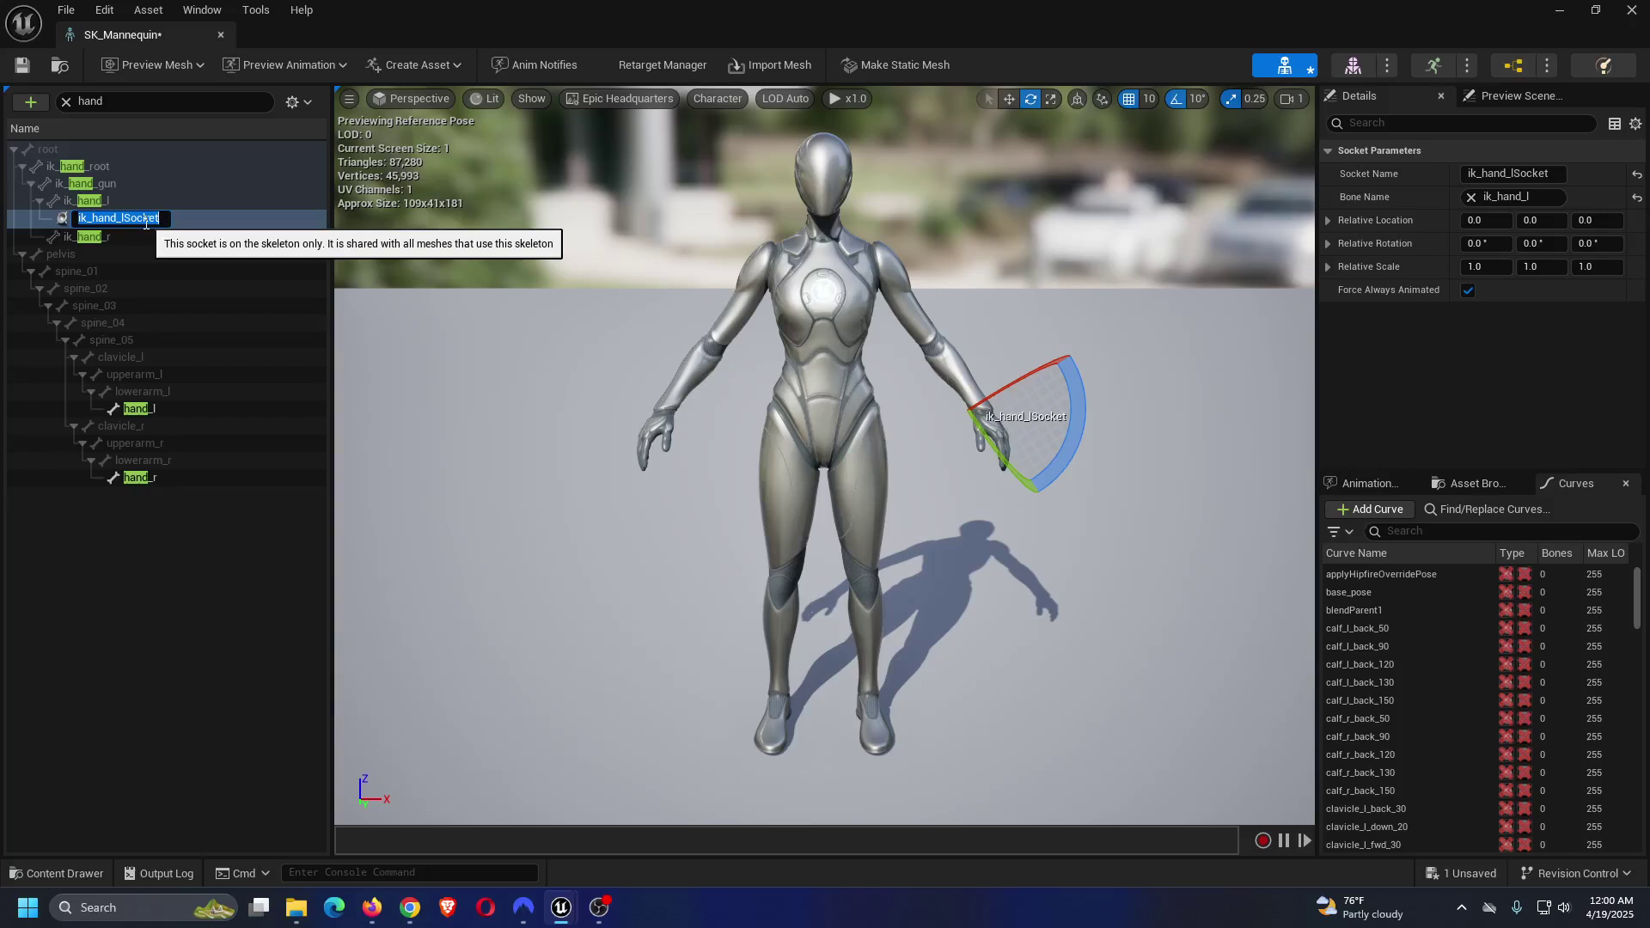
pyautogui.write('han')
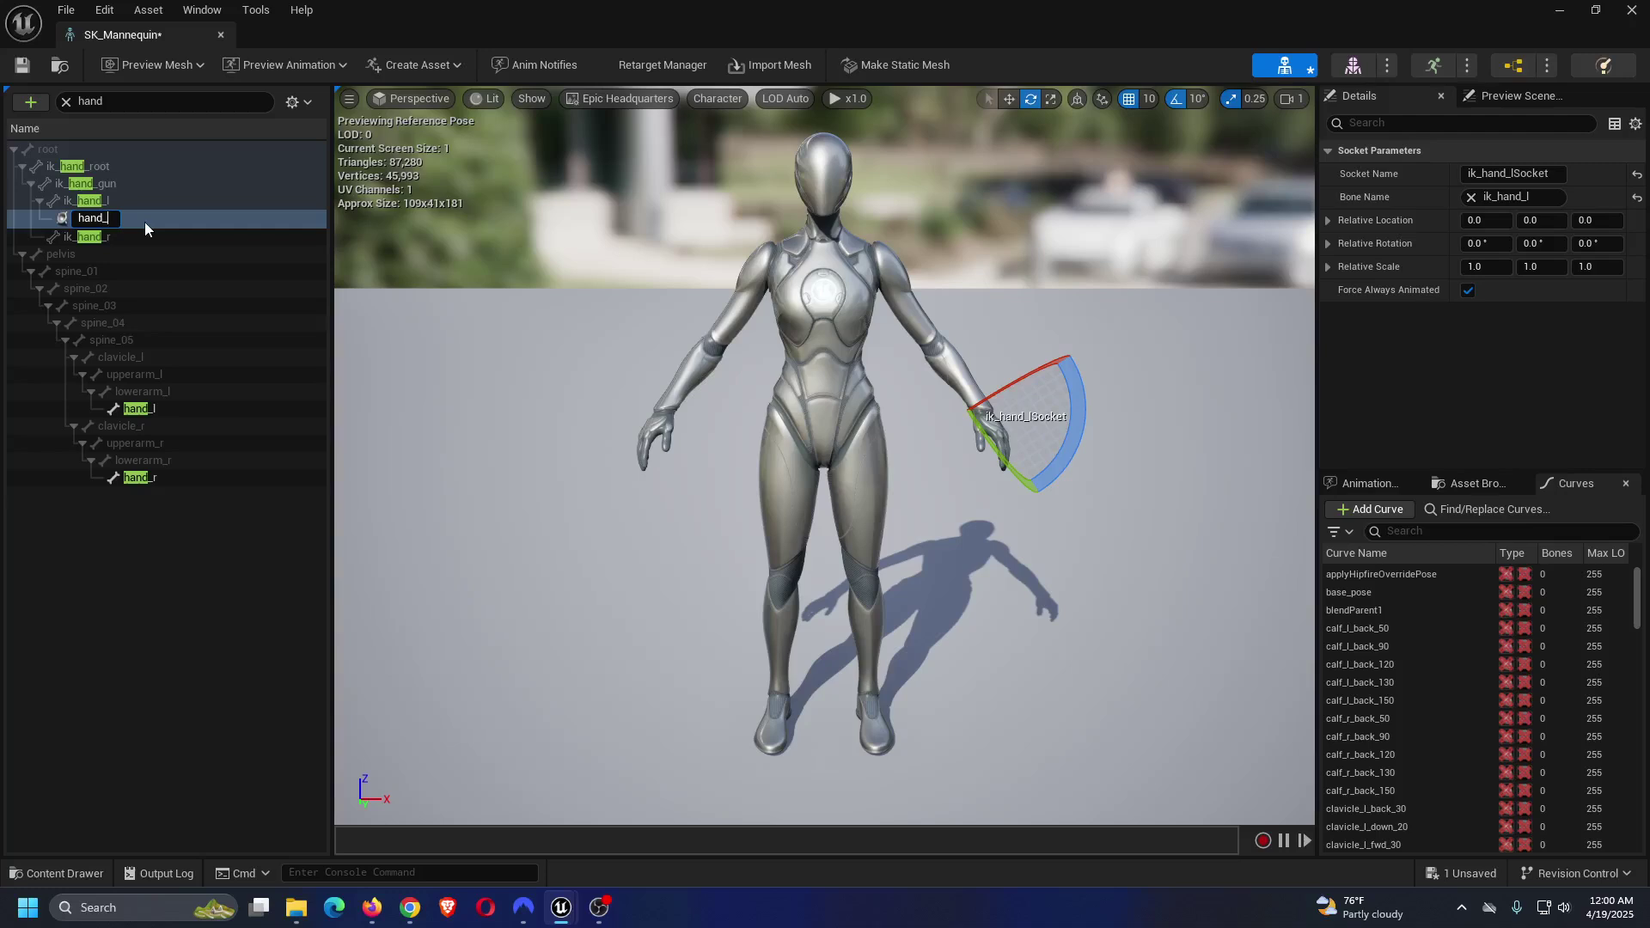
pyautogui.write('d_lSocket')
pyautogui.press('Return')
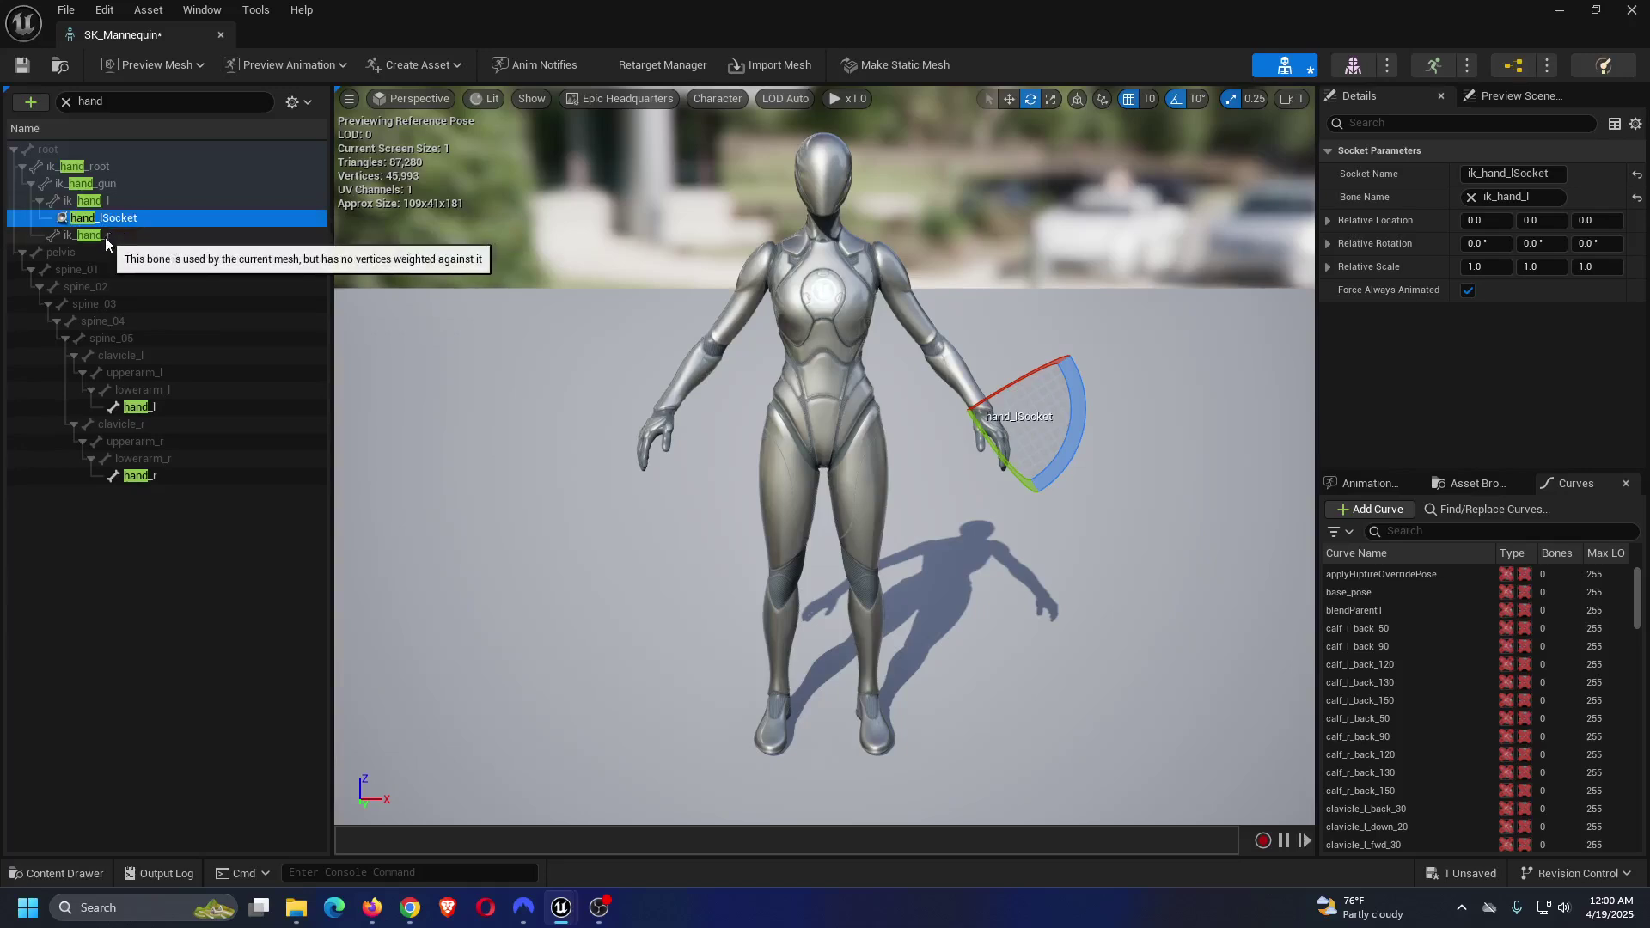
# Add a socket to the ik_hand_r bone and name it hand_rSocket.
pyautogui.click(104, 236)
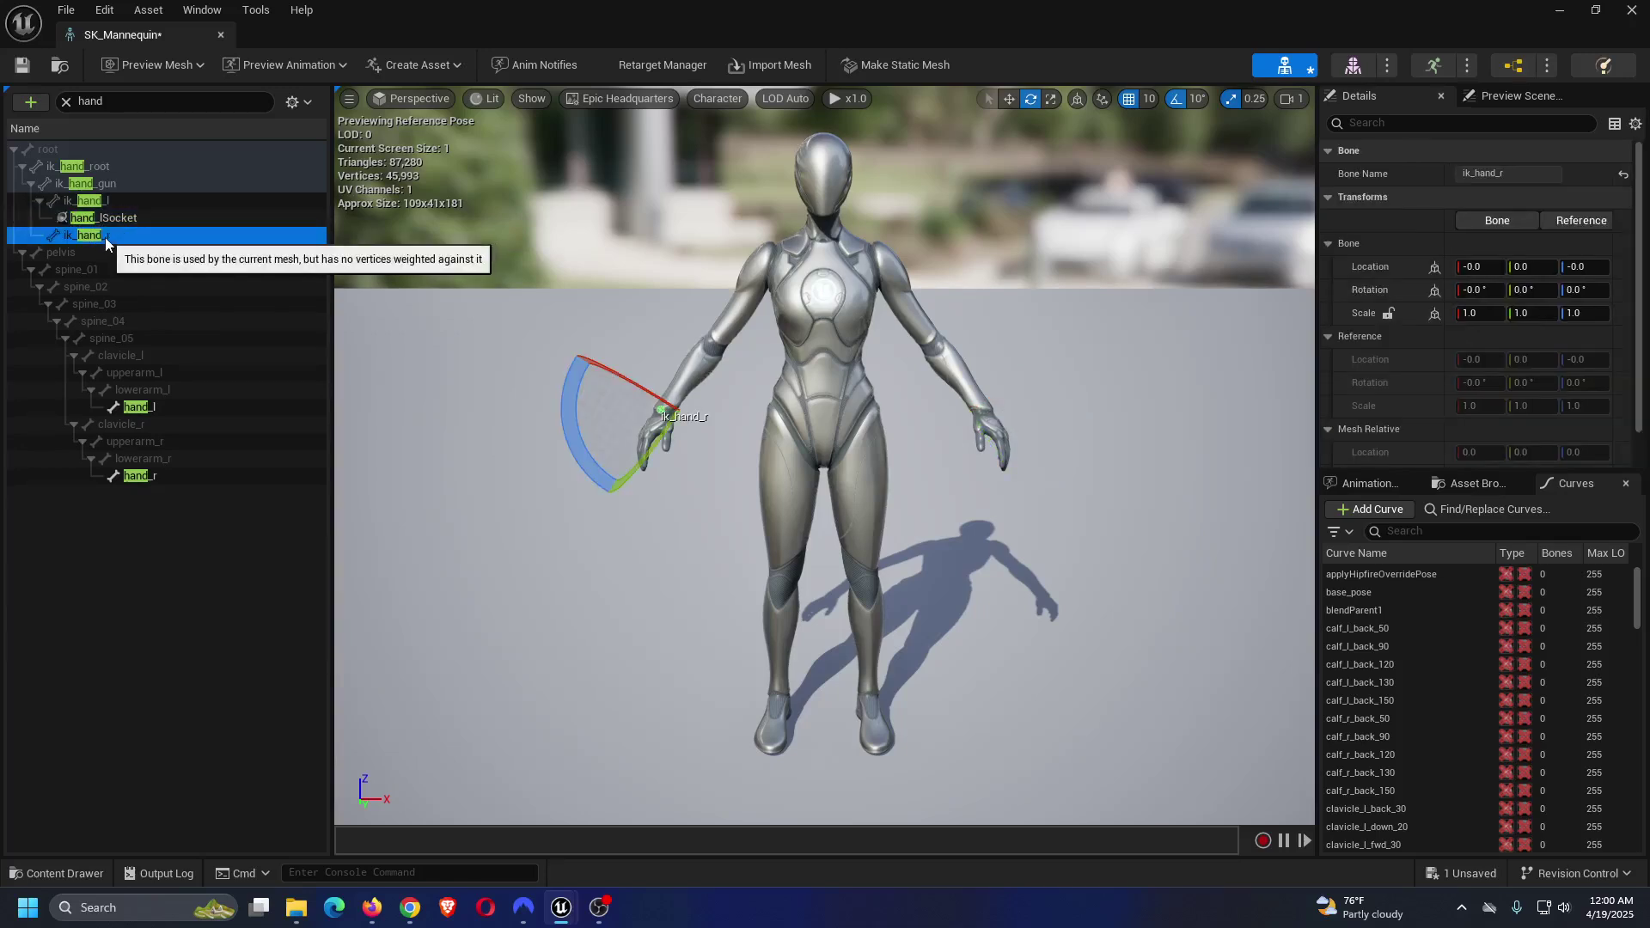
pyautogui.rightClick(104, 239)
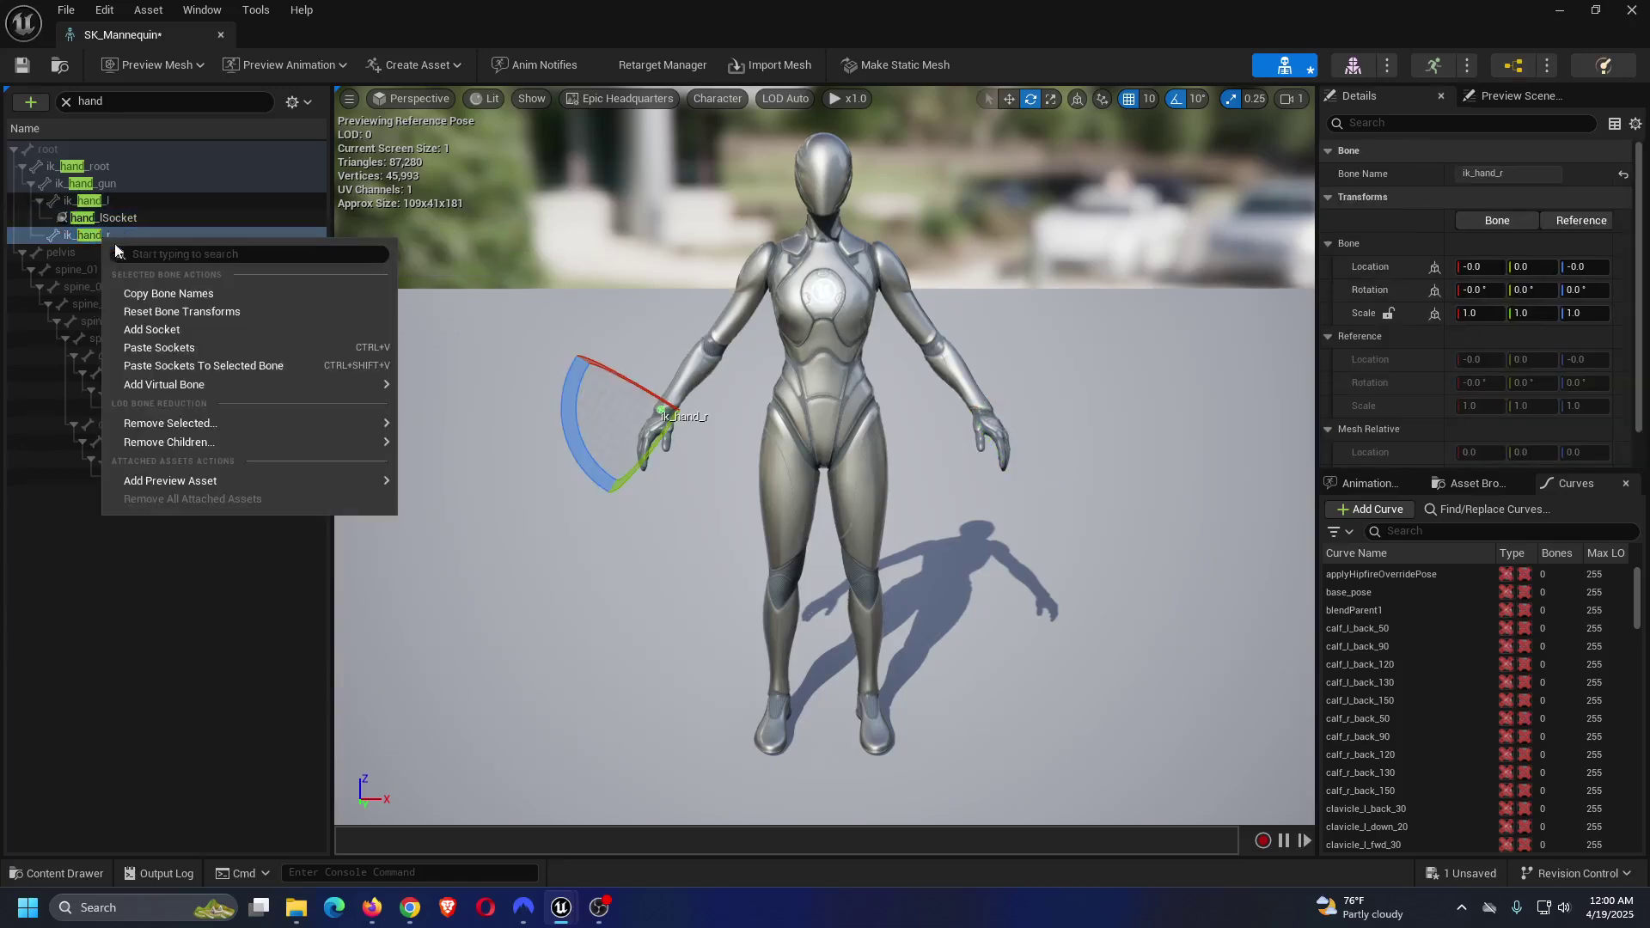
pyautogui.click(158, 330)
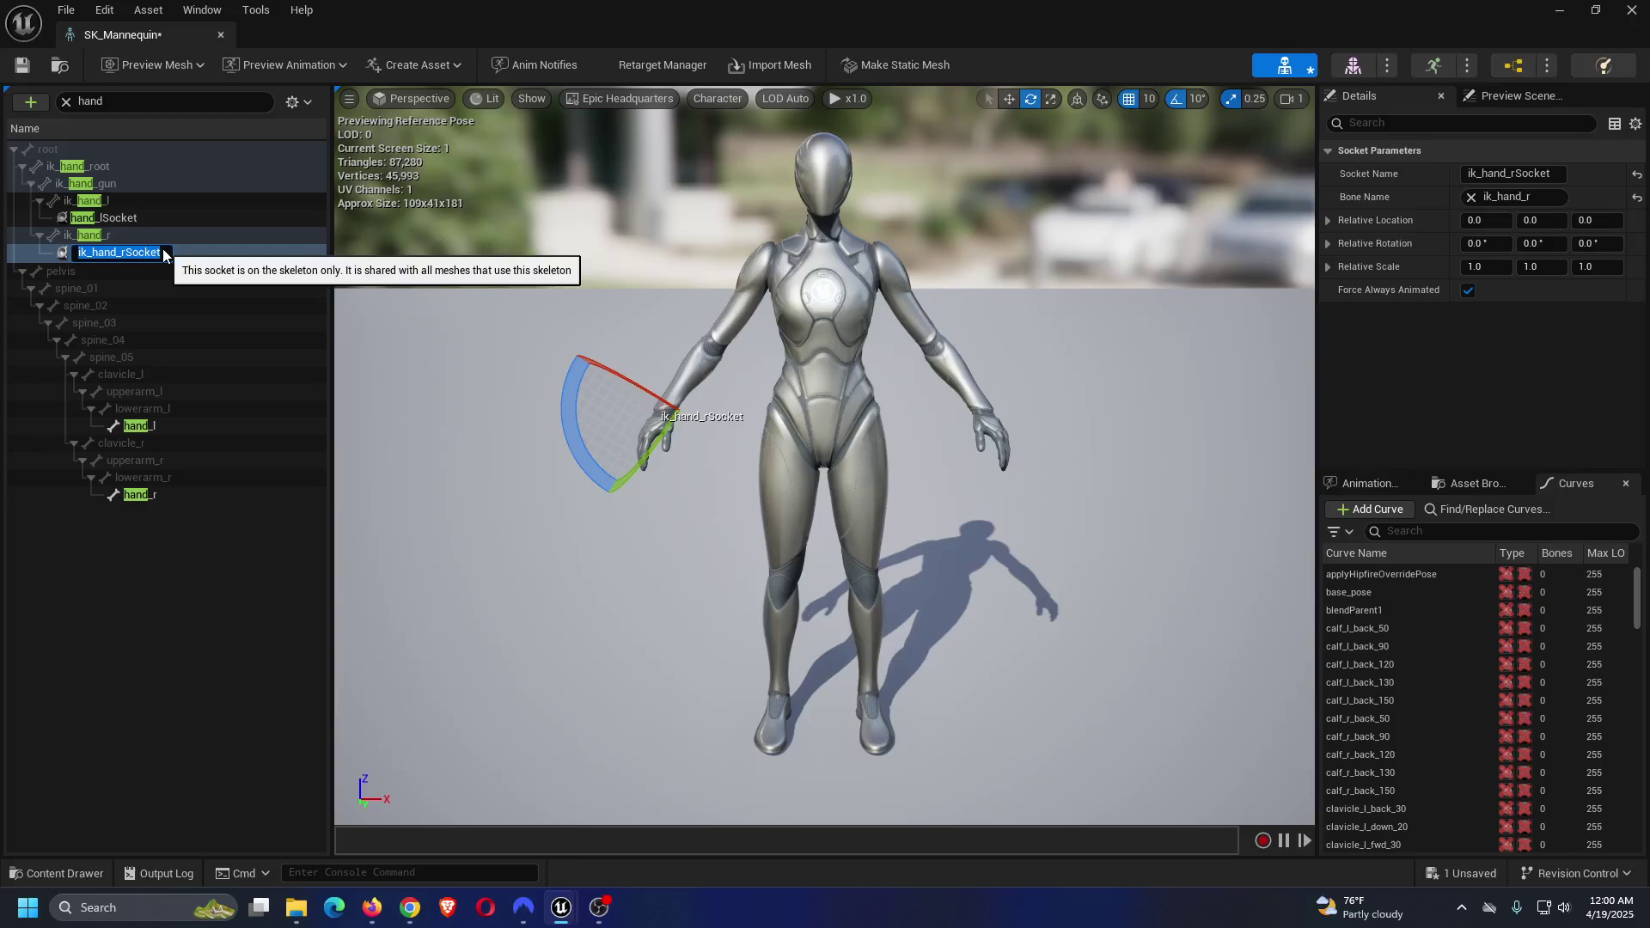
pyautogui.write('hand')
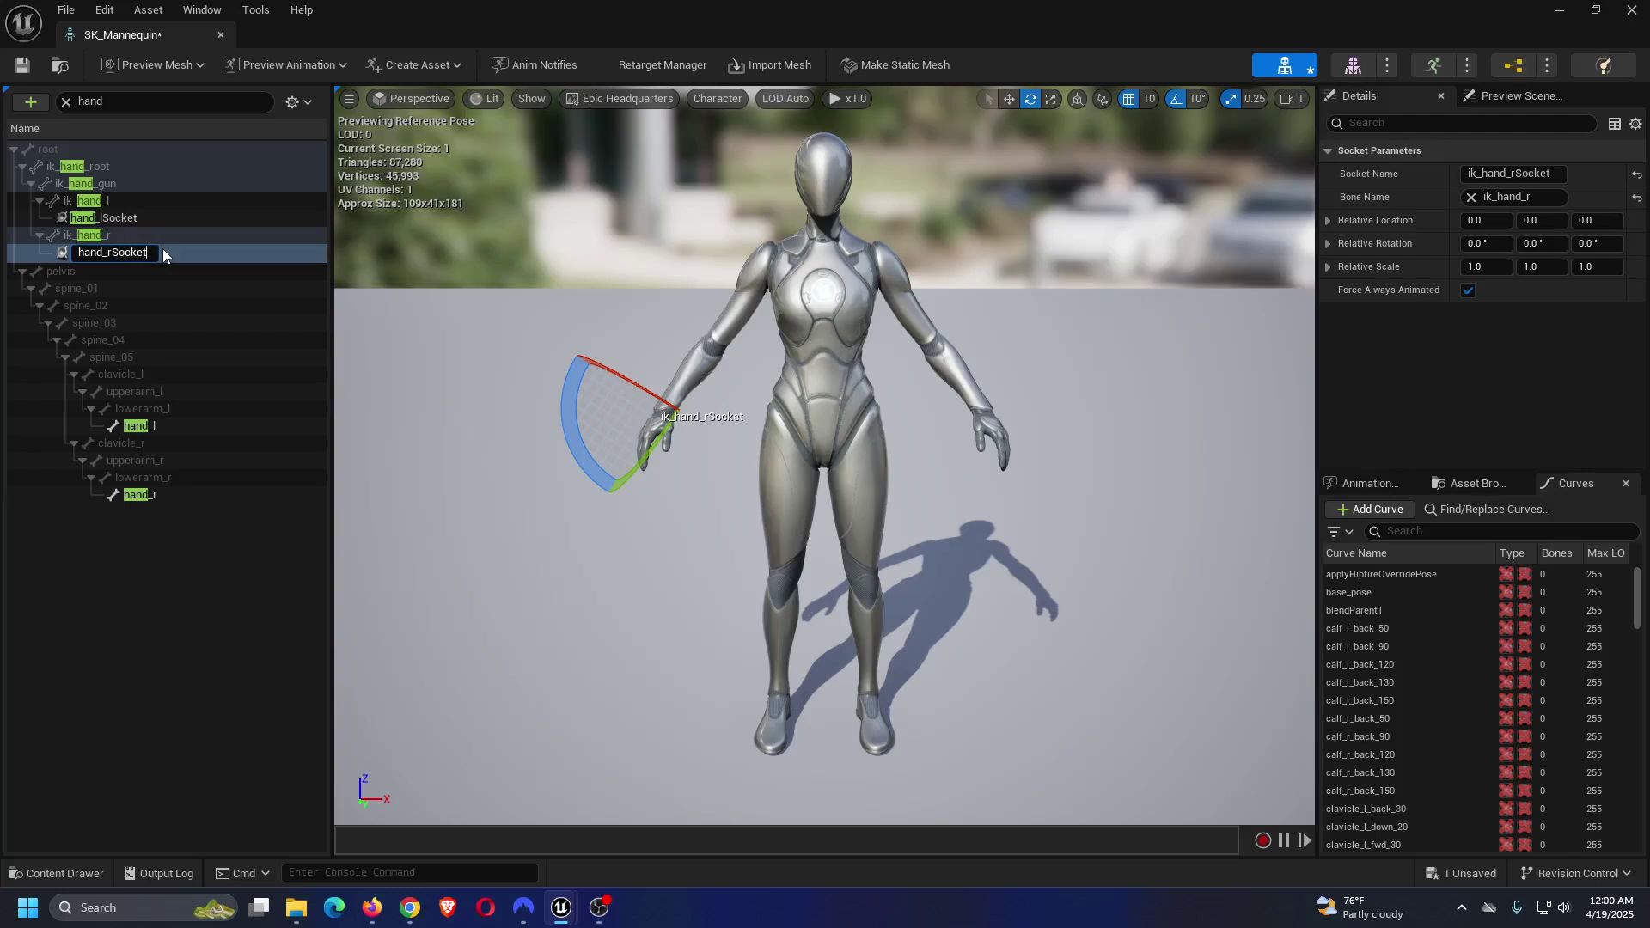
pyautogui.press('Return')
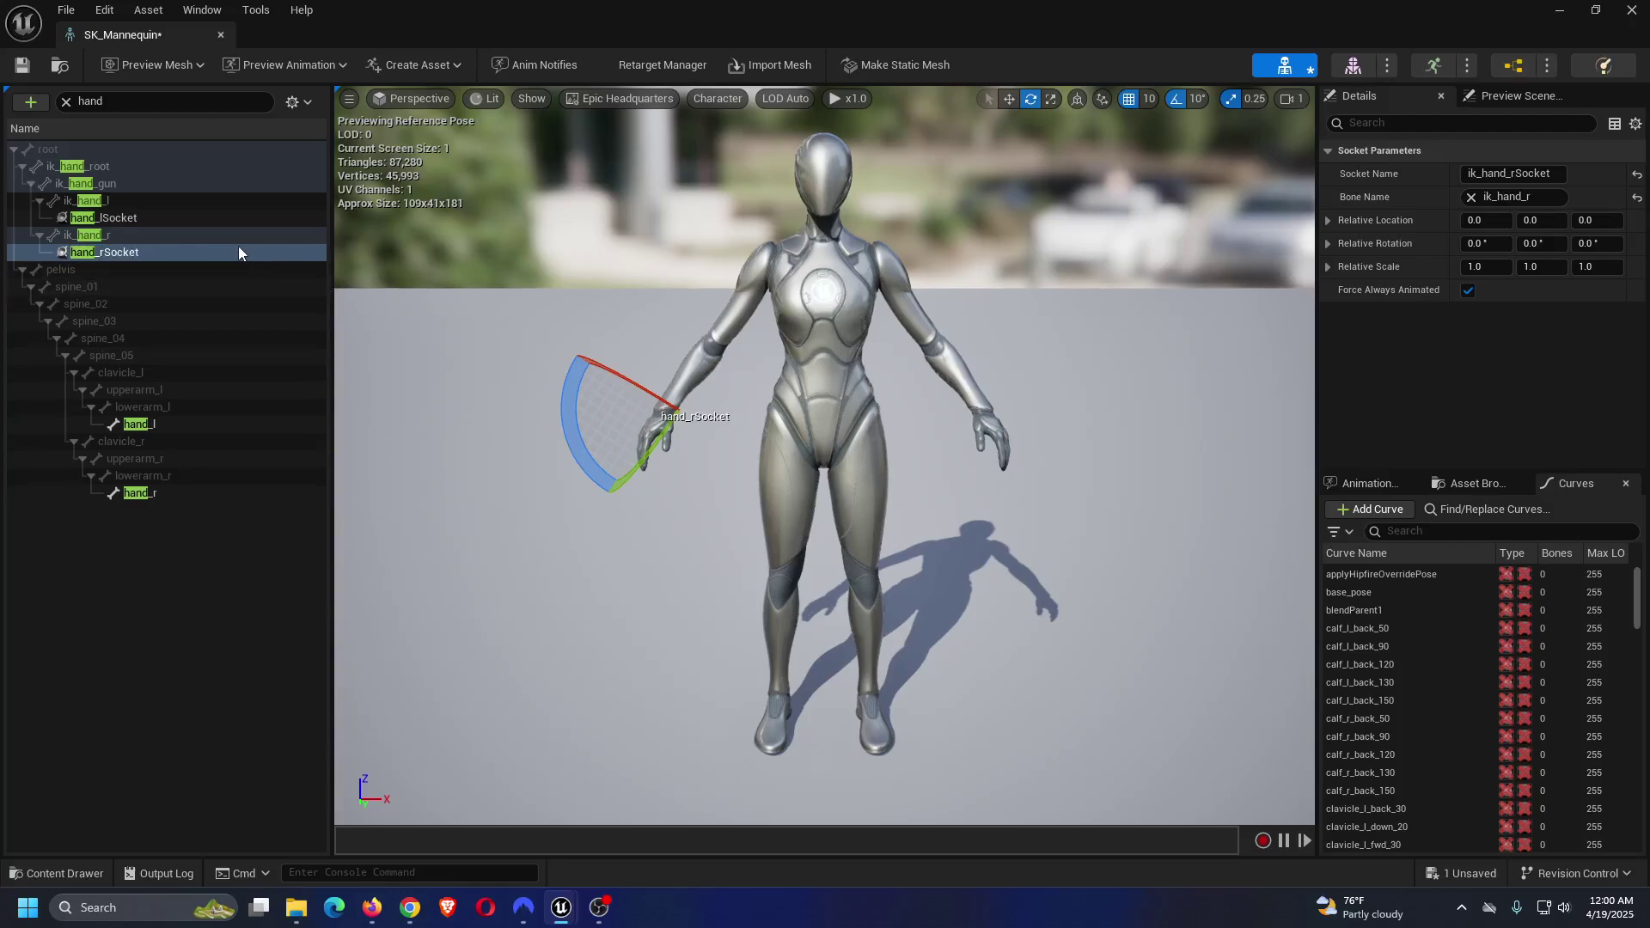
# Filter the skeleton tree by "spine" and add a socket to the spine_01 bone.
pyautogui.click(66, 101)
pyautogui.write('s')
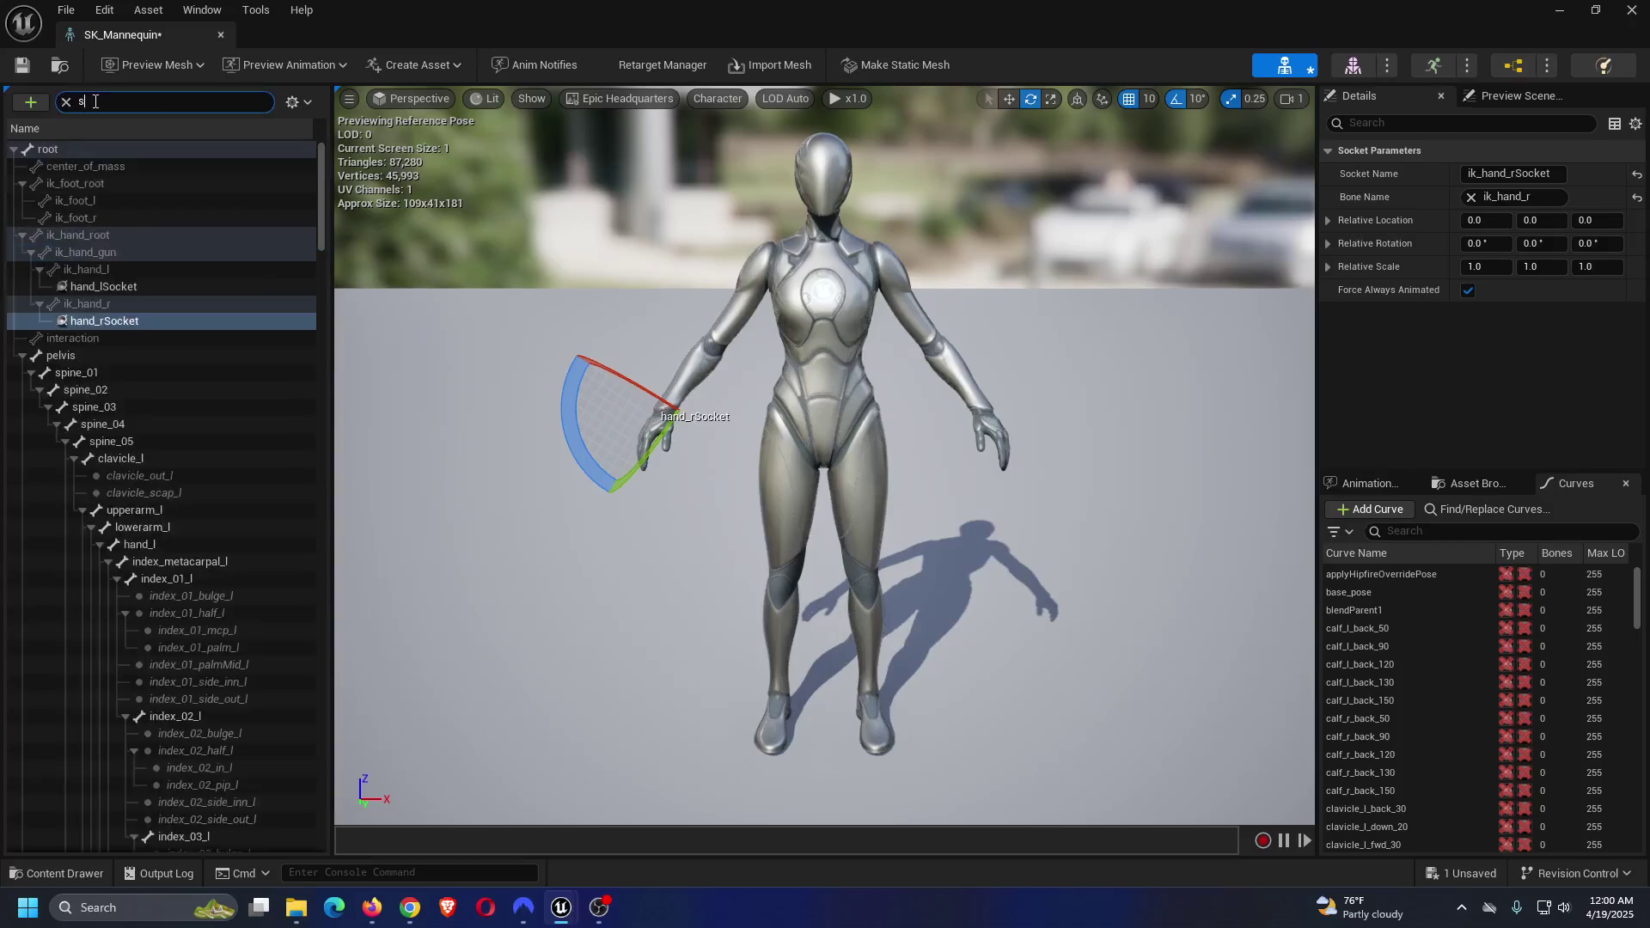
pyautogui.write('pine')
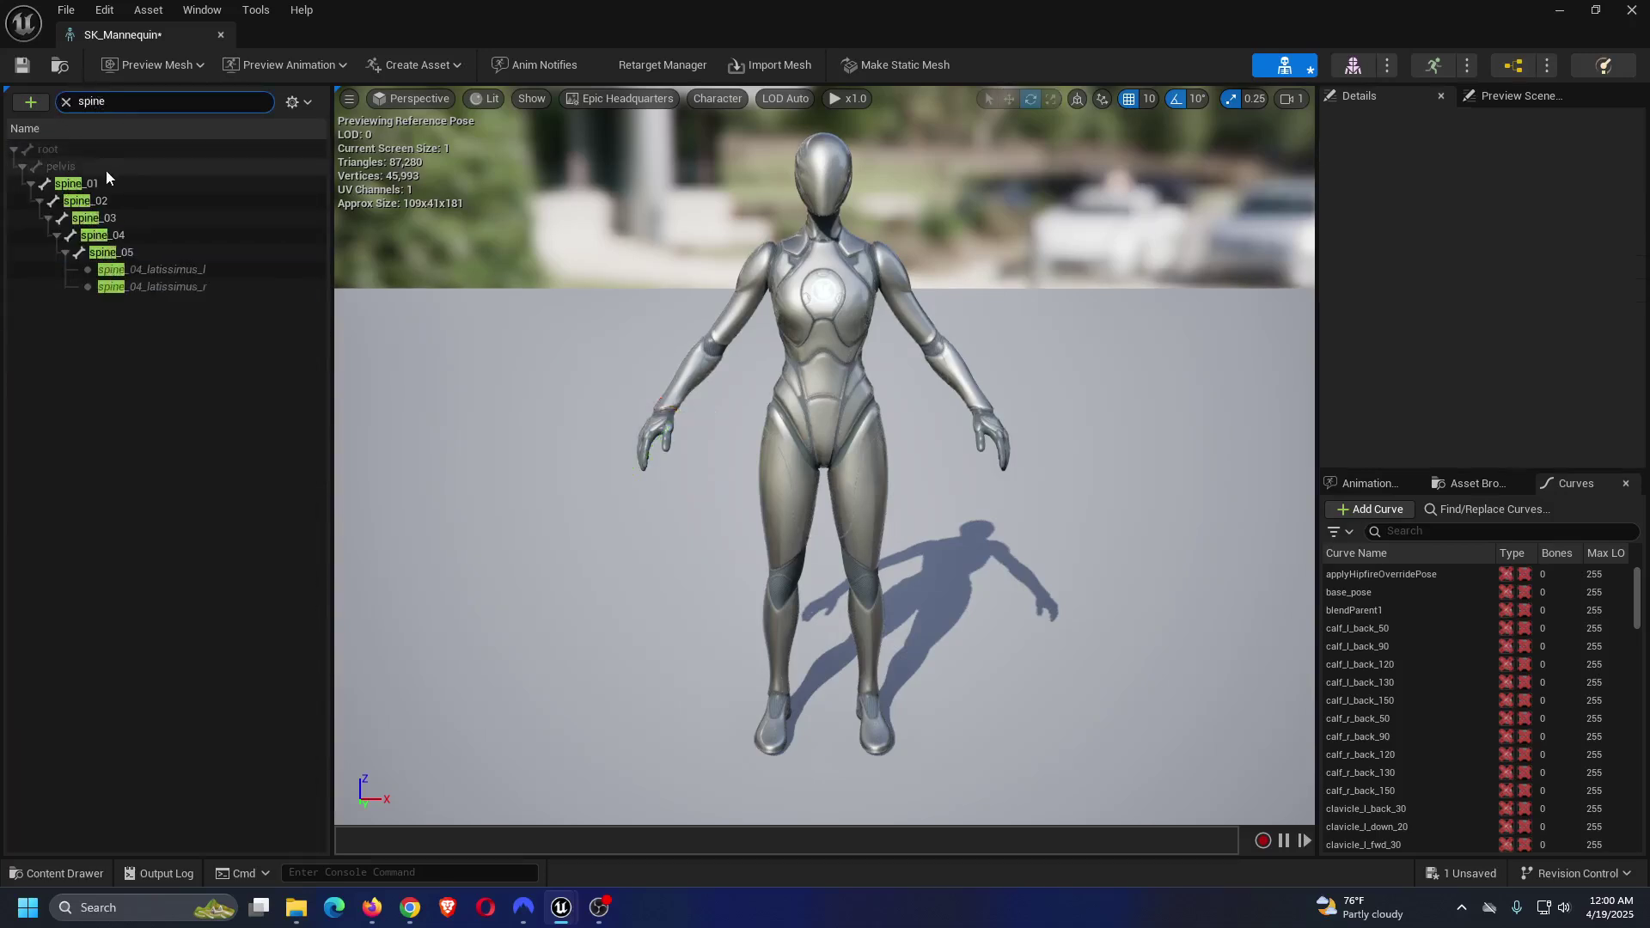
pyautogui.click(89, 182)
pyautogui.rightClick(95, 185)
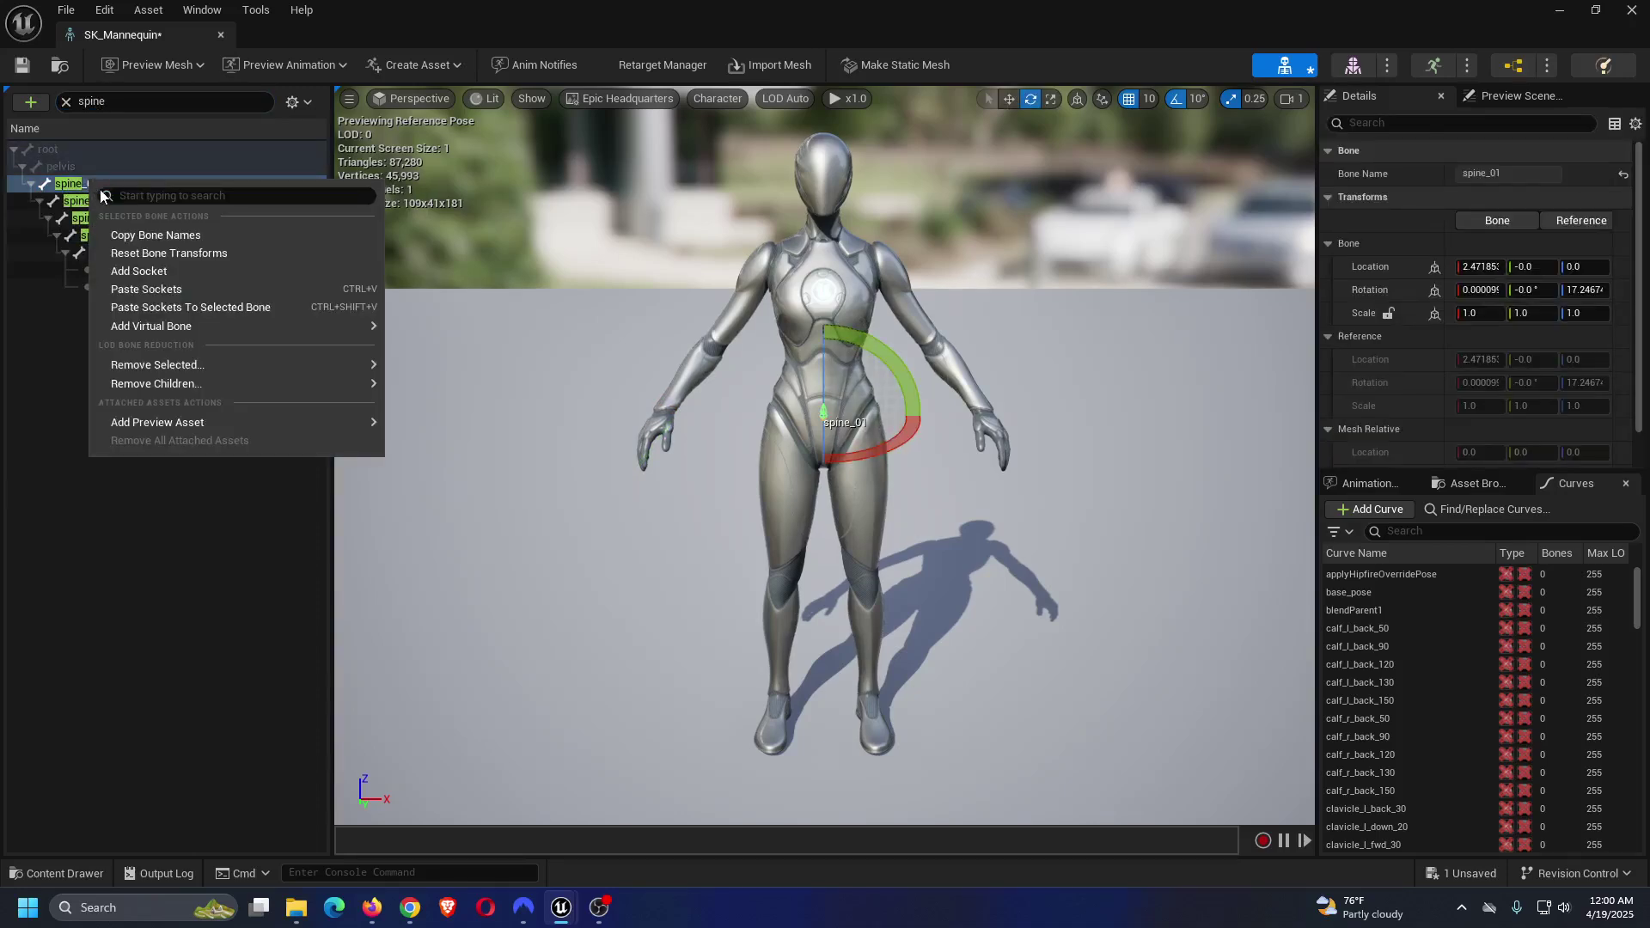
pyautogui.click(145, 271)
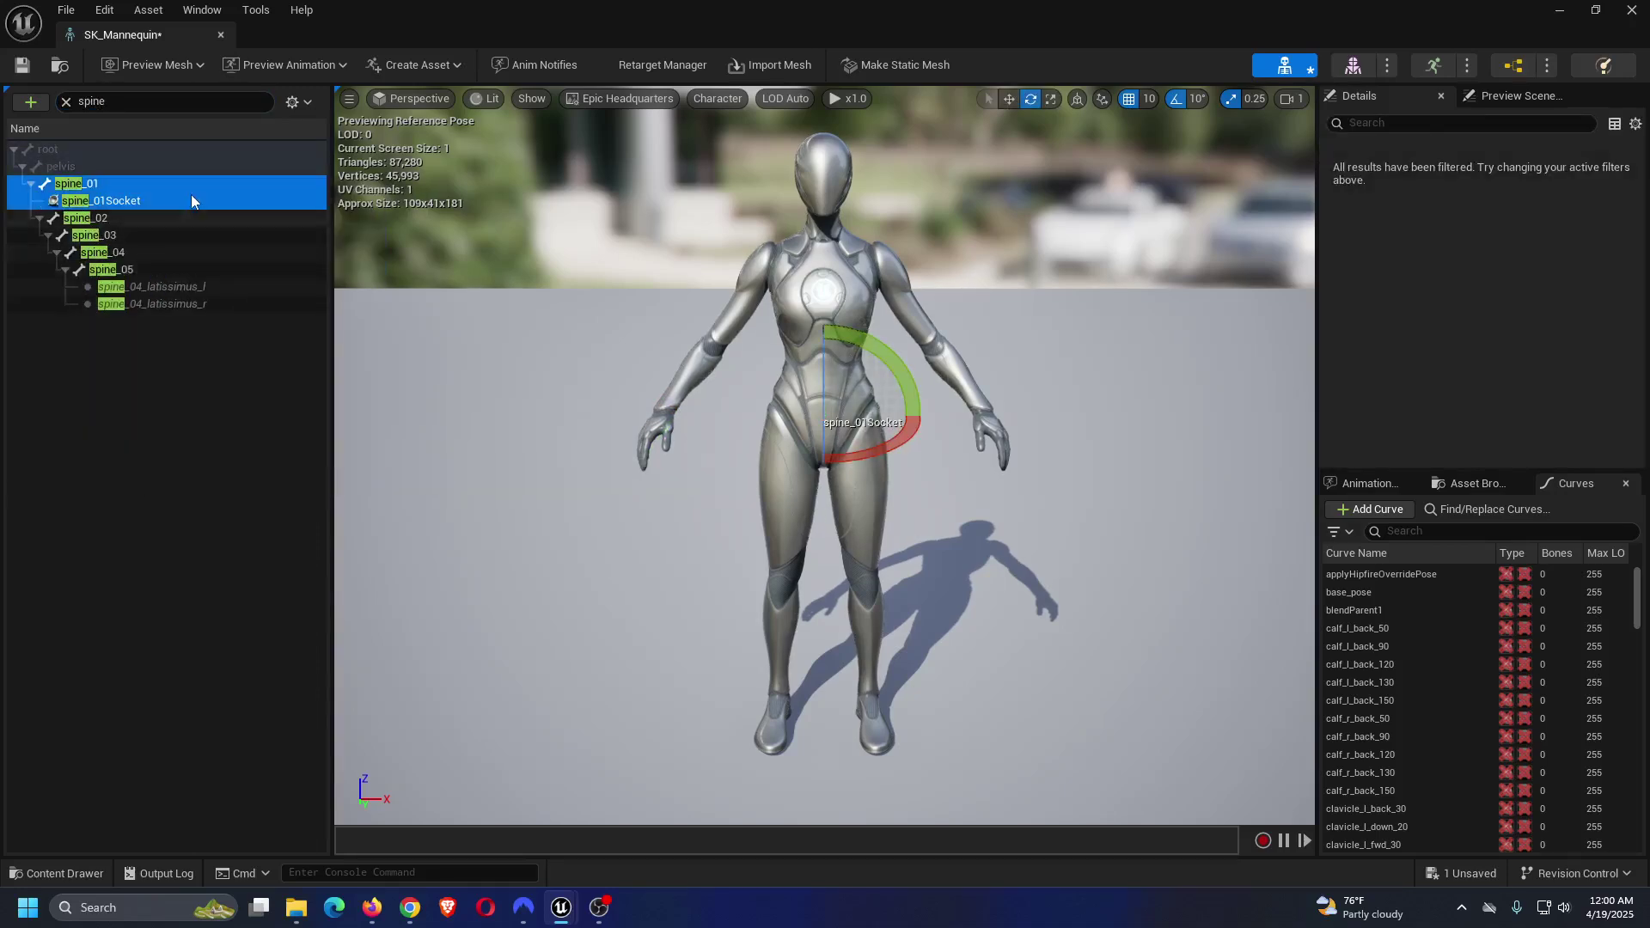
# Rename the new socket under spine_01 as hip_rSocket.
pyautogui.click(144, 202)
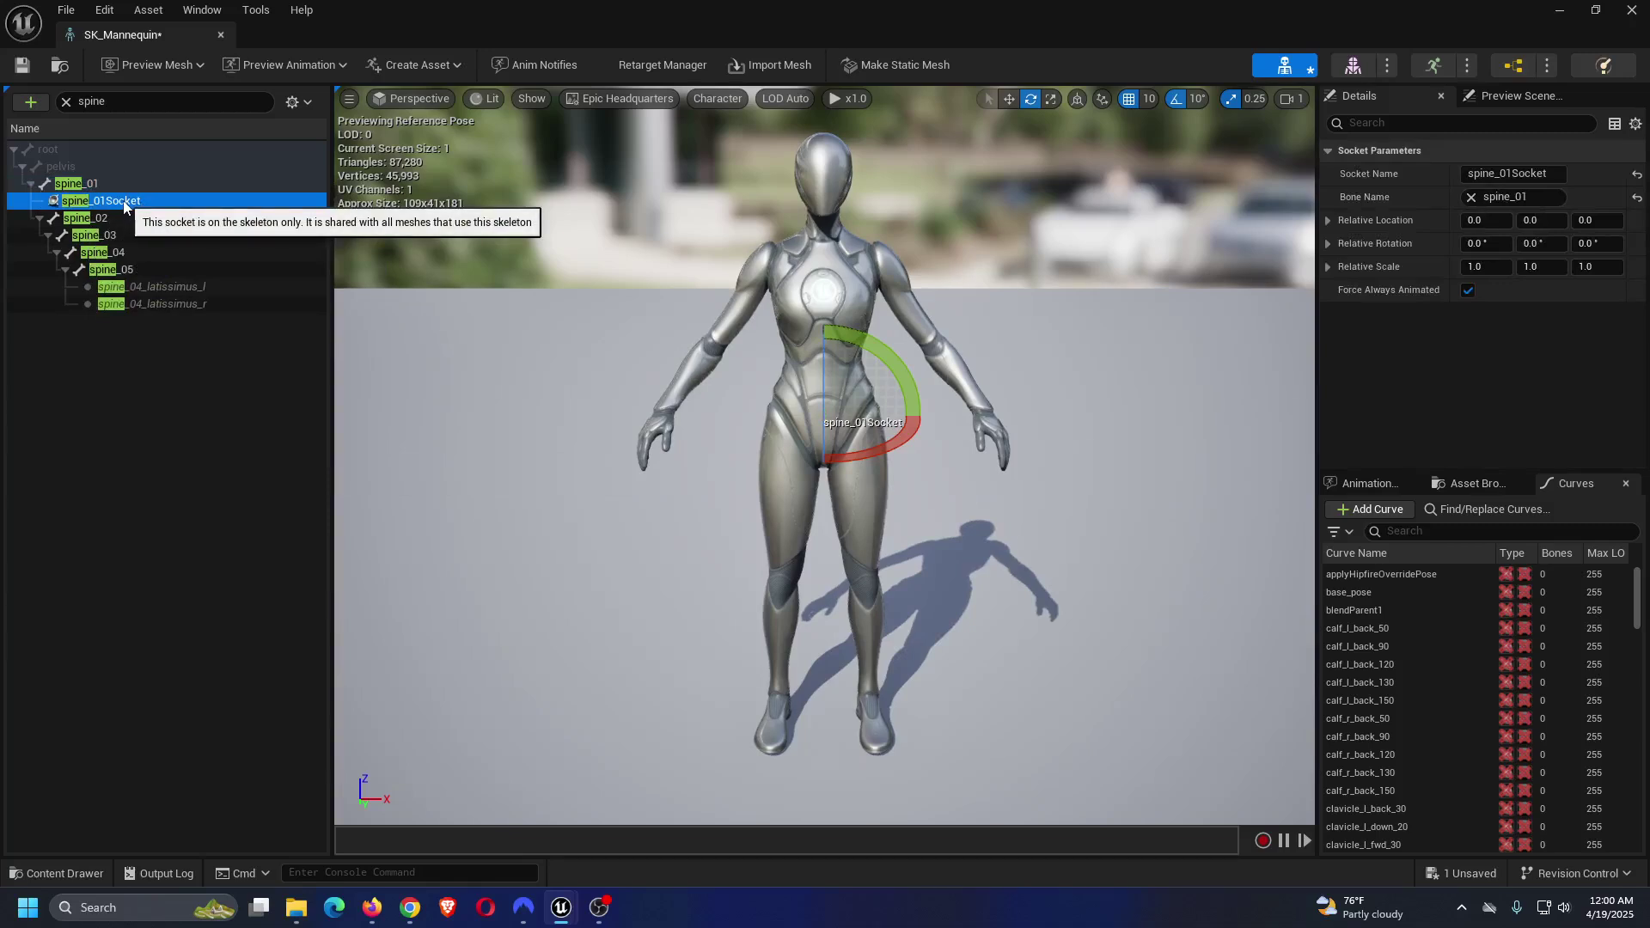
pyautogui.doubleClick(124, 202)
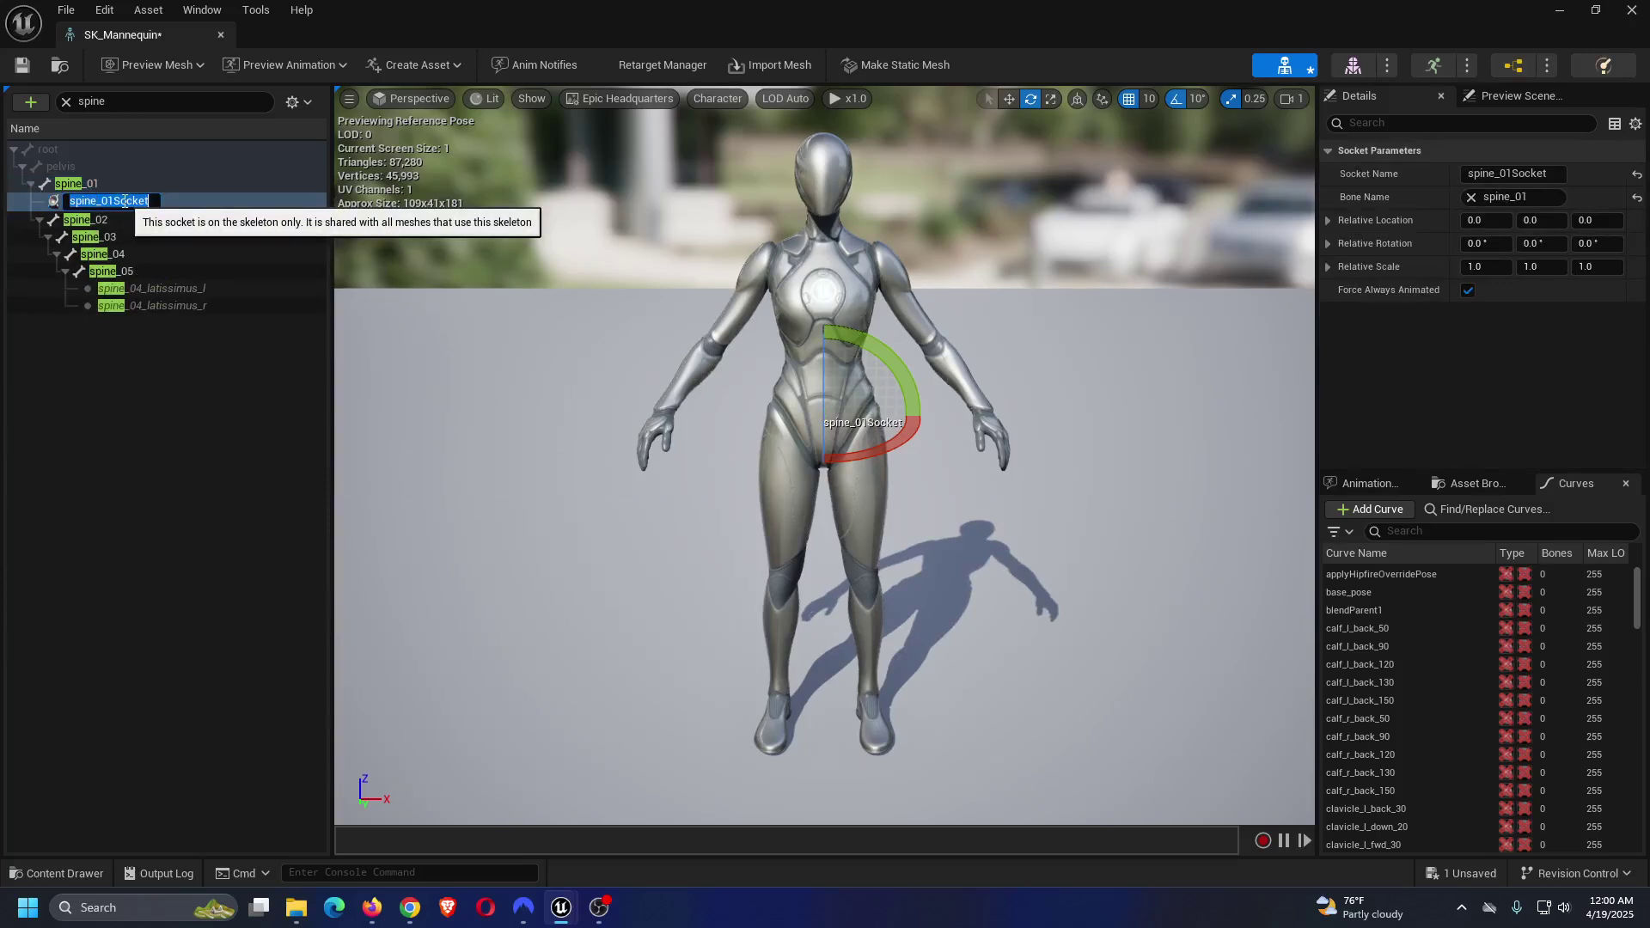
pyautogui.write('hip_')
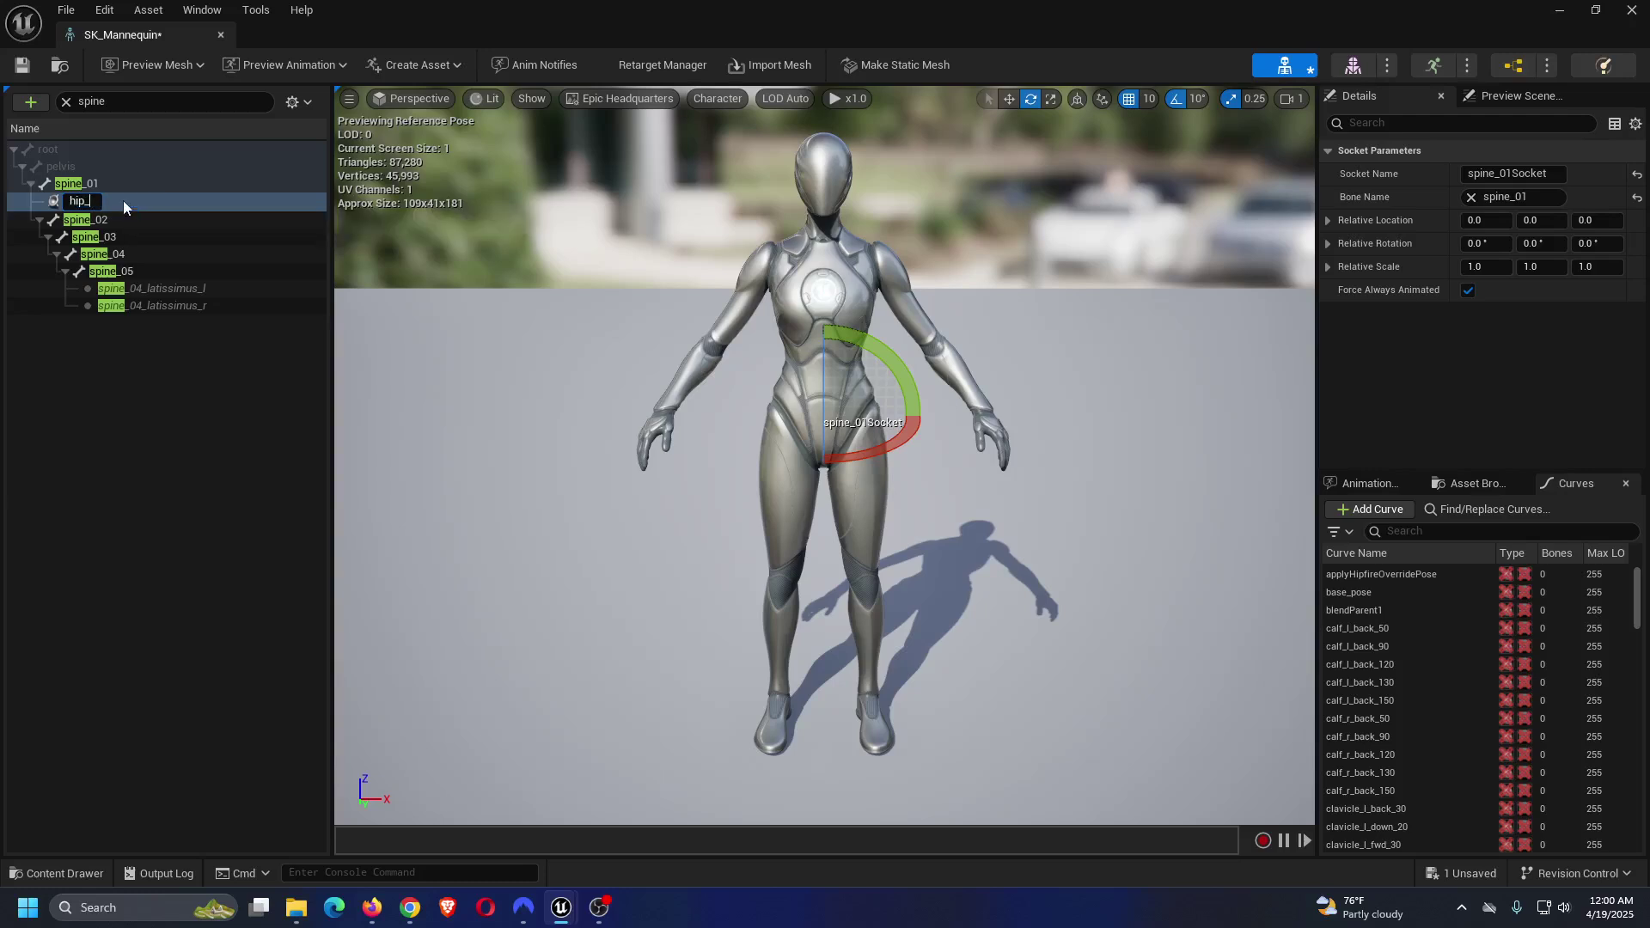
pyautogui.write('rSocke')
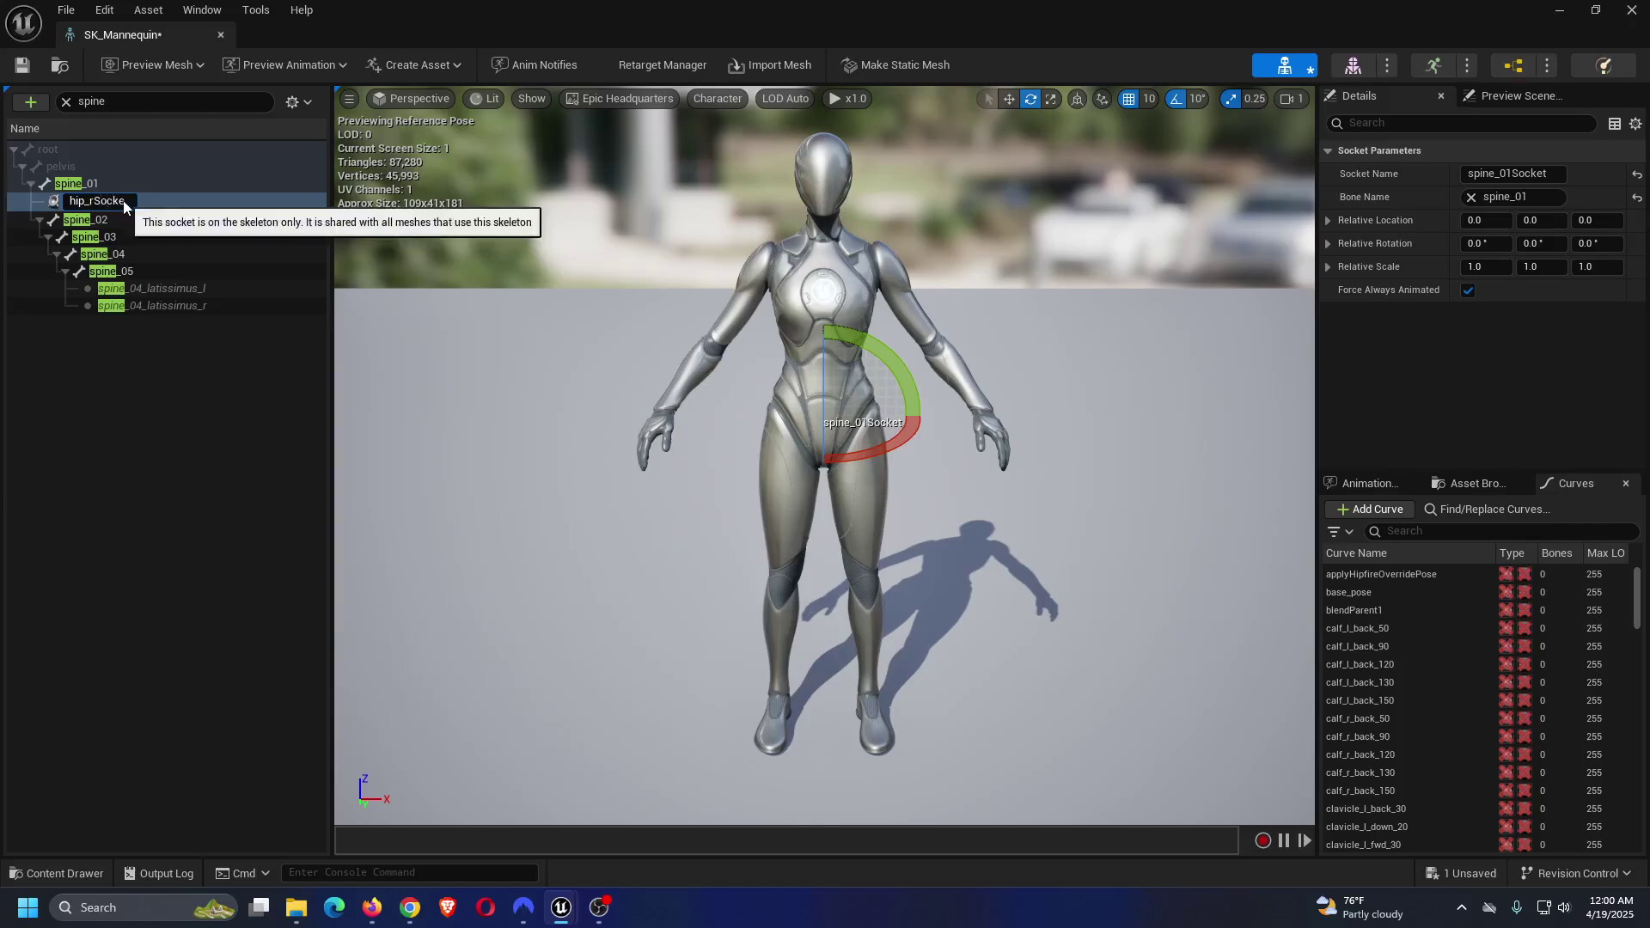
pyautogui.write('t')
pyautogui.press('Return')
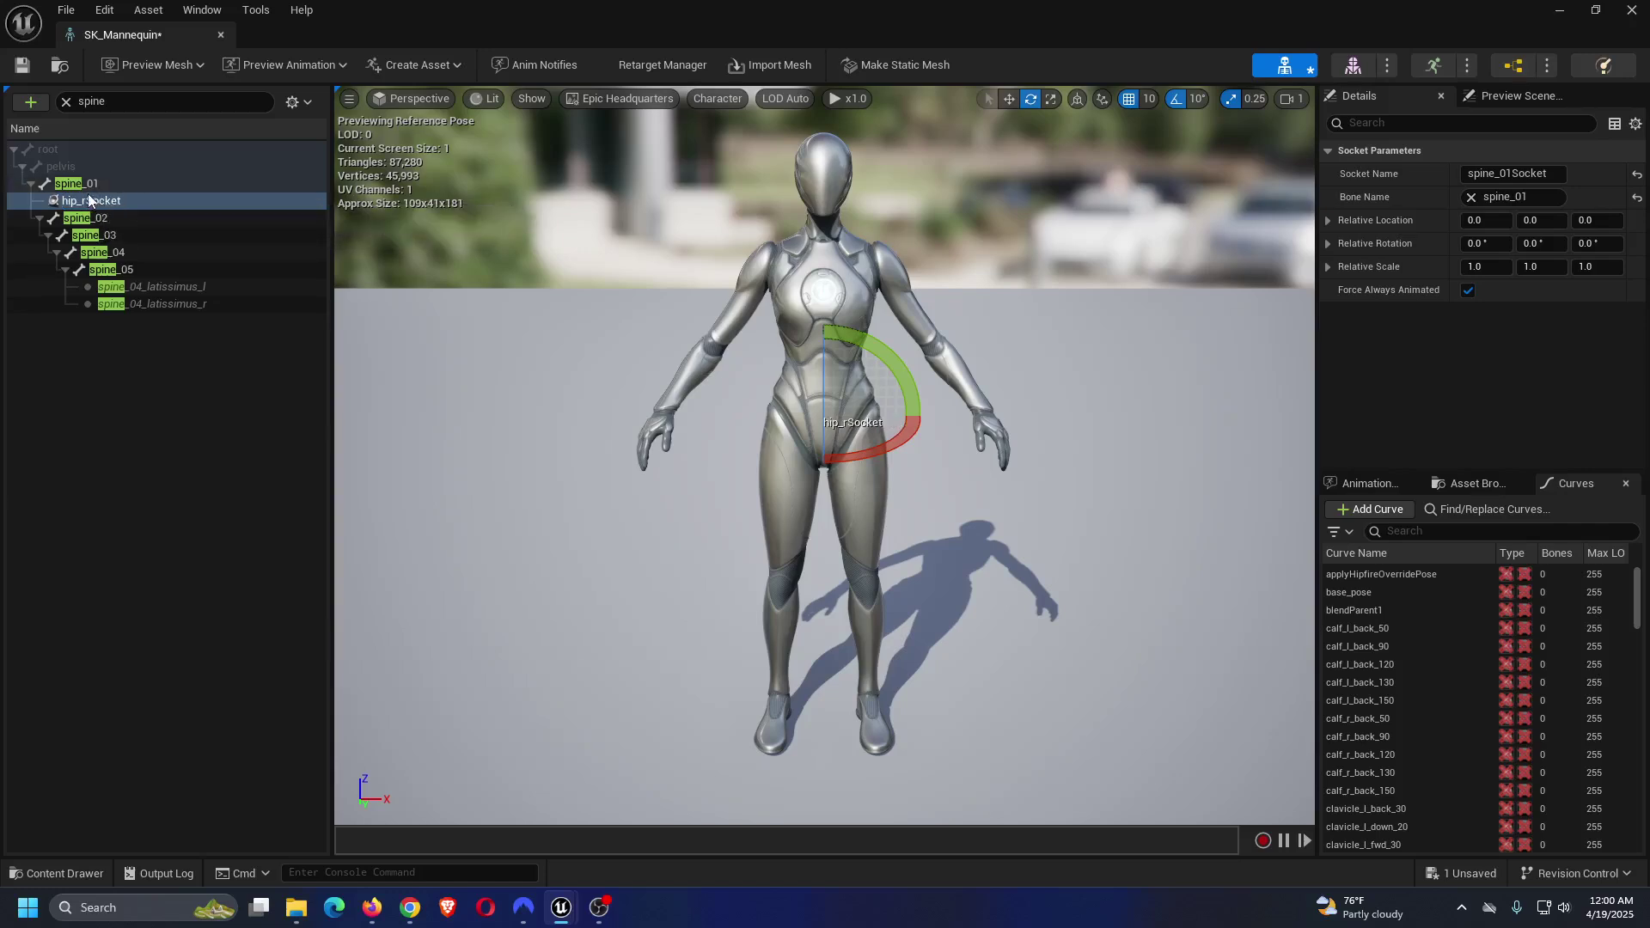
# Add another socket to the spine_01 bone and name it hip_lSocket.
pyautogui.click(89, 188)
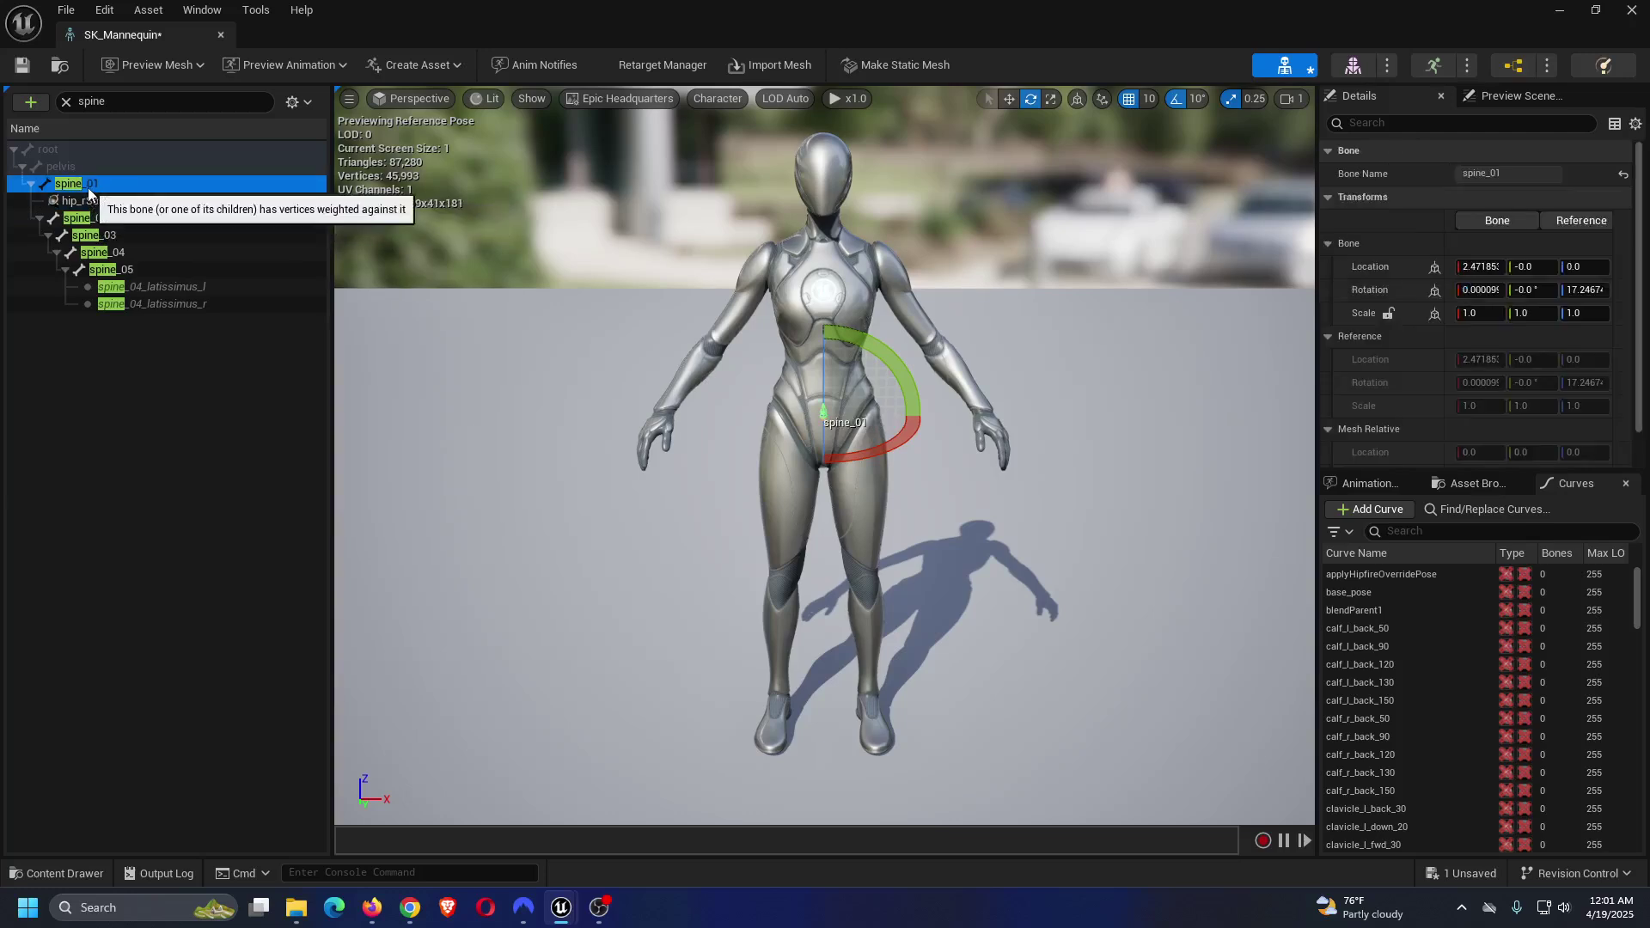
pyautogui.rightClick(88, 187)
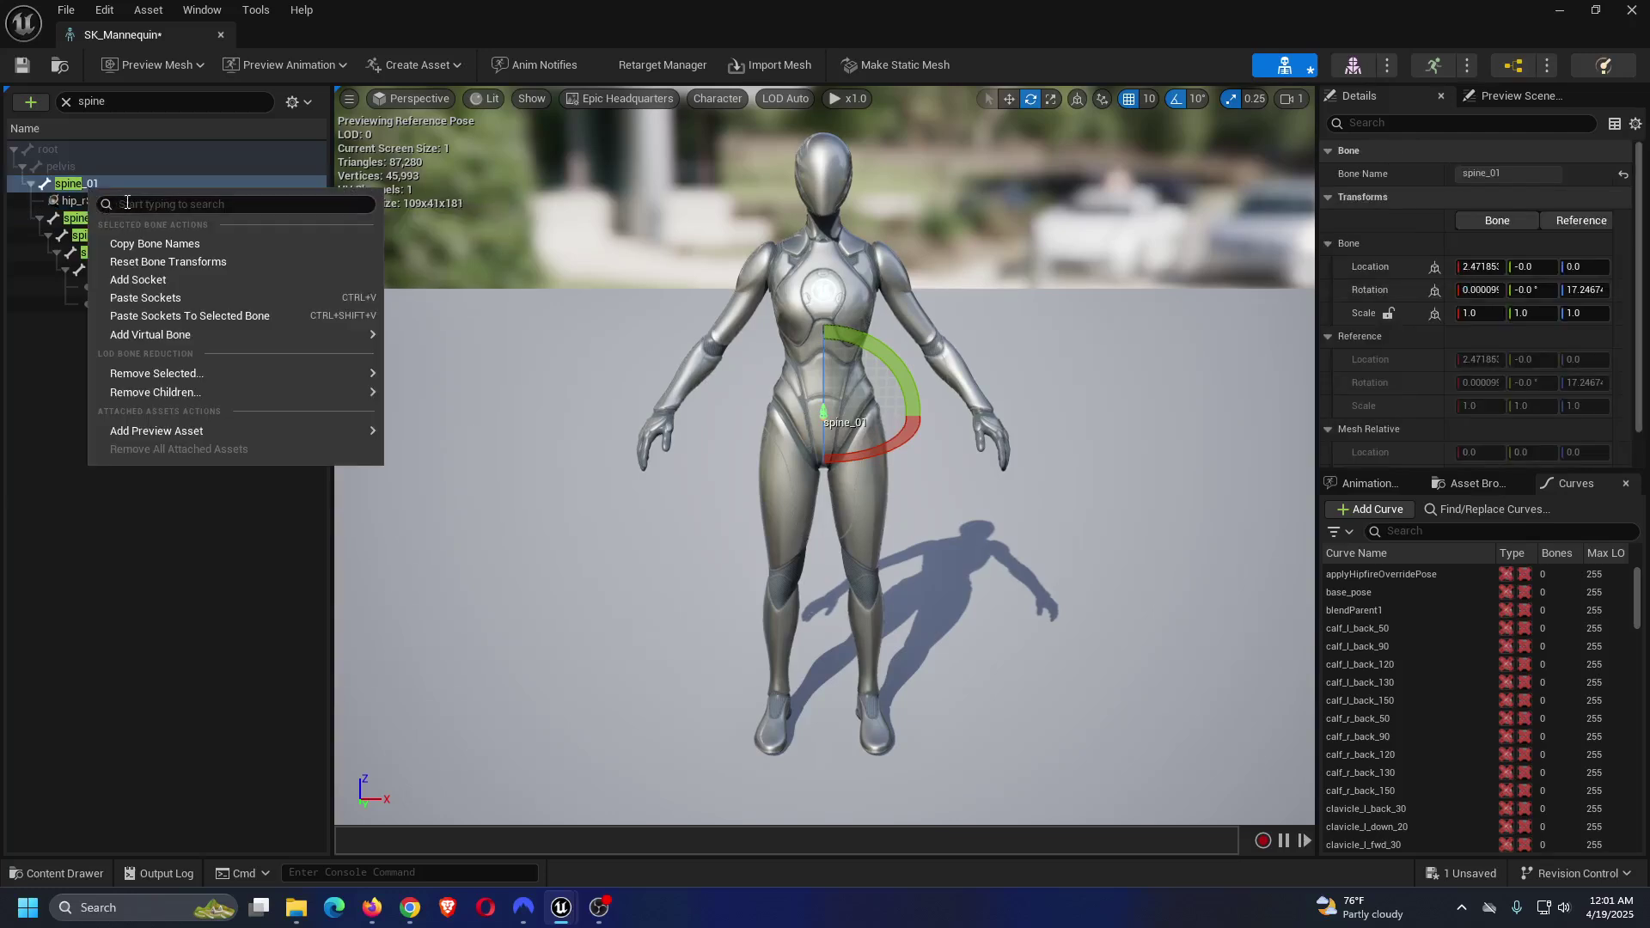
pyautogui.click(151, 279)
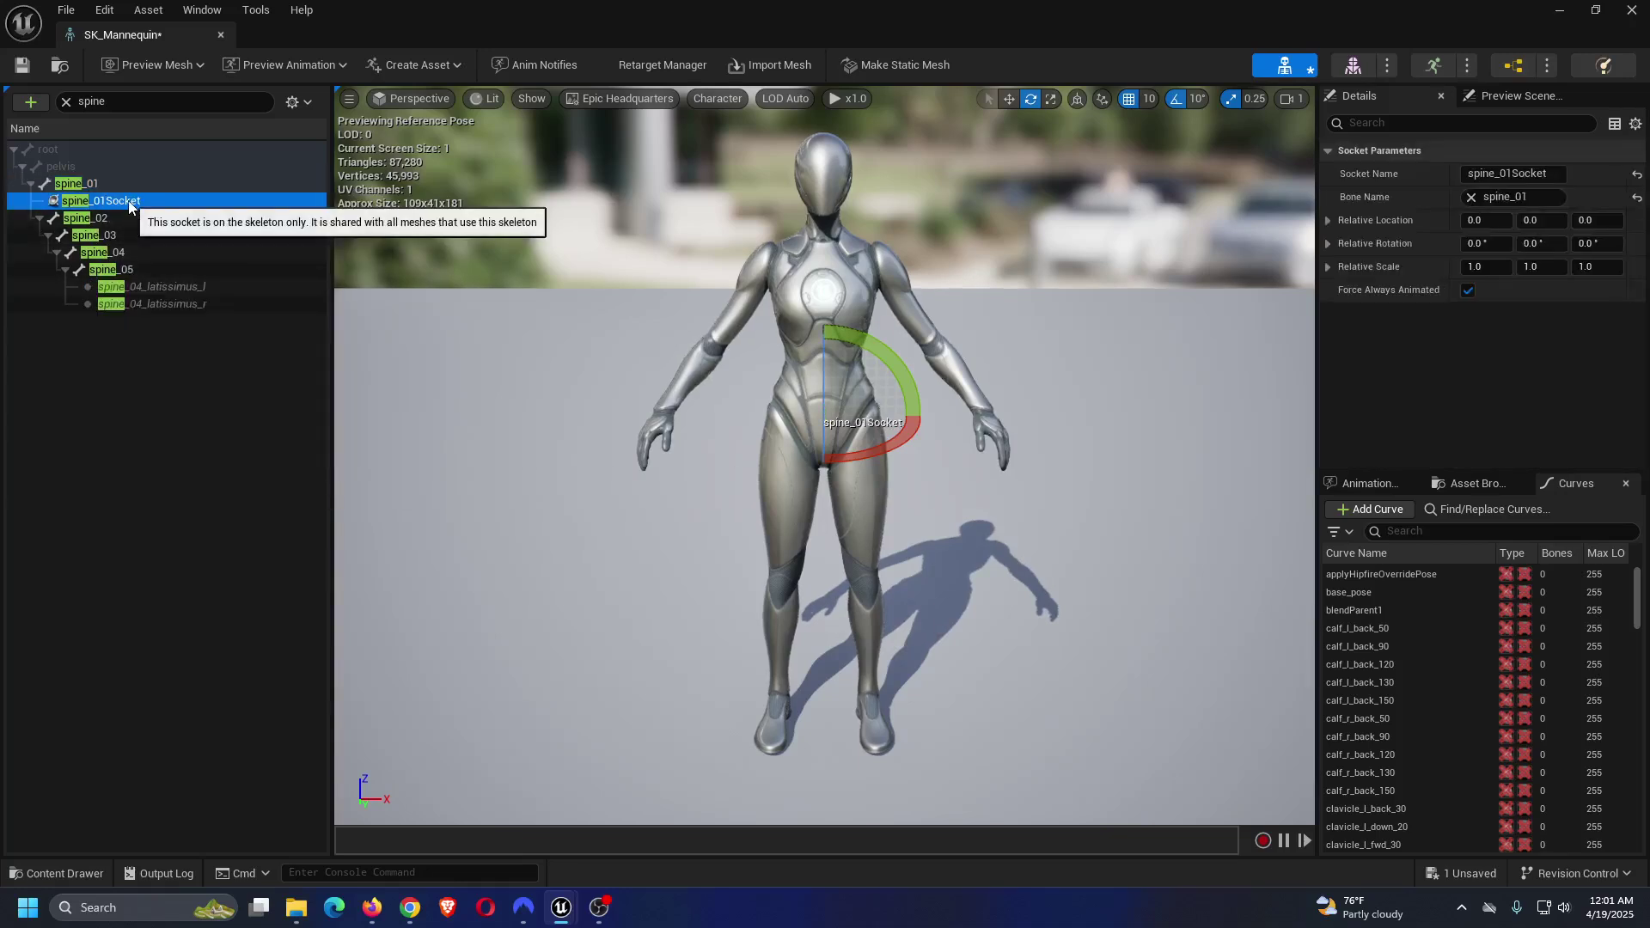
pyautogui.doubleClick(127, 202)
pyautogui.moveTo(151, 202); pyautogui.dragTo(83, 203)
pyautogui.press('BackSpace')
pyautogui.press('BackSpace')
pyautogui.press('BackSpace')
pyautogui.write('hip_')
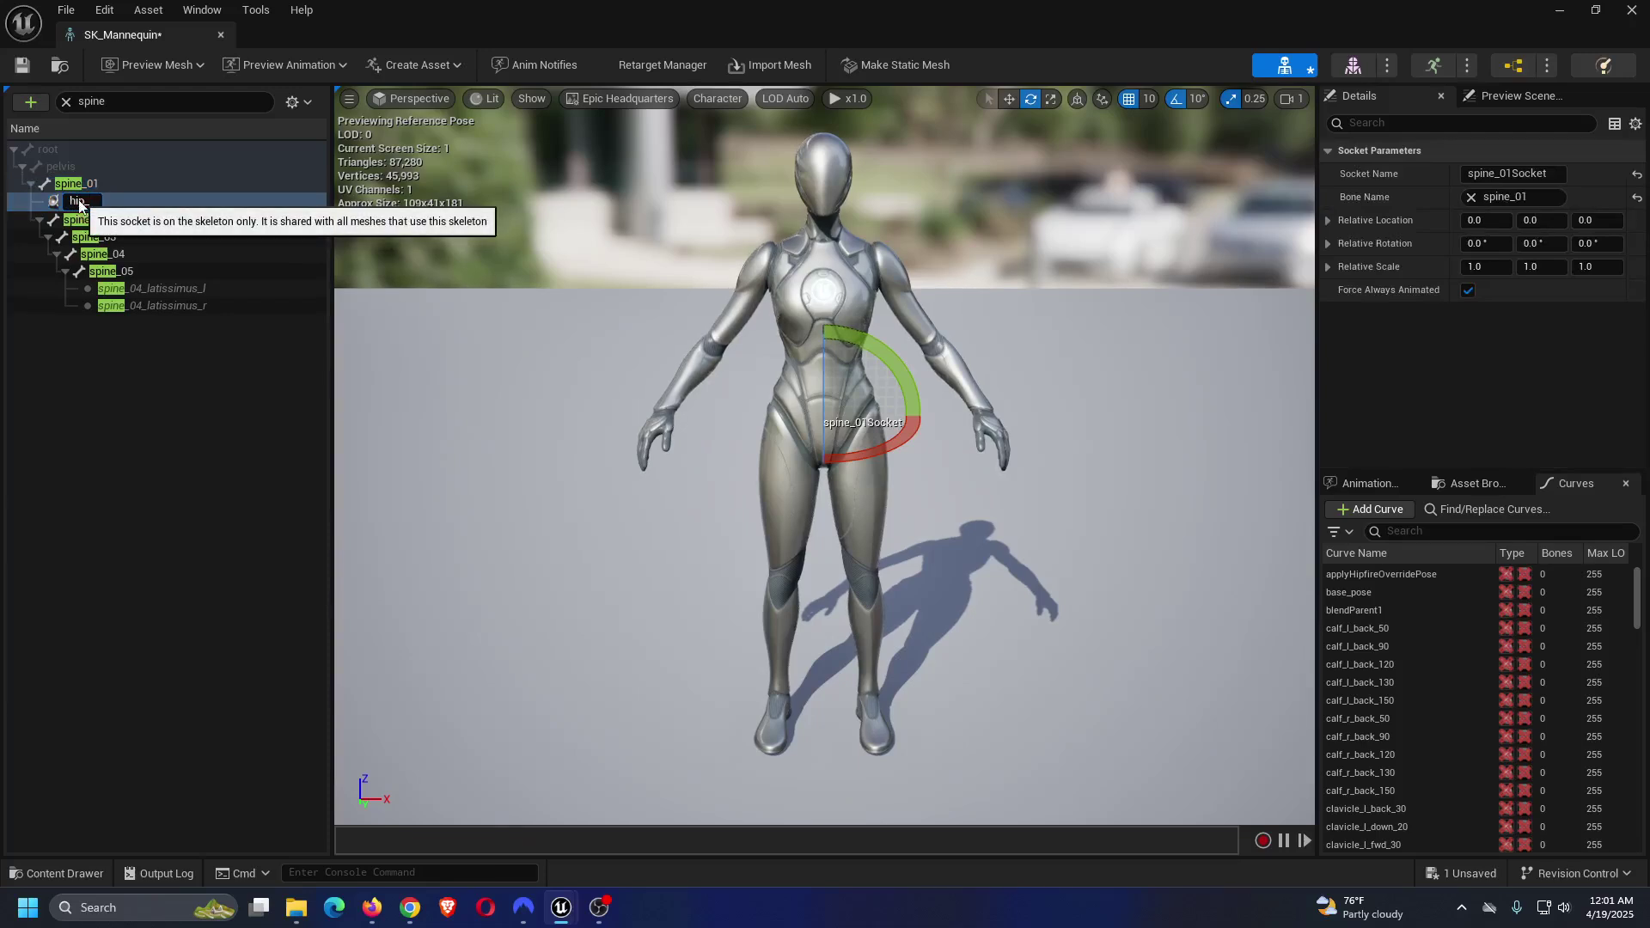
pyautogui.write('lSocket')
pyautogui.press('Return')
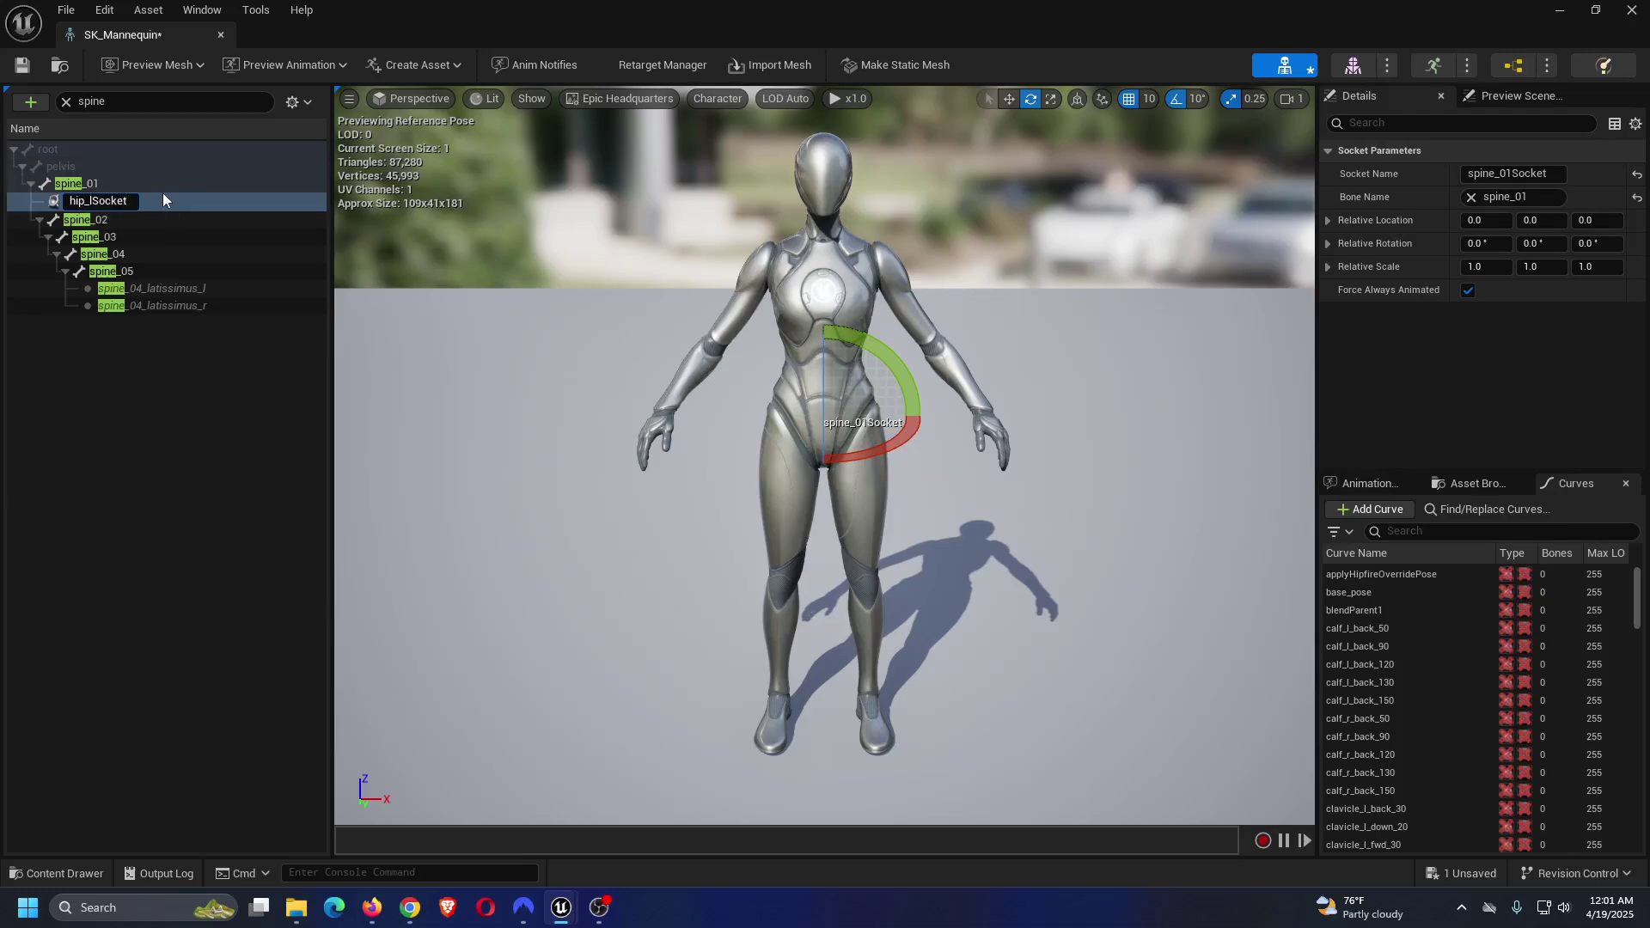
pyautogui.click(211, 183)
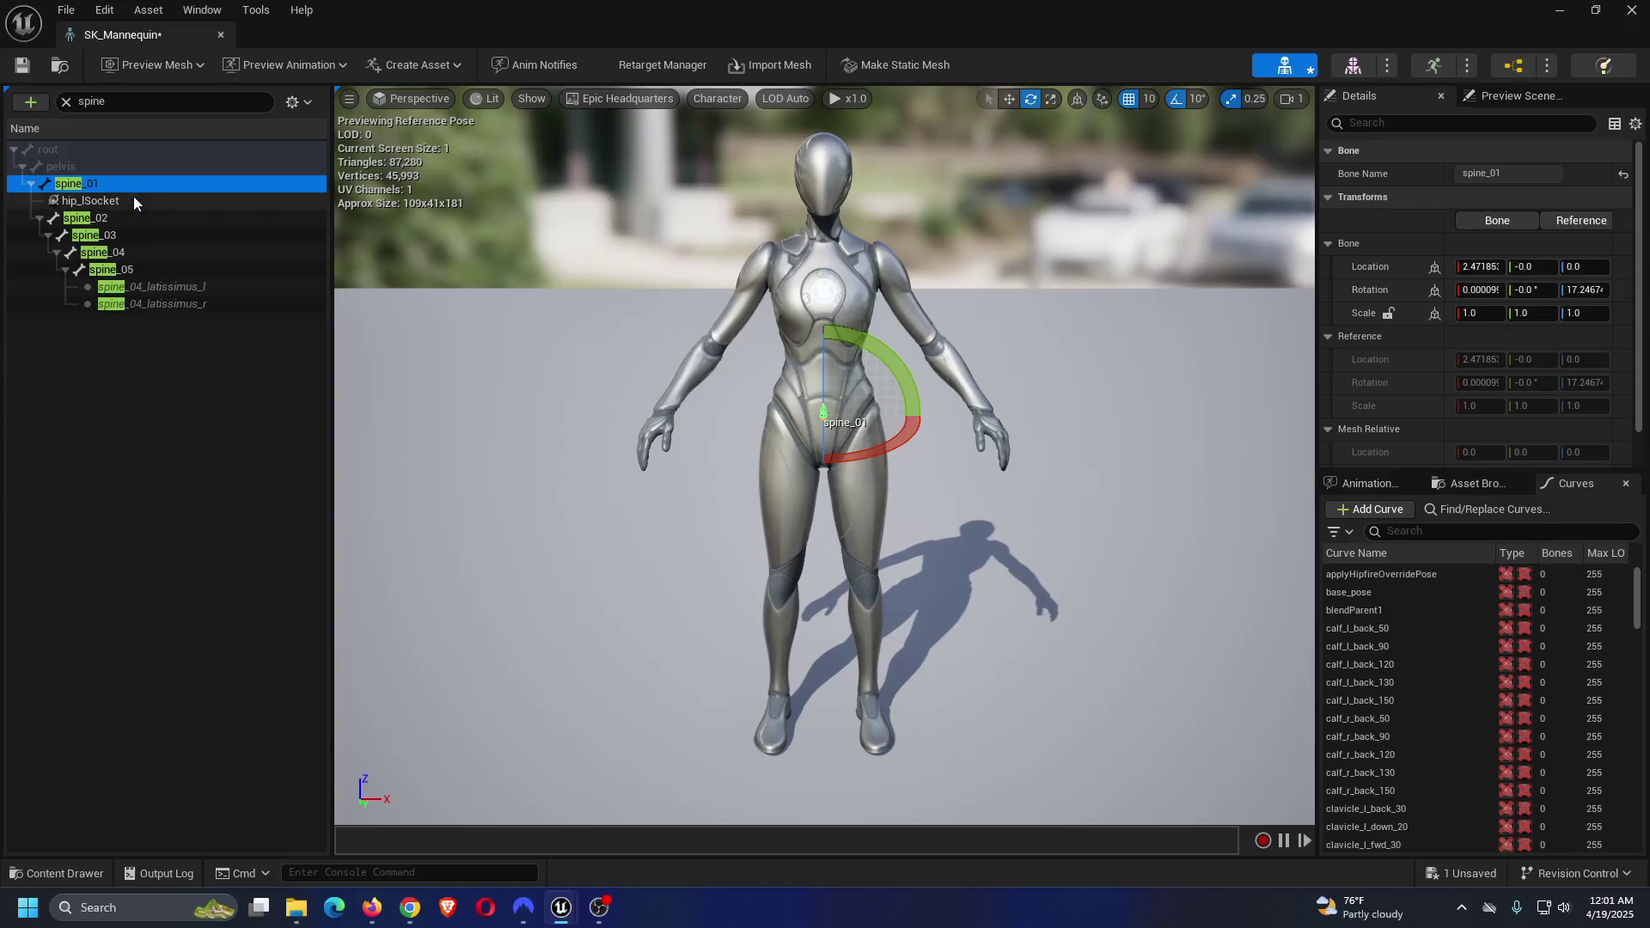
# Add a socket to the spine_04 bone and name it backSocket_Weapon.
pyautogui.click(125, 251)
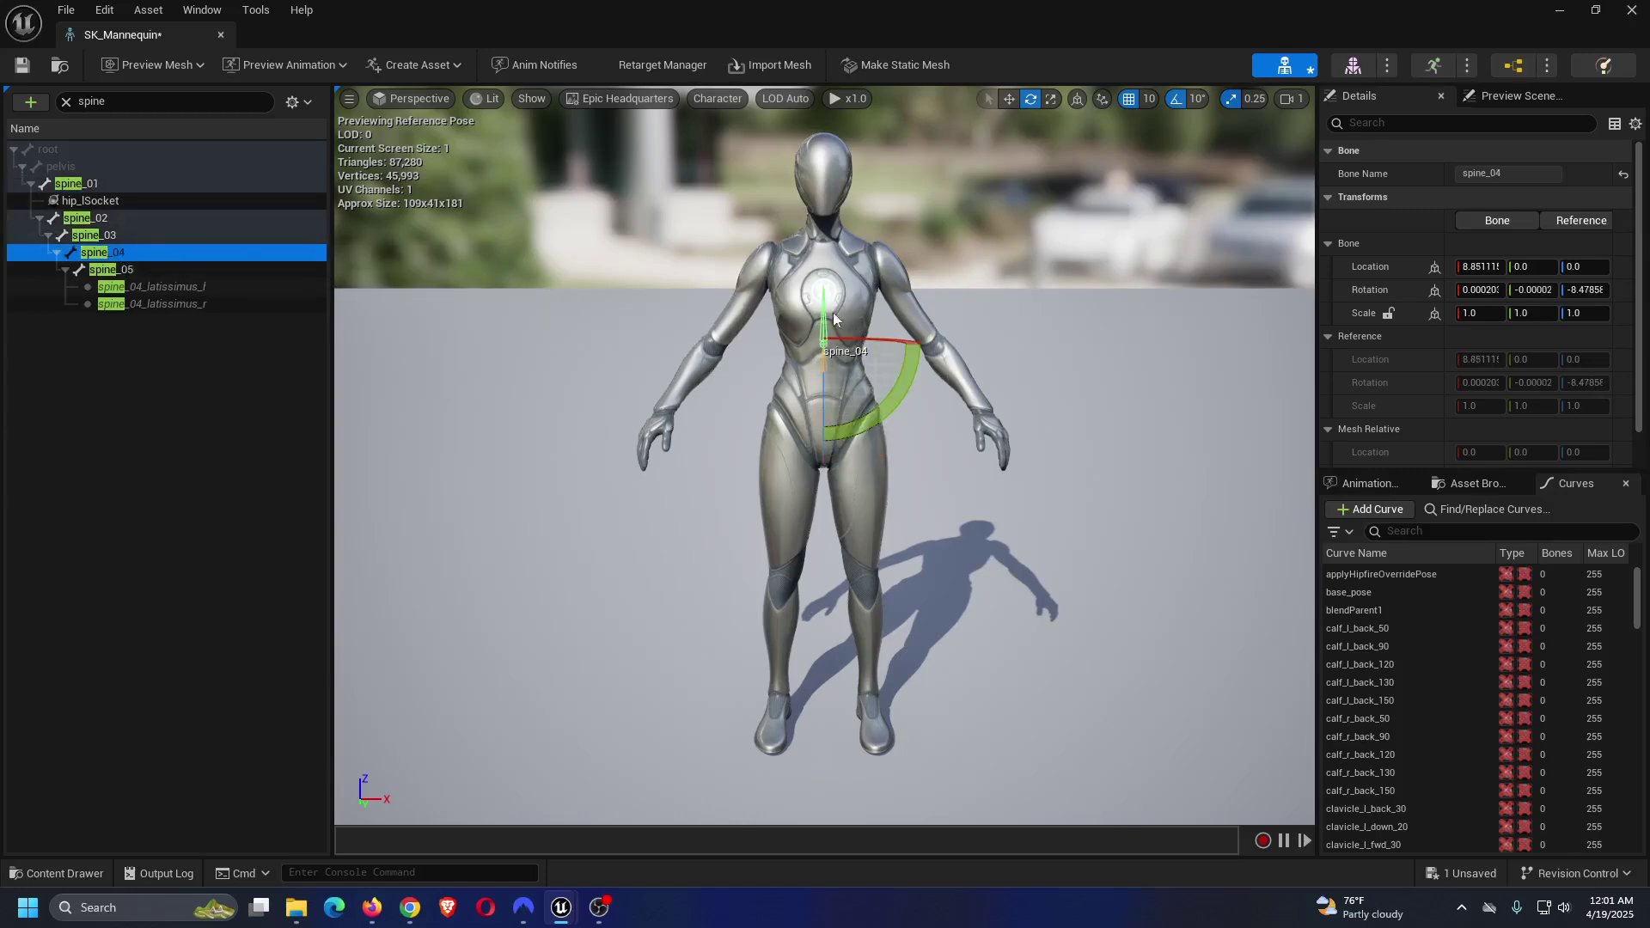
pyautogui.rightClick(117, 250)
pyautogui.click(104, 257)
pyautogui.rightClick(104, 257)
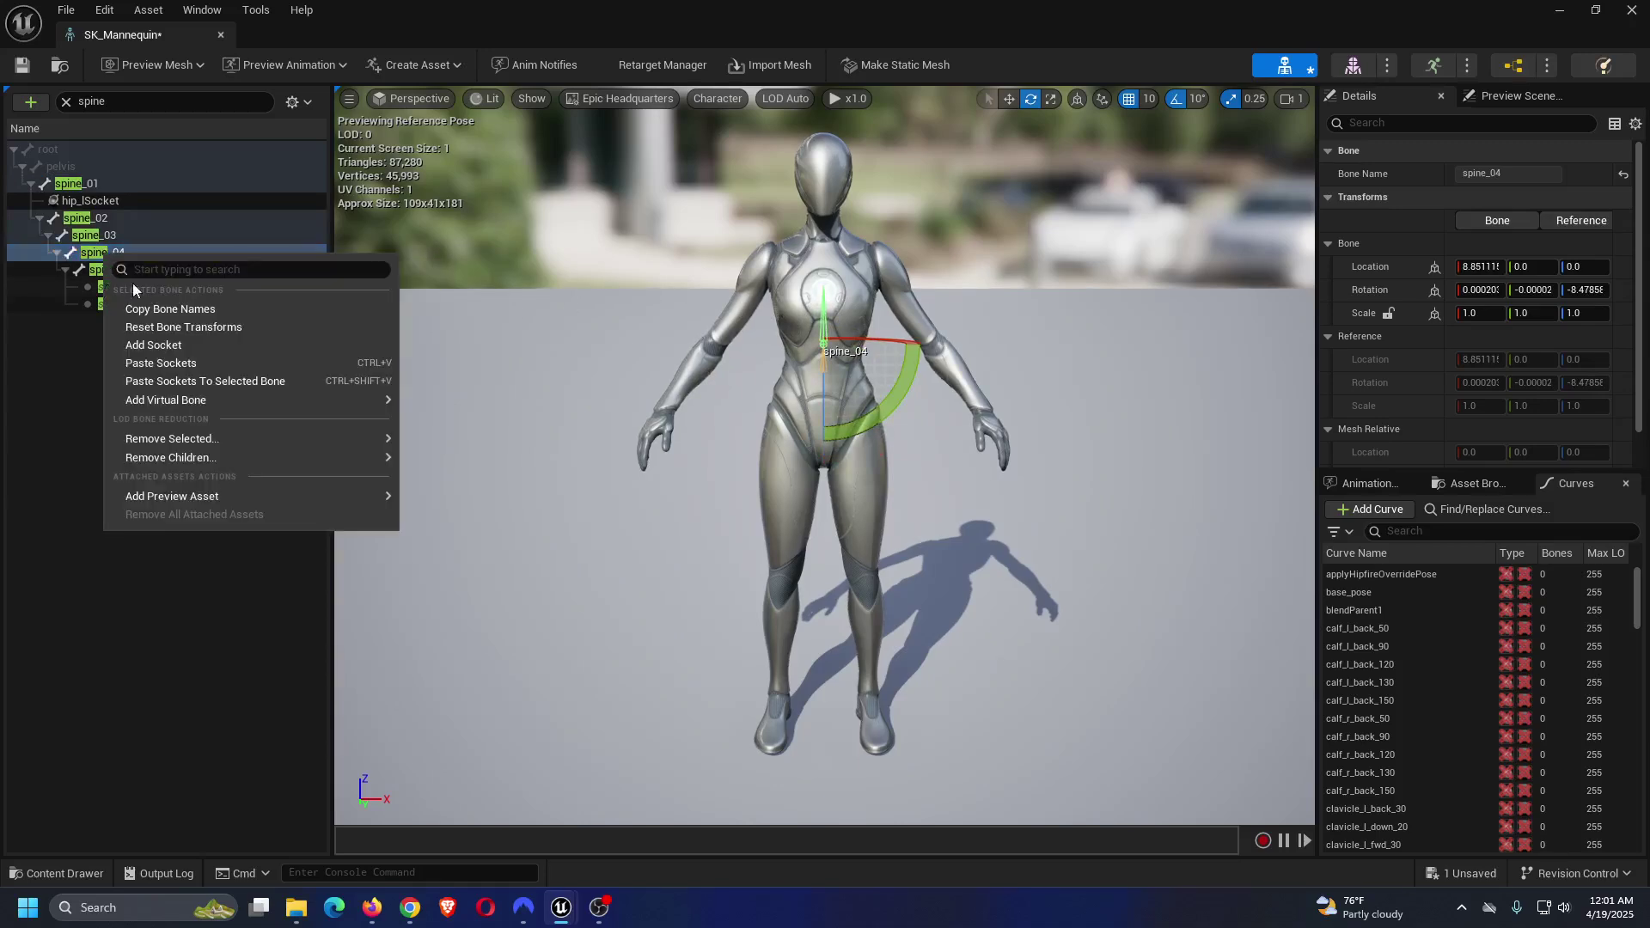
pyautogui.click(159, 348)
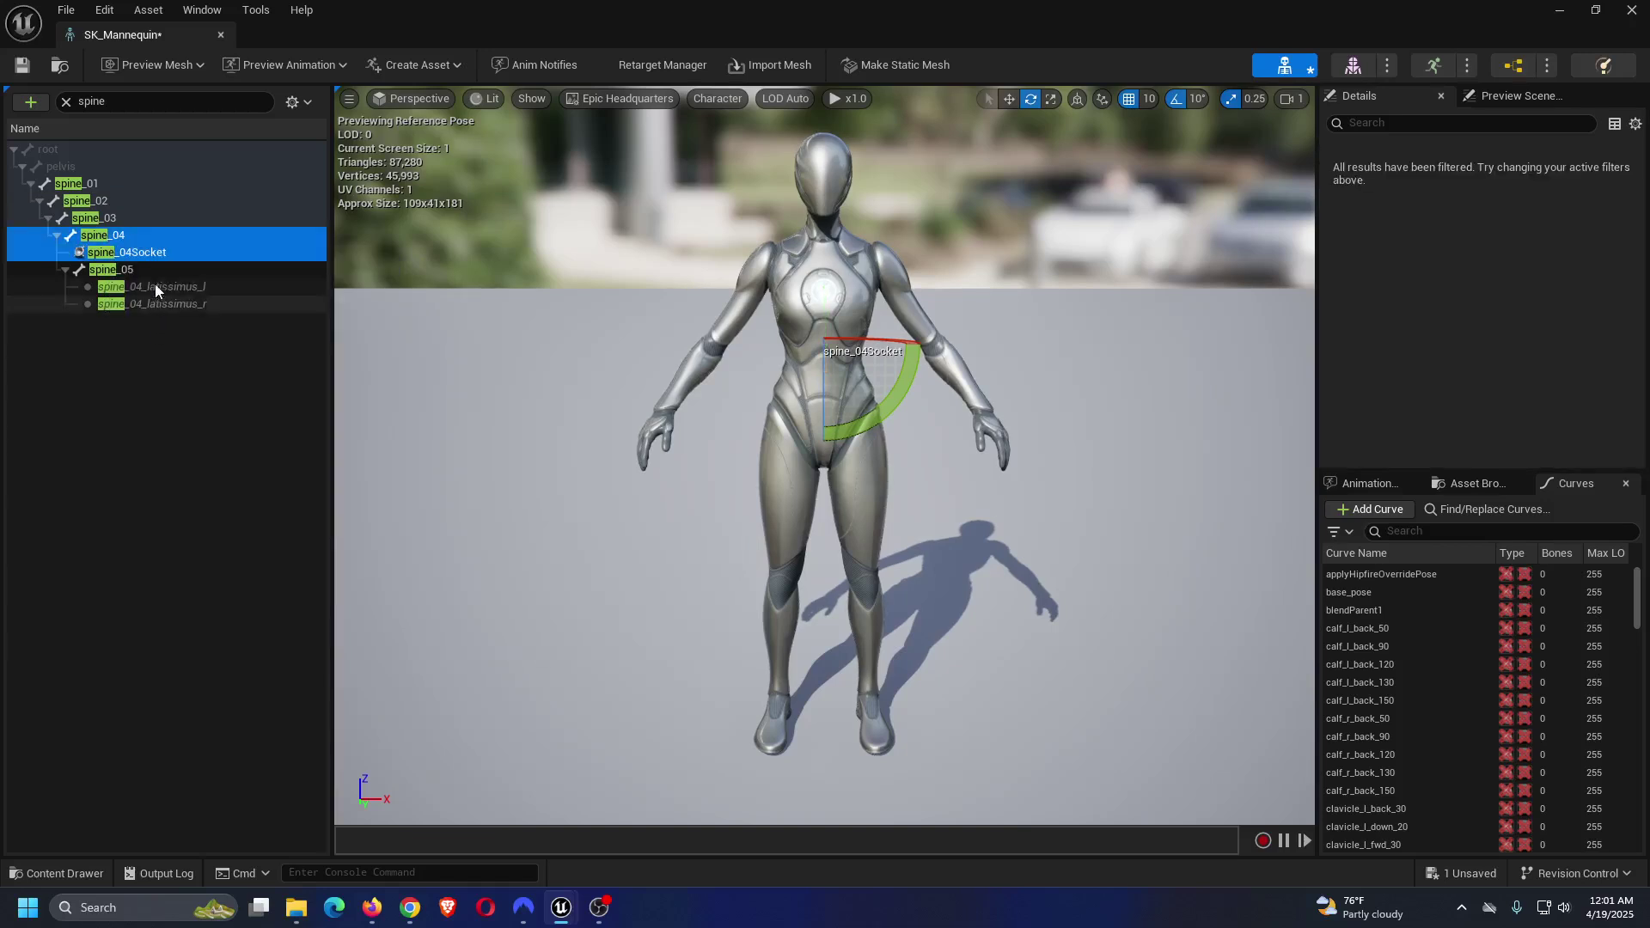
pyautogui.click(137, 255)
pyautogui.click(135, 253)
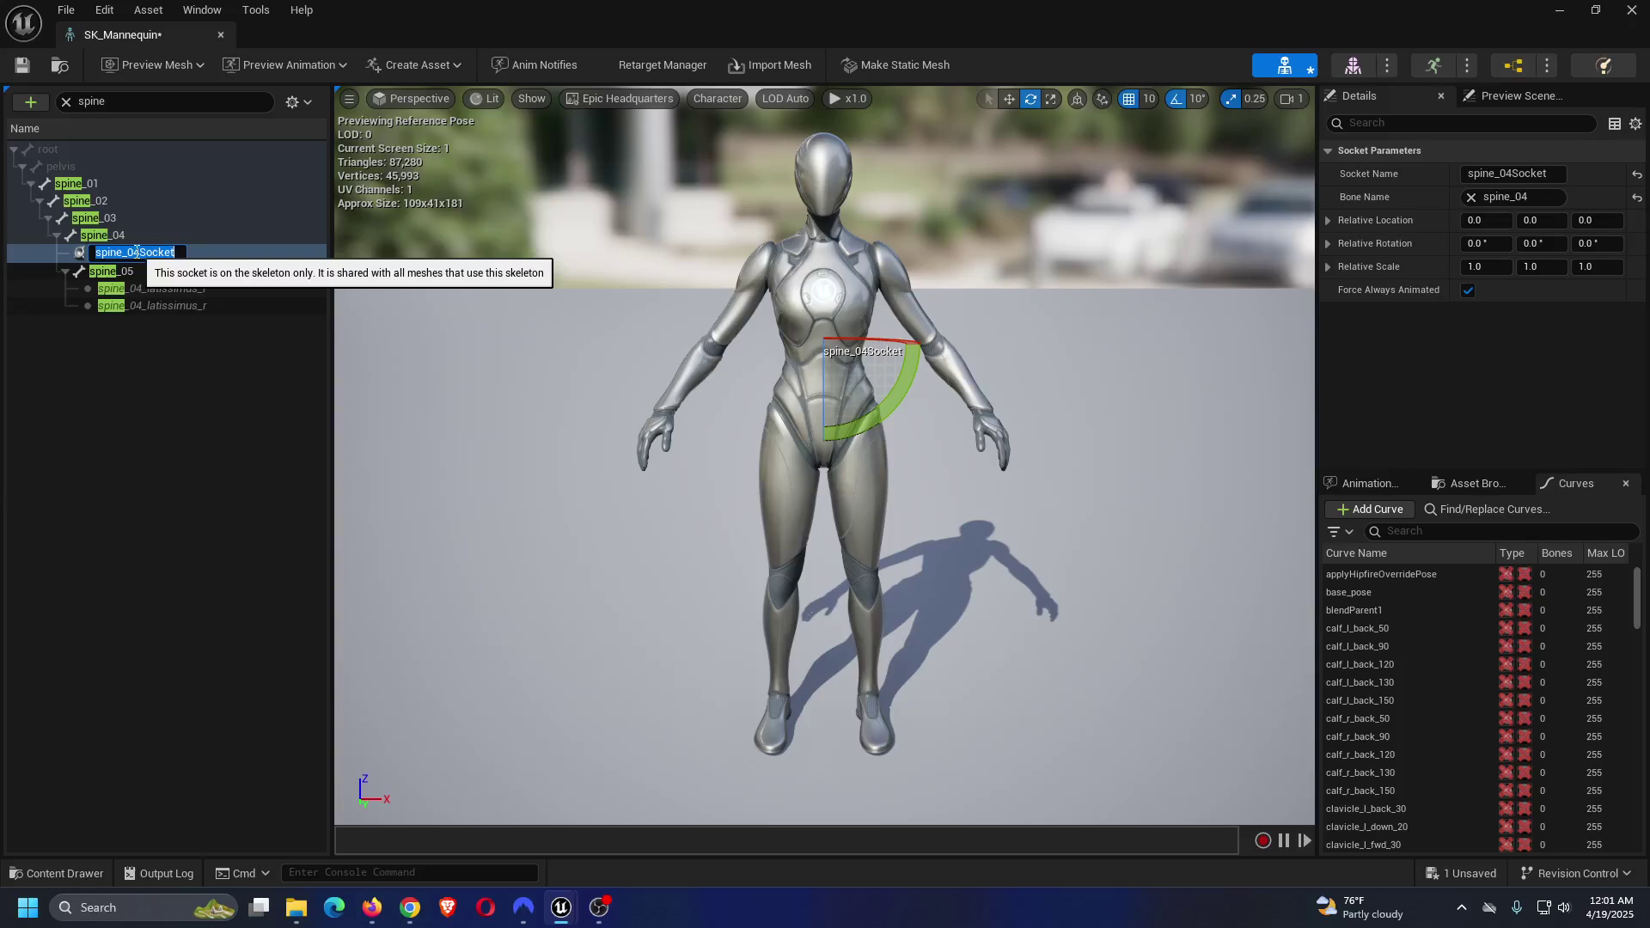
pyautogui.write('backSocket_Weapon')
pyautogui.press('Return')
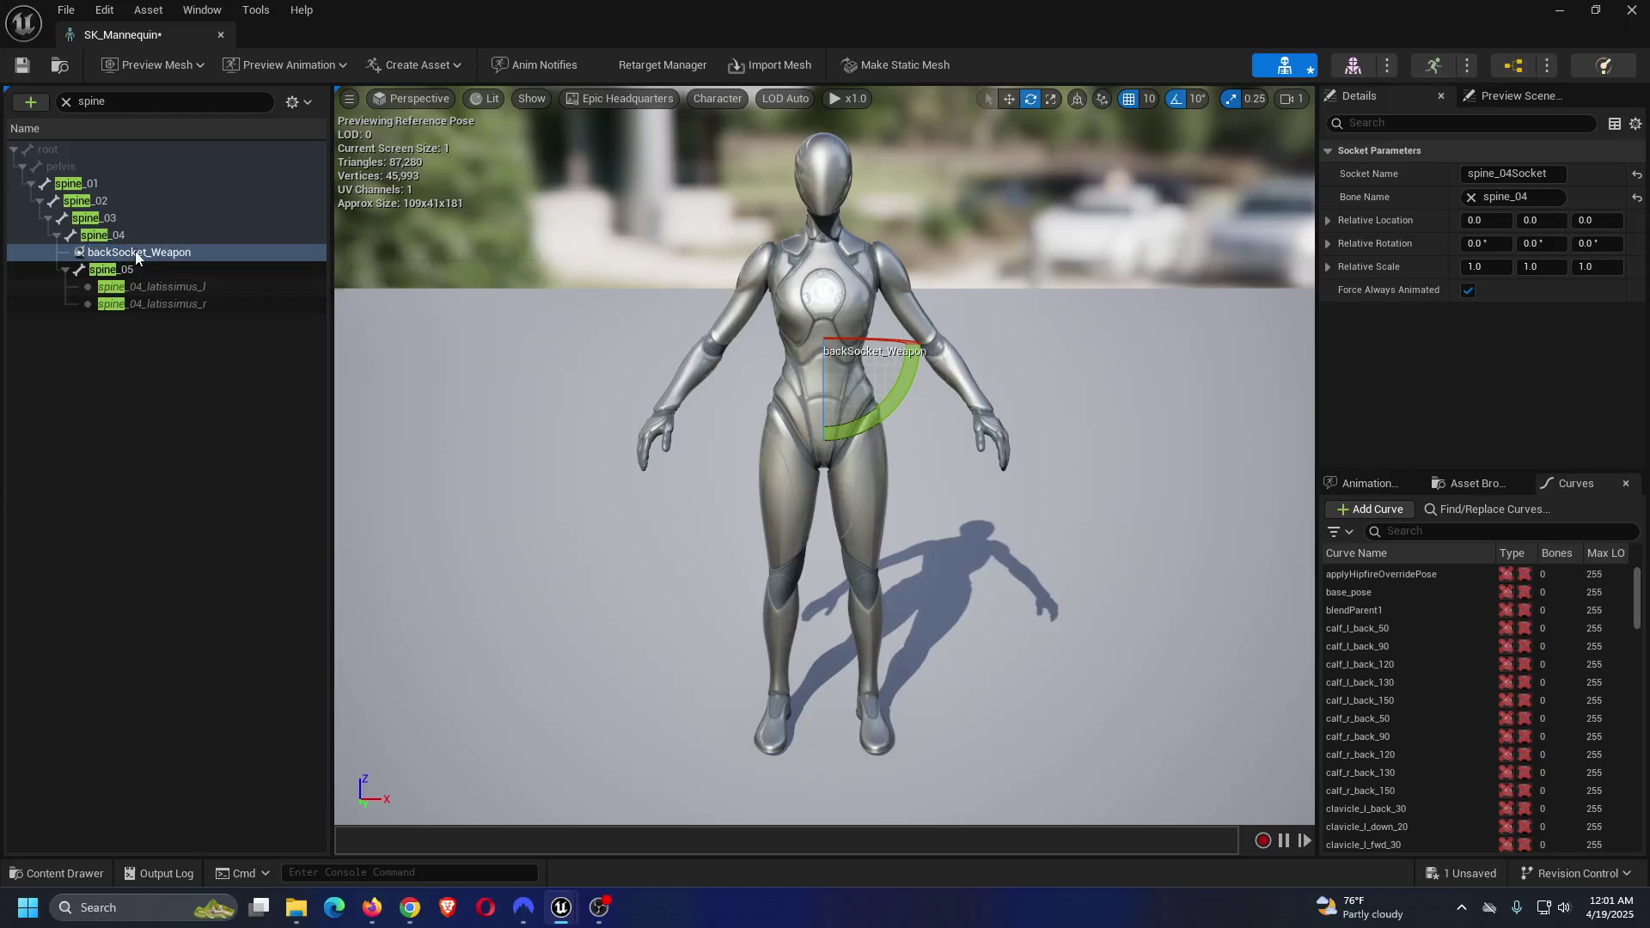
# Add a second socket to the spine_04 bone named backSocket_Shield, and clear the "spine" filter from the skeleton tree.
pyautogui.click(96, 235)
pyautogui.rightClick(96, 235)
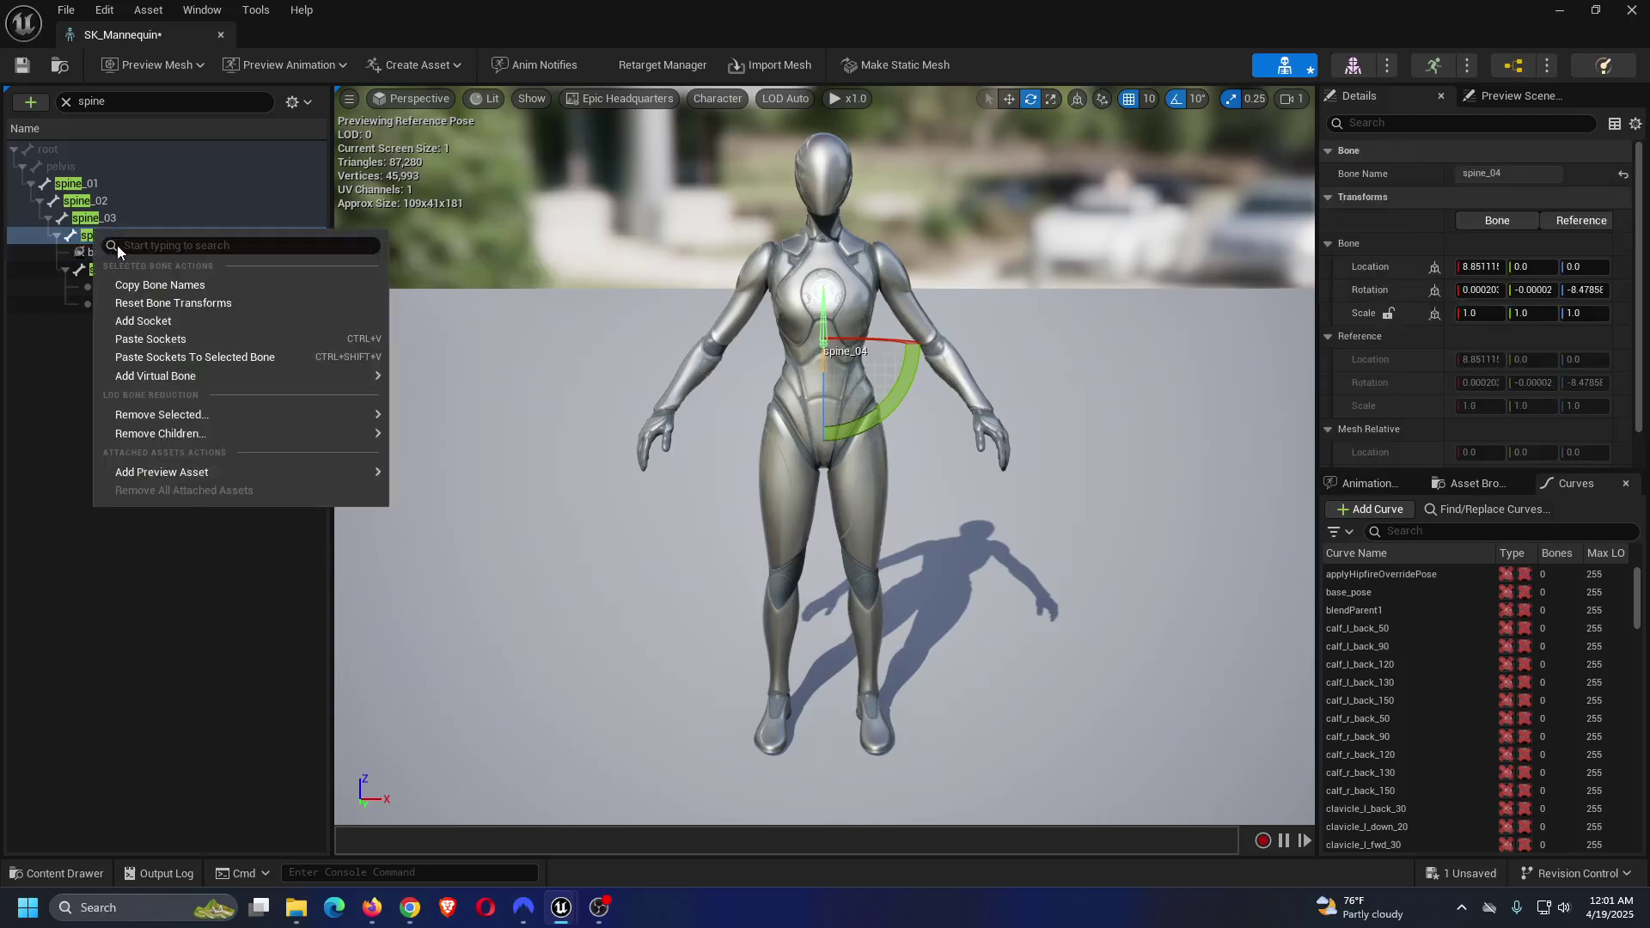
pyautogui.click(171, 327)
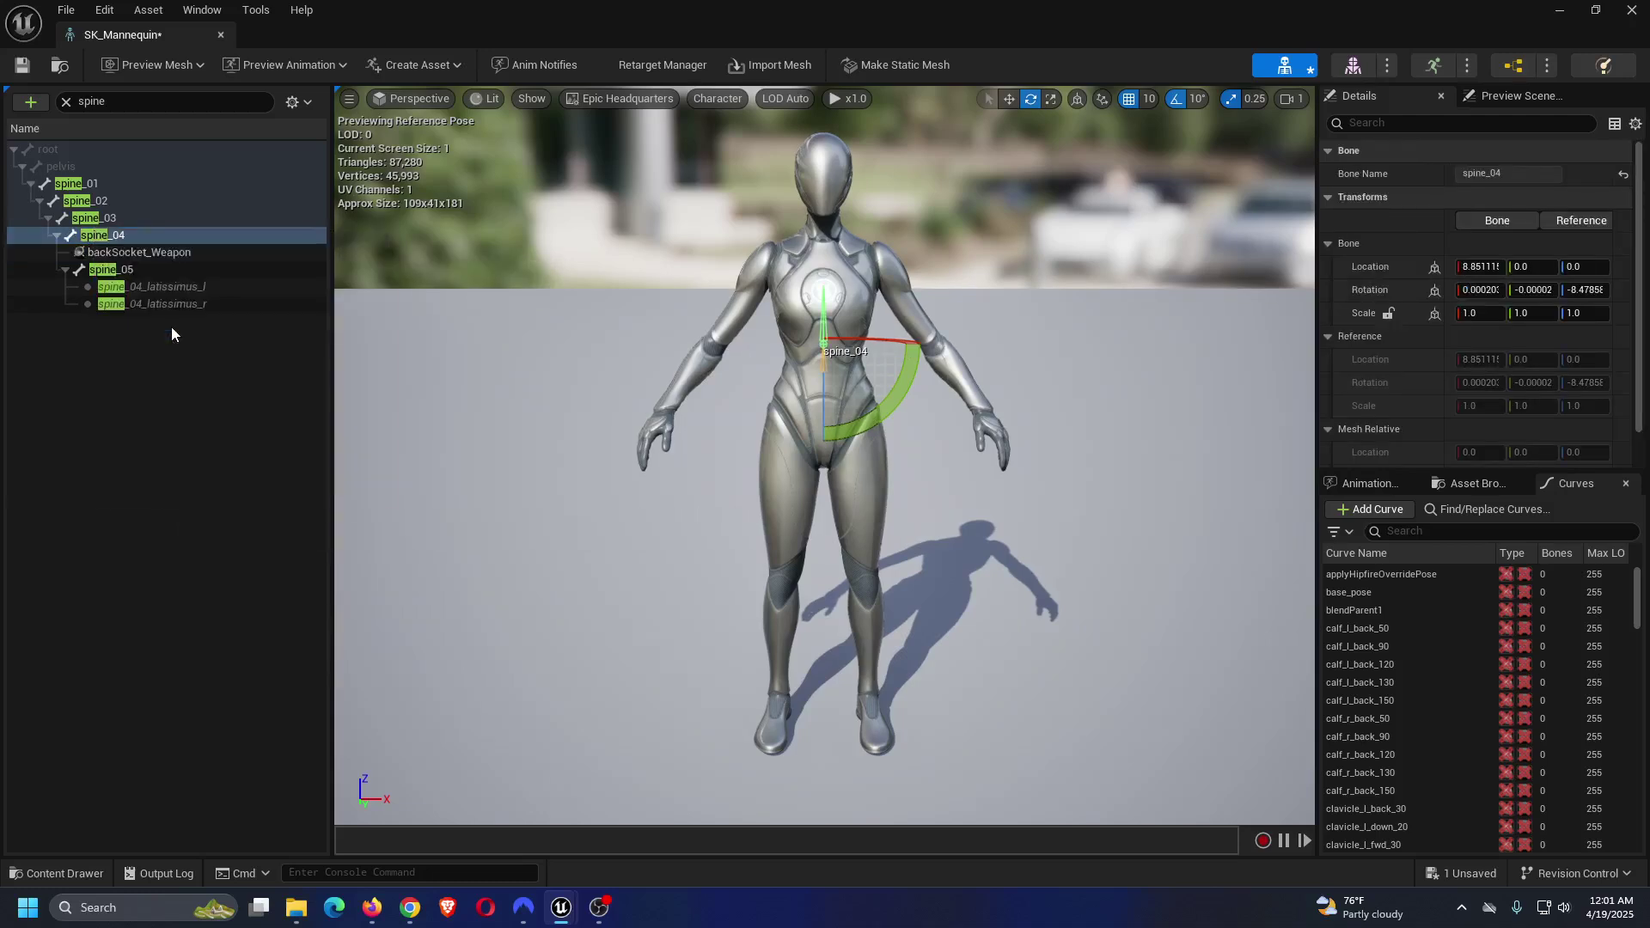
pyautogui.click(142, 255)
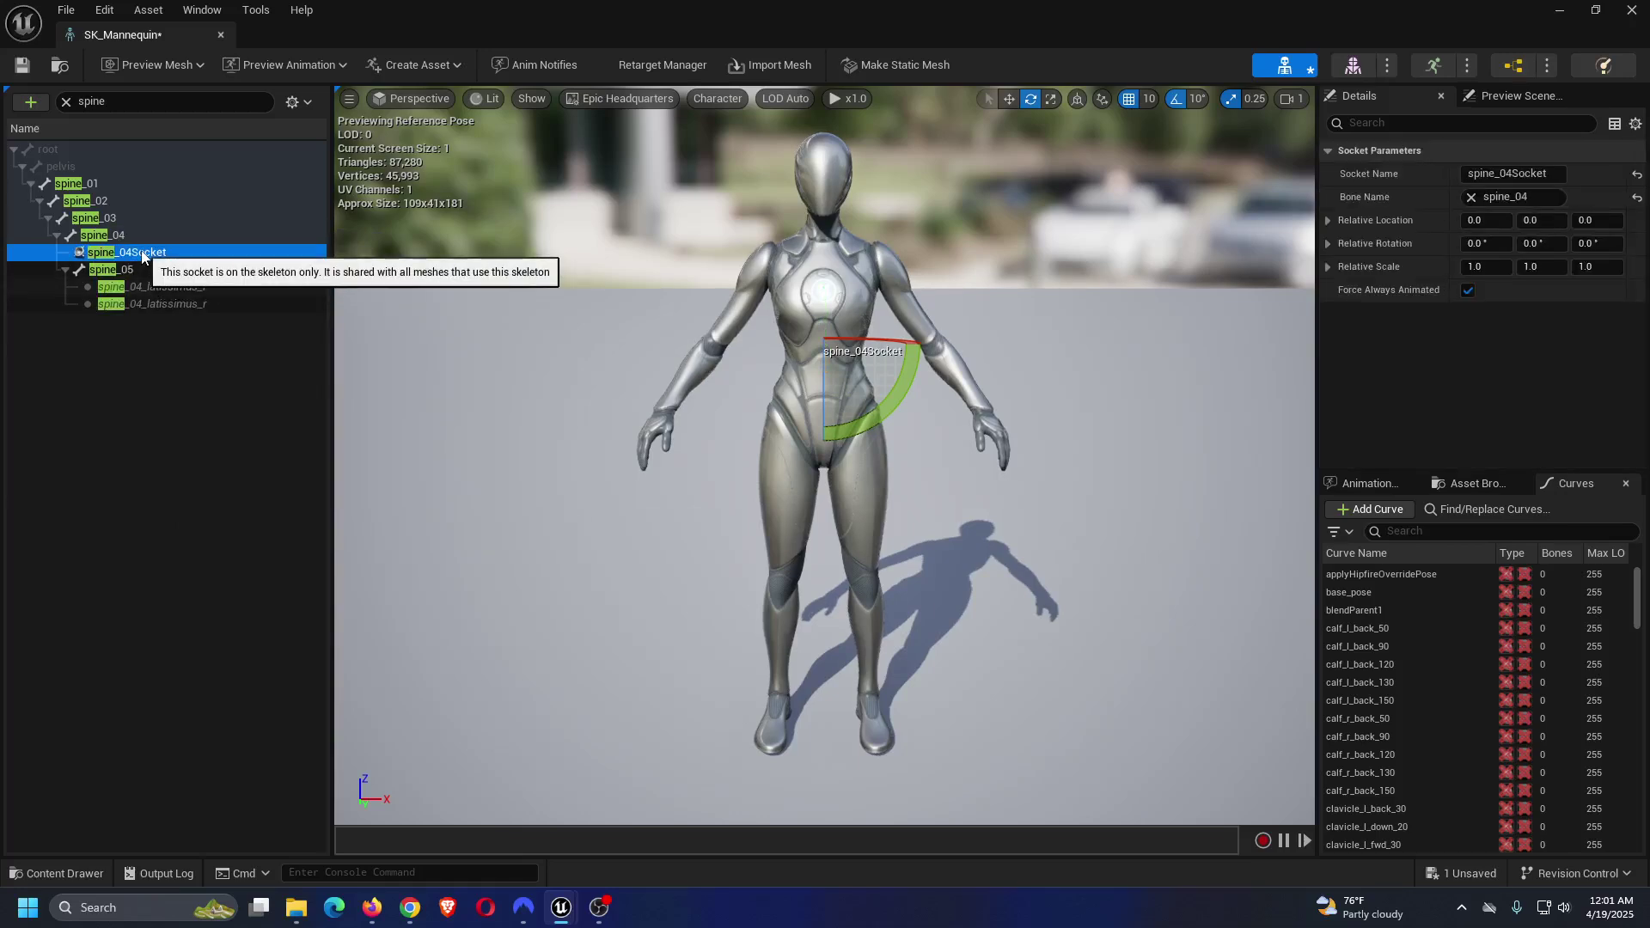
pyautogui.click(142, 255)
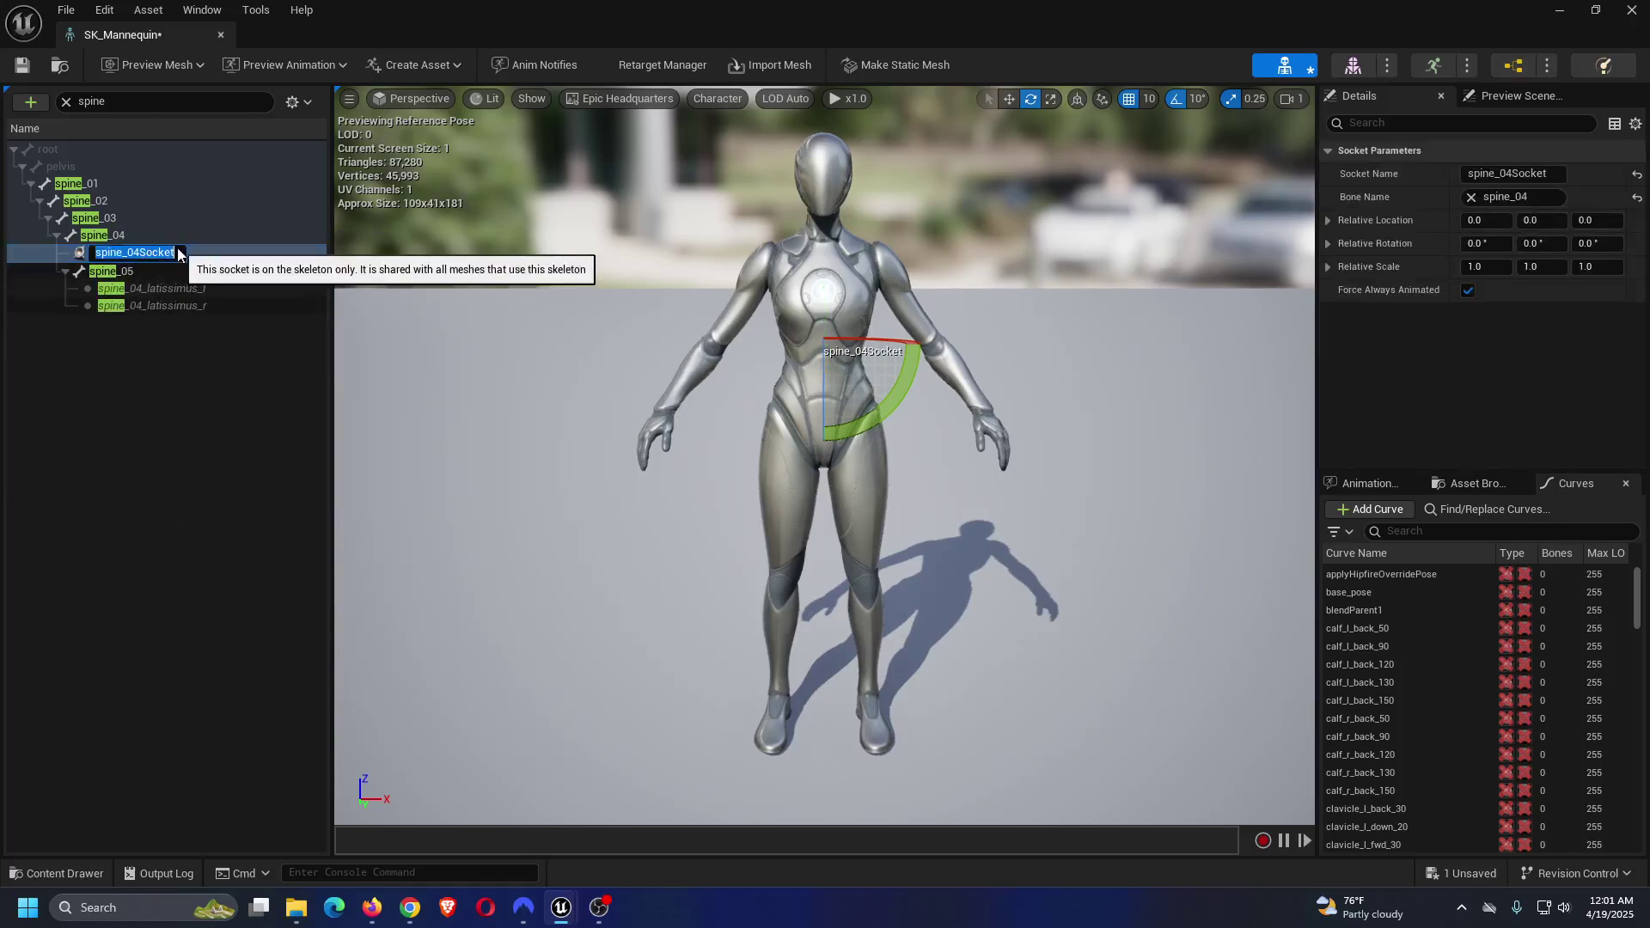
pyautogui.press('BackSpace')
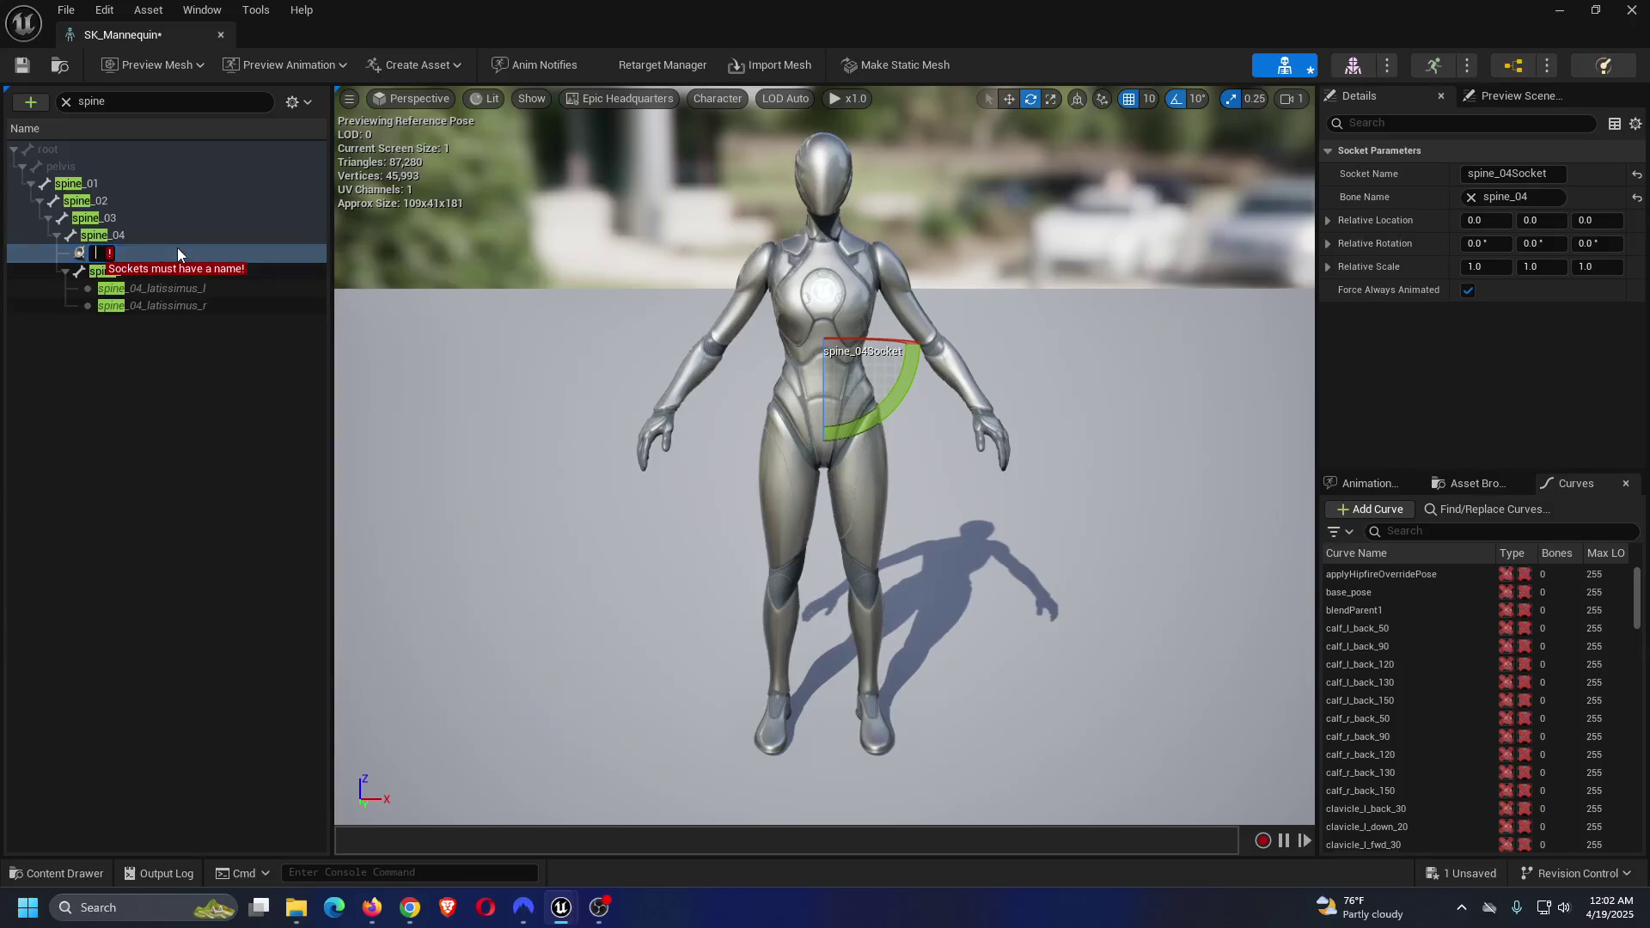
pyautogui.write('b')
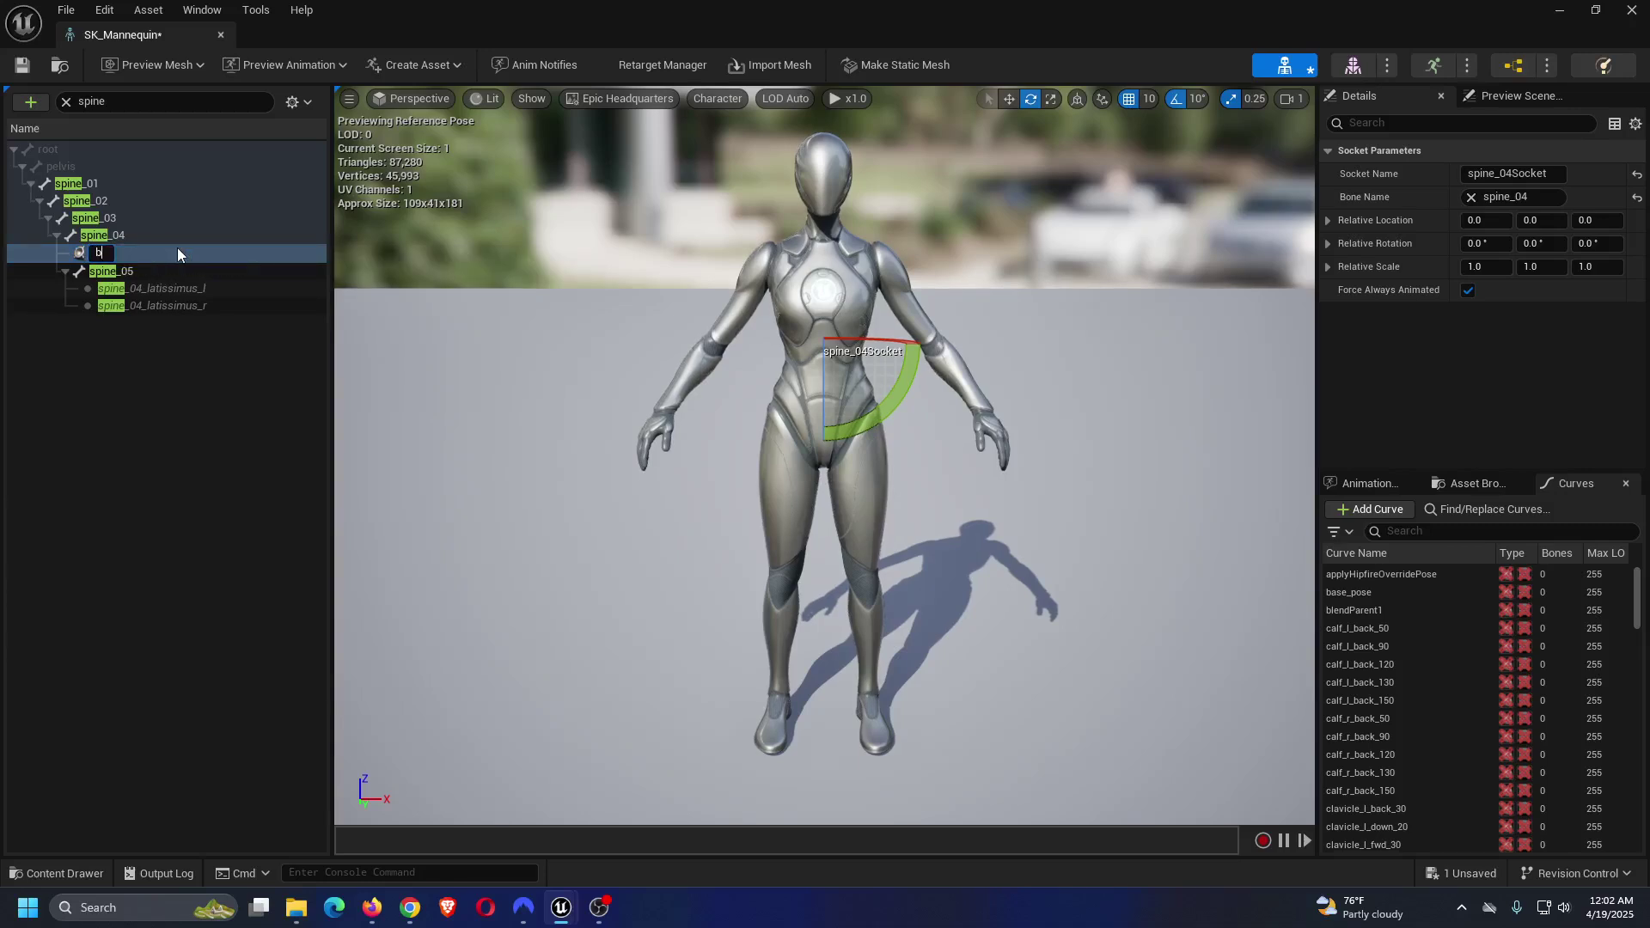
pyautogui.write('ackSocket_Shield')
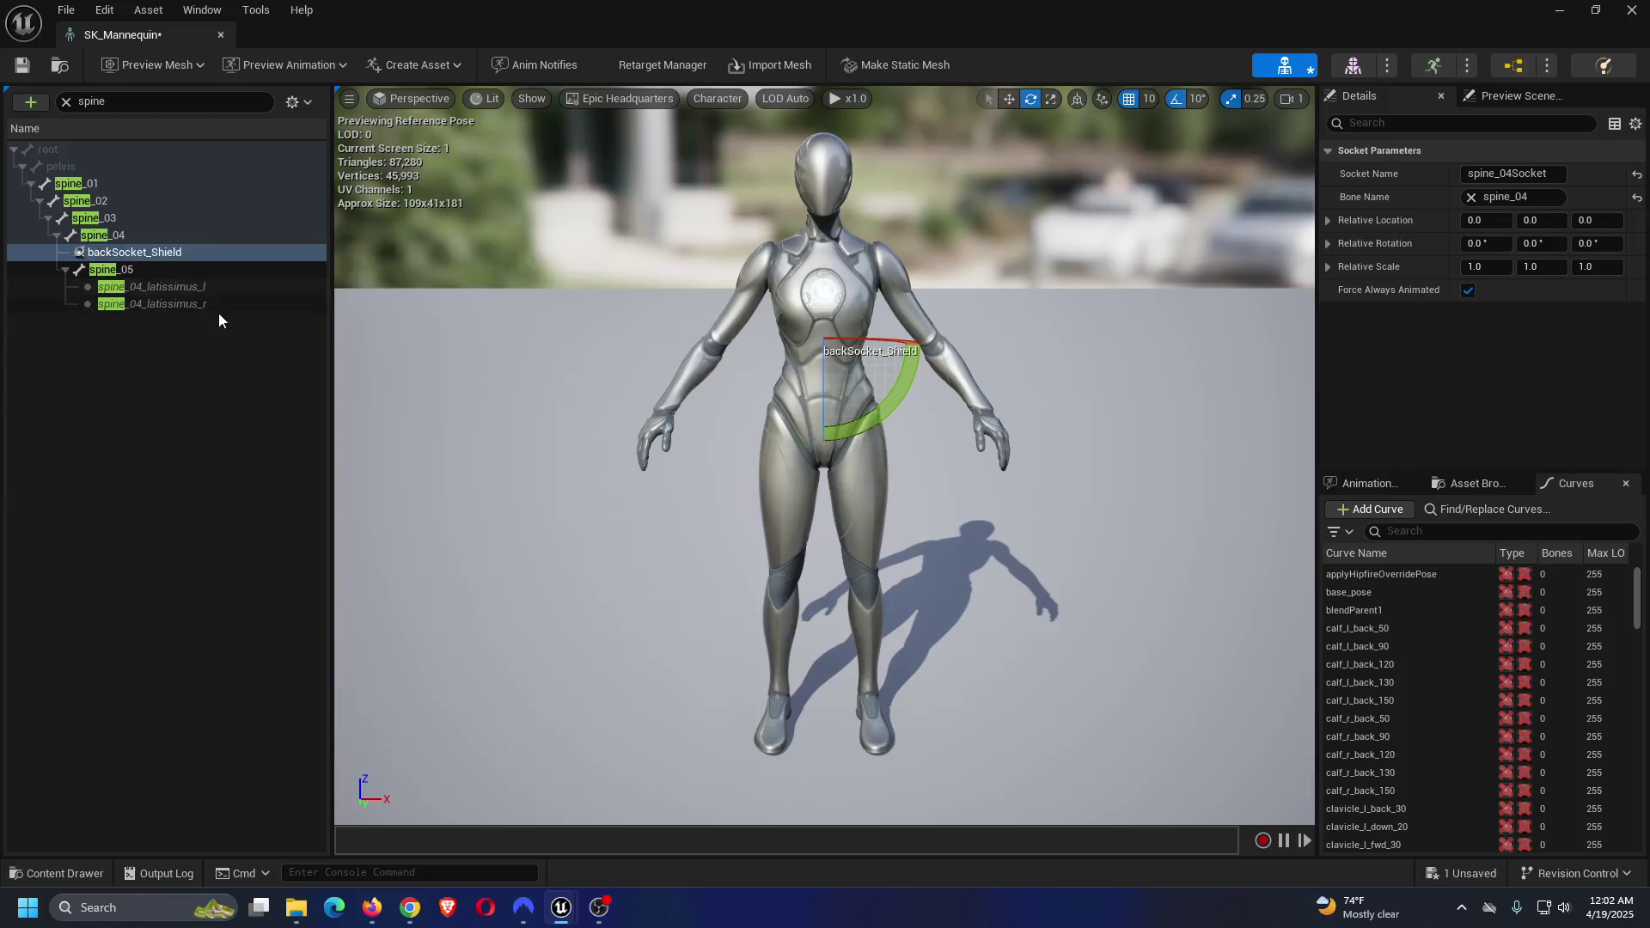
pyautogui.click(66, 101)
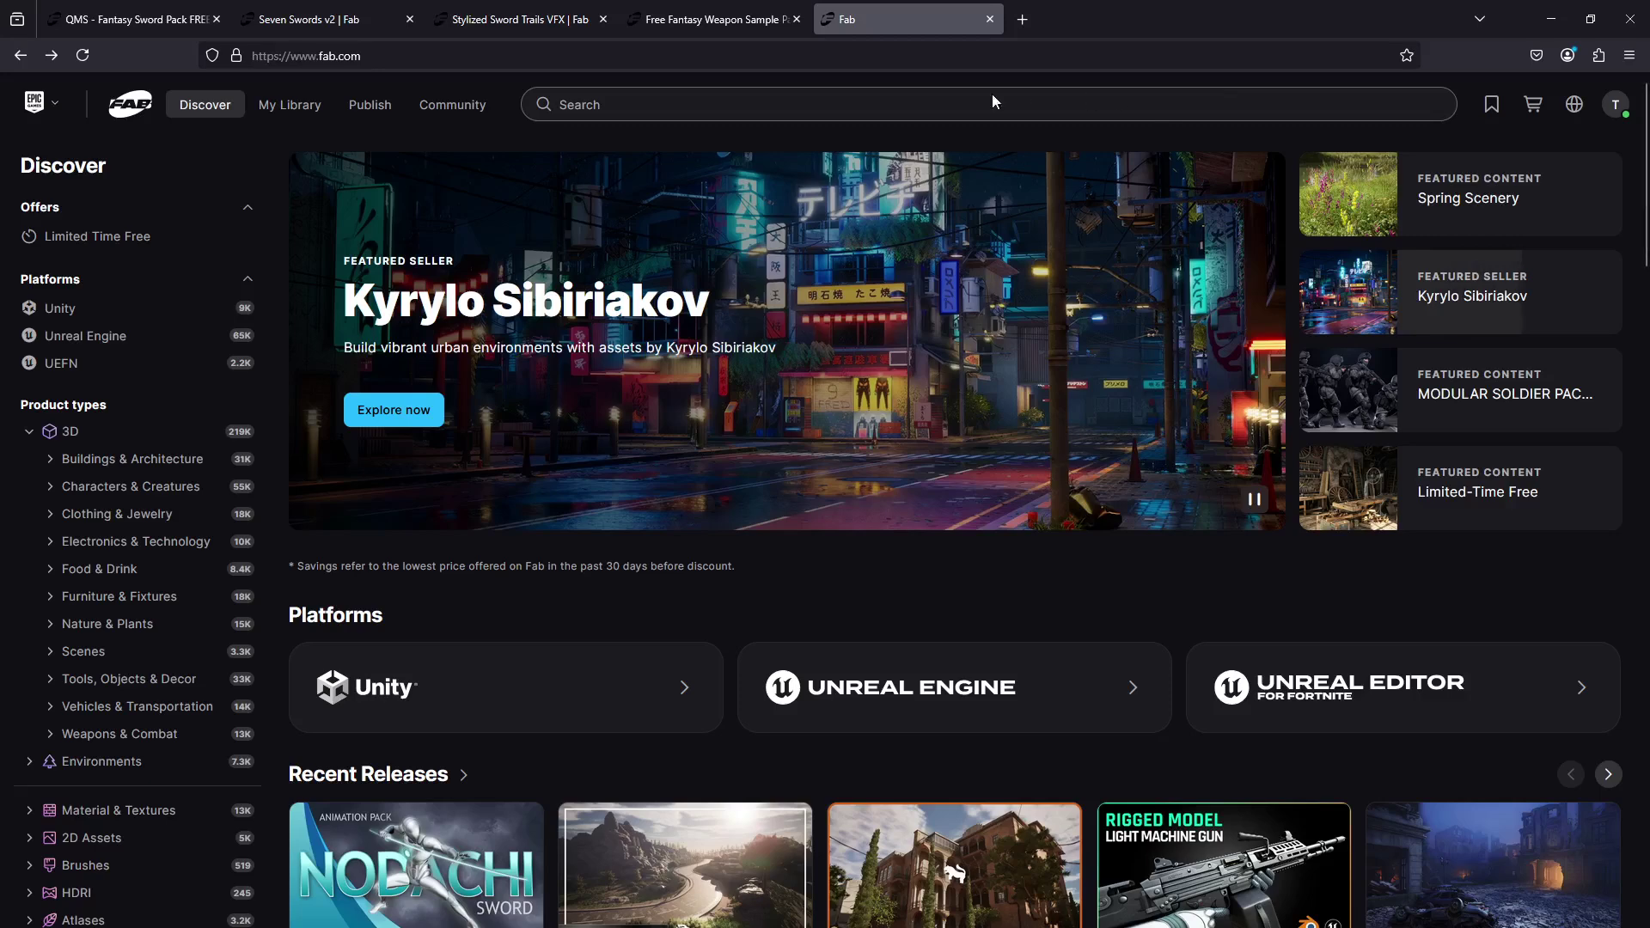
# Switch to the Fab website in the browser and search for "weapons", limited to free Unreal Engine products.
pyautogui.click(701, 105)
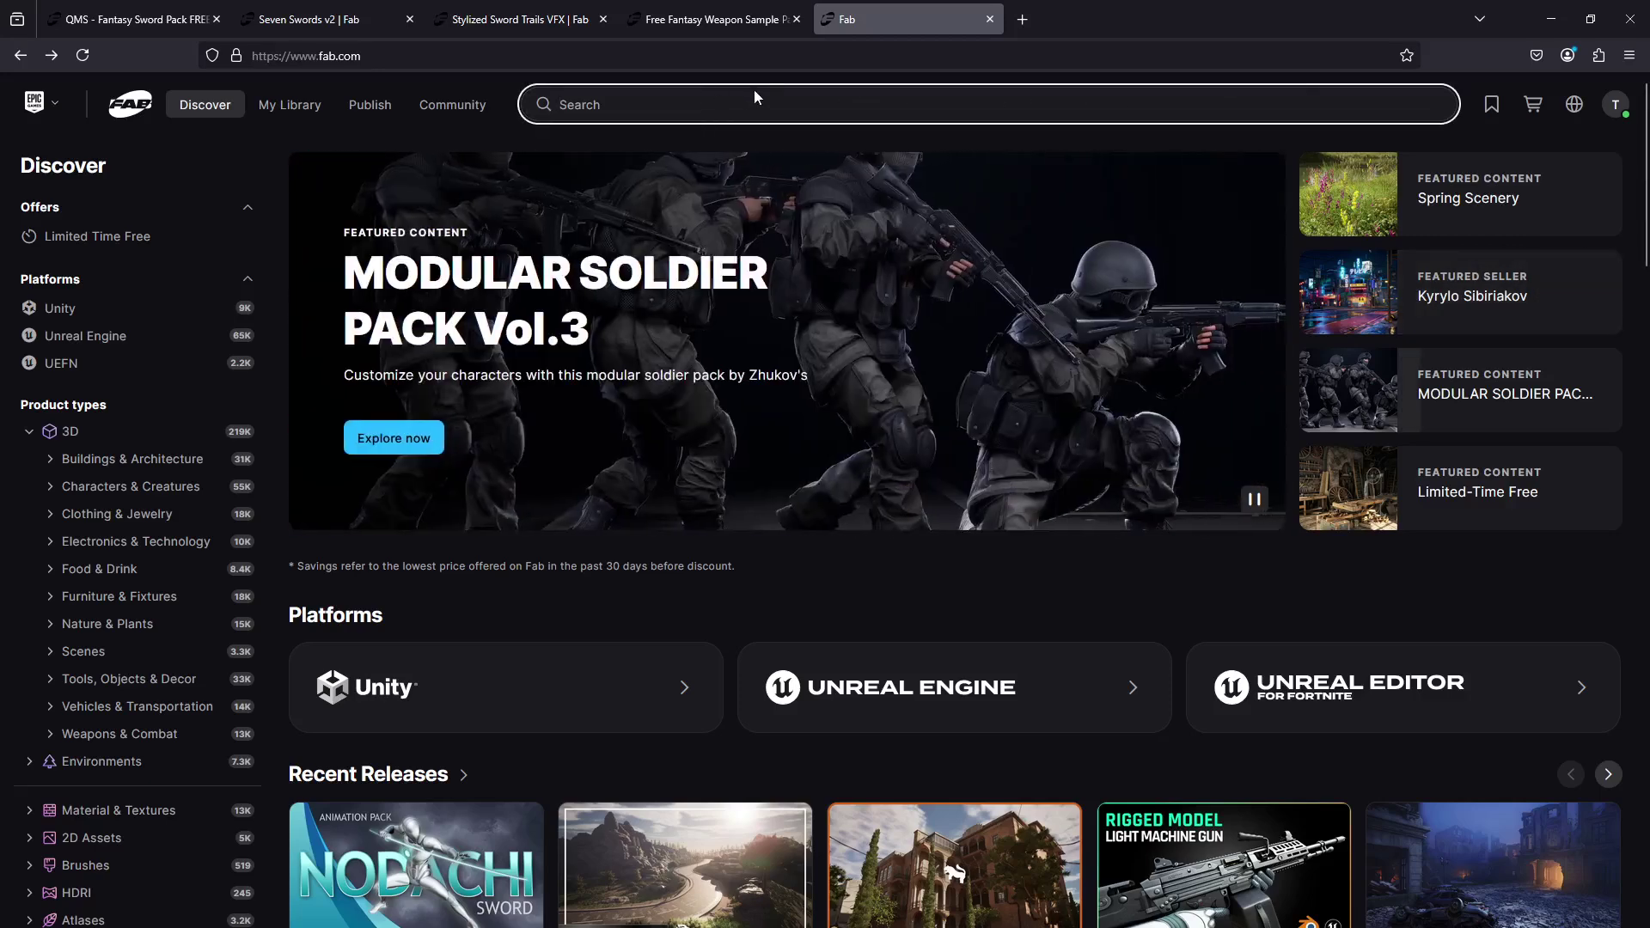
pyautogui.write('weapons')
pyautogui.press('Return')
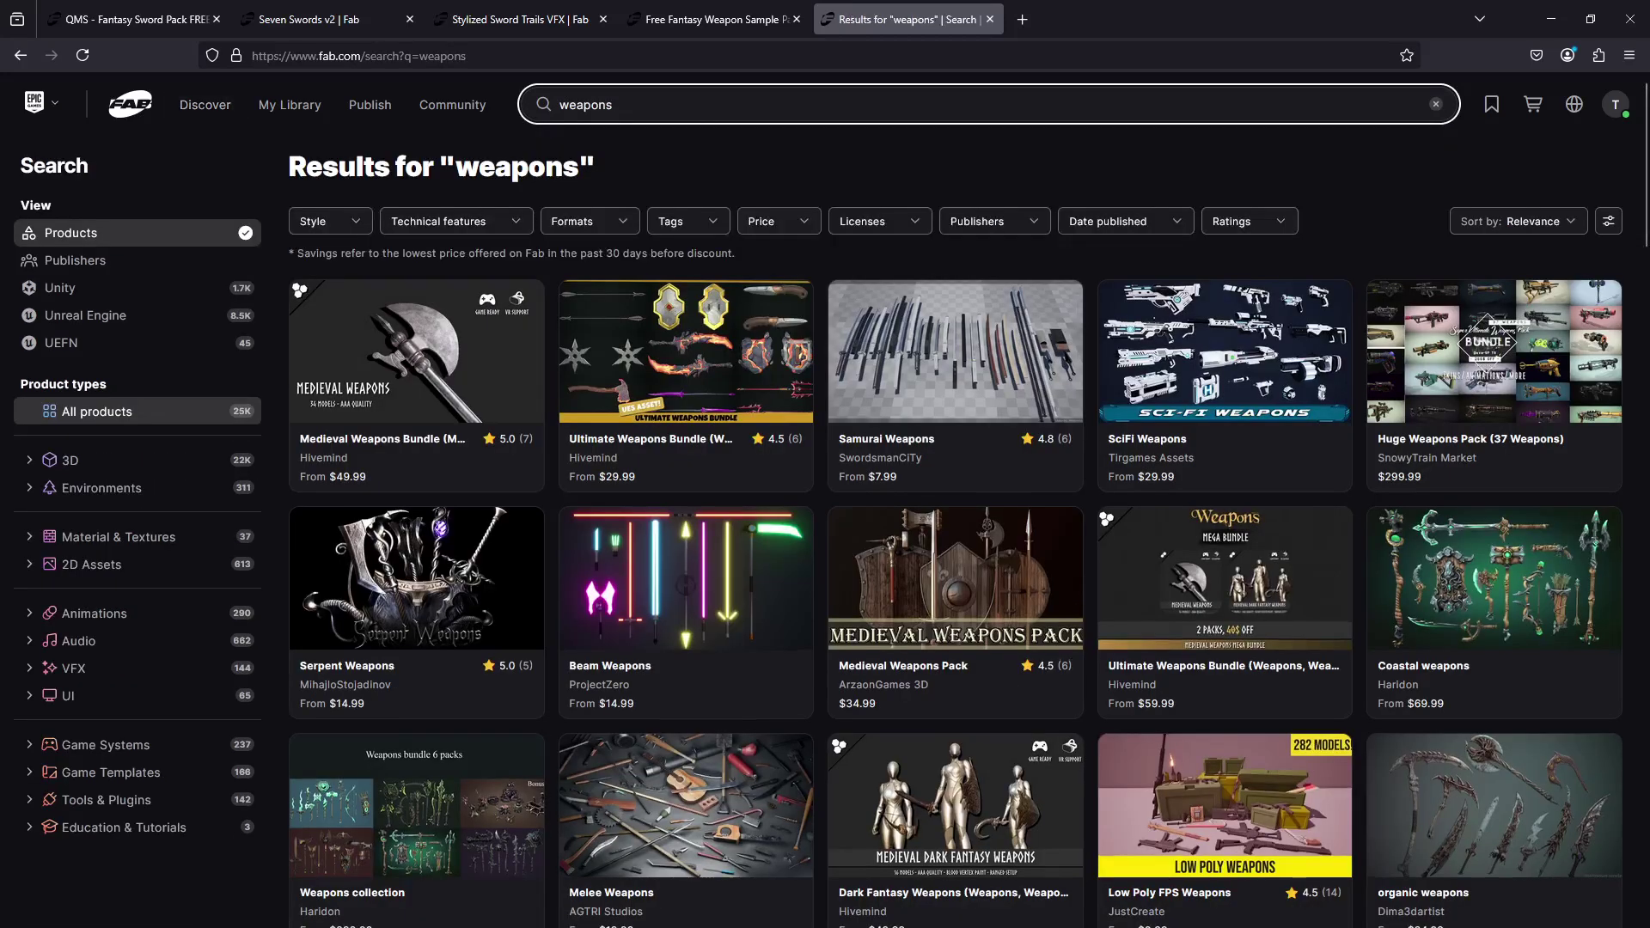
pyautogui.click(114, 325)
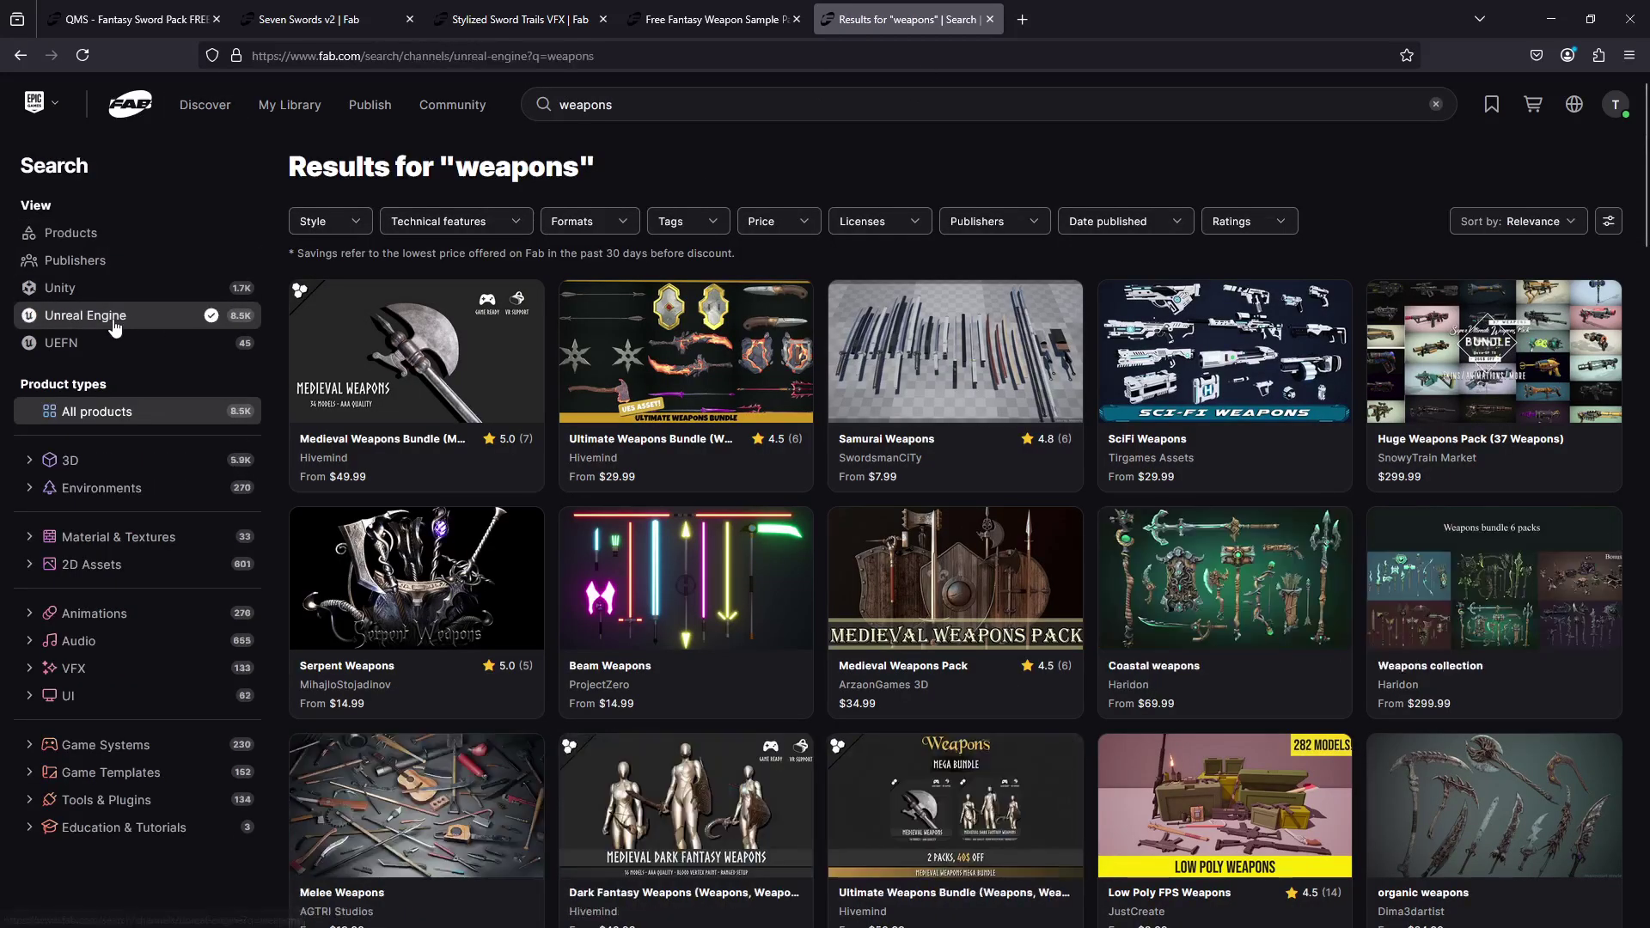
pyautogui.click(784, 225)
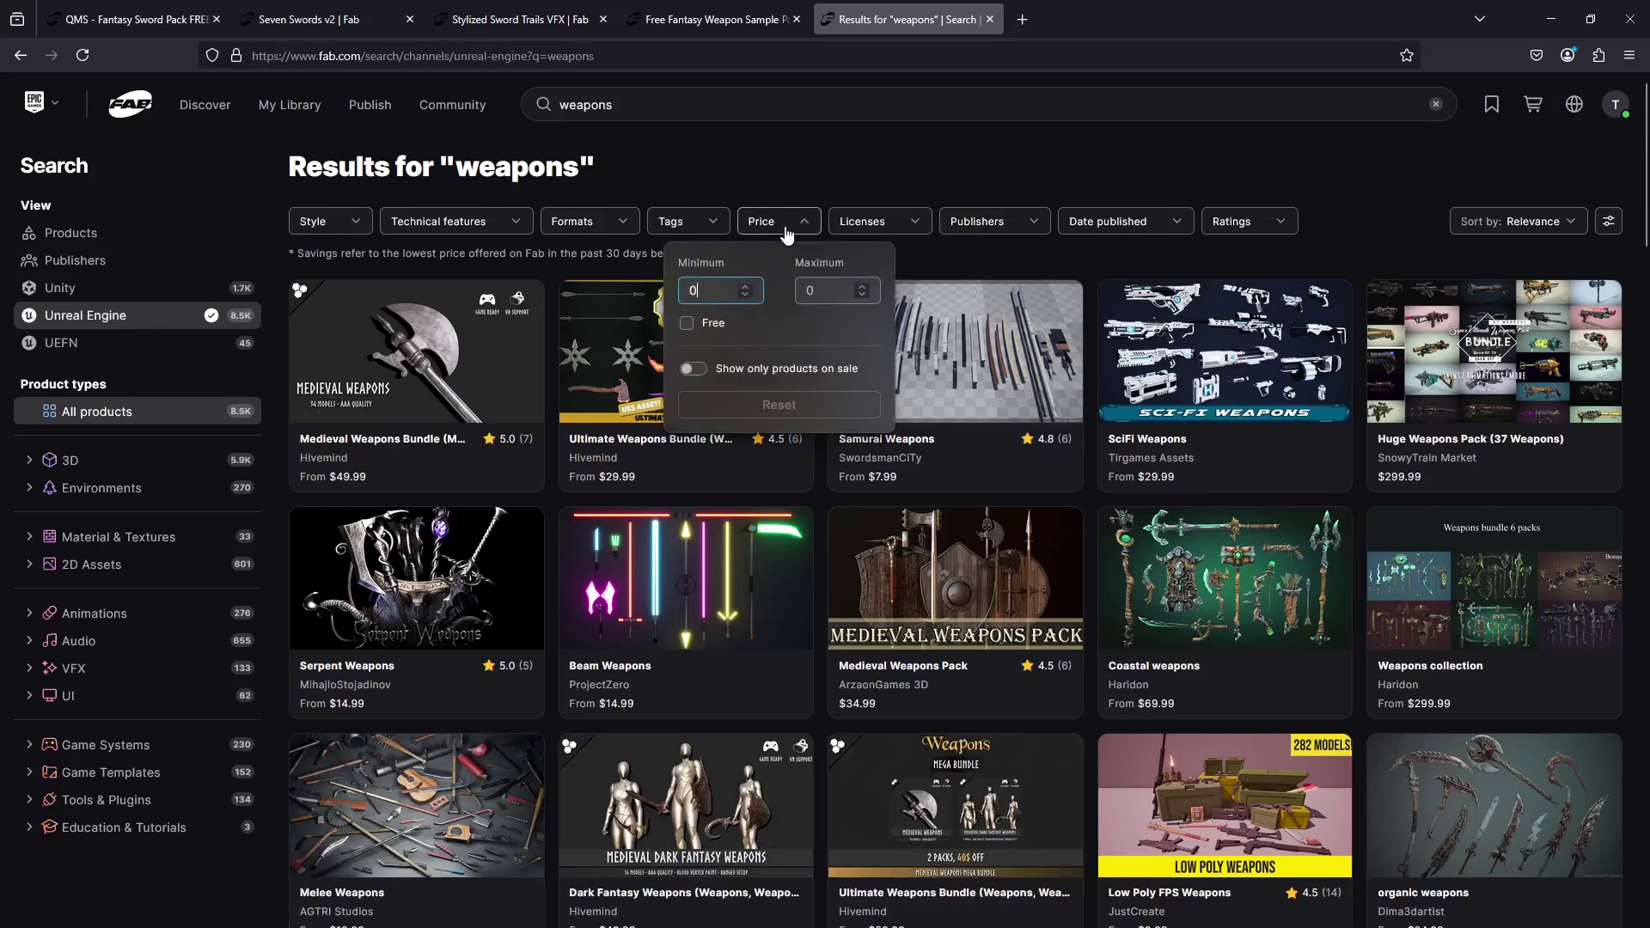
pyautogui.click(713, 324)
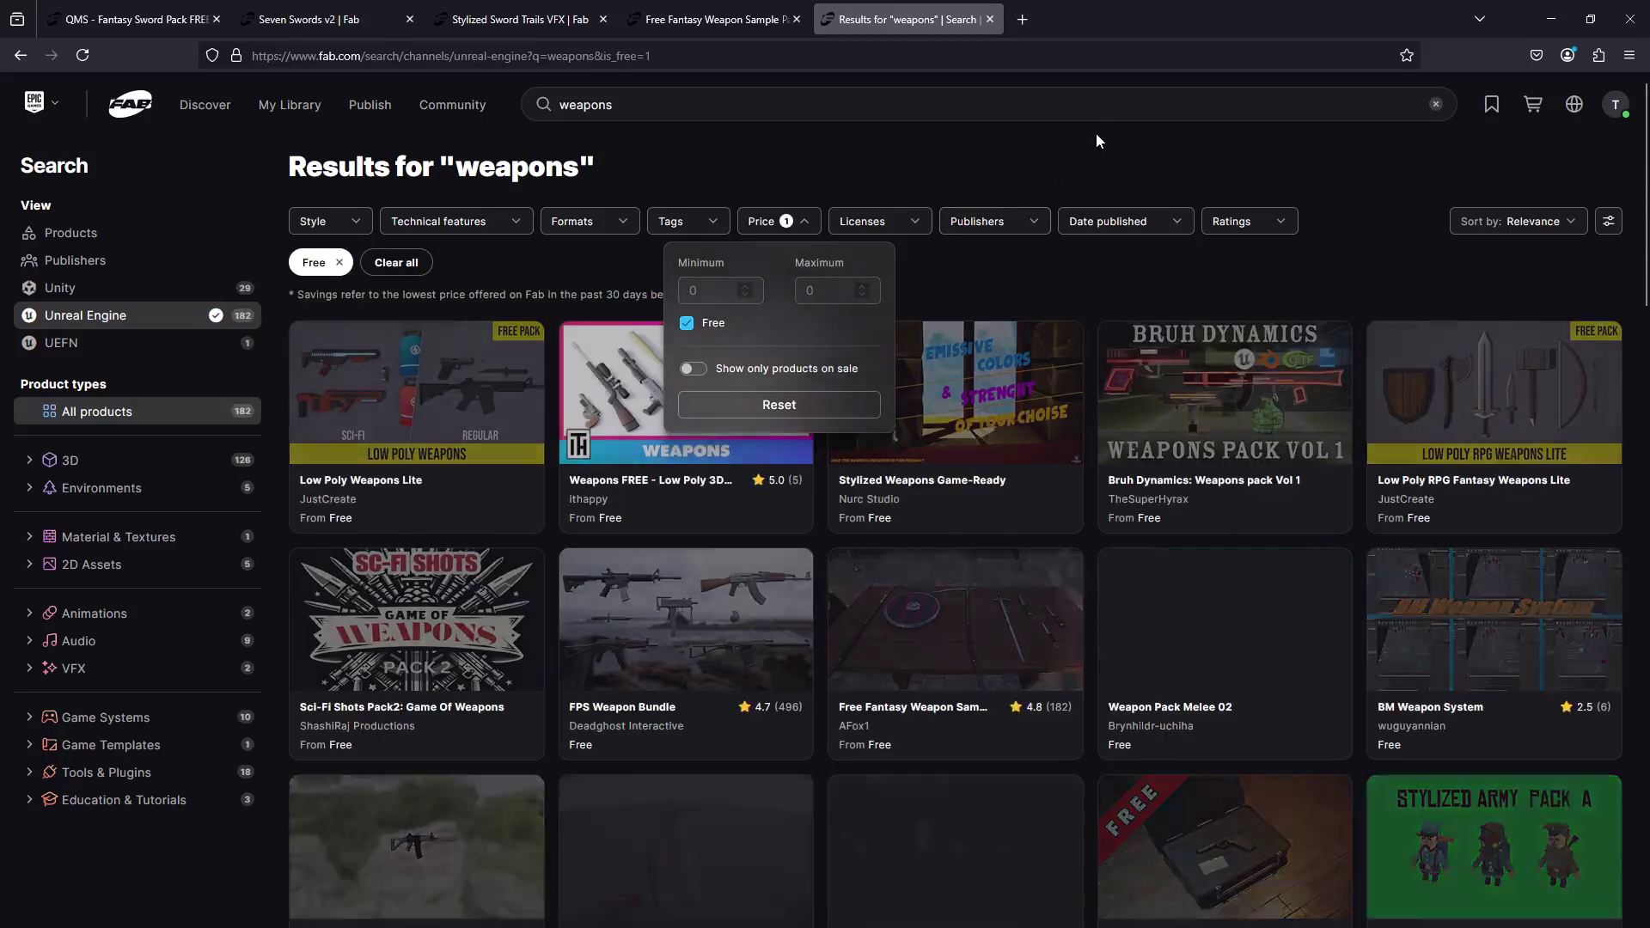
pyautogui.click(1100, 126)
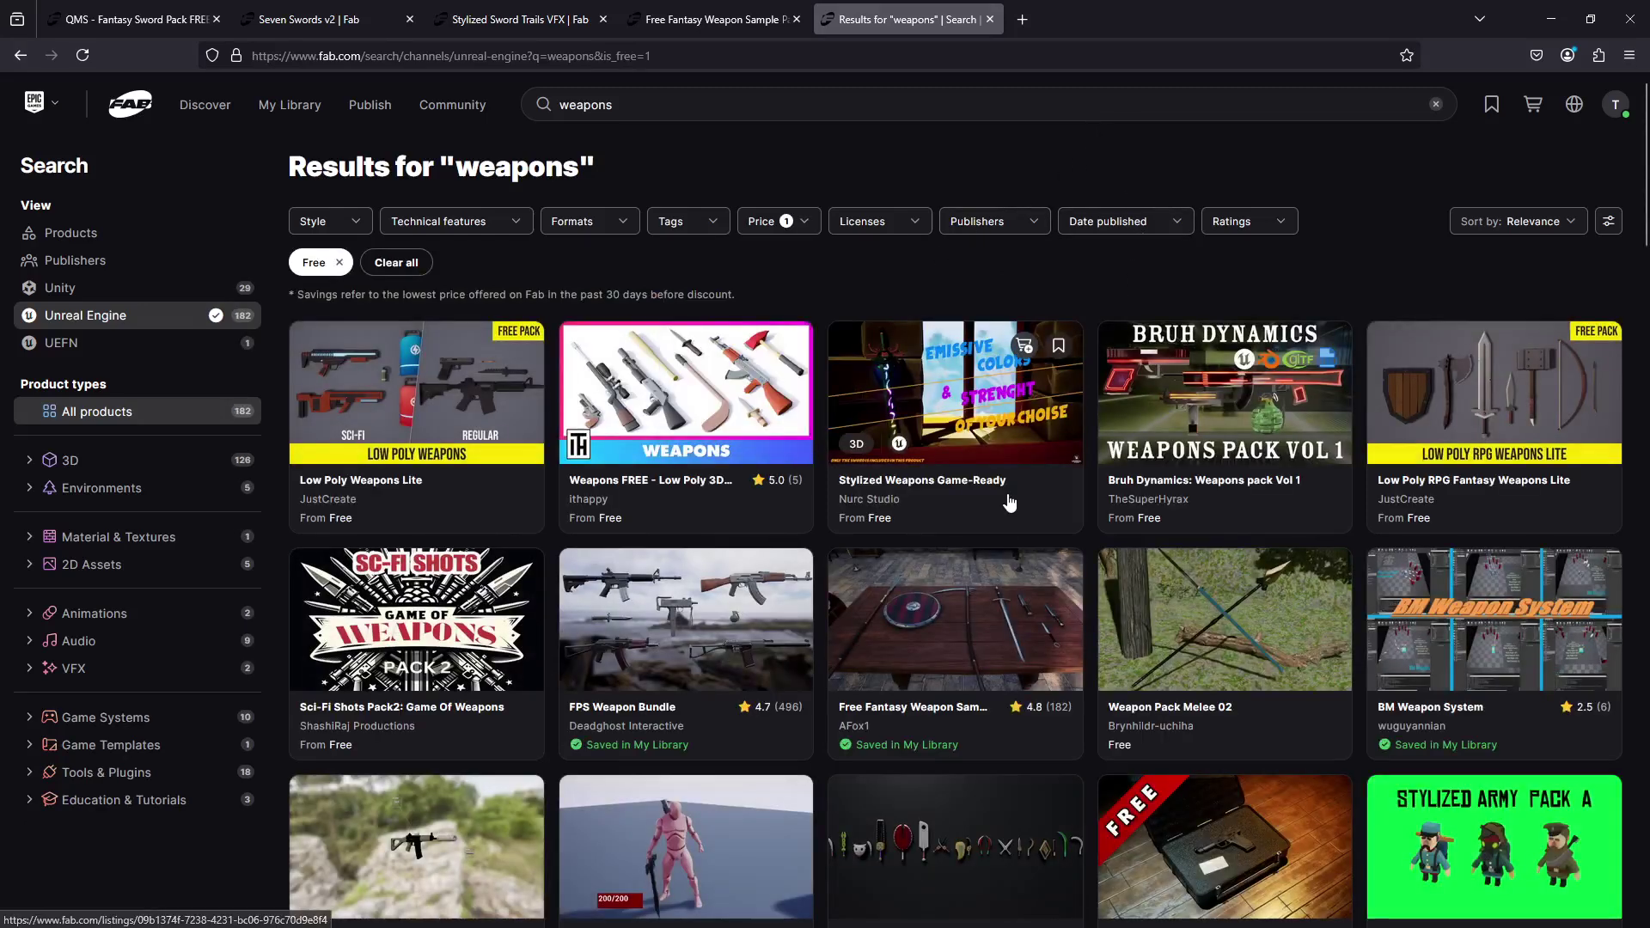
# Open the Free Fantasy Weapon Sample Pack, Seven Swords v2 and QMS - Fantasy Sword Pack FREE listings in new tabs.
pyautogui.scroll(-2, 1014, 501)
pyautogui.scroll(-2, 1020, 502)
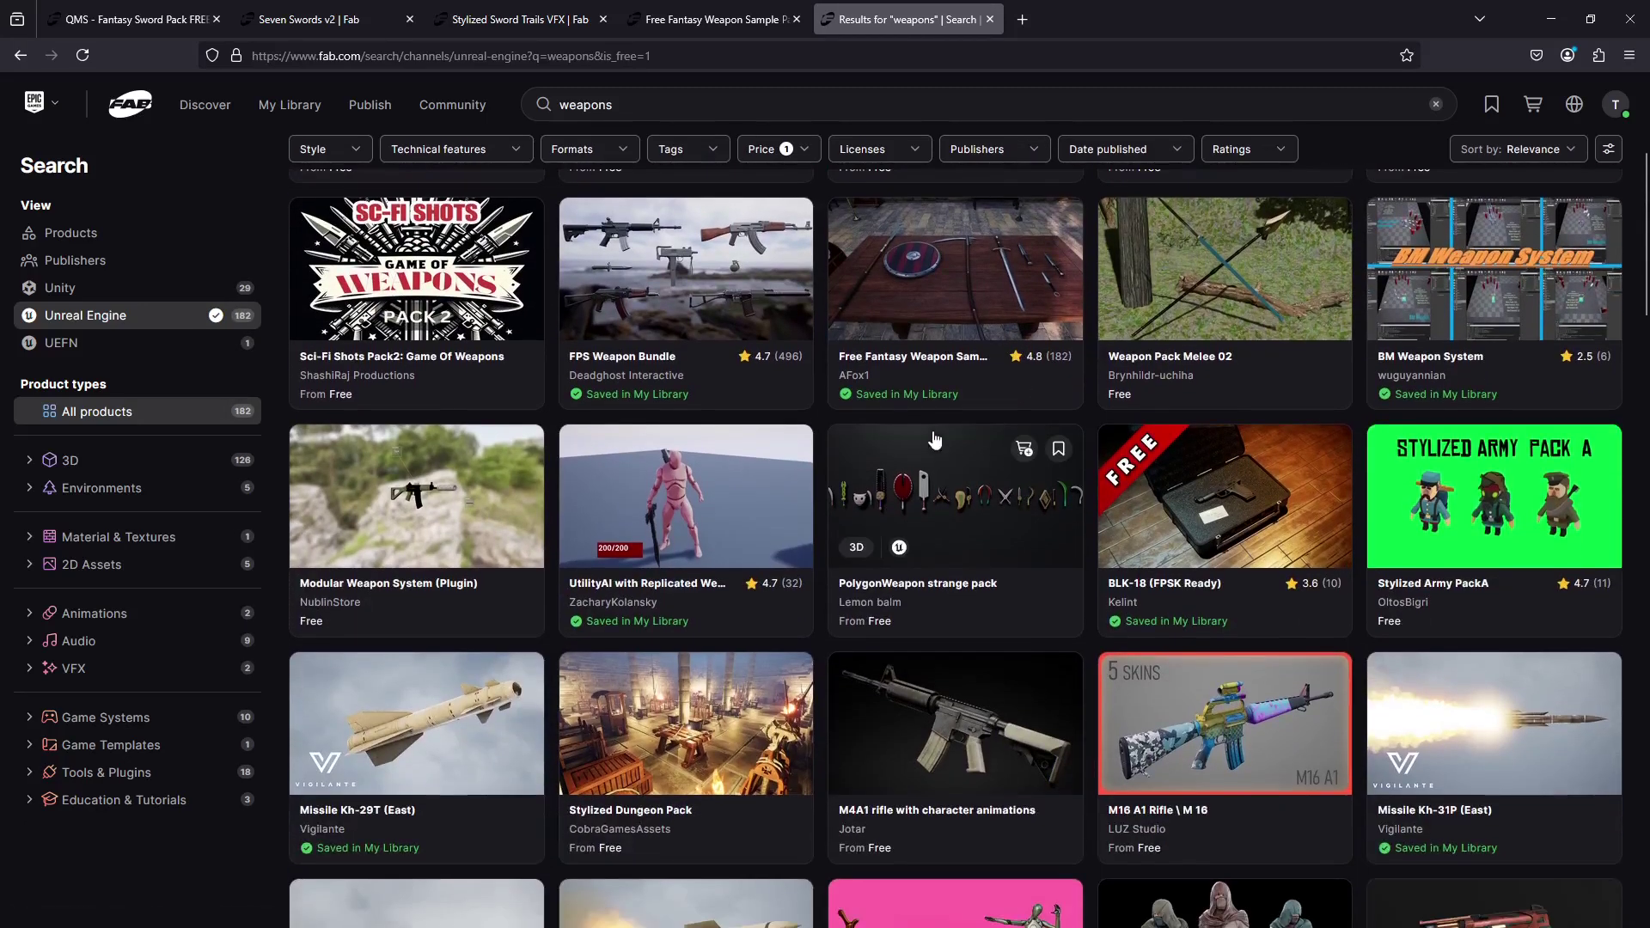
pyautogui.rightClick(921, 360)
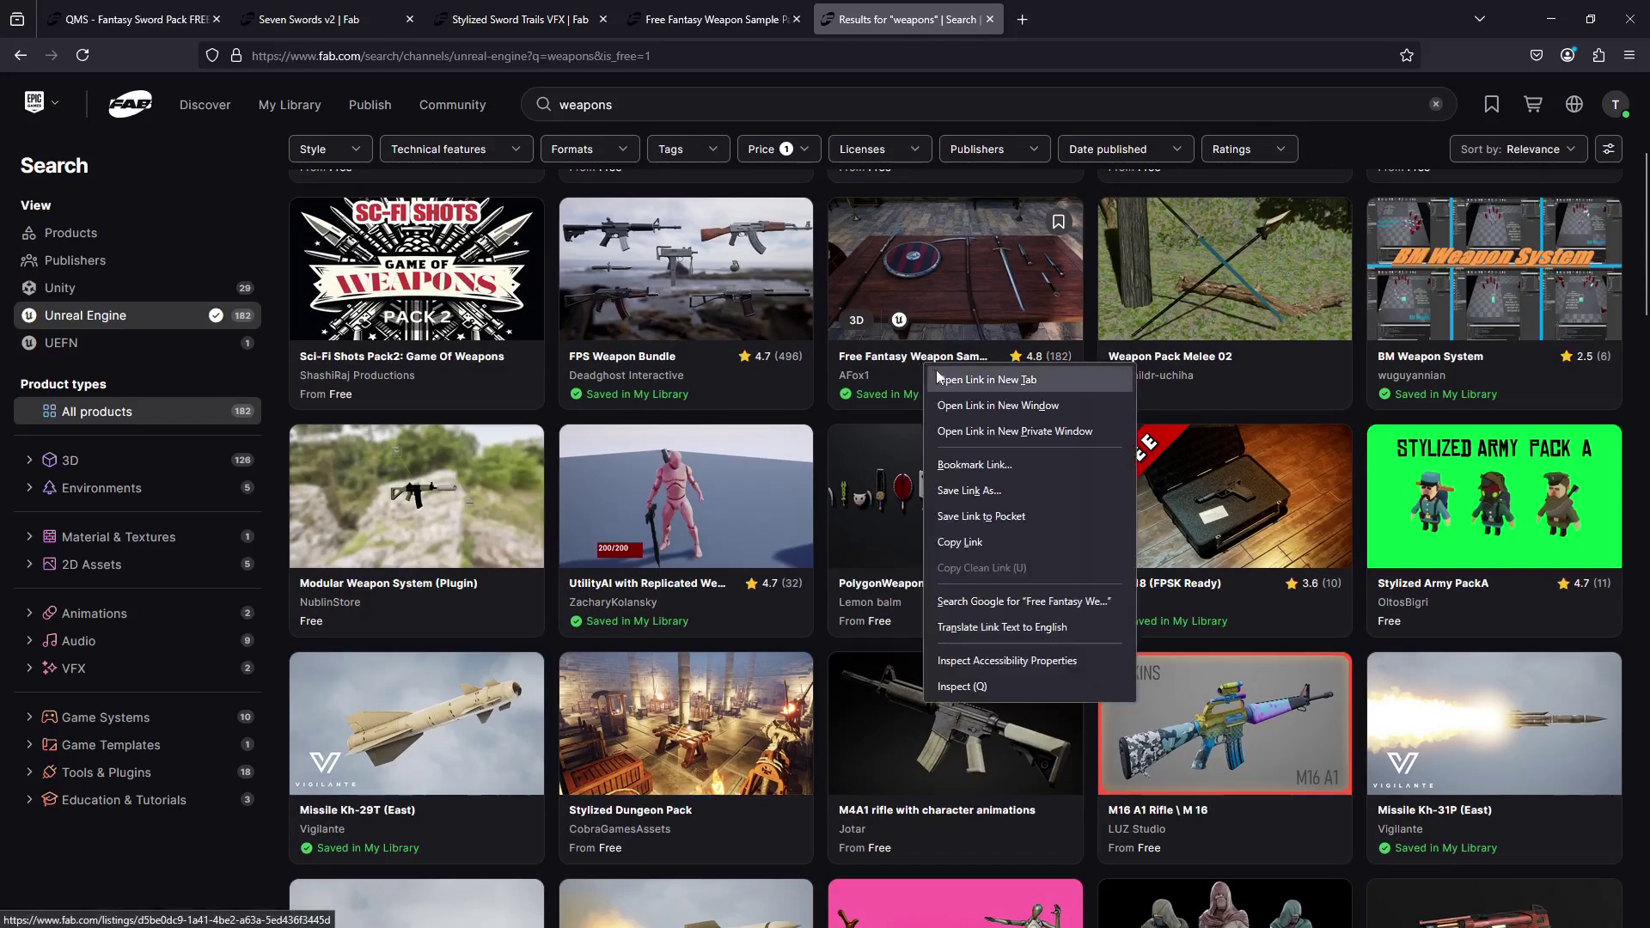
pyautogui.click(938, 376)
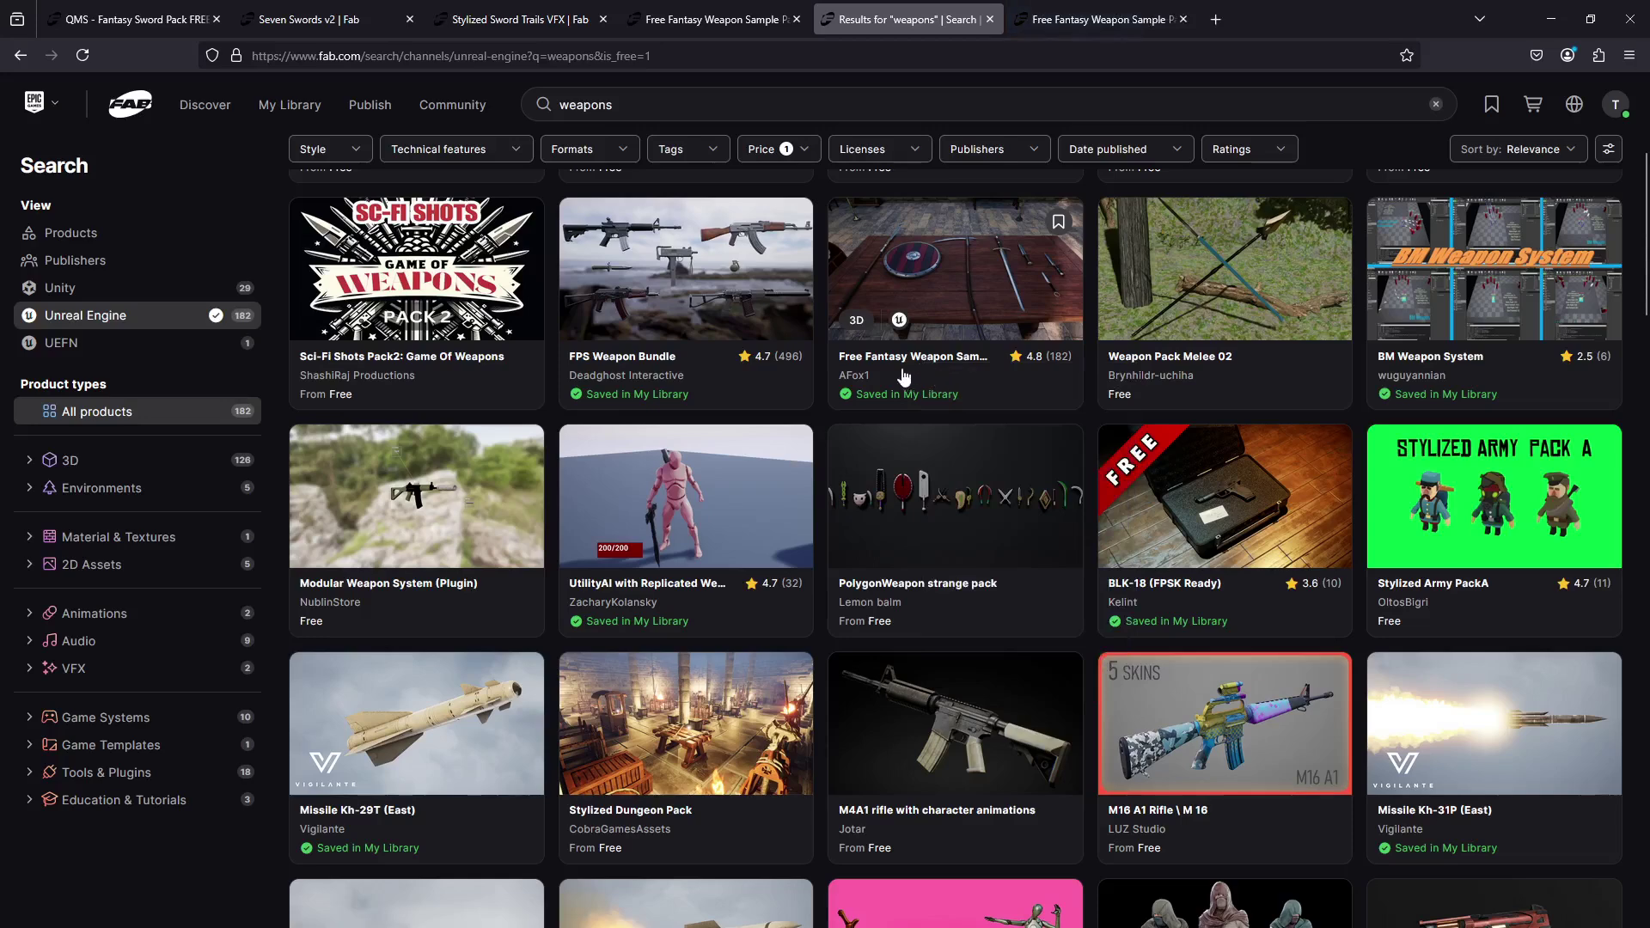
pyautogui.scroll(-7, 906, 376)
pyautogui.scroll(-1, 891, 395)
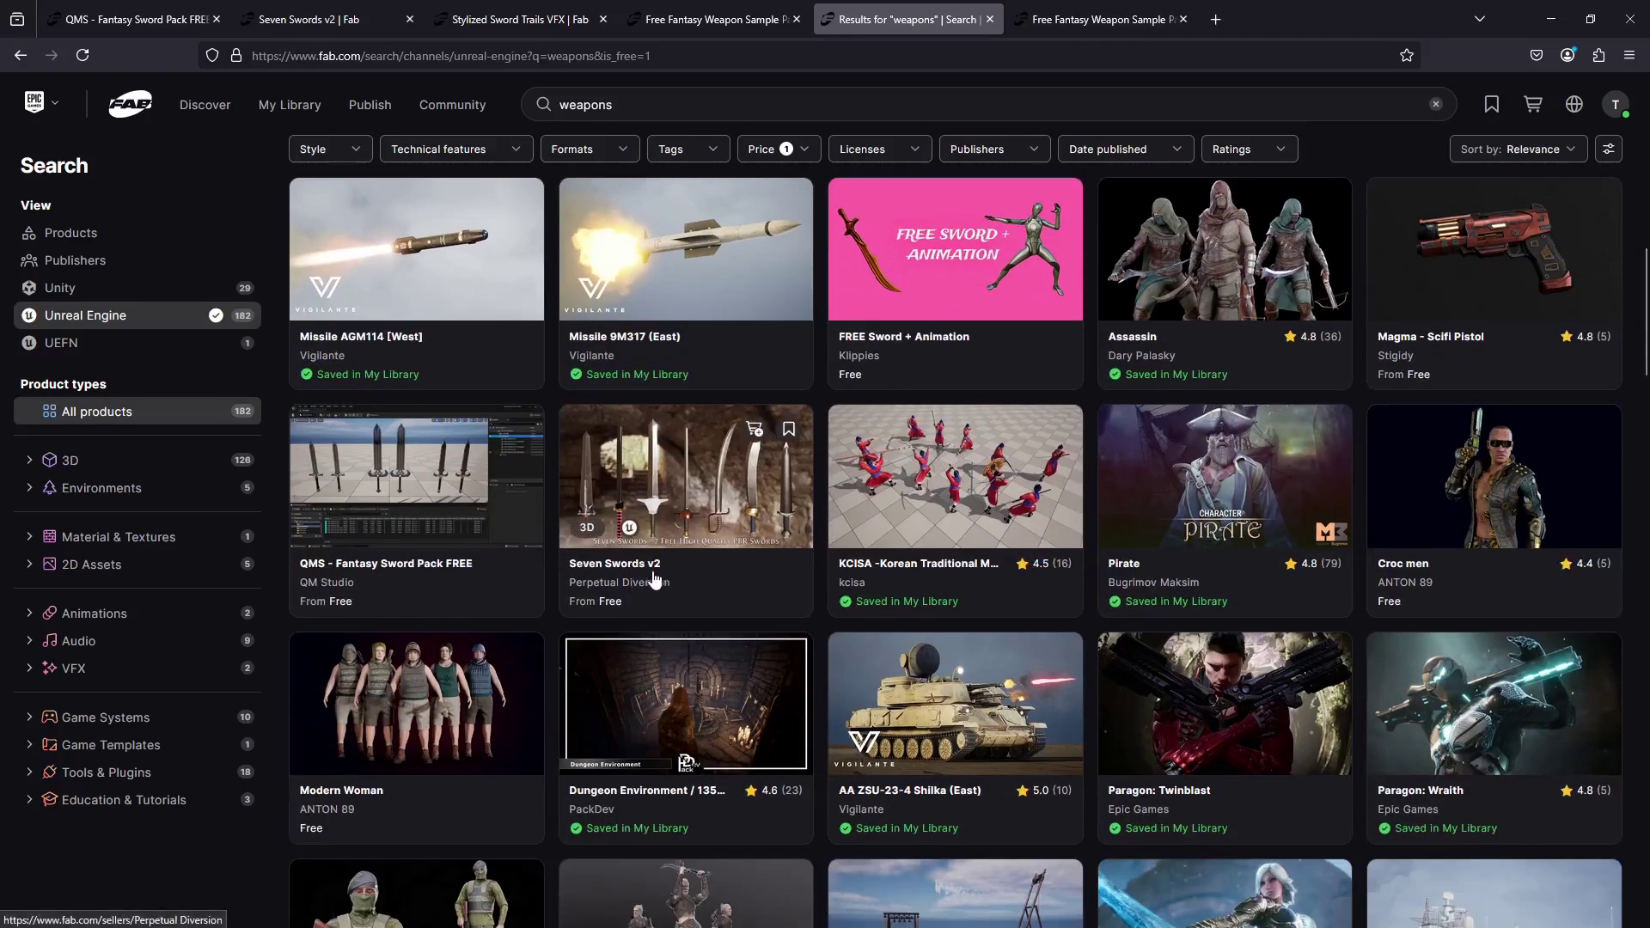
pyautogui.rightClick(702, 472)
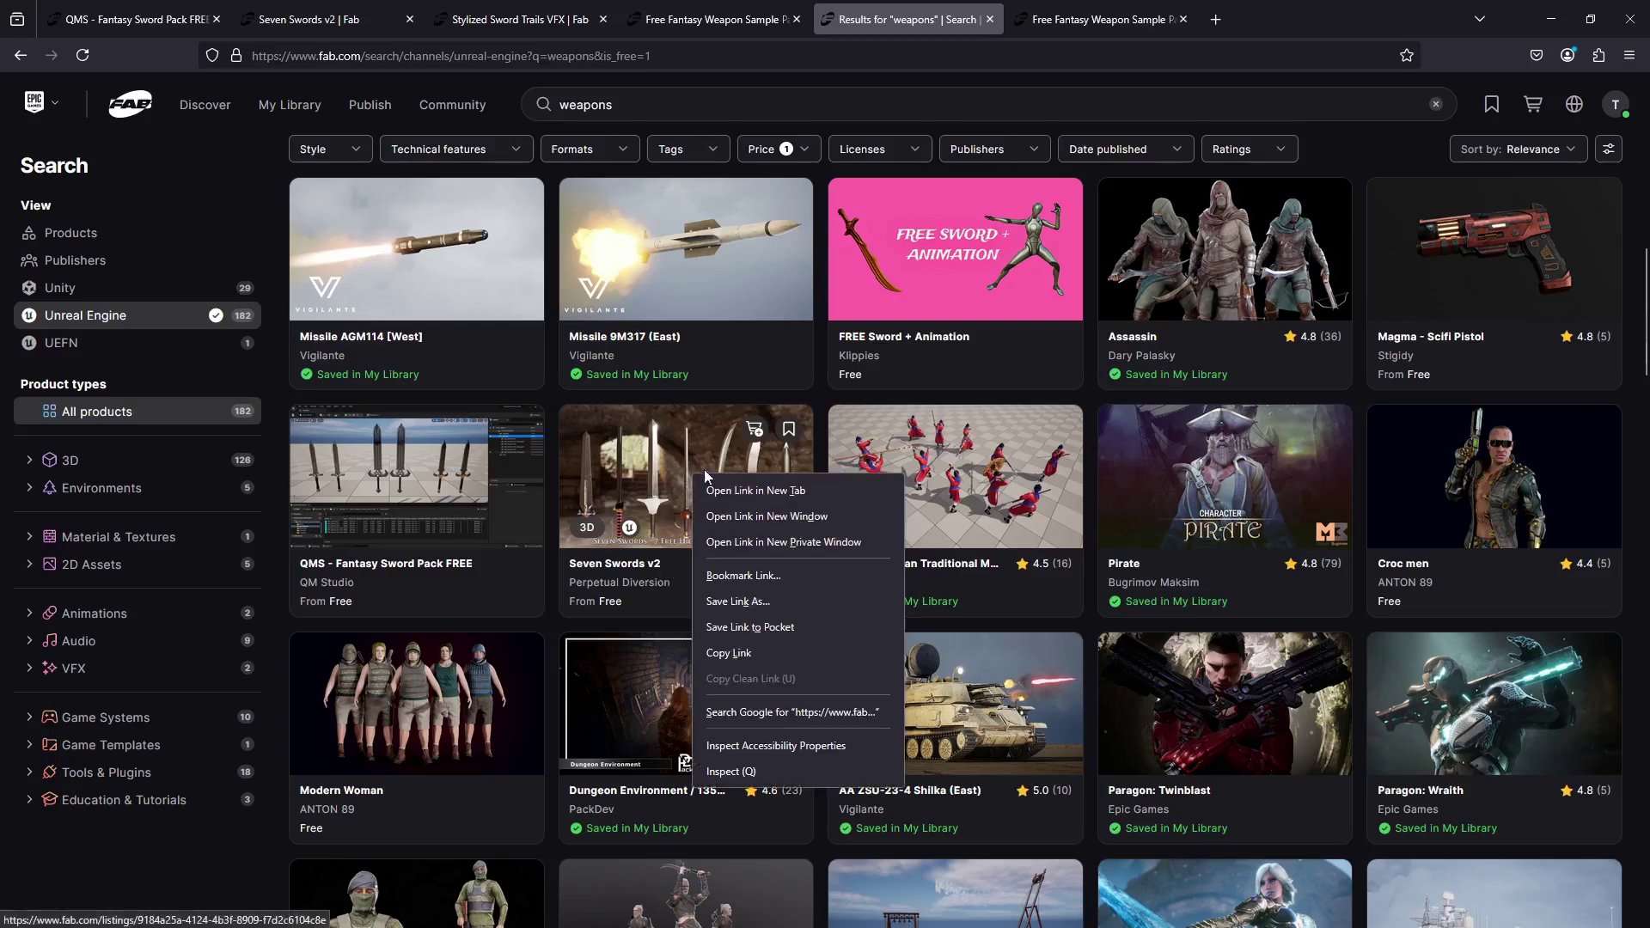
pyautogui.click(752, 491)
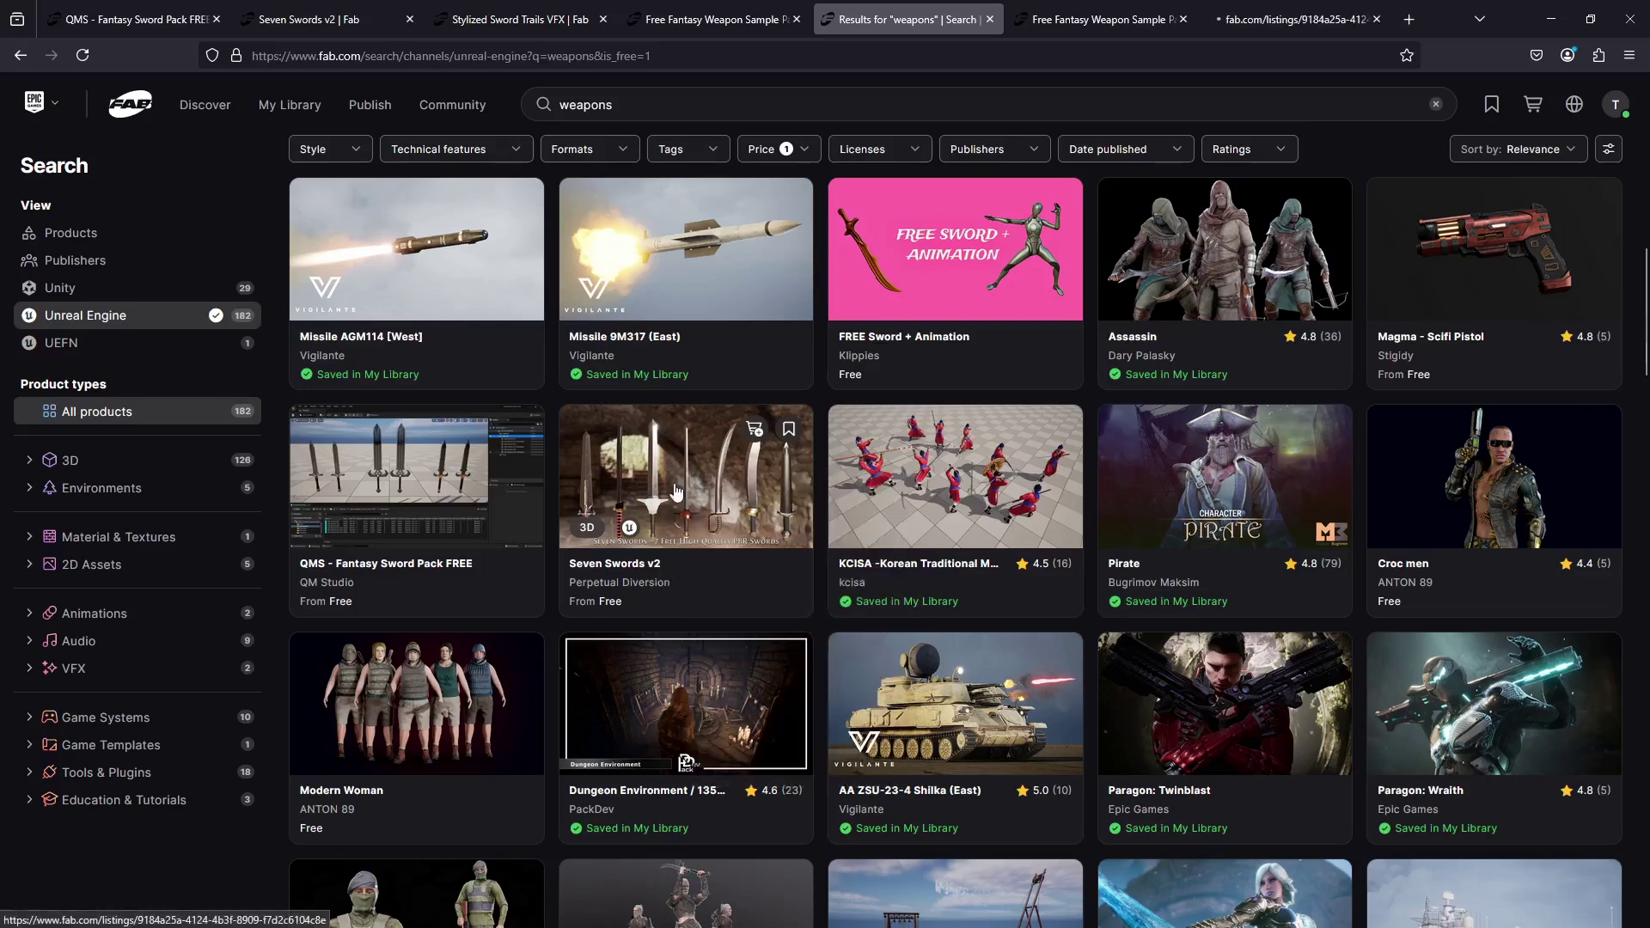
pyautogui.rightClick(423, 486)
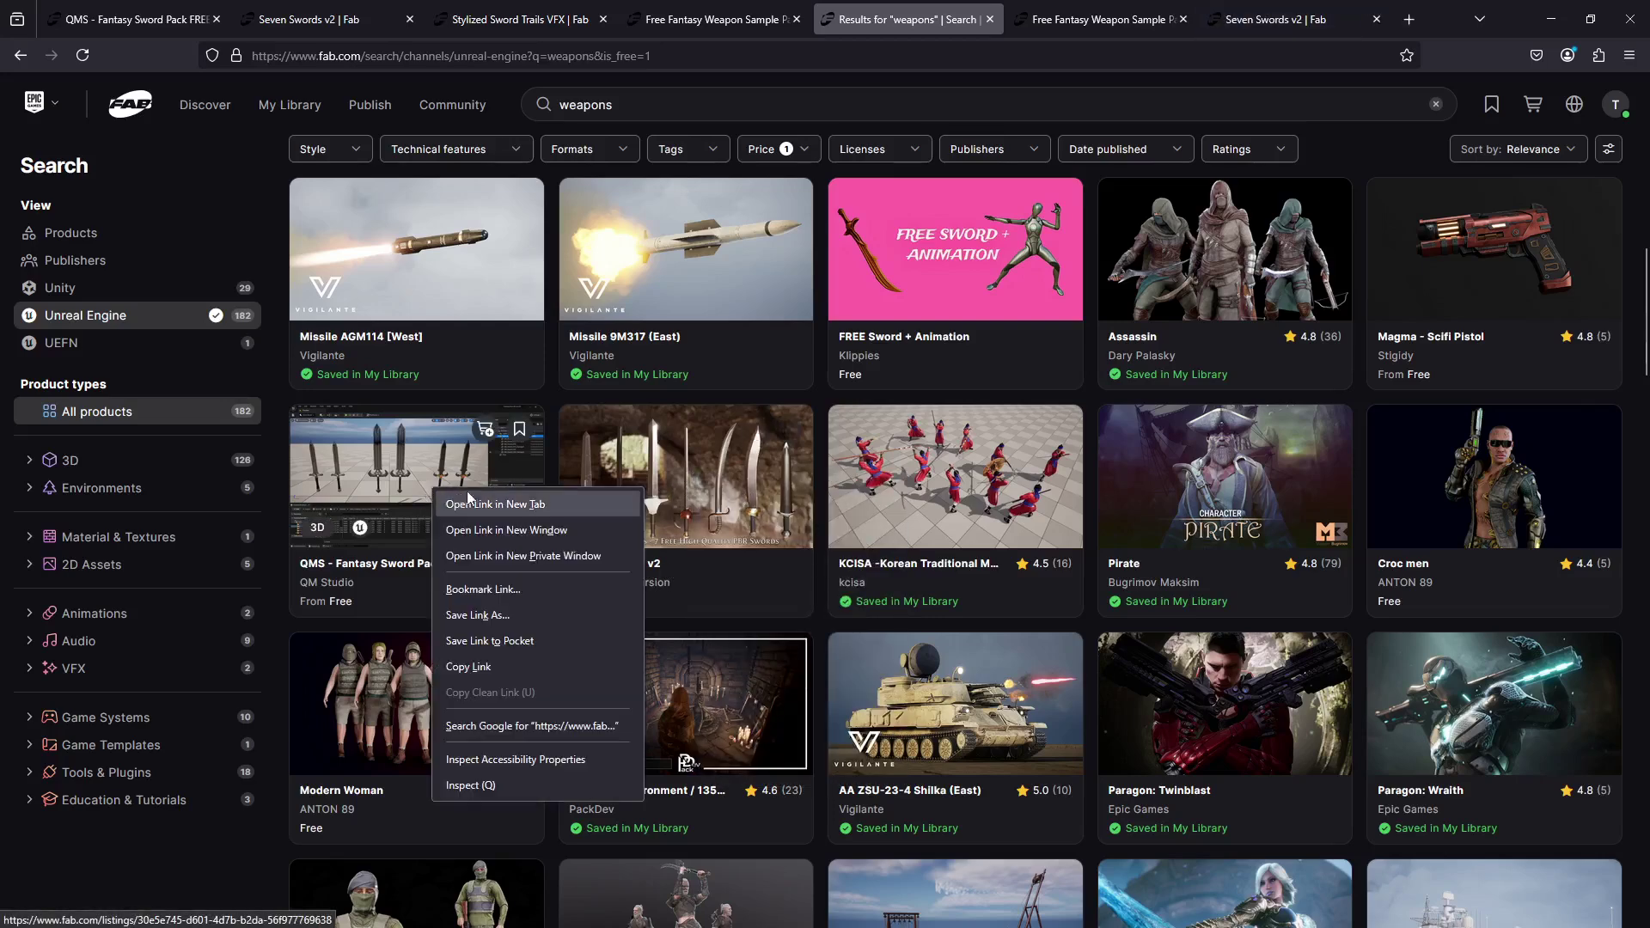
pyautogui.click(525, 501)
# Add the free Seven Swords v2 pack to the Fab library from its listing page.
pyautogui.scroll(-5, 539, 488)
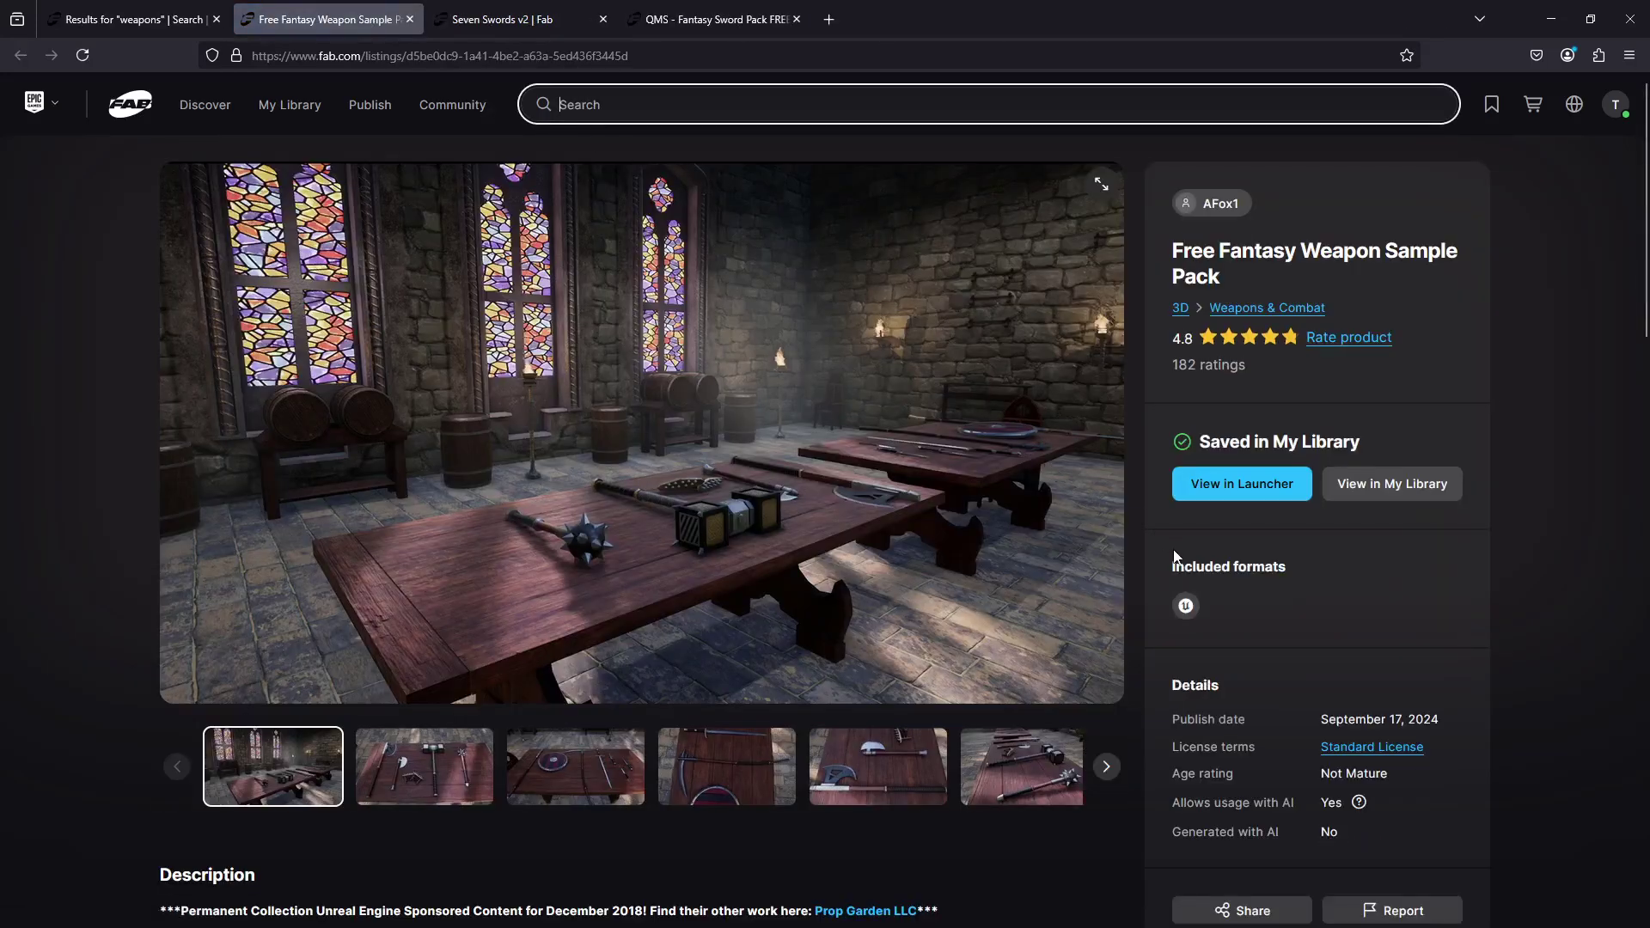
pyautogui.click(543, 14)
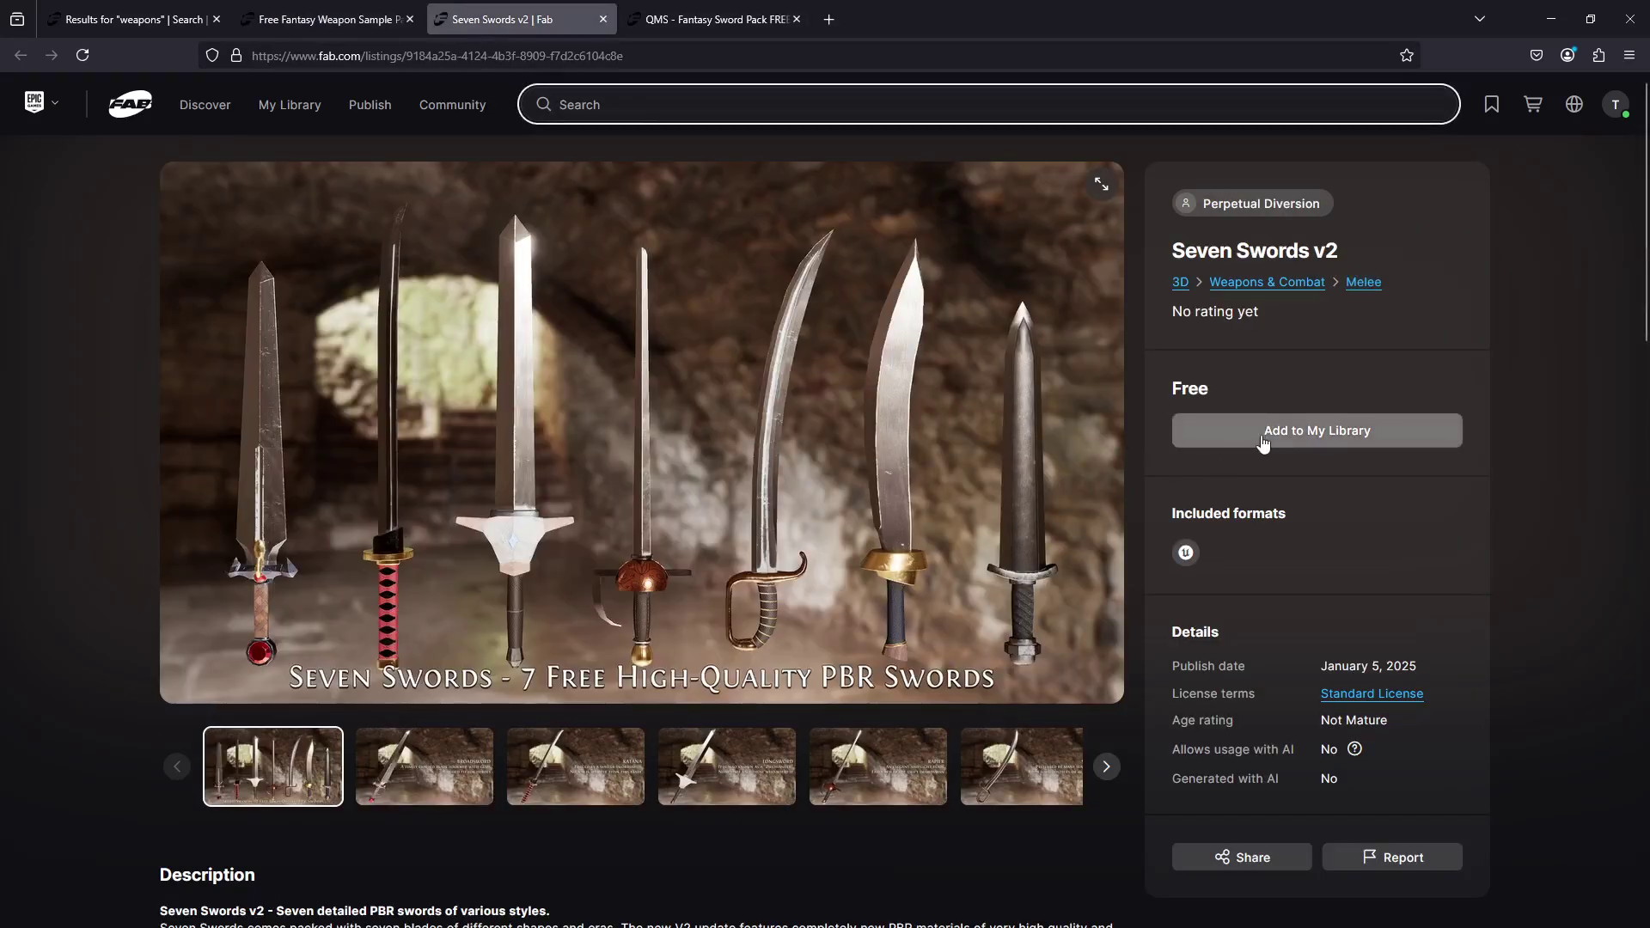
pyautogui.click(1259, 439)
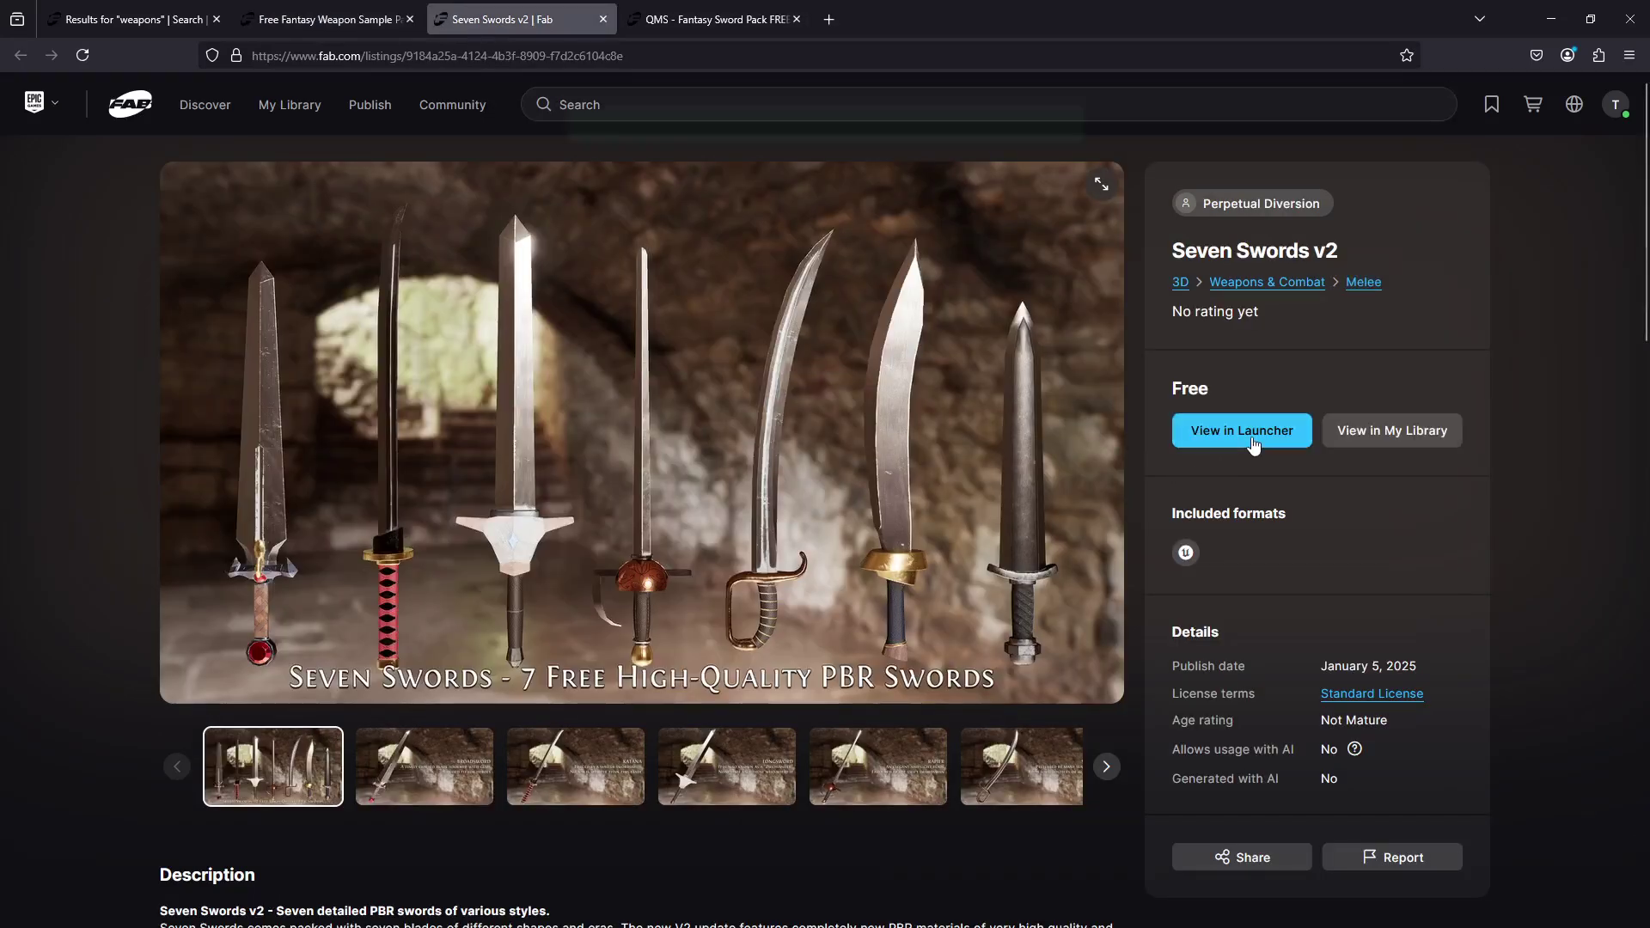
# Close the Seven Swords v2 listing, add the free QMS - Fantasy Sword Pack FREE to the Fab library, and close its listing.
pyautogui.click(603, 19)
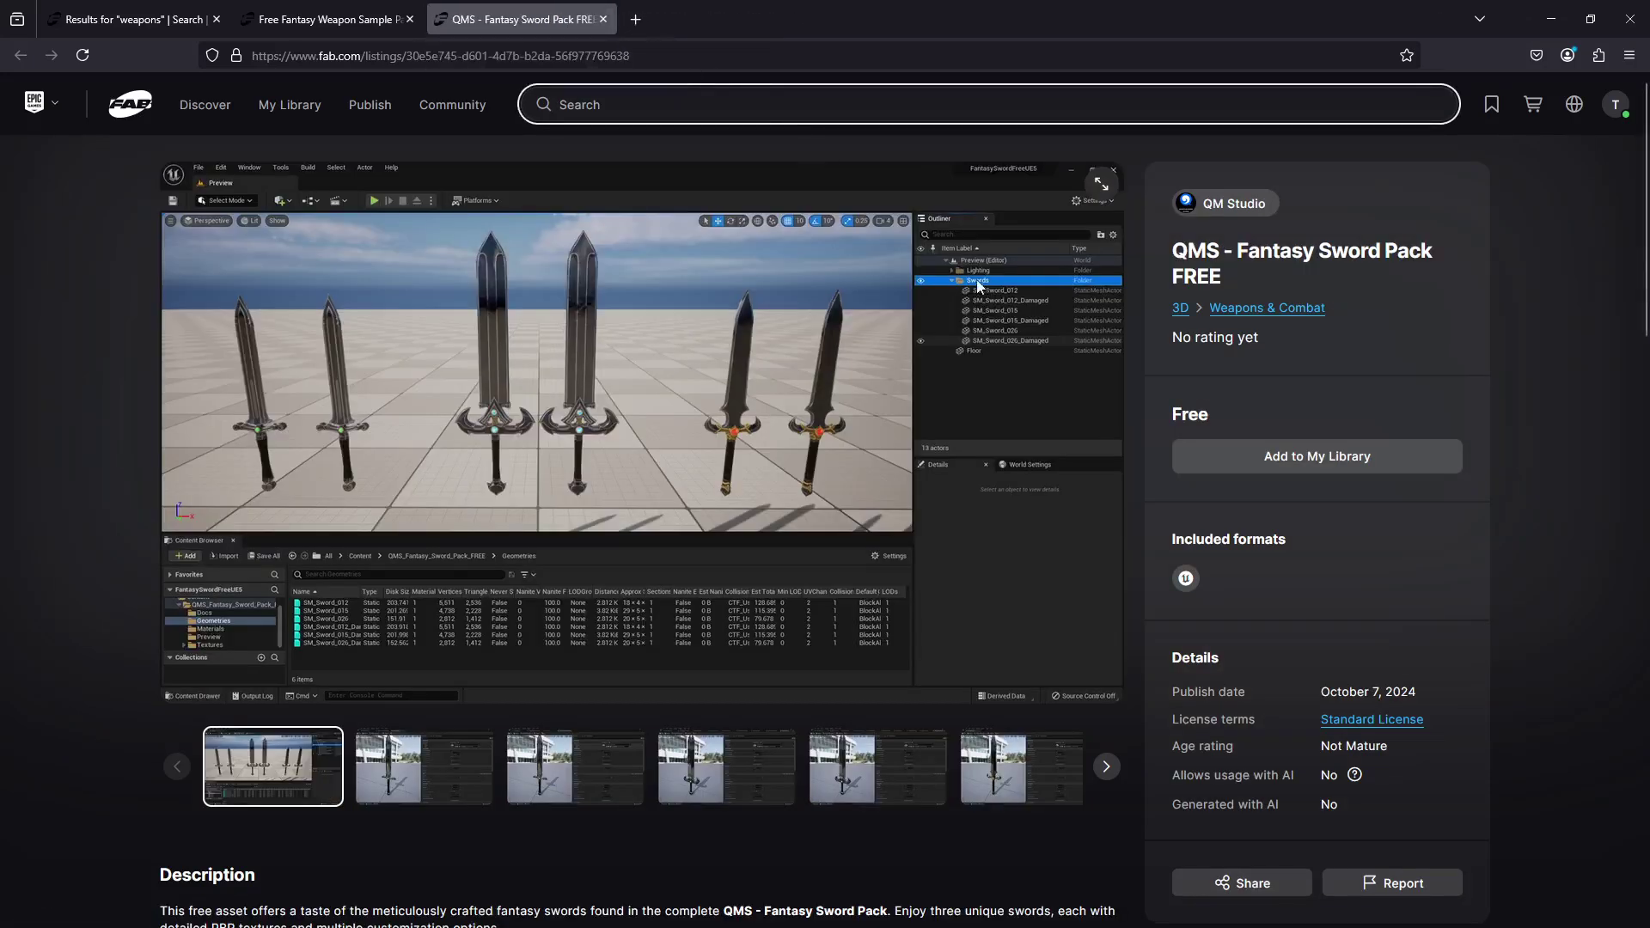
pyautogui.click(1311, 457)
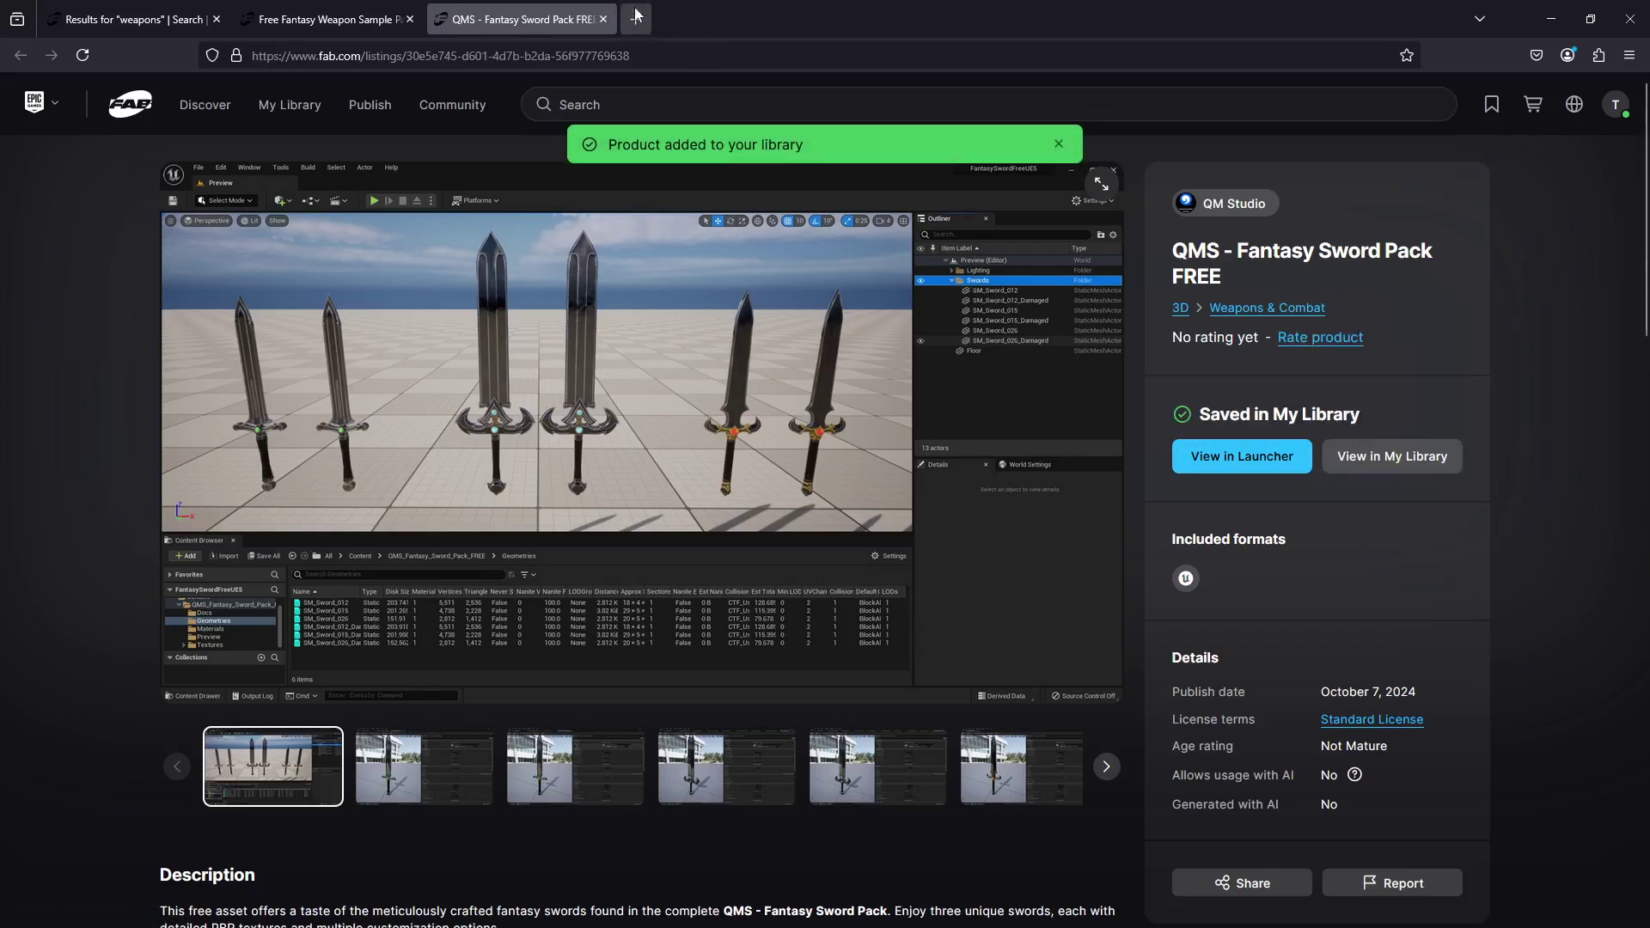
pyautogui.click(603, 19)
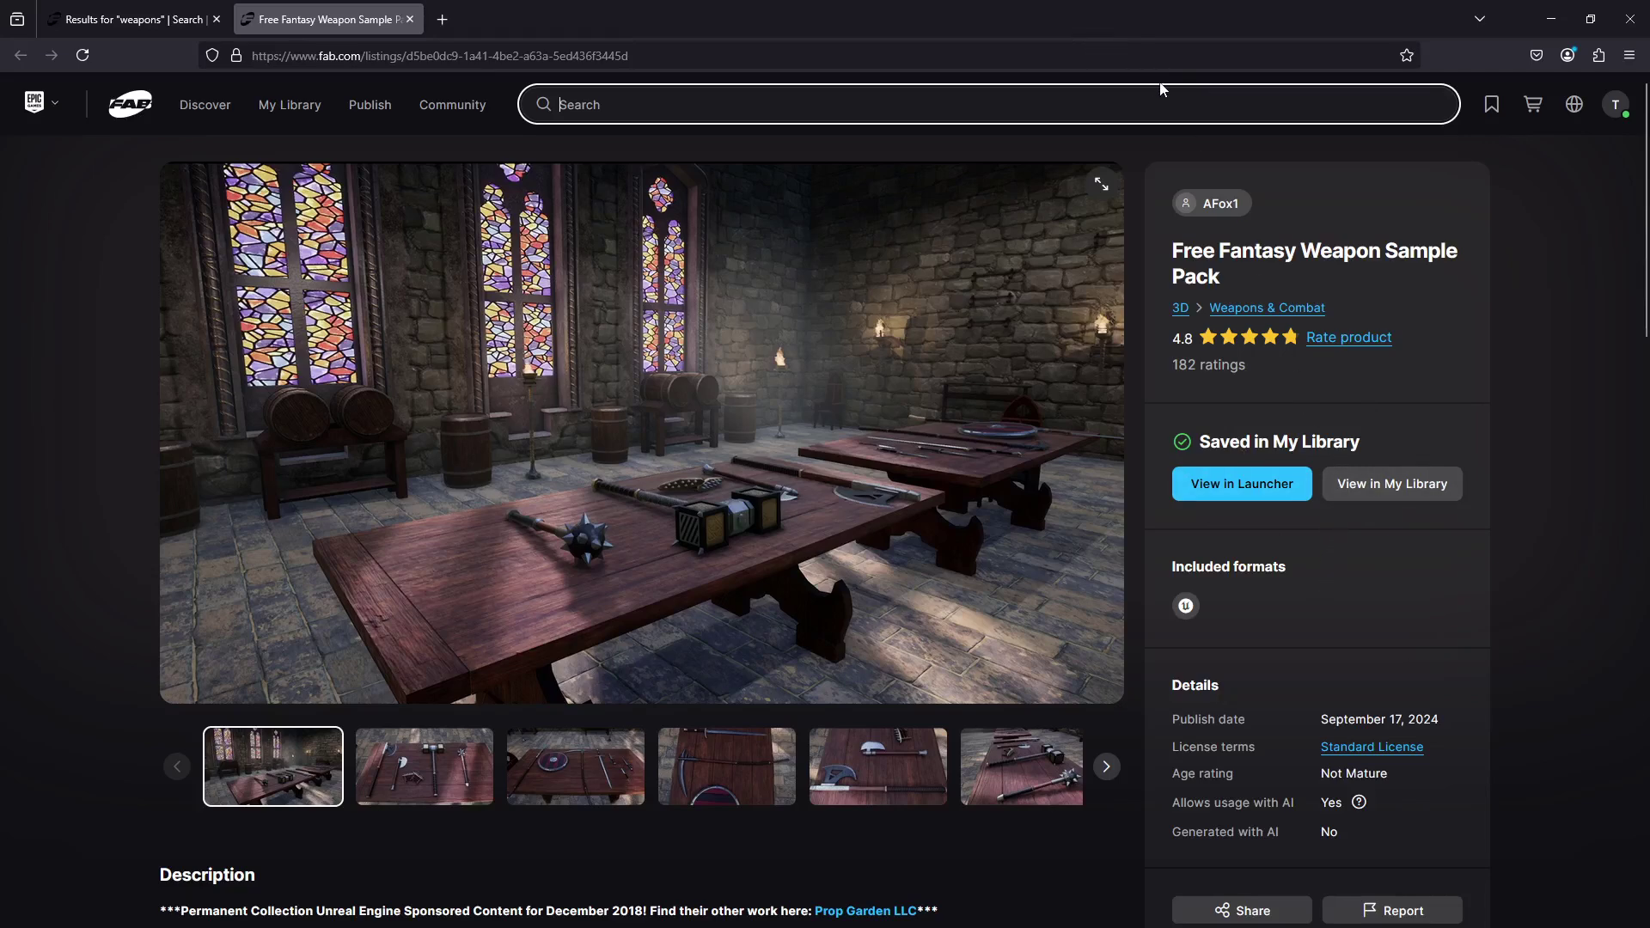
# Switch to the Epic Games Launcher, refresh the Fab Library items, and search the library for "sword".
pyautogui.hotkey('alt', 'Tab')
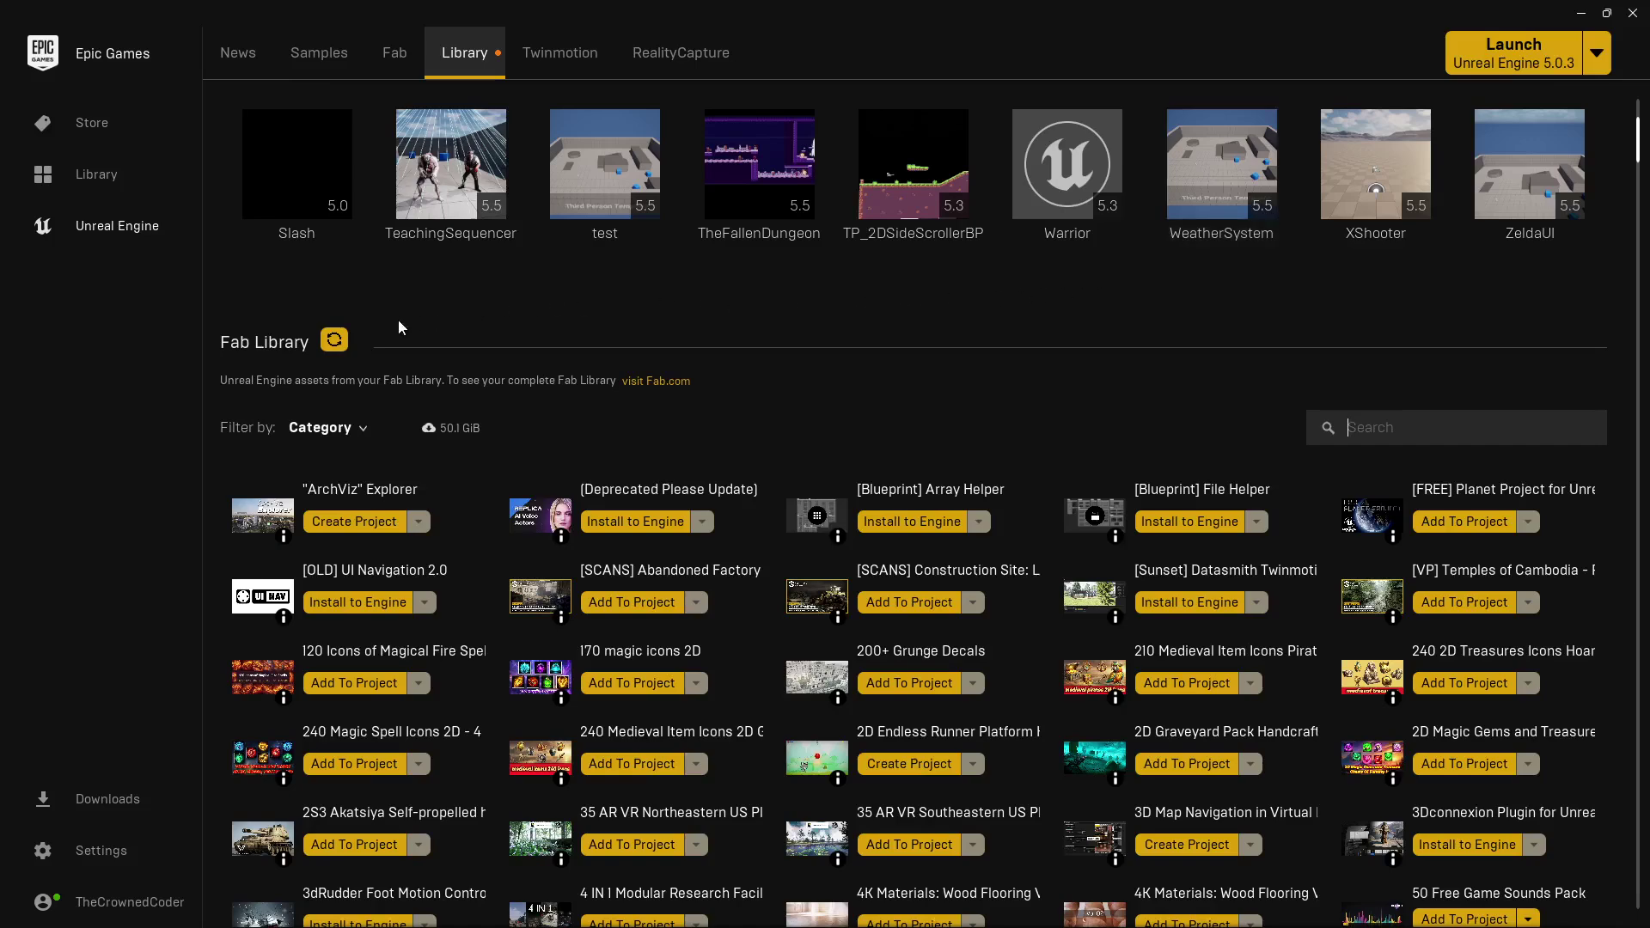
pyautogui.scroll(3, 335, 327)
pyautogui.scroll(-1, 363, 345)
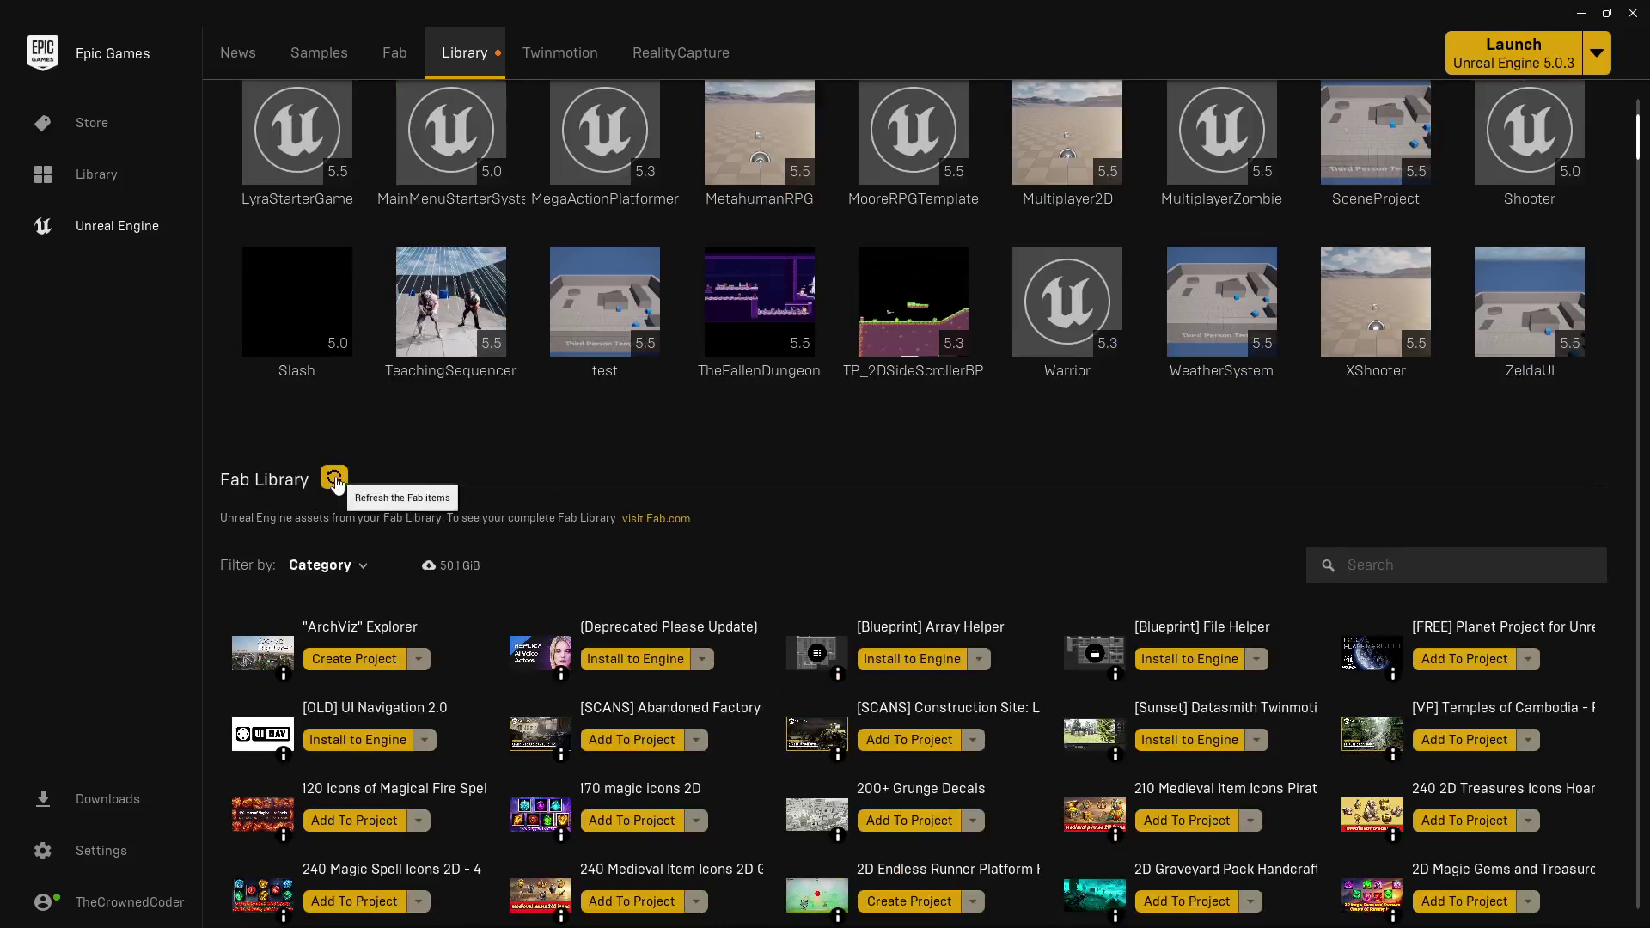
pyautogui.click(334, 478)
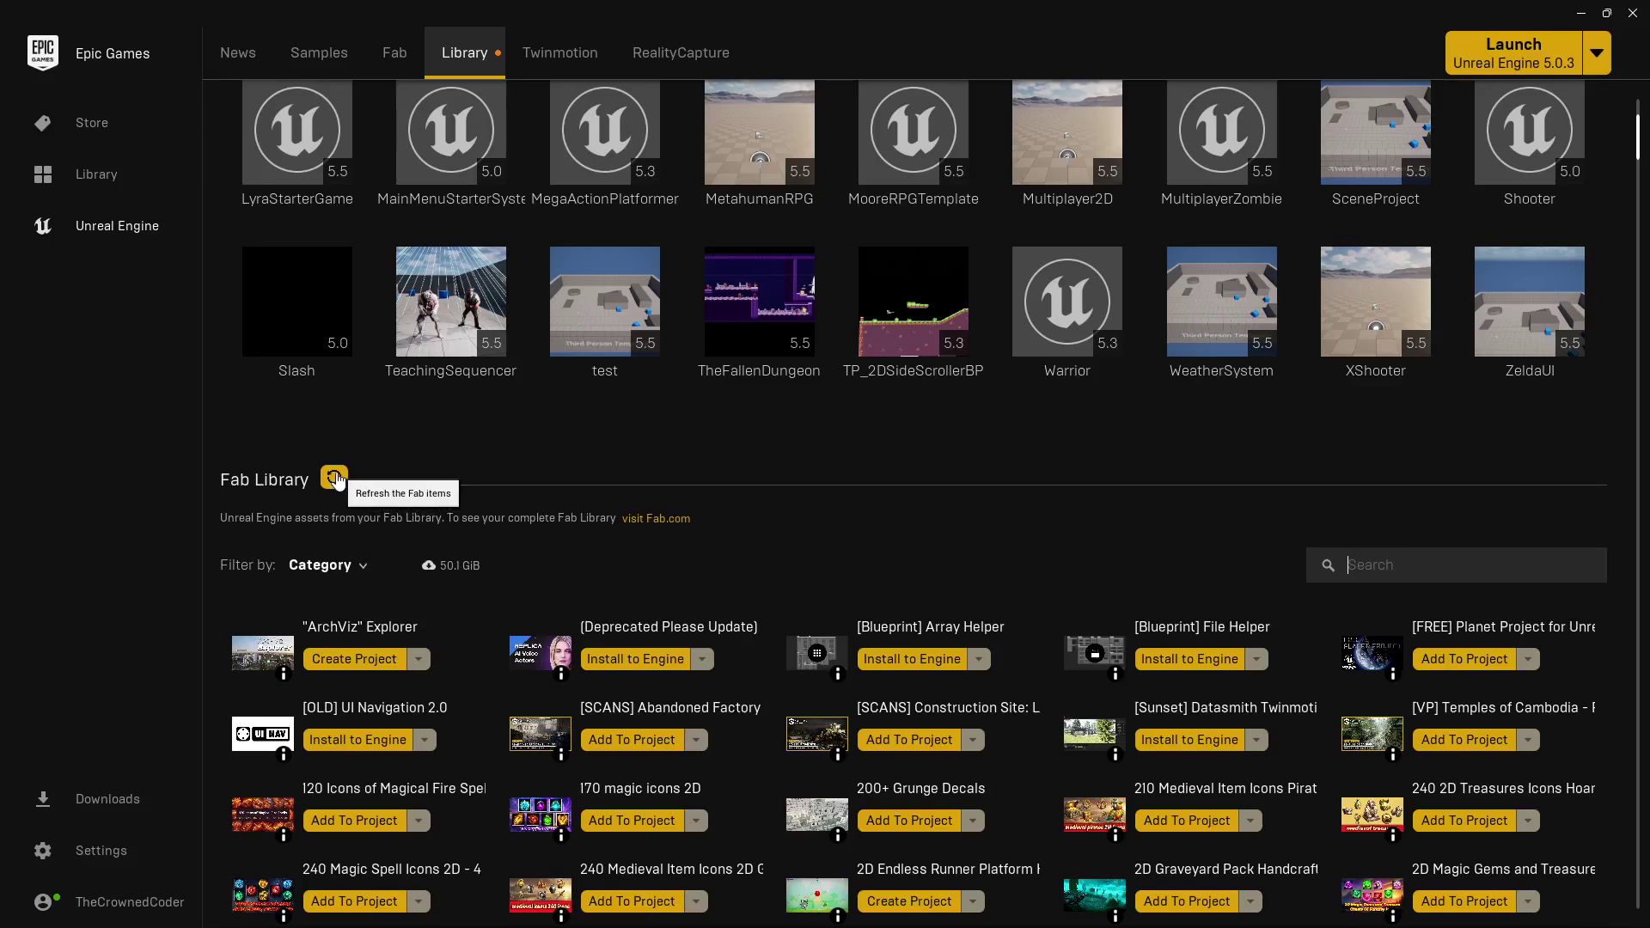
pyautogui.scroll(-1, 1289, 584)
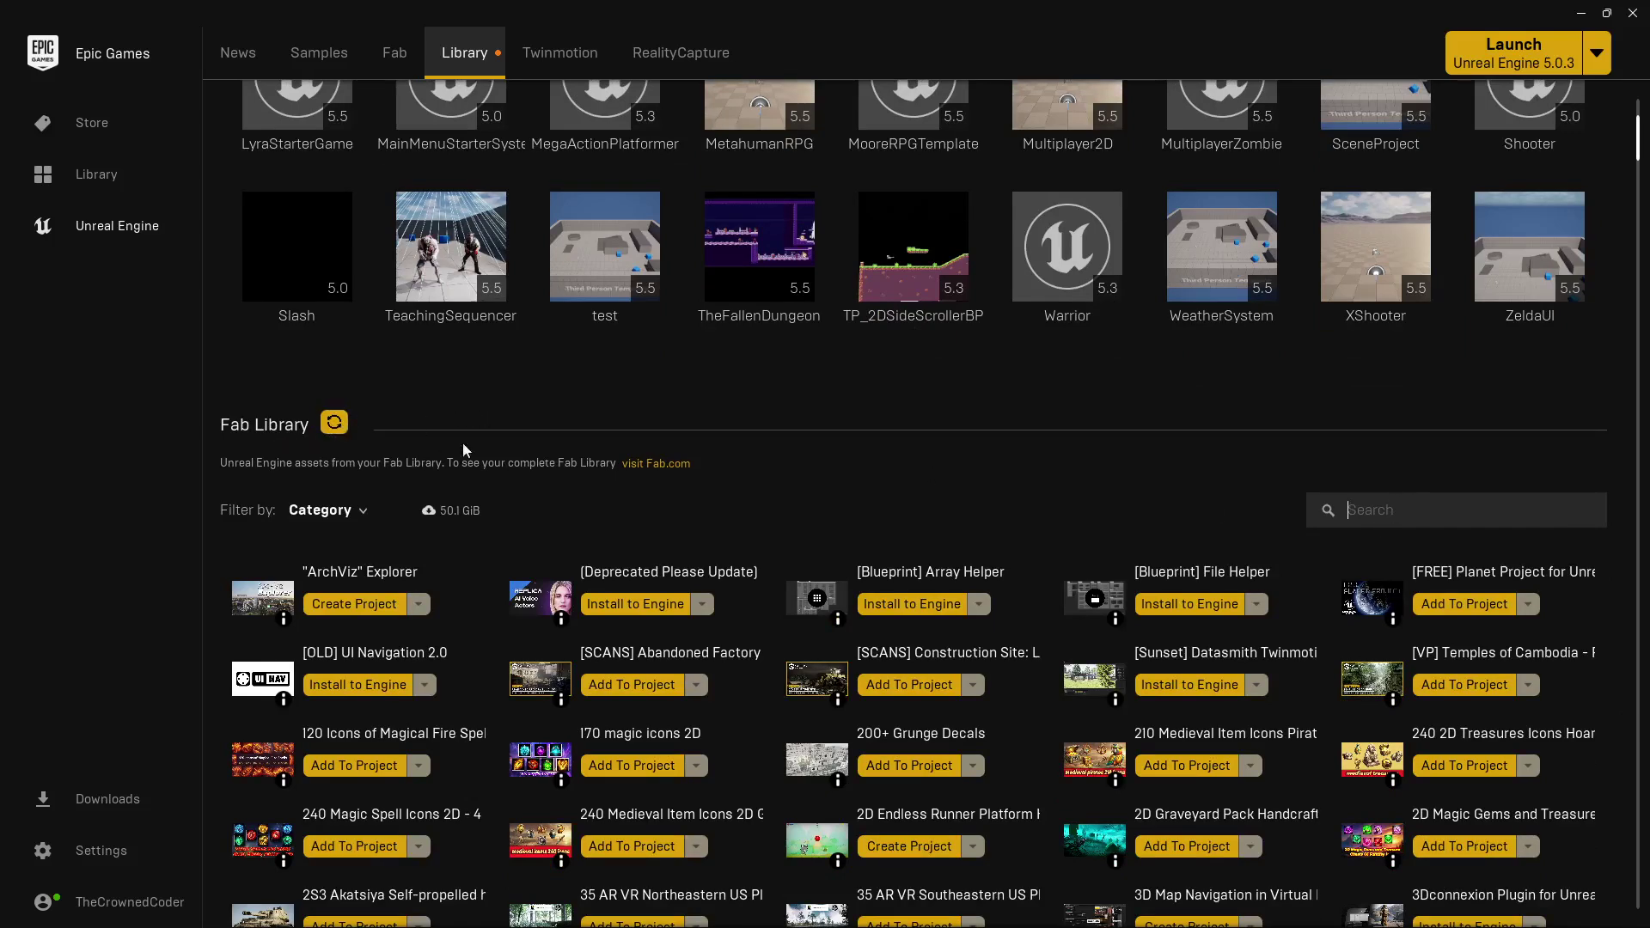
pyautogui.write('sword')
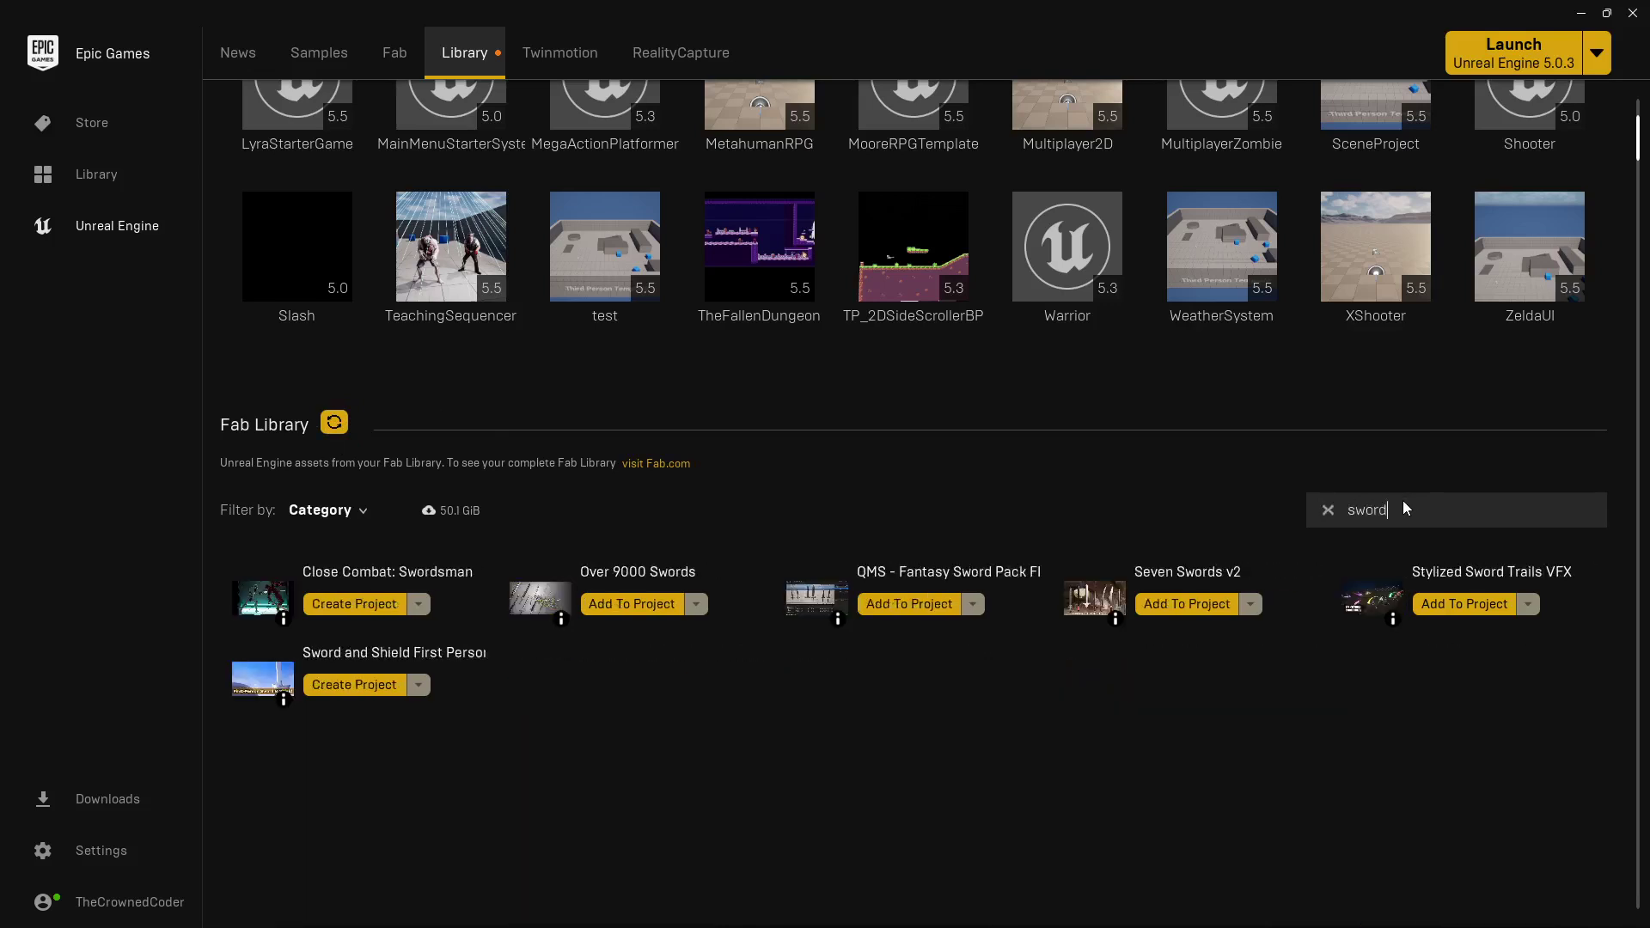
# Add the QMS - Fantasy Sword Pack FREE to the MetahumanRPG project, showing all projects and selecting asset version 5.4.
pyautogui.click(926, 614)
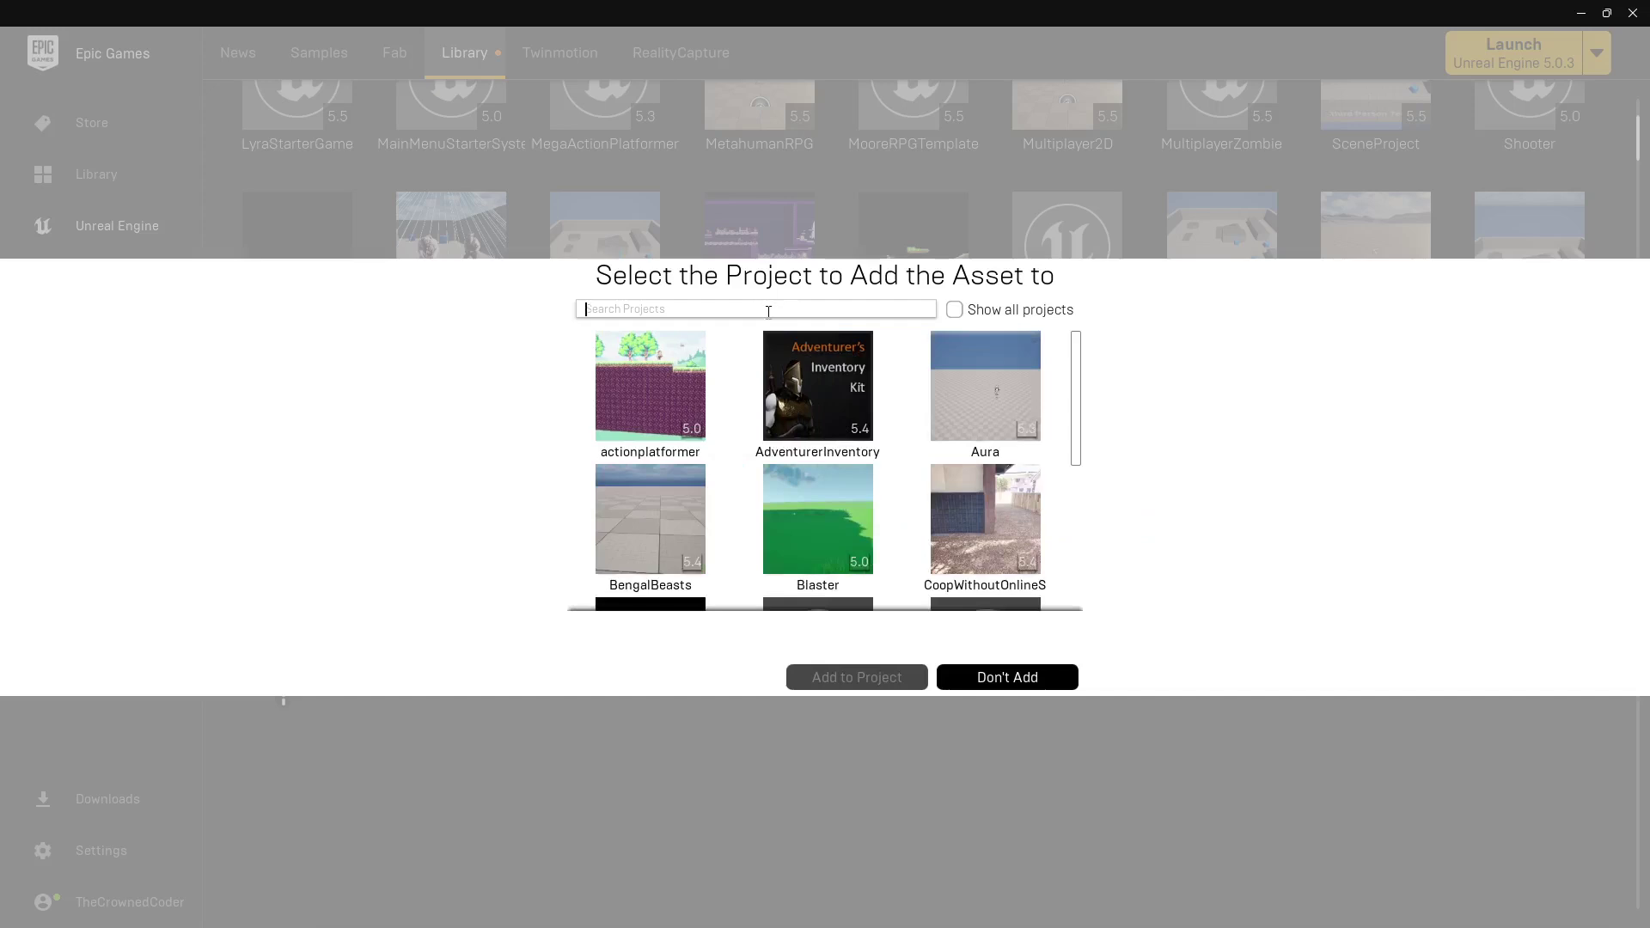
pyautogui.write('me')
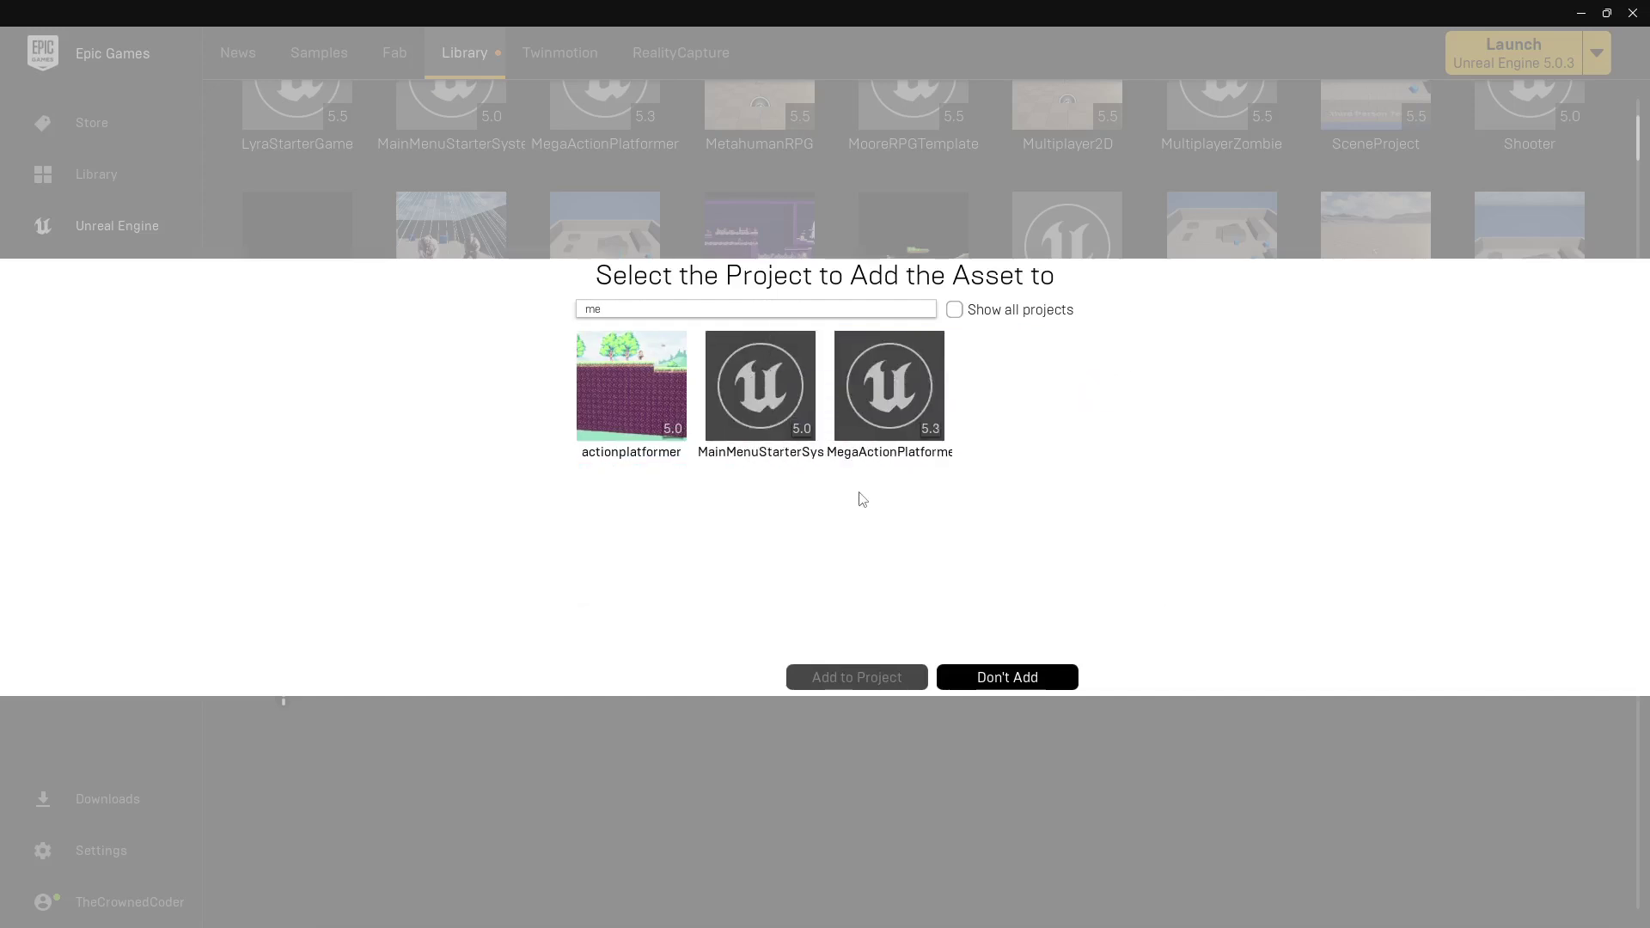
pyautogui.click(955, 309)
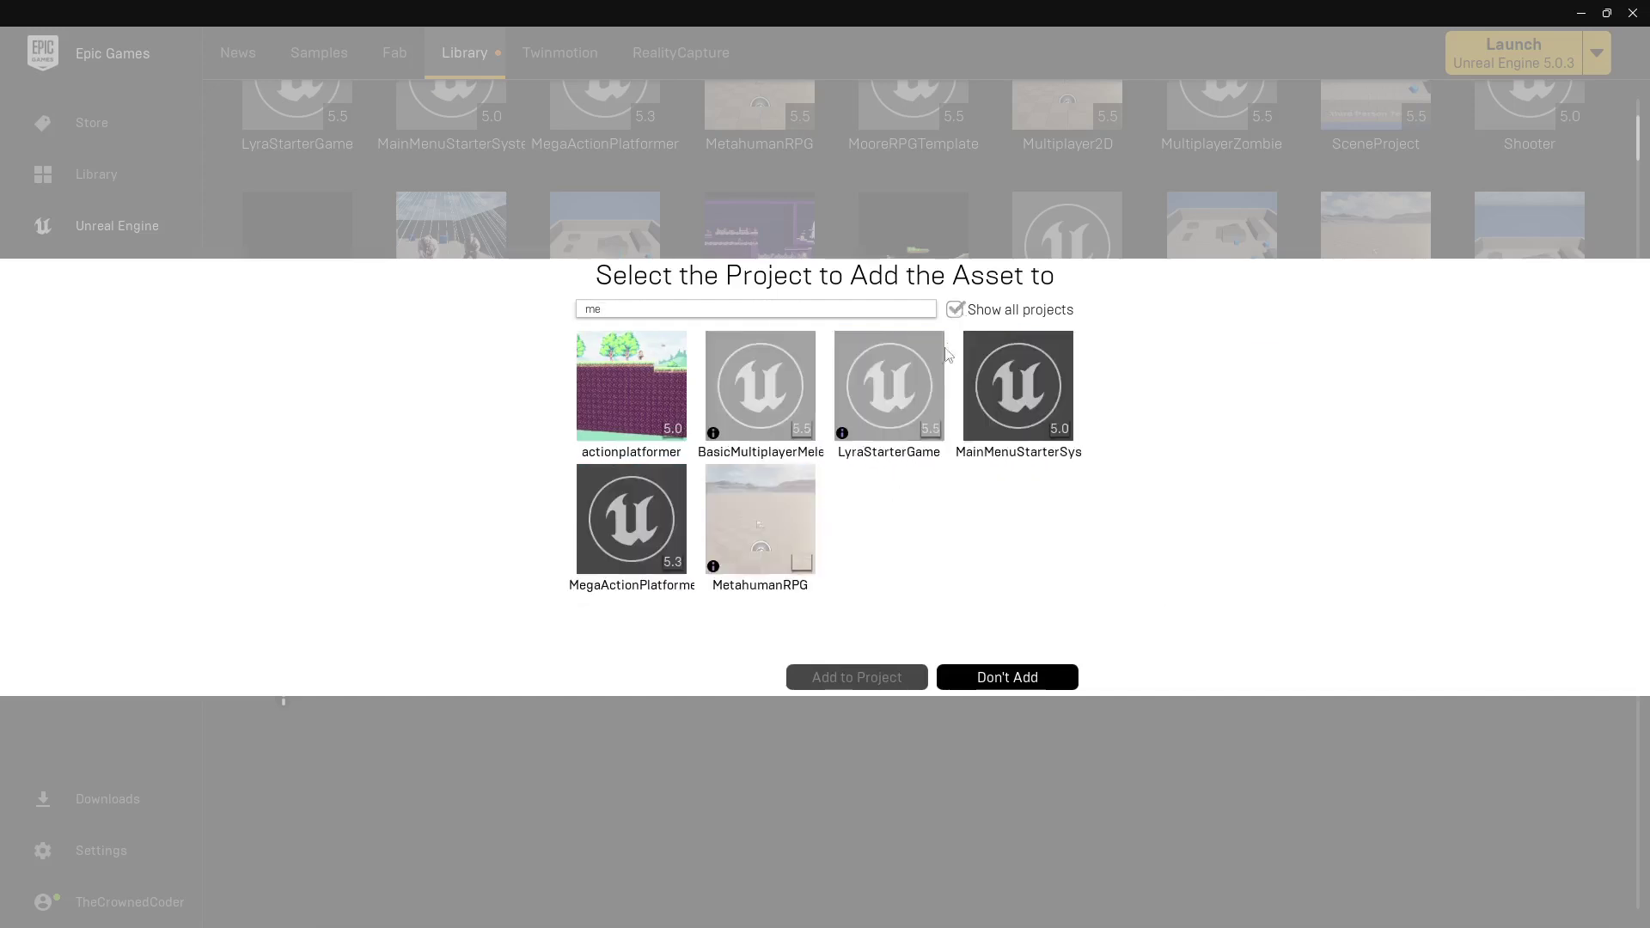
pyautogui.click(773, 532)
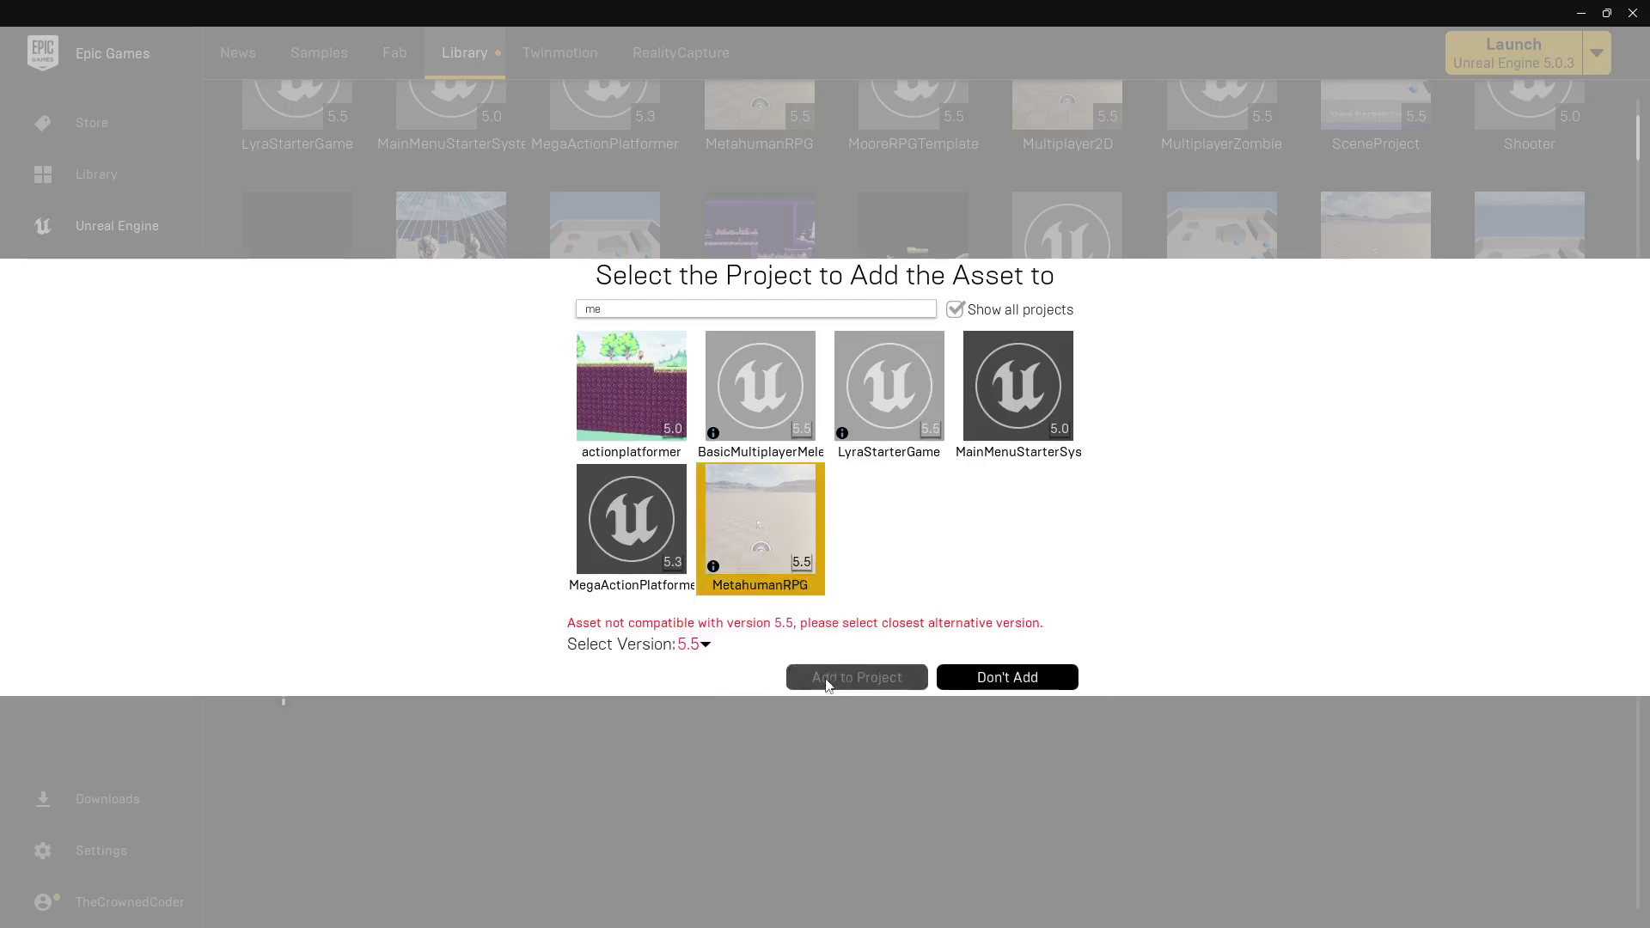
pyautogui.click(721, 646)
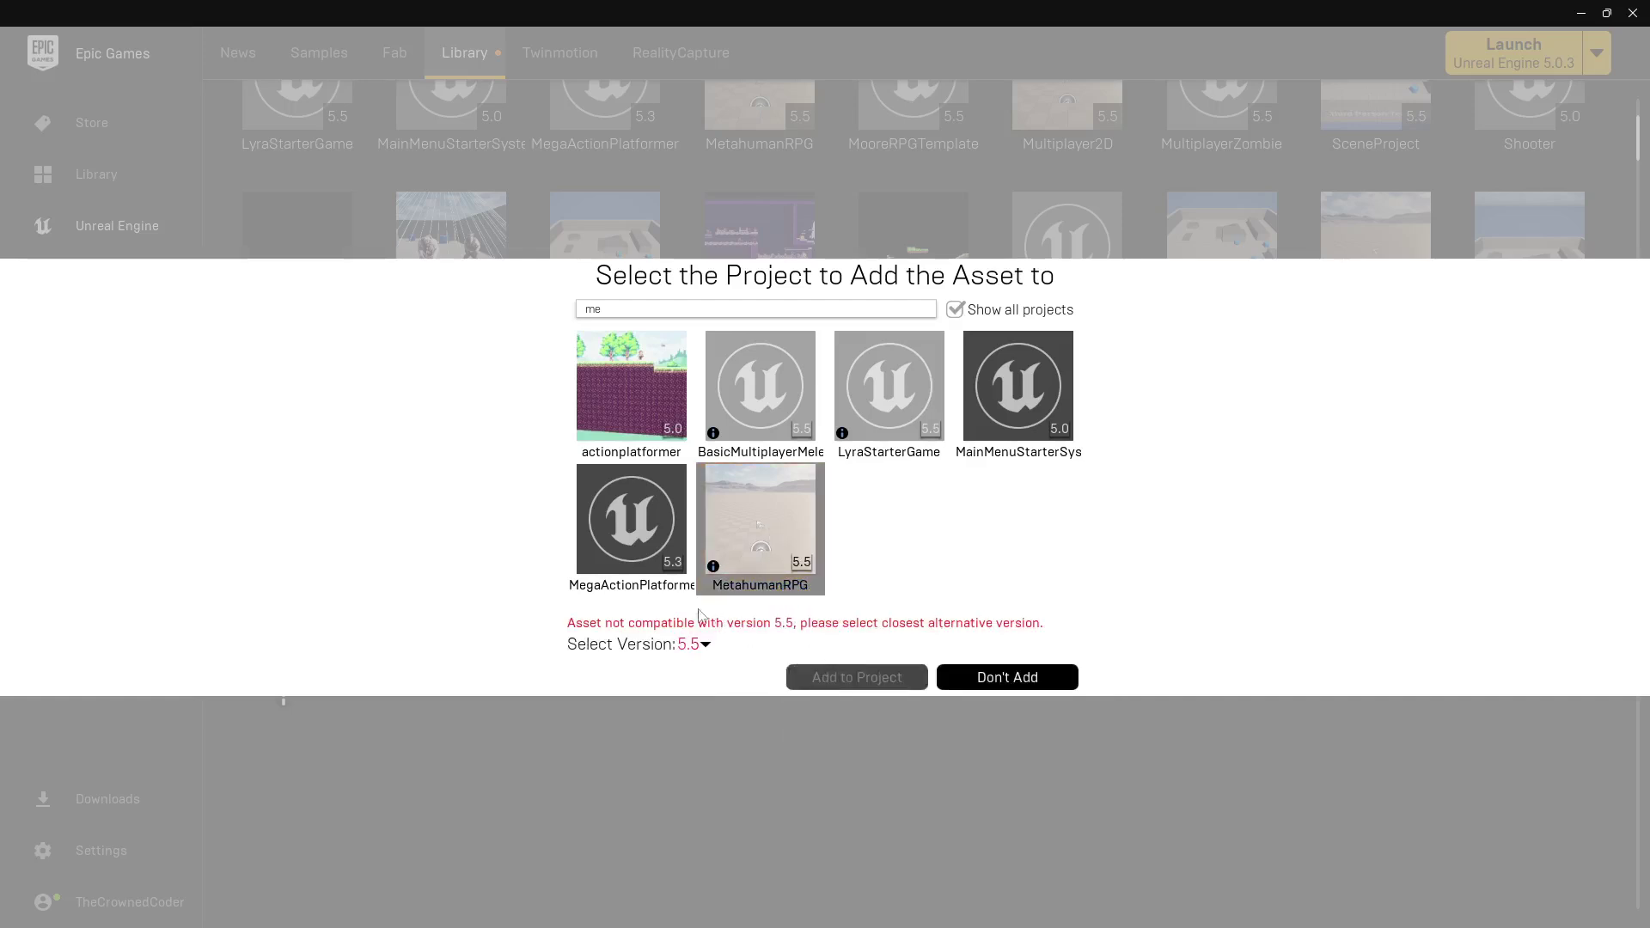
pyautogui.click(705, 645)
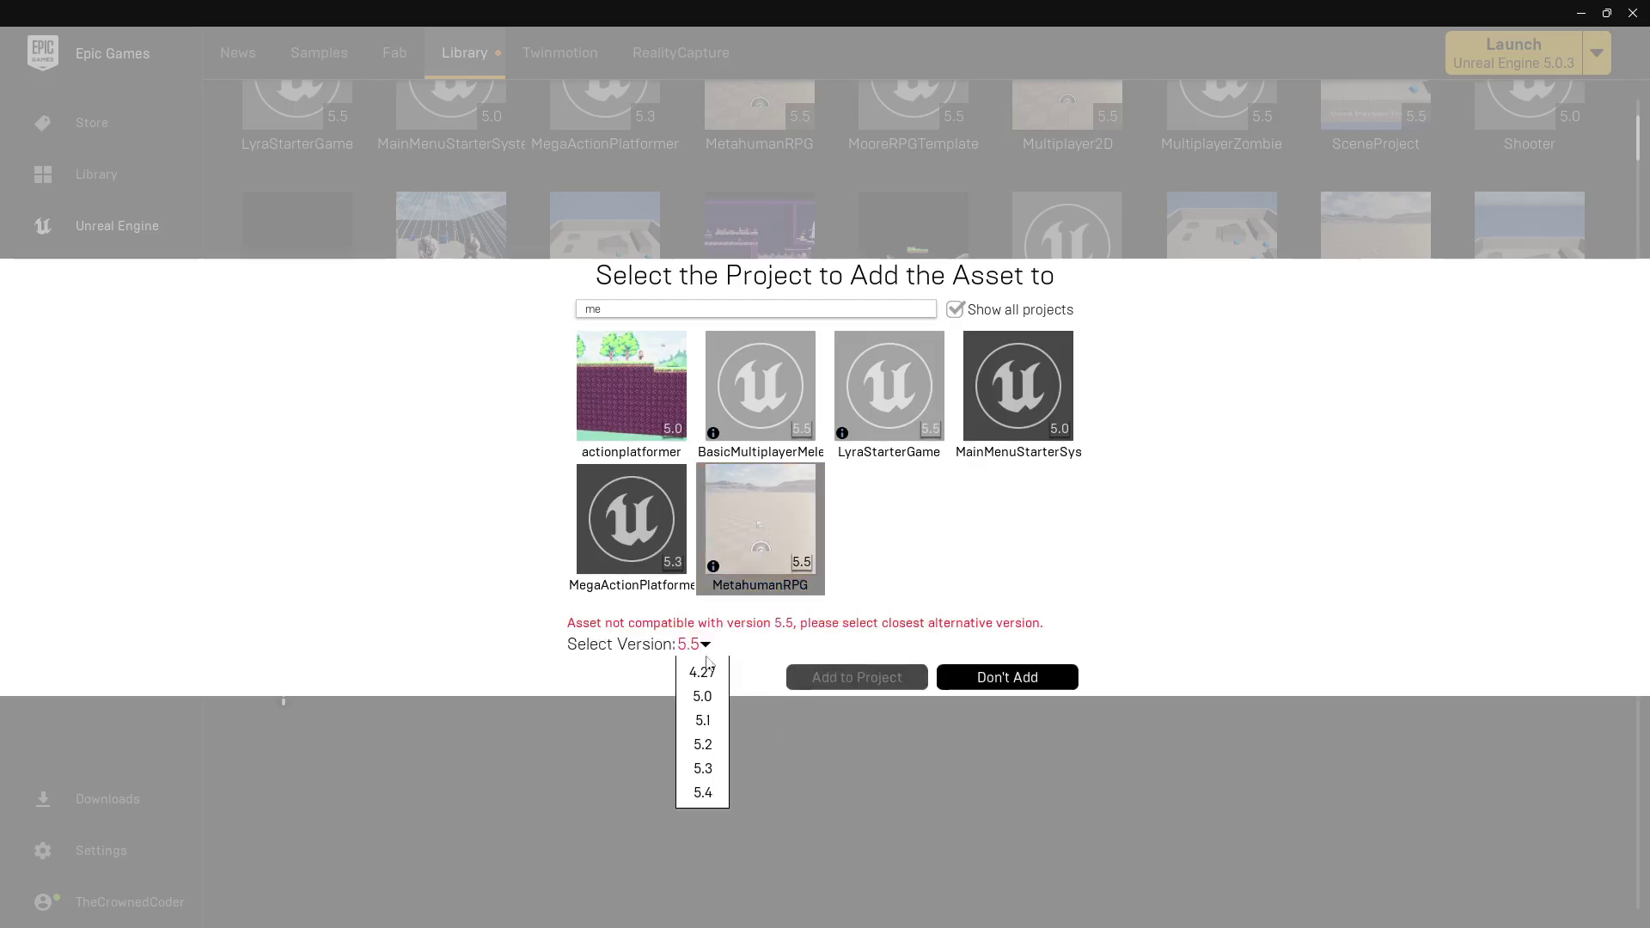
pyautogui.click(705, 792)
pyautogui.click(871, 680)
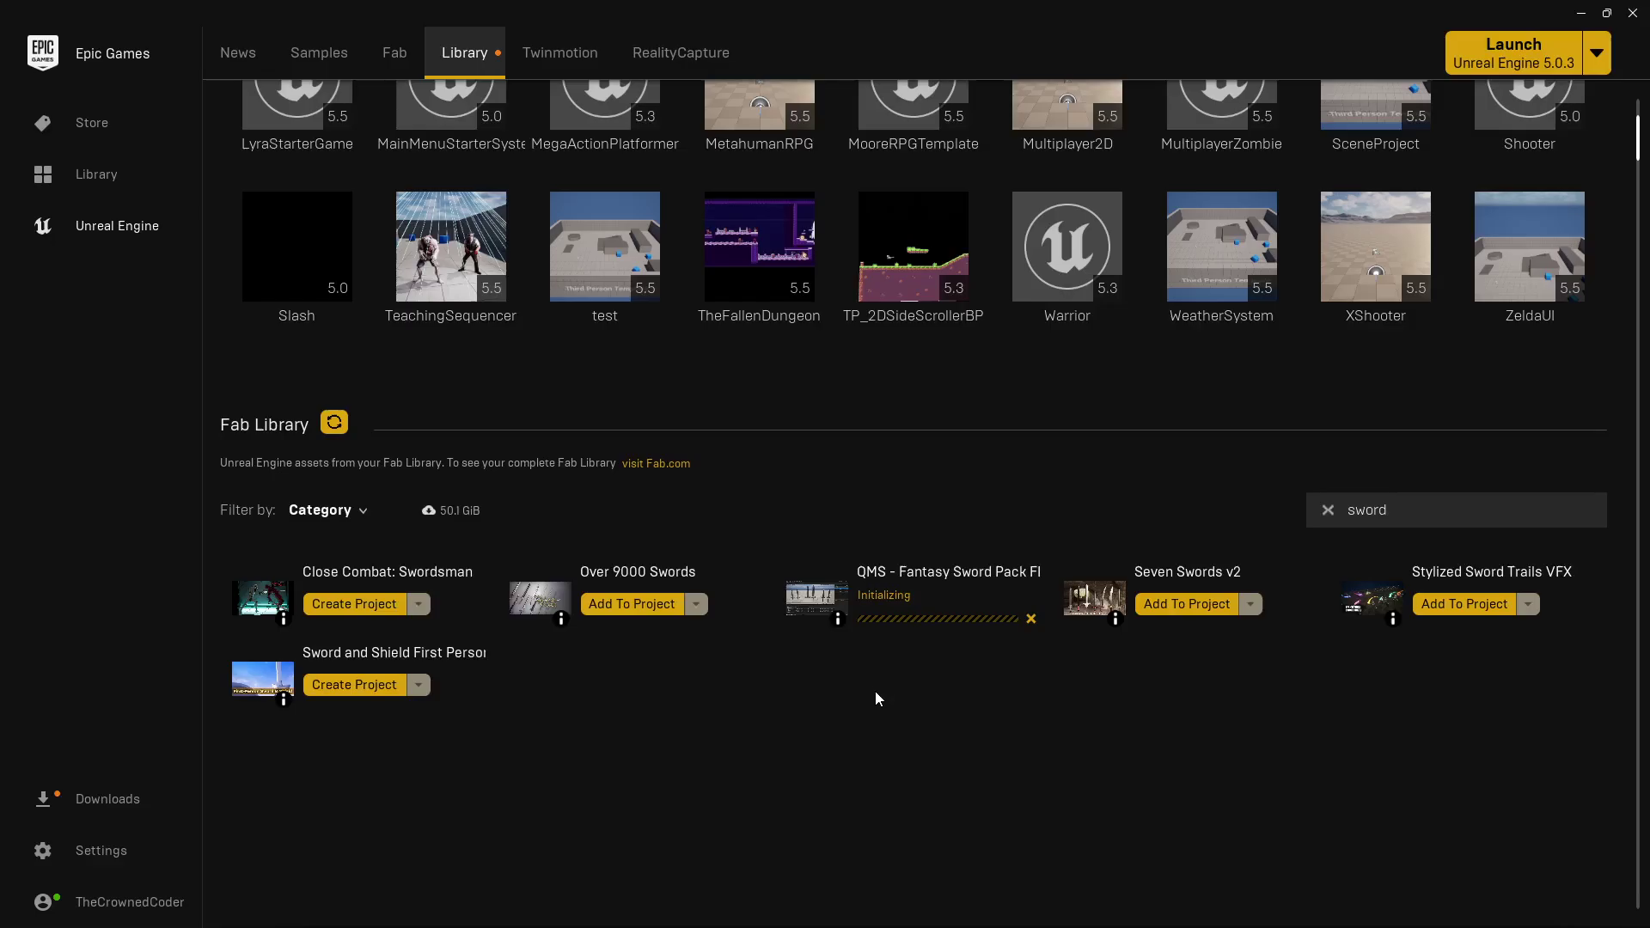
# Add the Seven Swords v2 pack to the MetahumanRPG project, finding the project with the search "meta".
pyautogui.click(1199, 605)
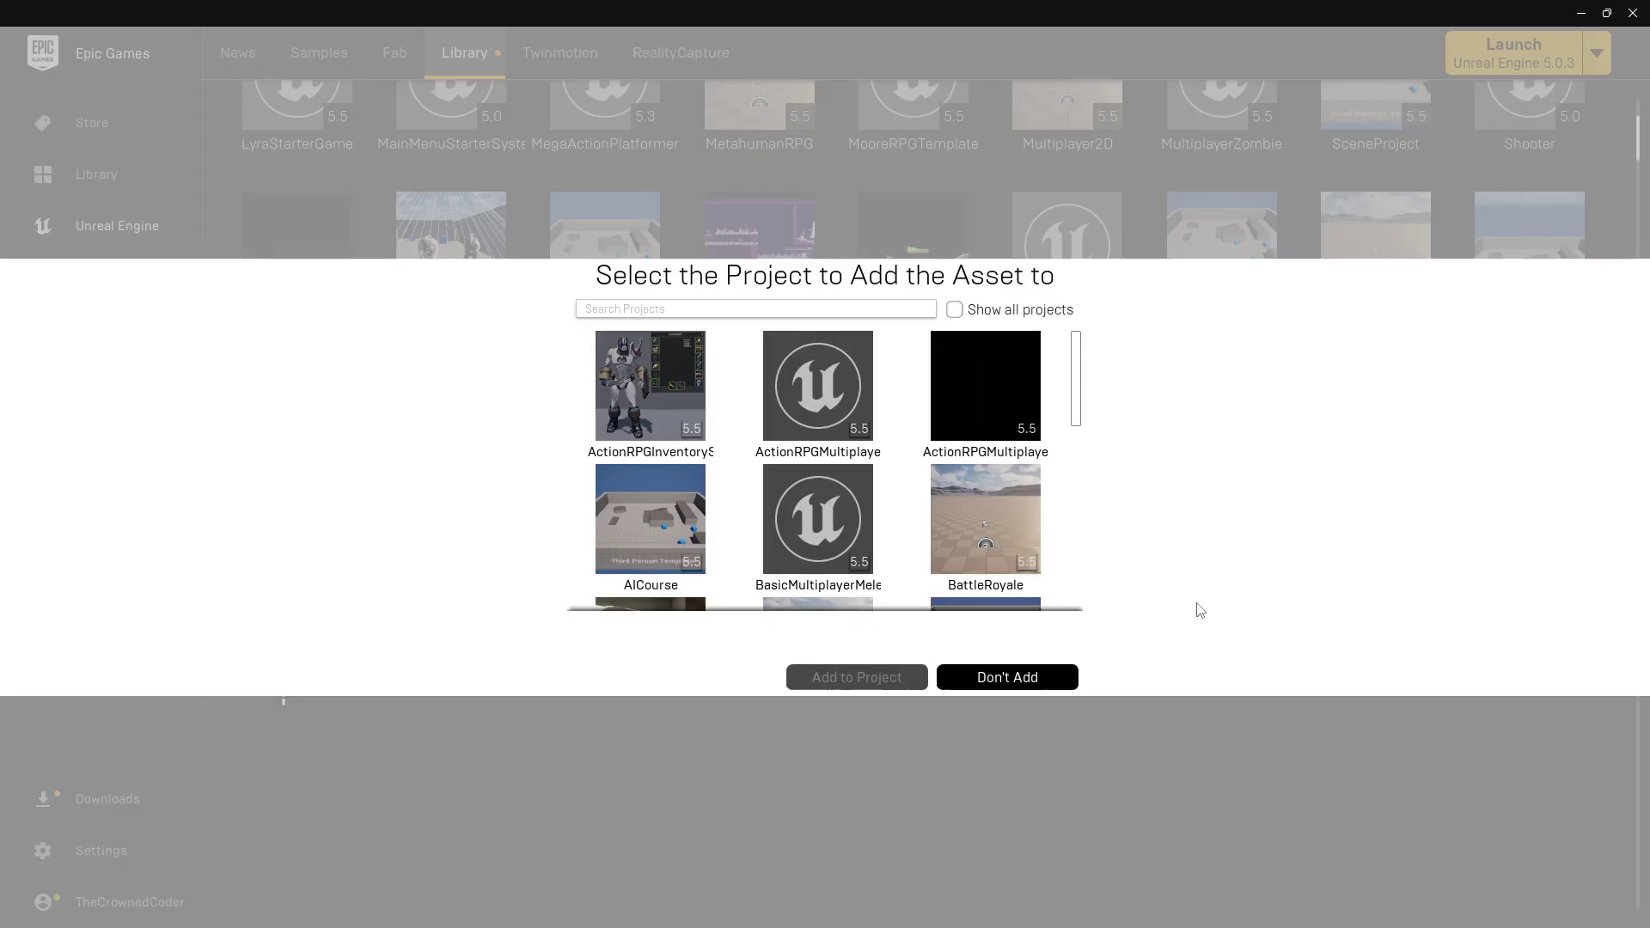
pyautogui.click(779, 310)
pyautogui.write('meta')
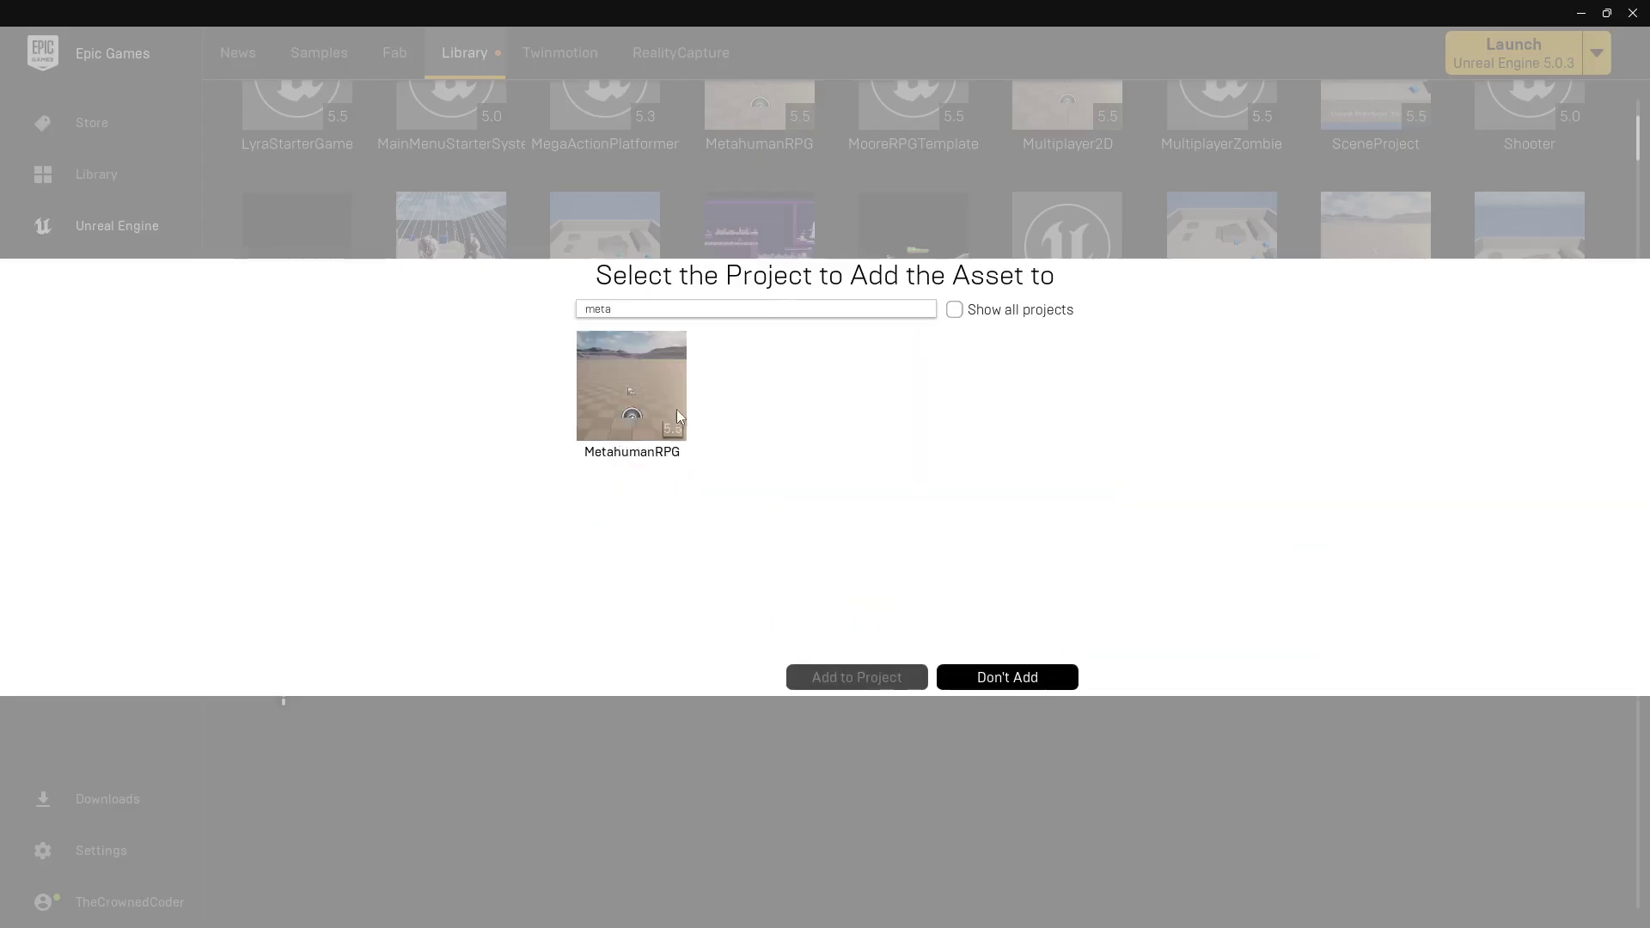
pyautogui.click(677, 416)
pyautogui.click(866, 678)
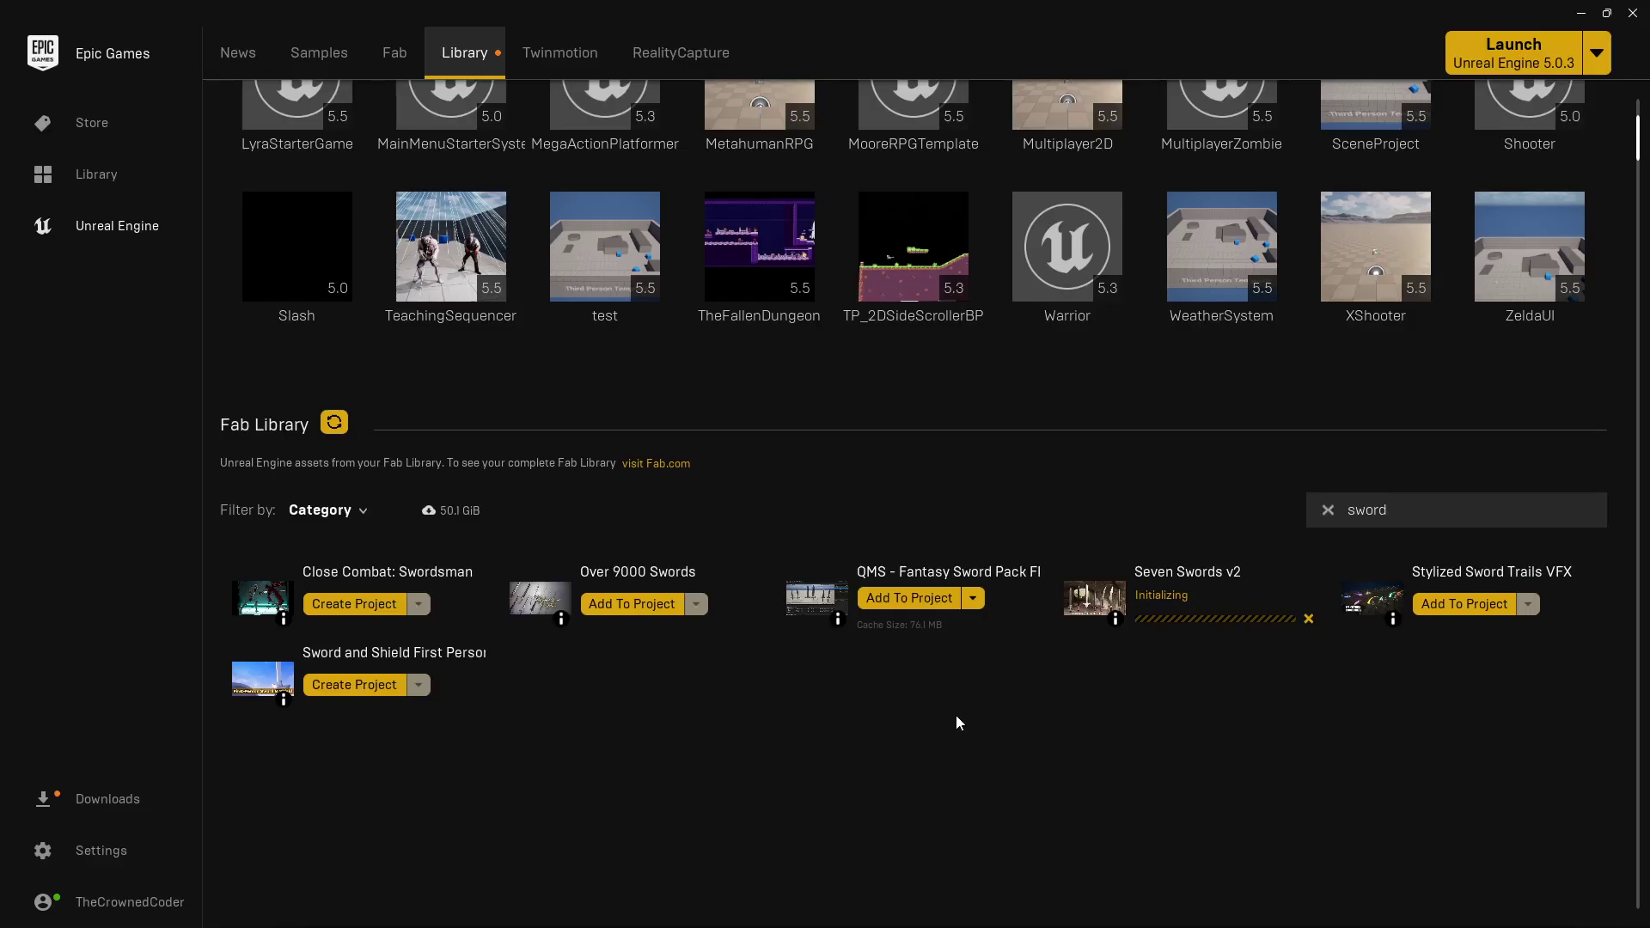
# Replace the Fab Library search term with "weapon".
pyautogui.moveTo(1410, 515); pyautogui.dragTo(1270, 507)
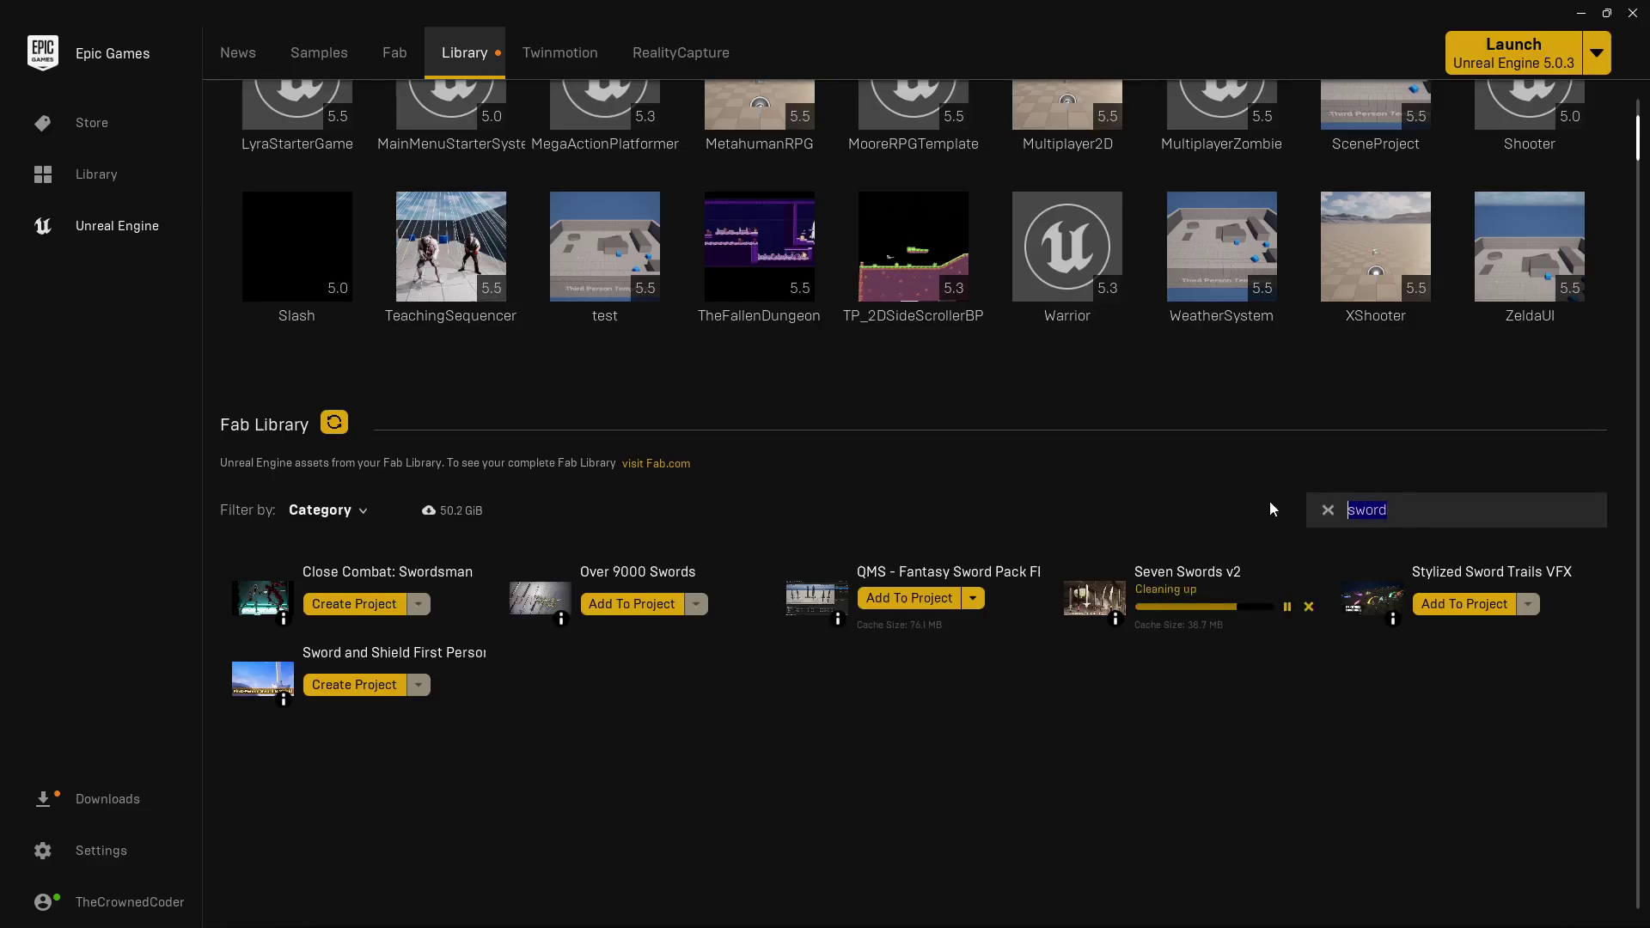
pyautogui.press('BackSpace')
pyautogui.write('weapons')
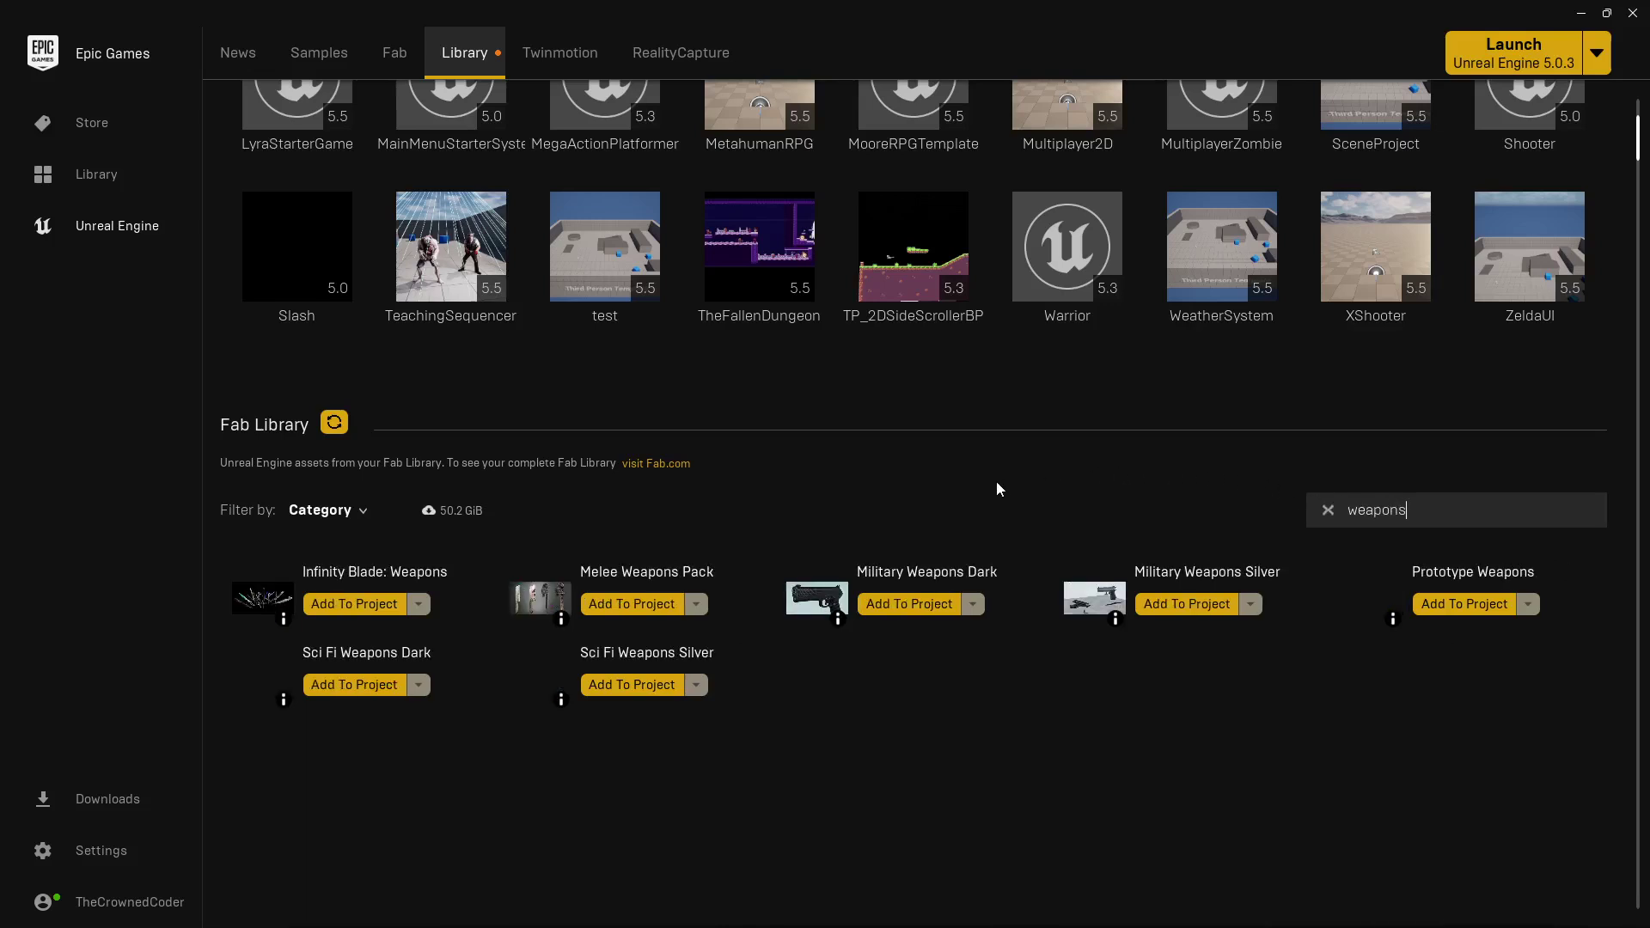
pyautogui.press('BackSpace')
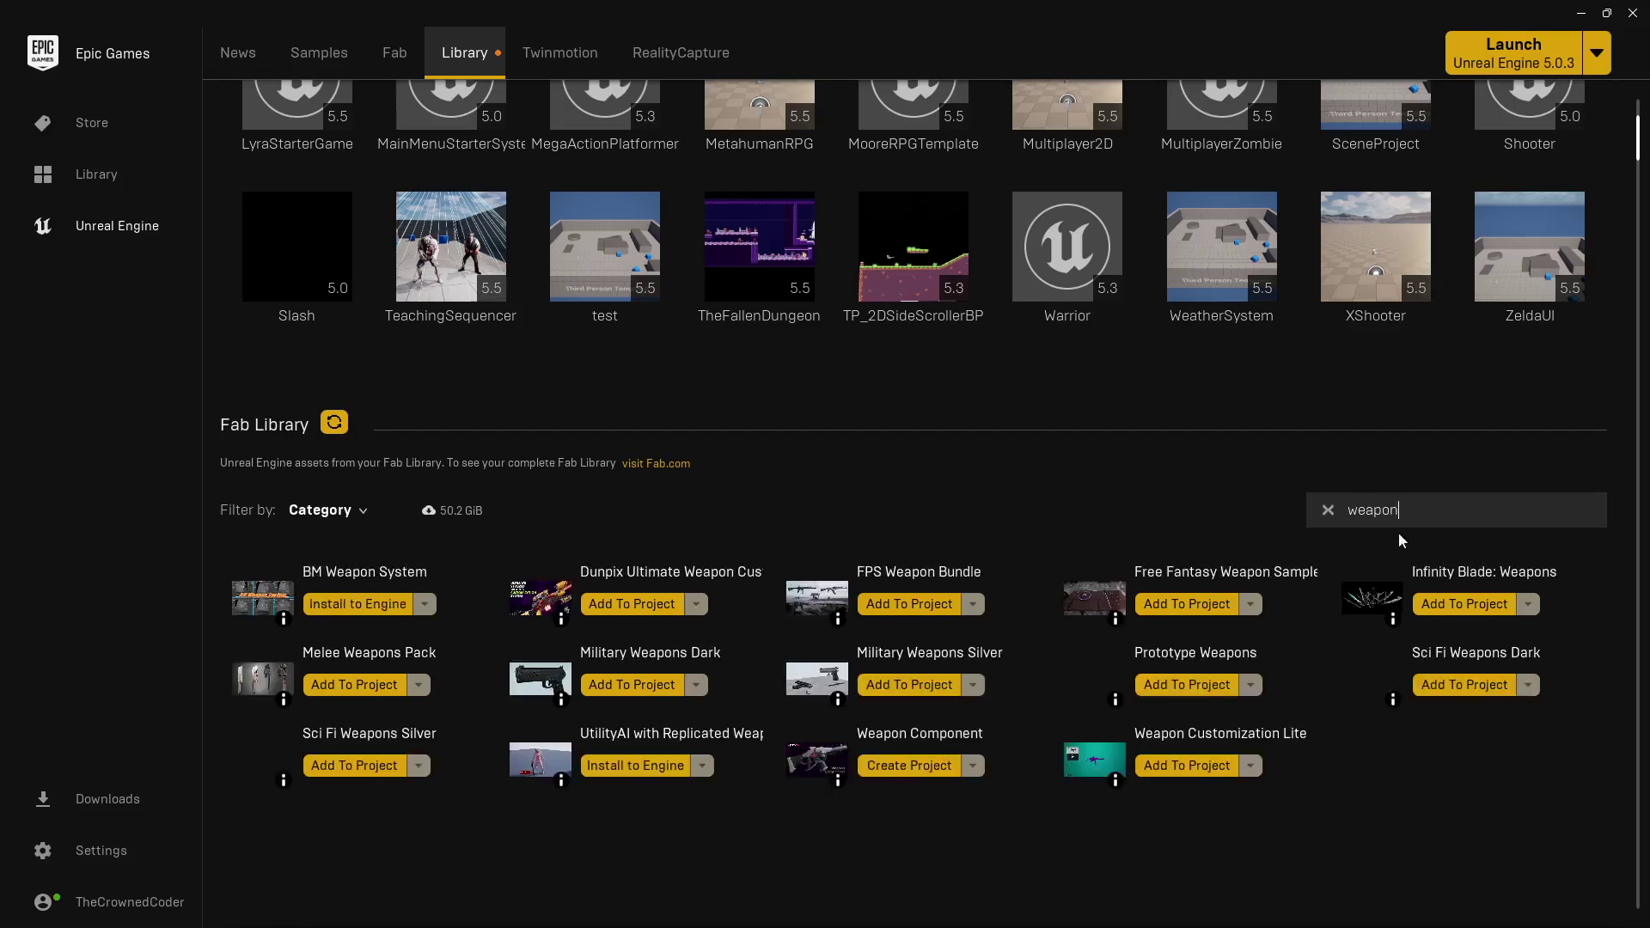
# Add the Free Fantasy Weapon Sample Pack to the MetahumanRPG project, showing all projects and selecting asset version 5.4.
pyautogui.click(1175, 612)
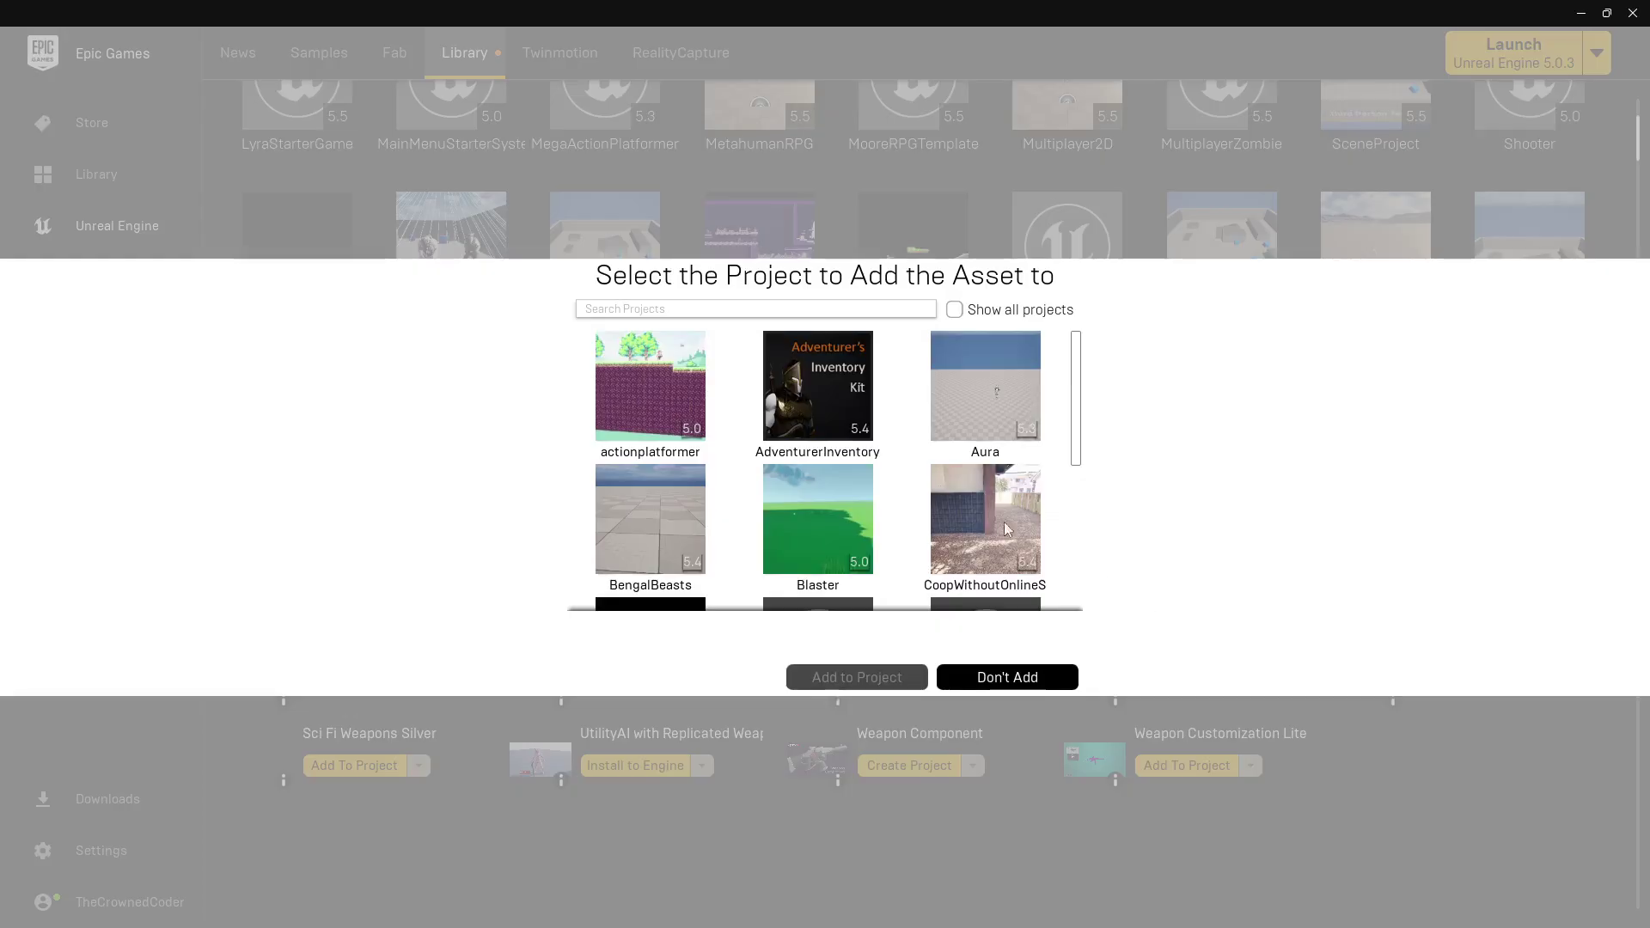
pyautogui.write('meta')
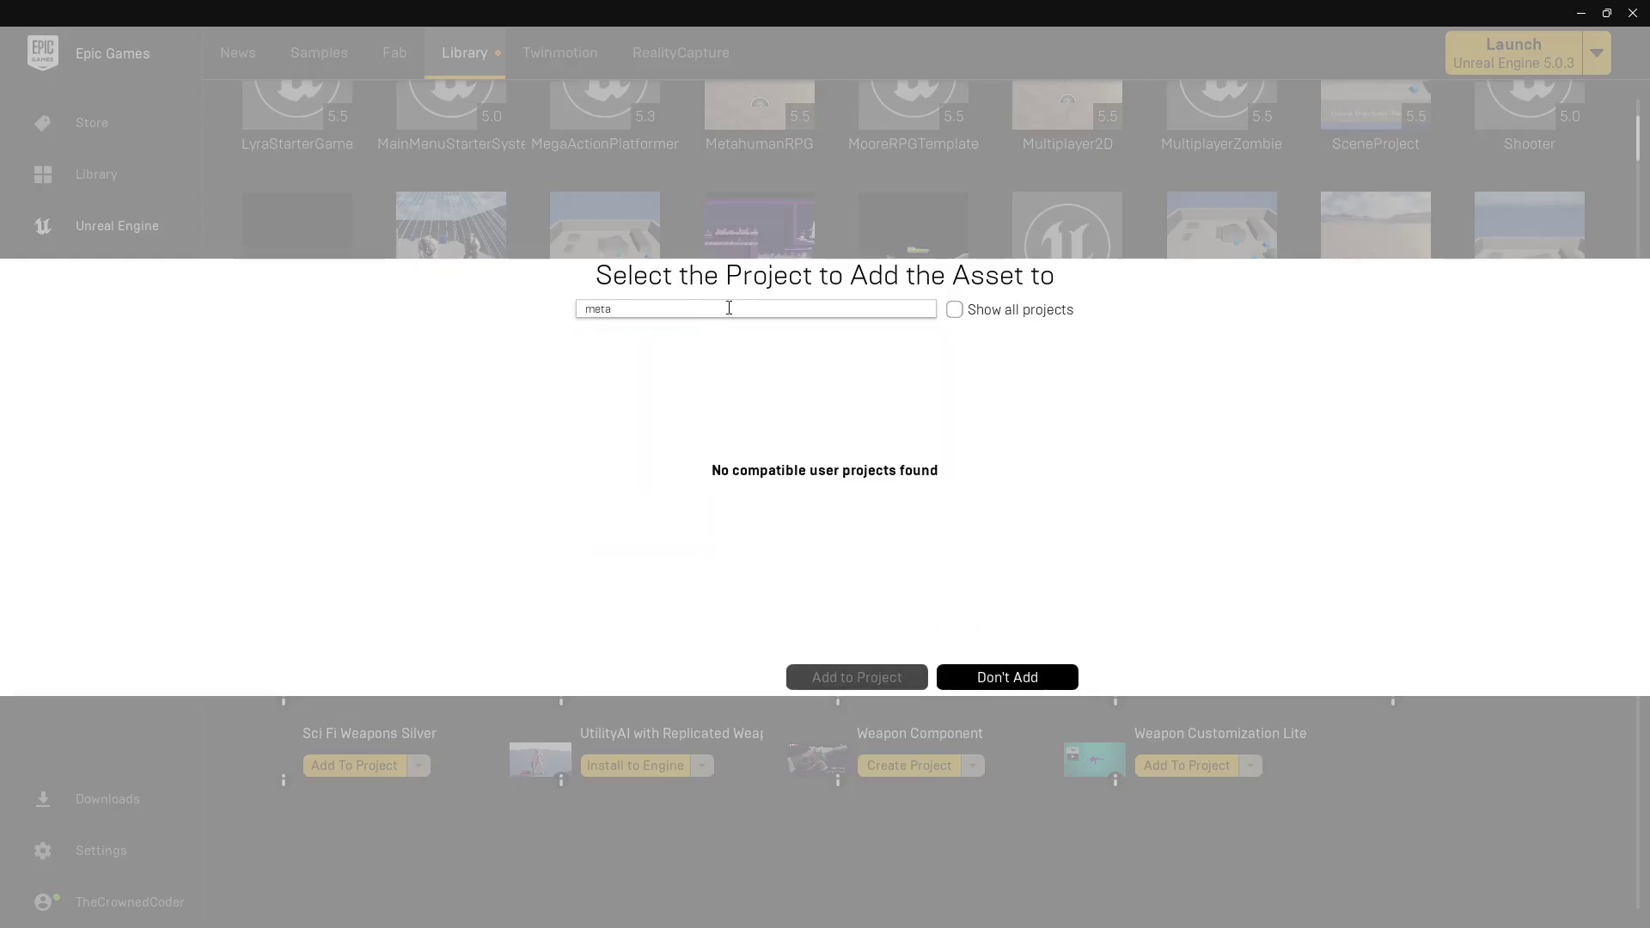
pyautogui.click(954, 311)
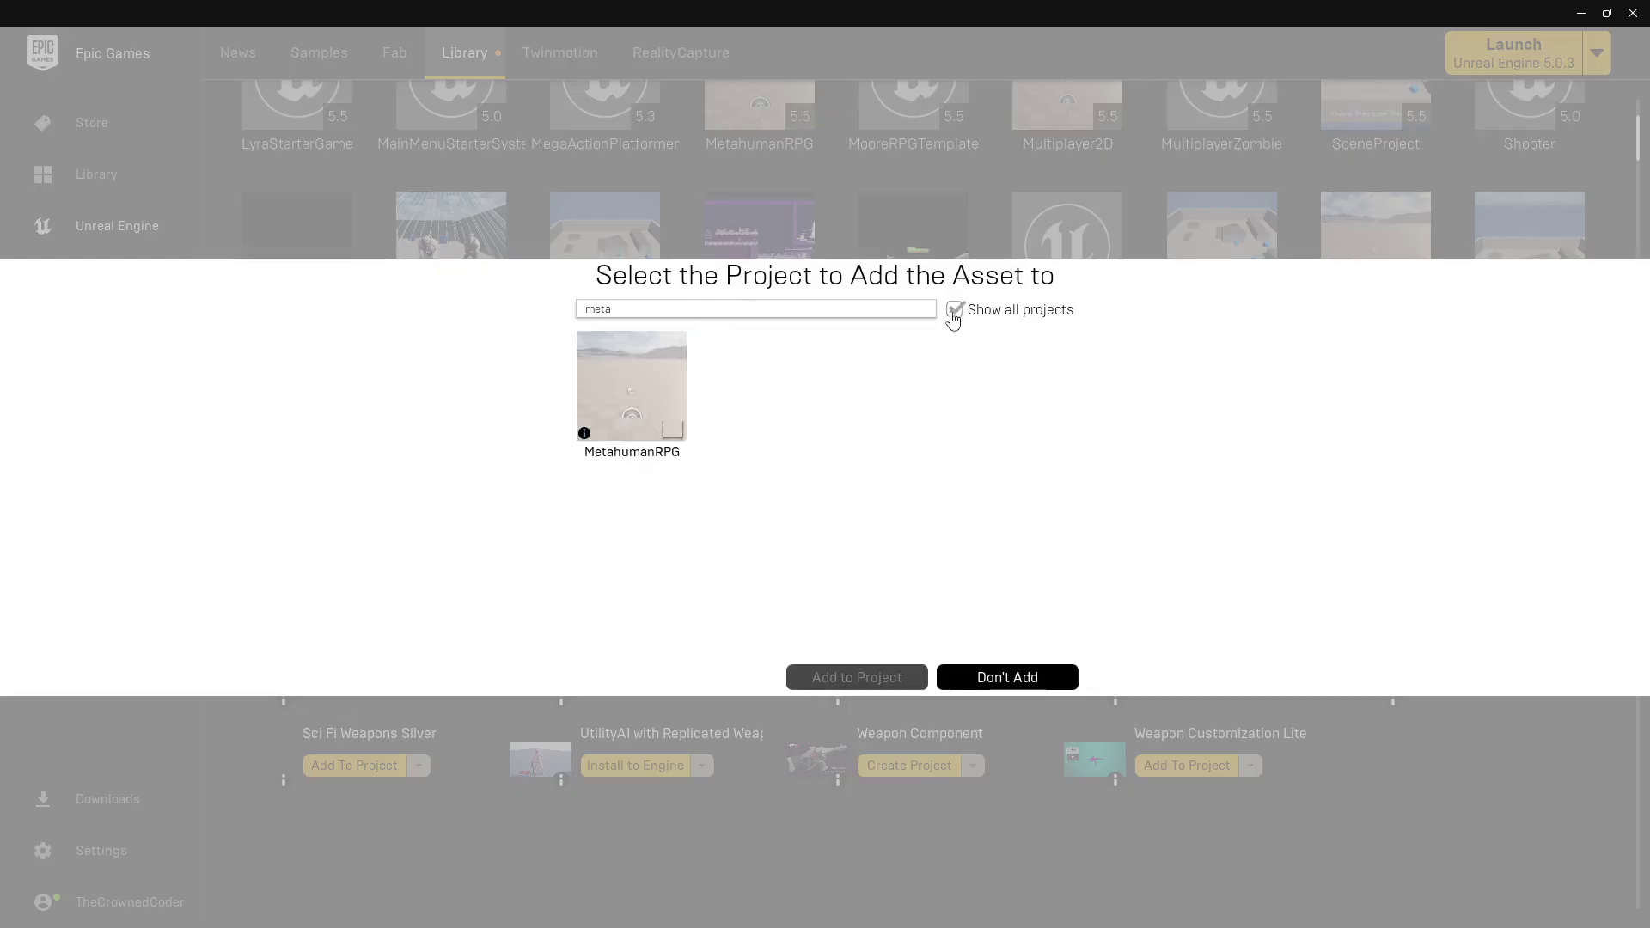
pyautogui.click(670, 419)
pyautogui.click(691, 644)
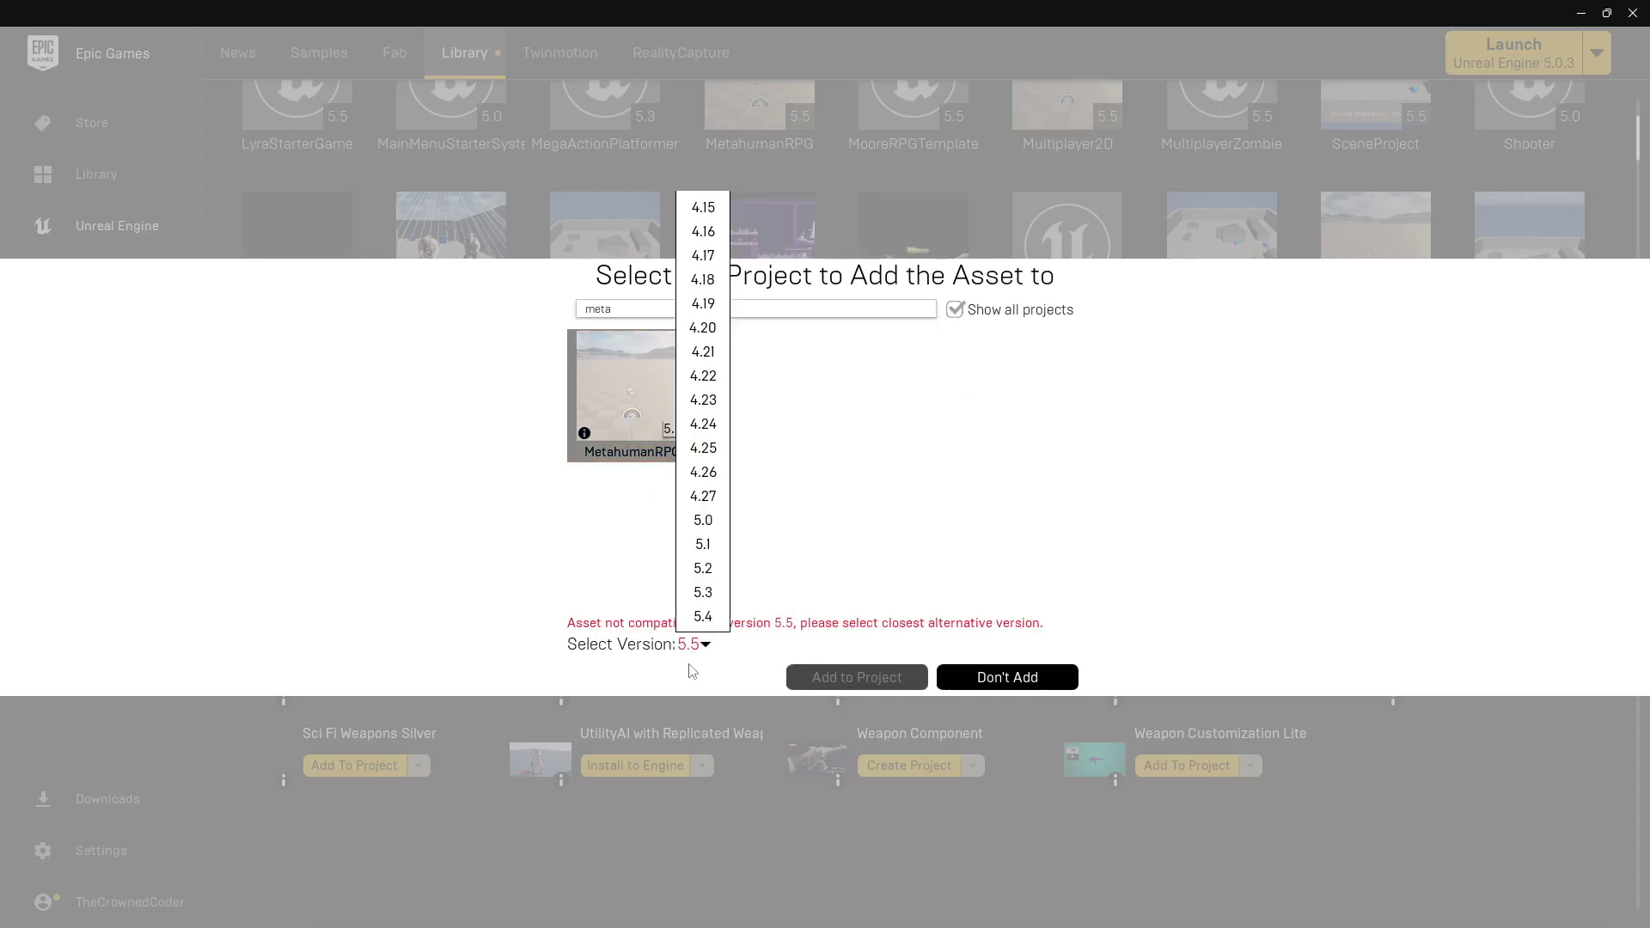
pyautogui.click(701, 616)
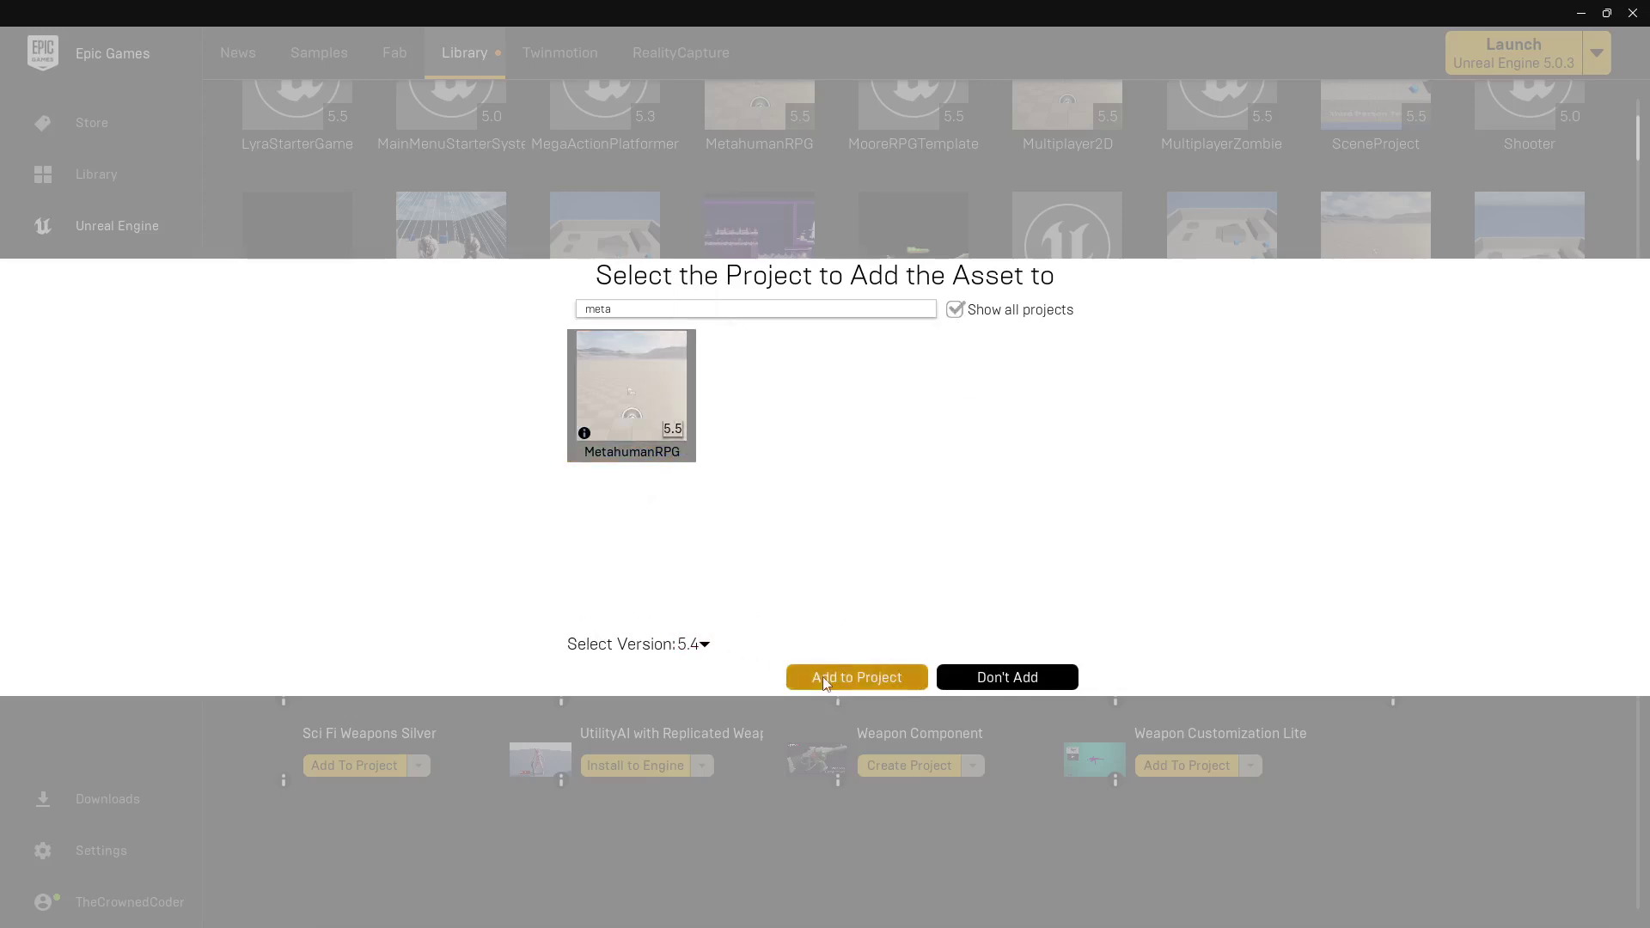
pyautogui.click(846, 677)
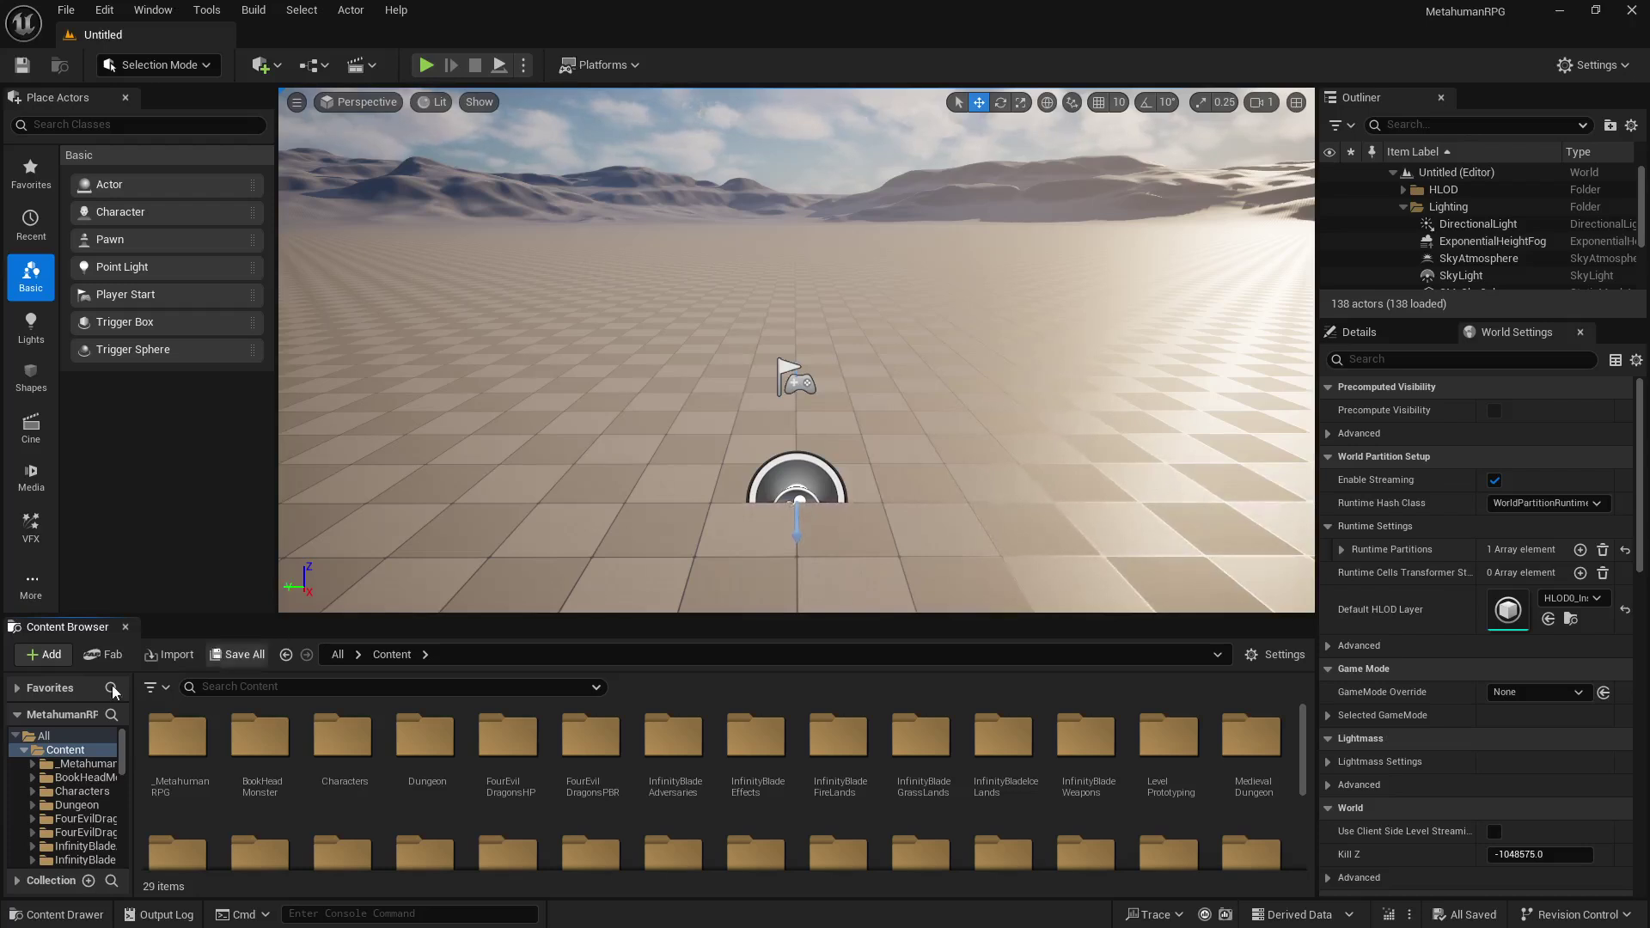
# Switch to the Unreal Editor and locate the QMS_Fantasy_Sword_Pack_FREE, SevenSwordsV2 and Weapon_Pack folders in the project's Content folder.
pyautogui.click(81, 732)
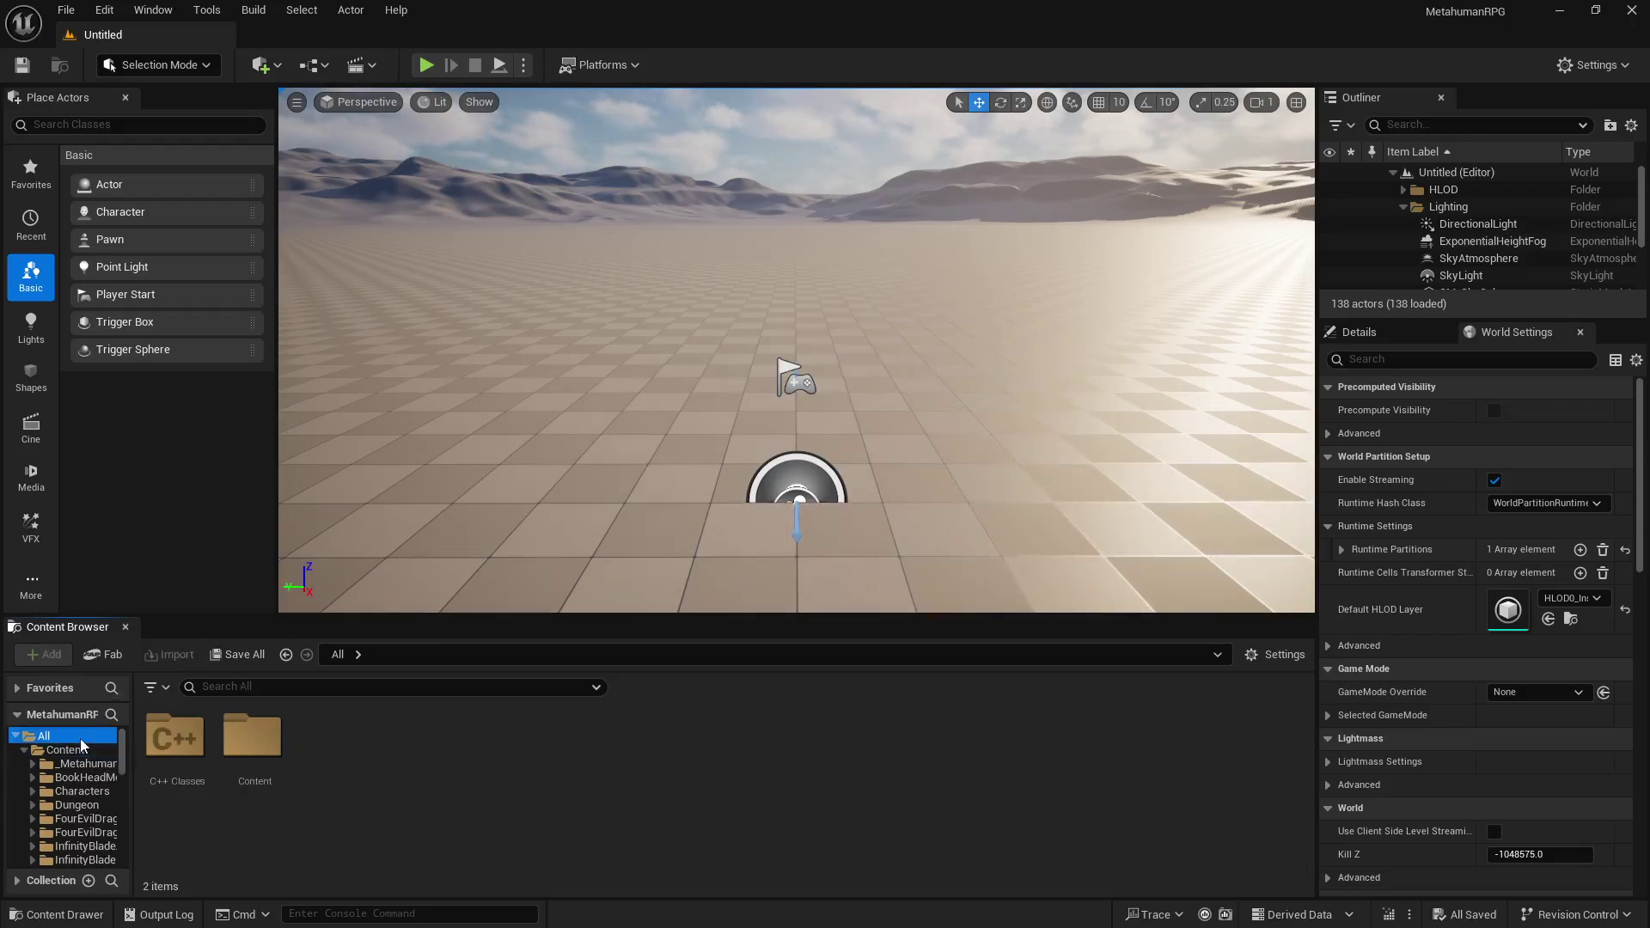
pyautogui.doubleClick(278, 722)
pyautogui.scroll(-3, 893, 751)
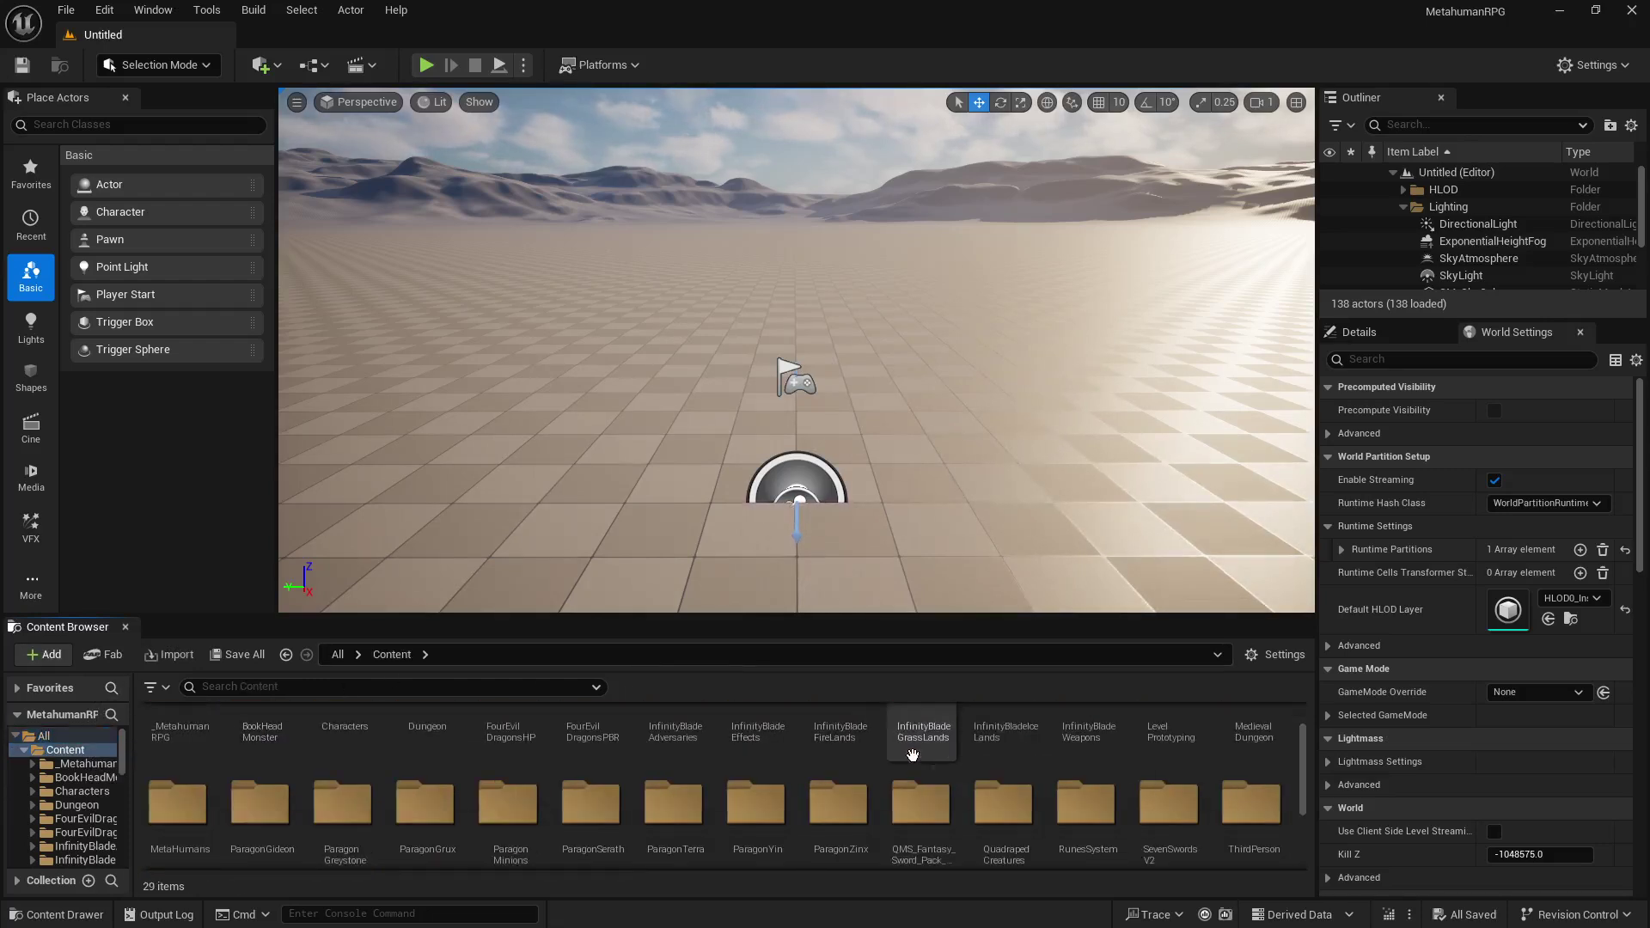
pyautogui.scroll(-1, 957, 826)
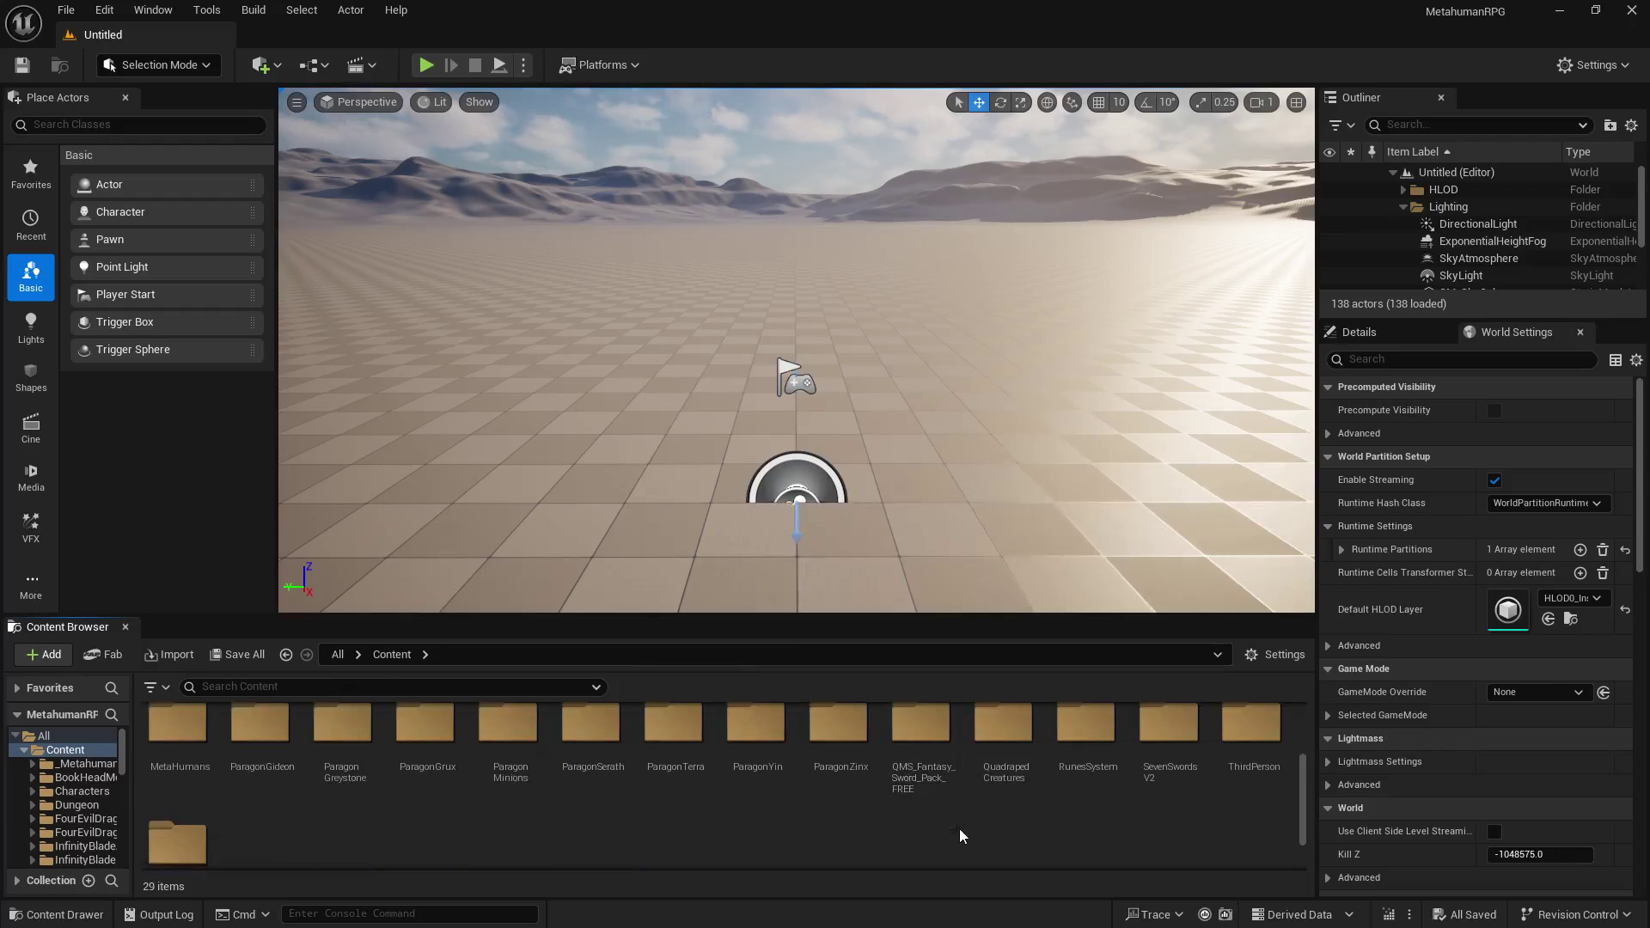
pyautogui.click(931, 779)
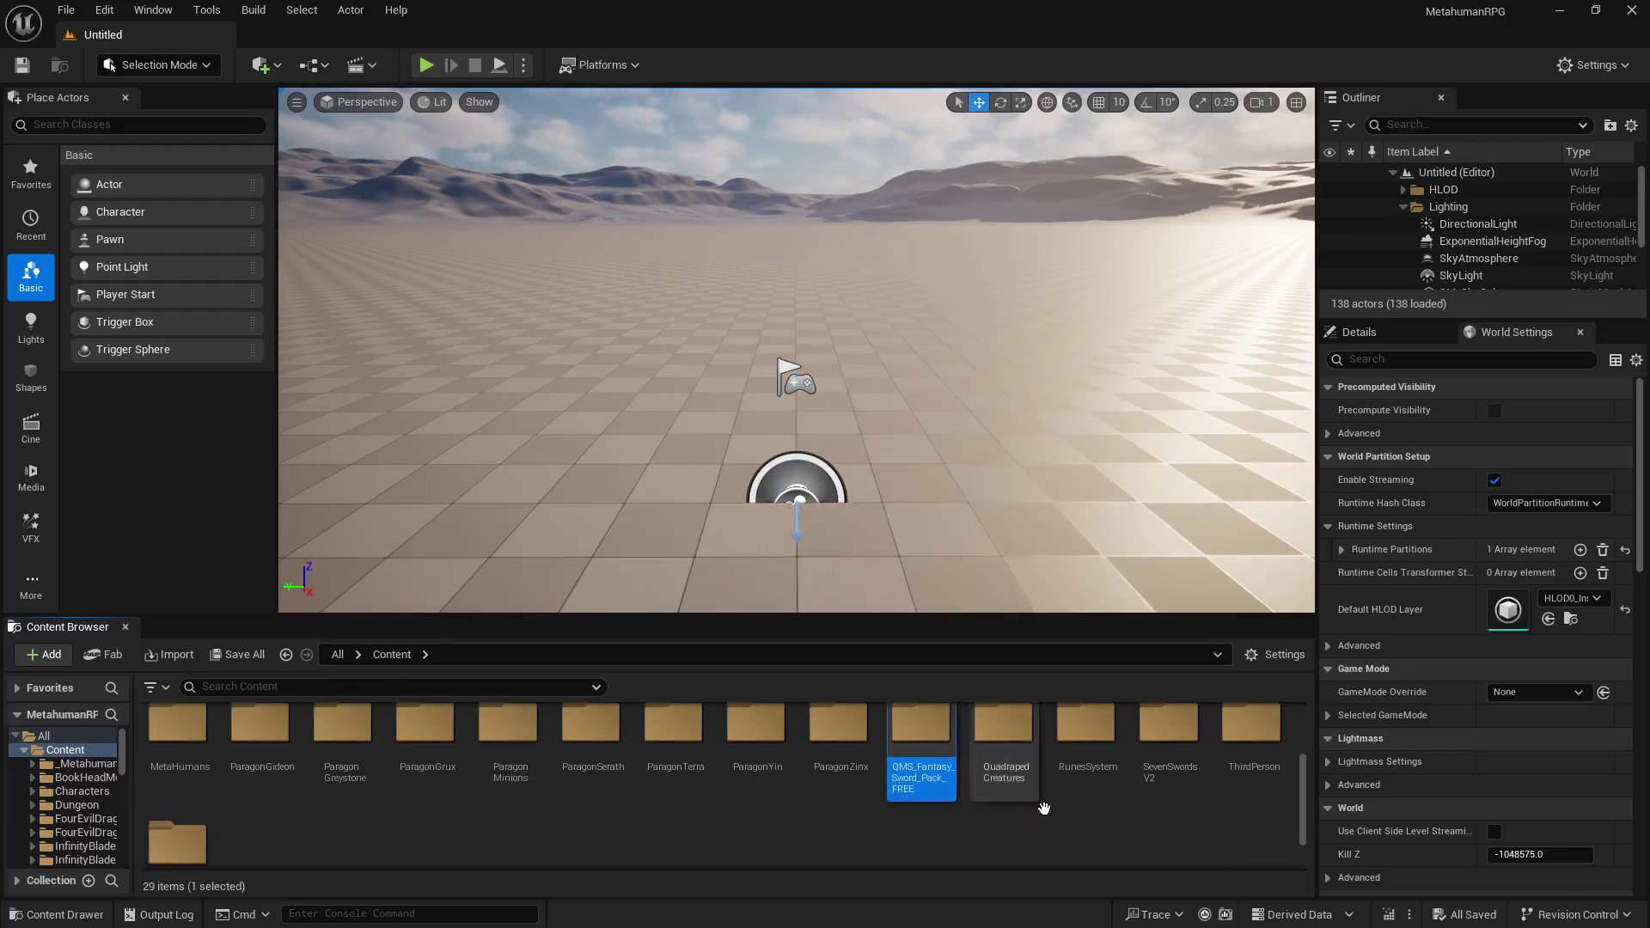
pyautogui.click(1196, 777)
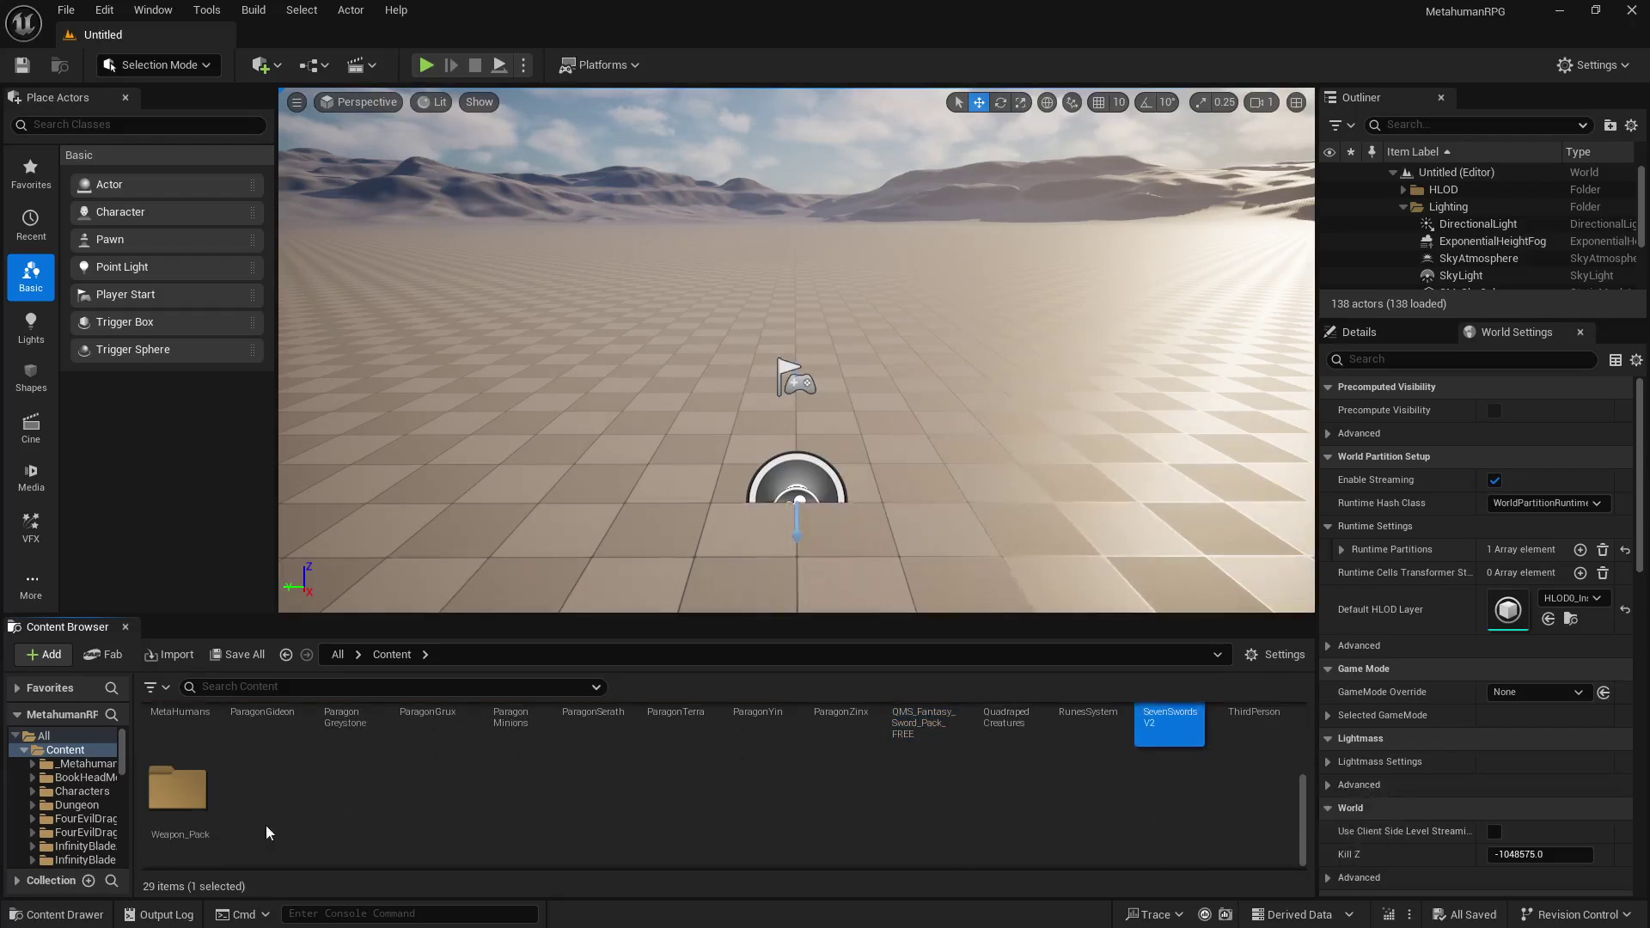
pyautogui.click(178, 840)
pyautogui.scroll(-1, 806, 814)
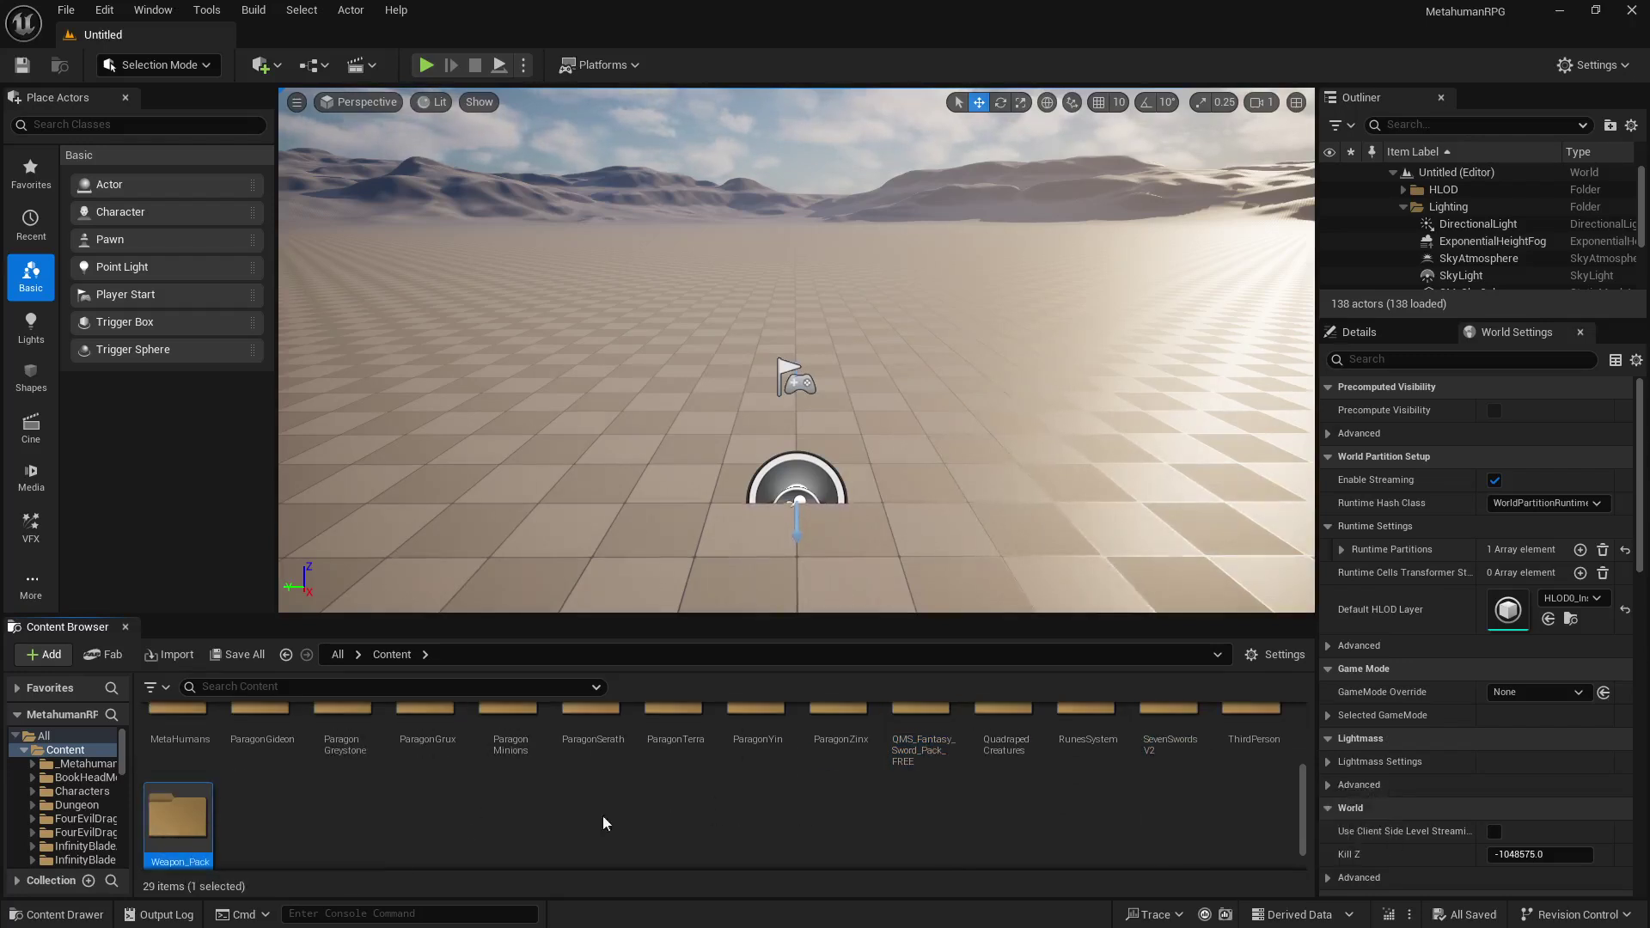
# Open Weapon_Pack > Mesh > Weapons > Weapons_Kit and examine the static weapon meshes it contains.
pyautogui.doubleClick(160, 800)
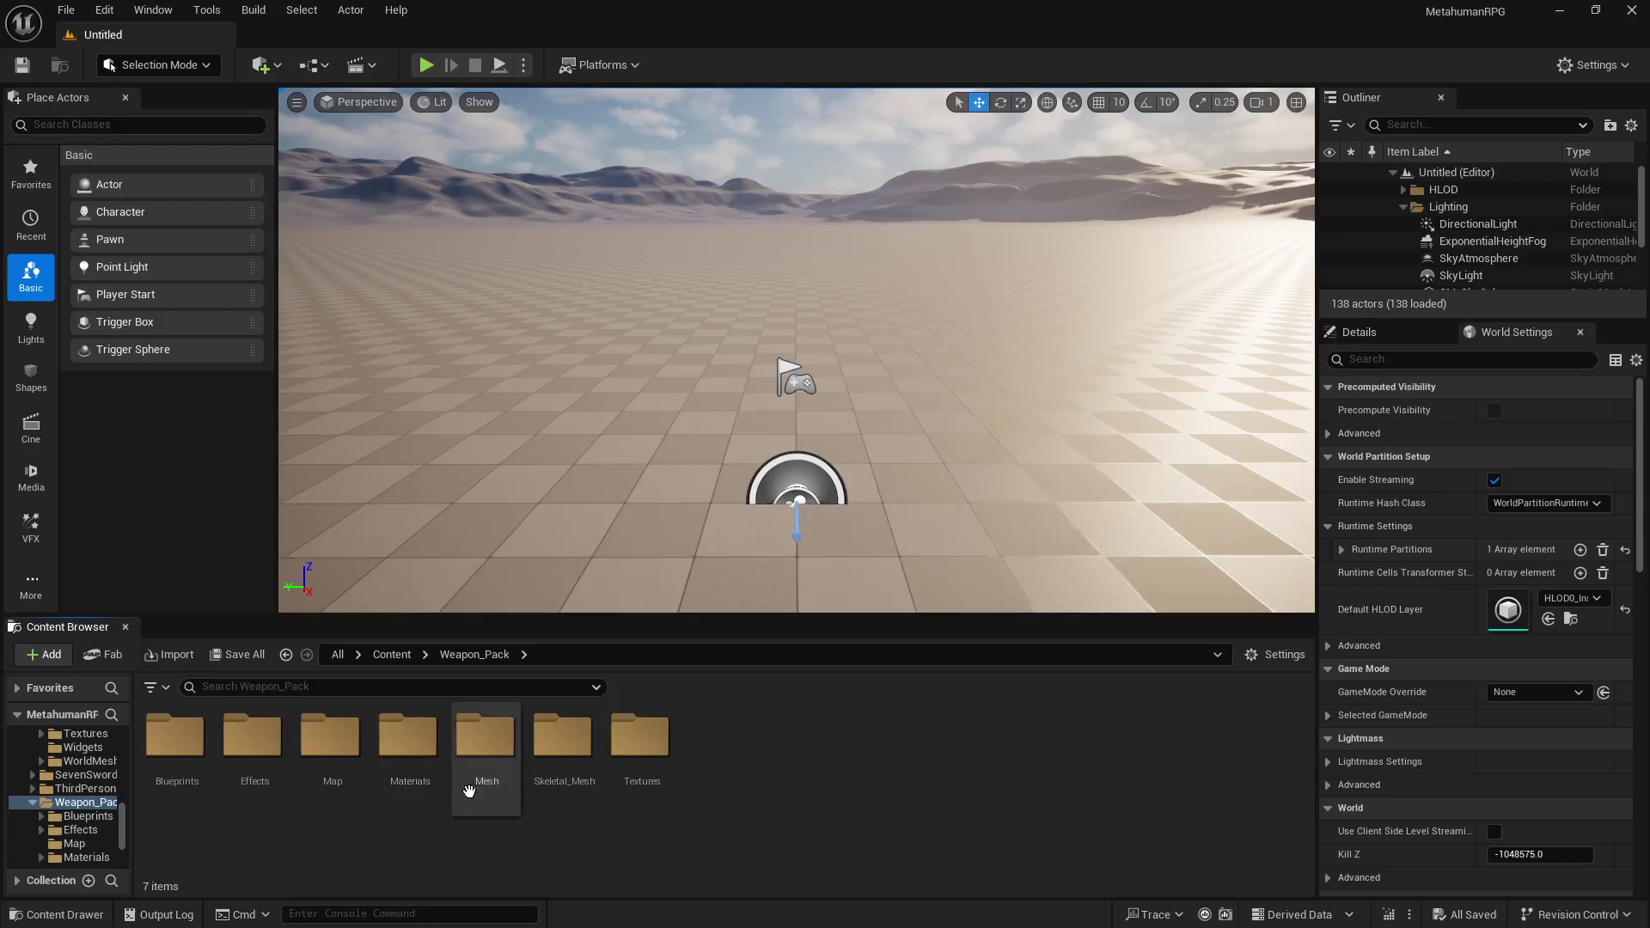
pyautogui.doubleClick(500, 741)
pyautogui.doubleClick(342, 742)
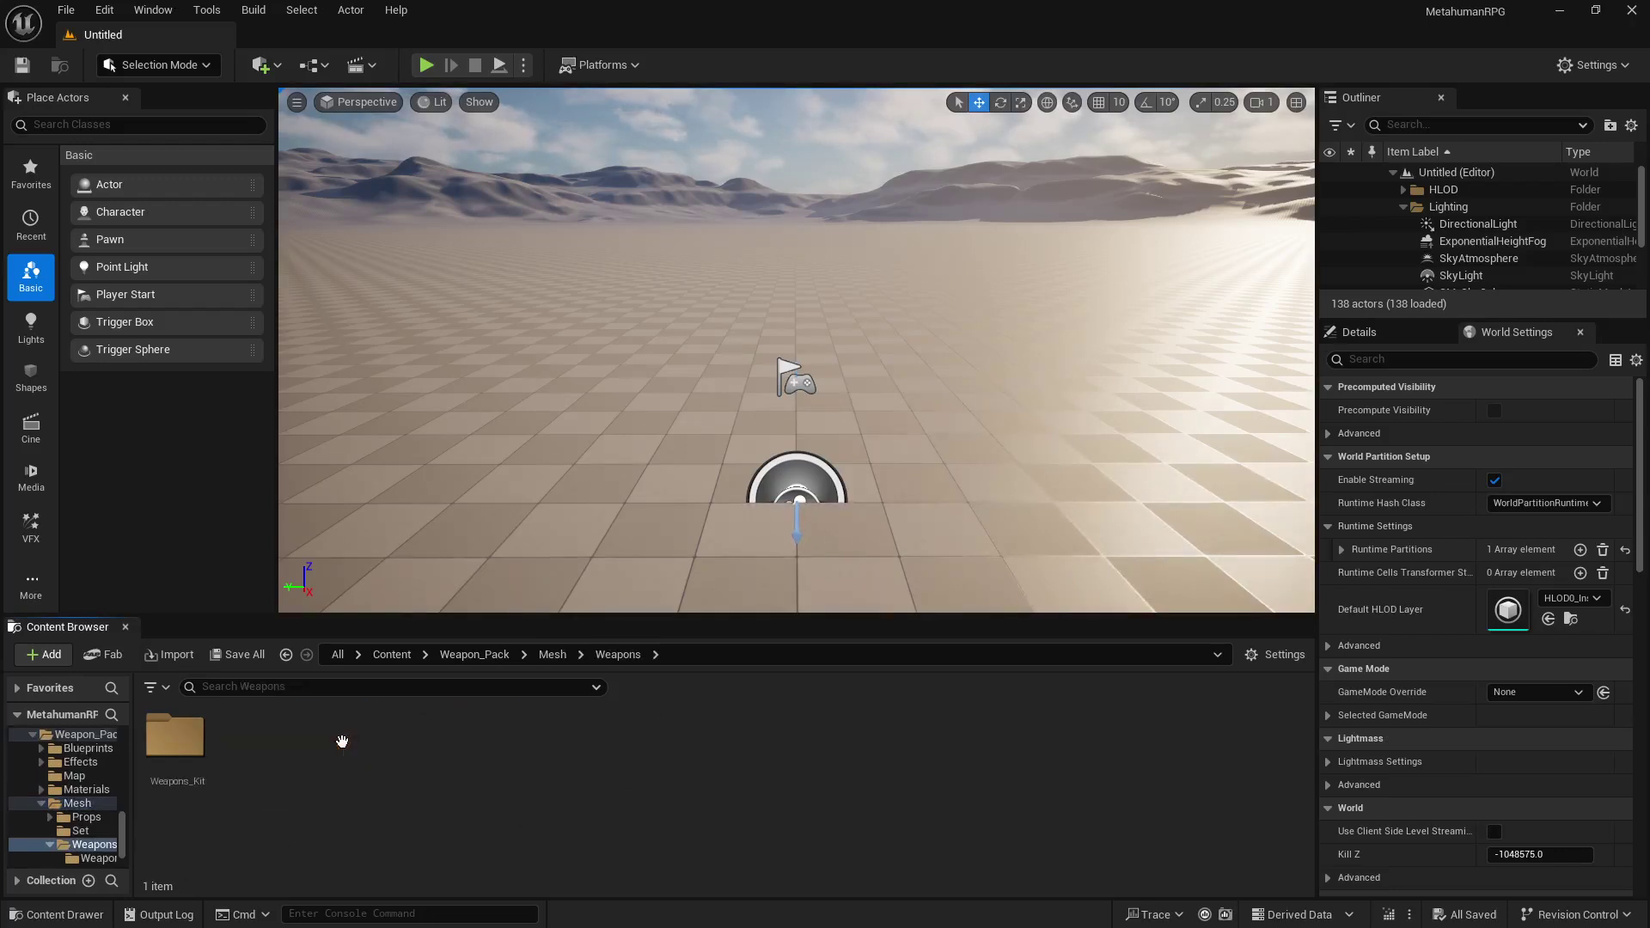
pyautogui.doubleClick(174, 737)
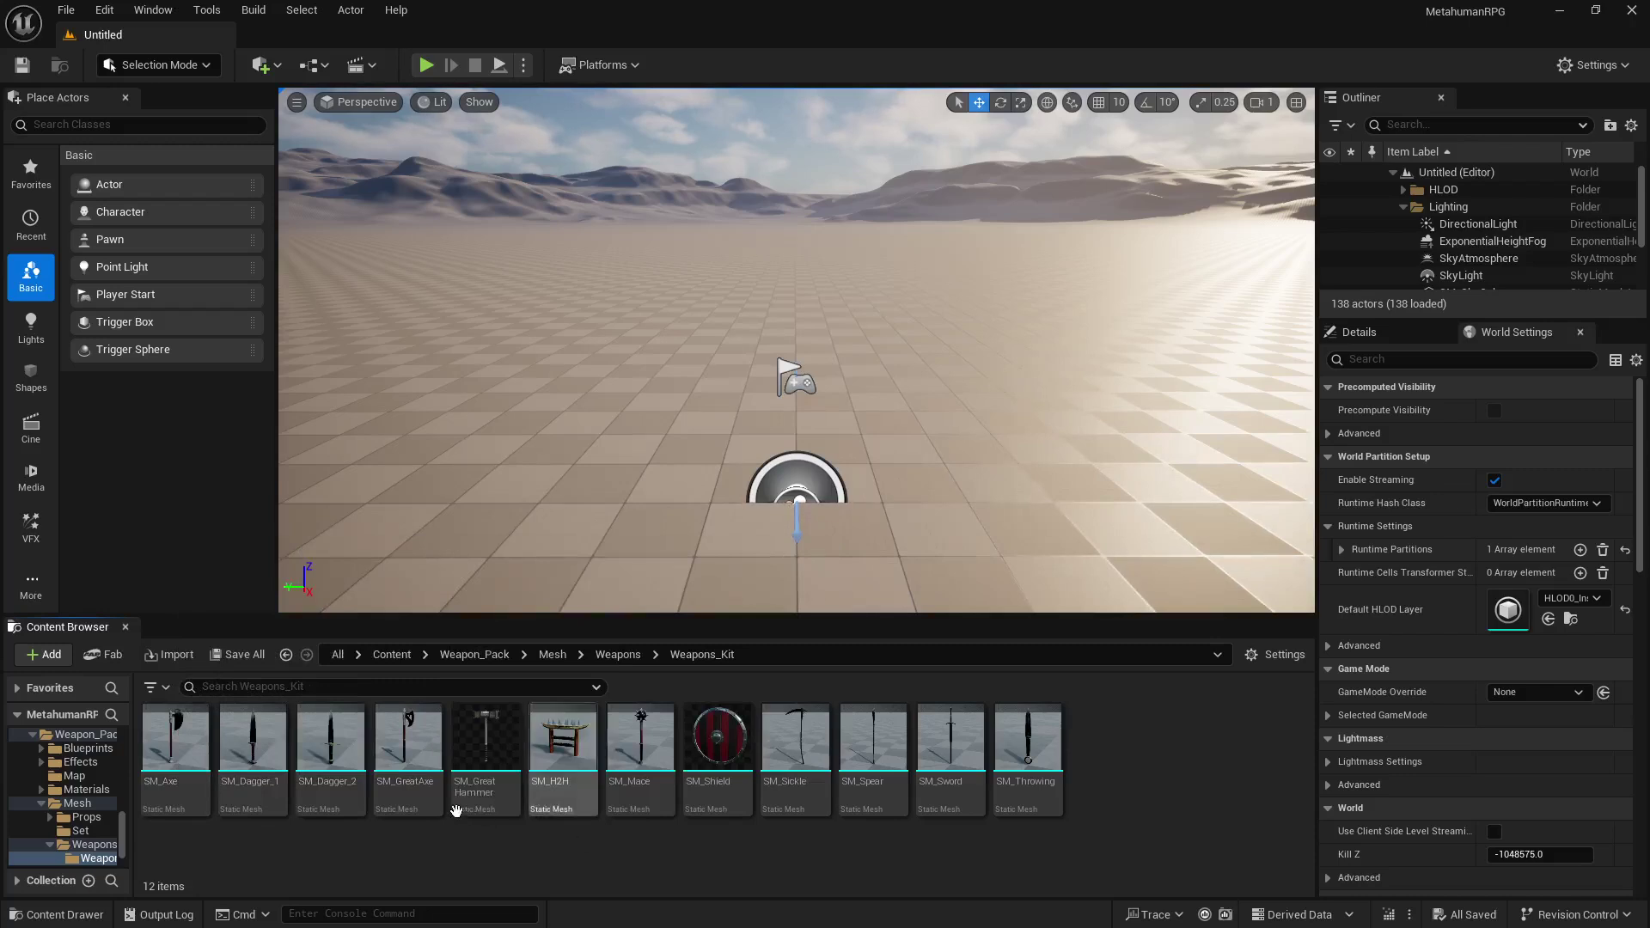
pyautogui.moveTo(424, 803)
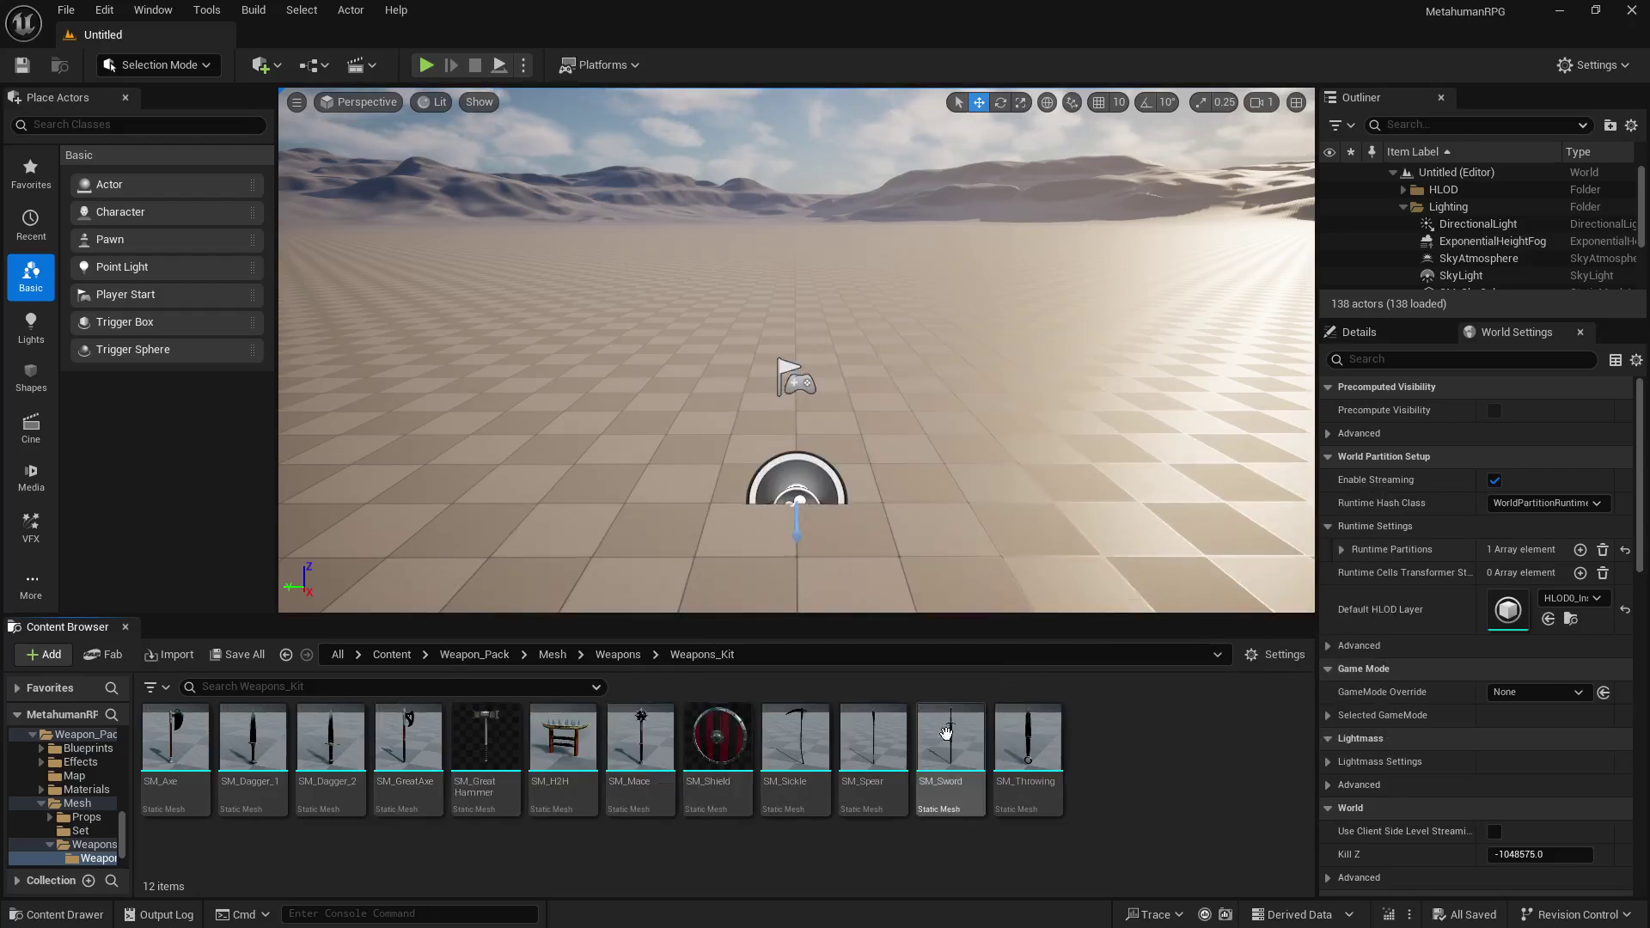
pyautogui.moveTo(1048, 778)
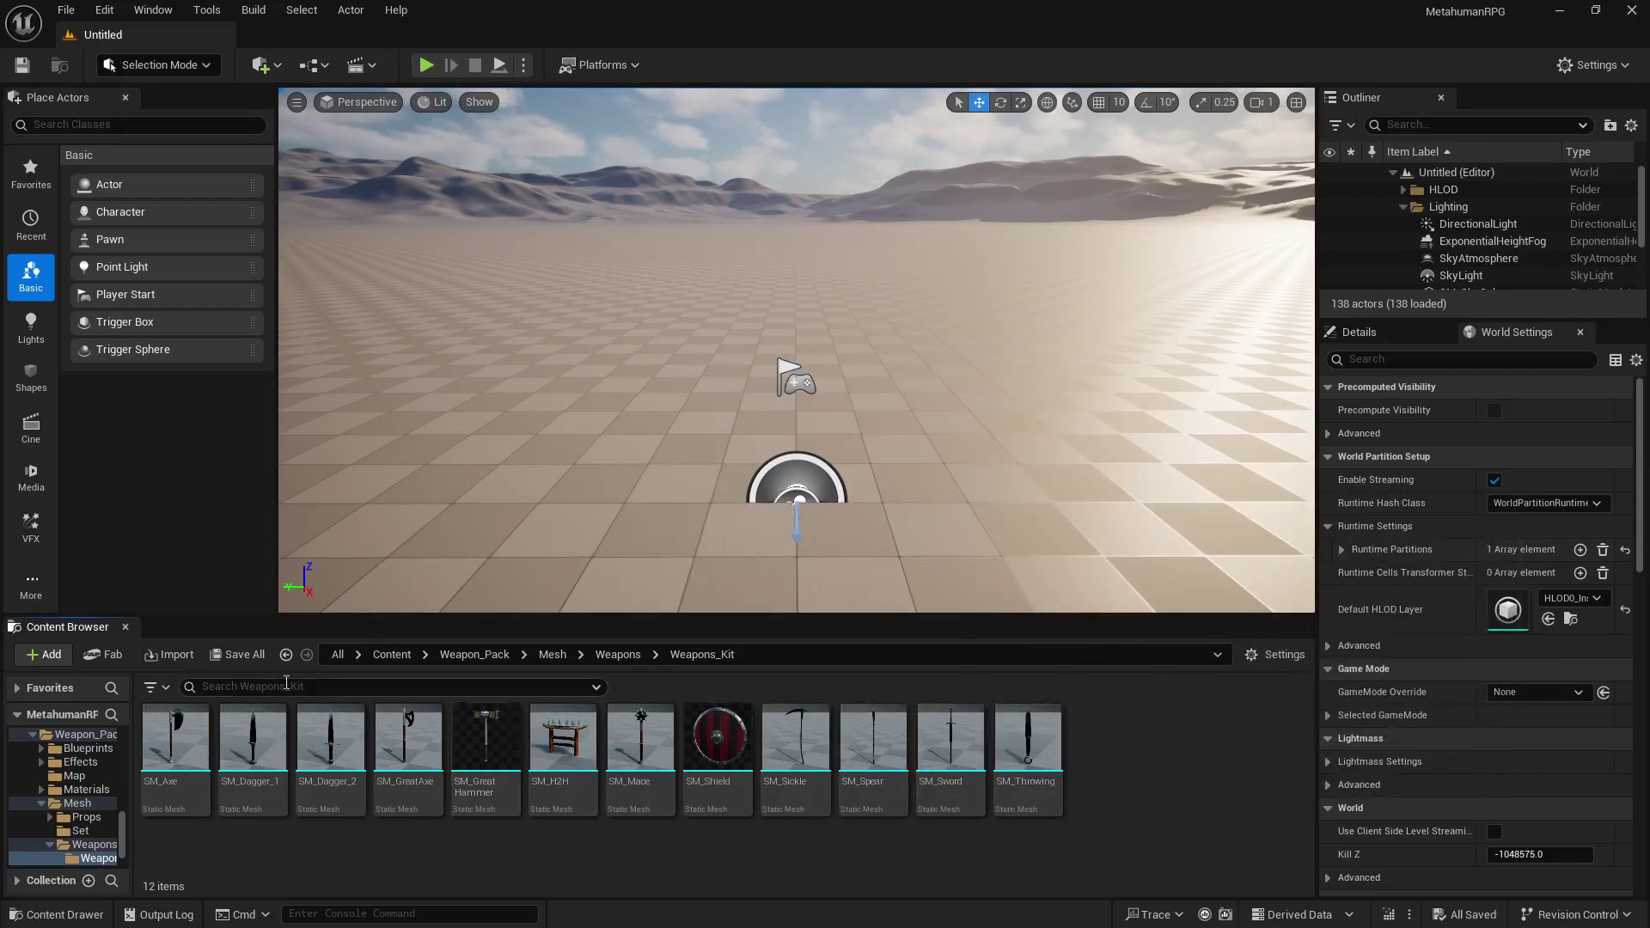
# Return to the Content folder and open the Meshes folder of SevenSwordsV2 to examine its sword meshes.
pyautogui.scroll(5, 94, 756)
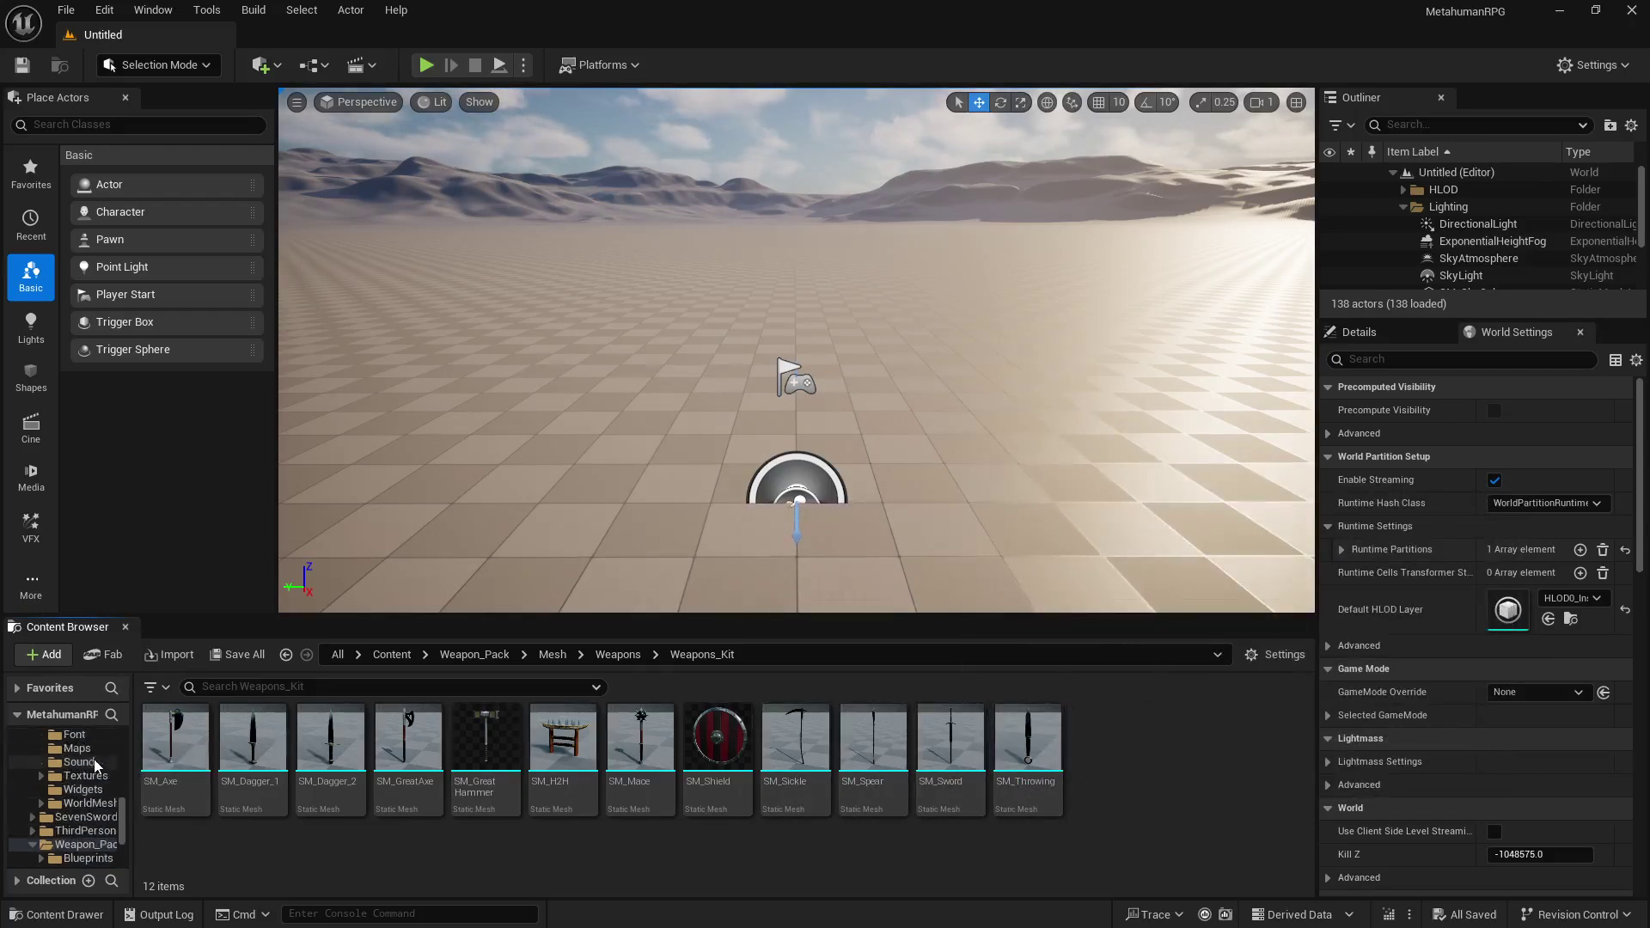
pyautogui.scroll(5, 95, 762)
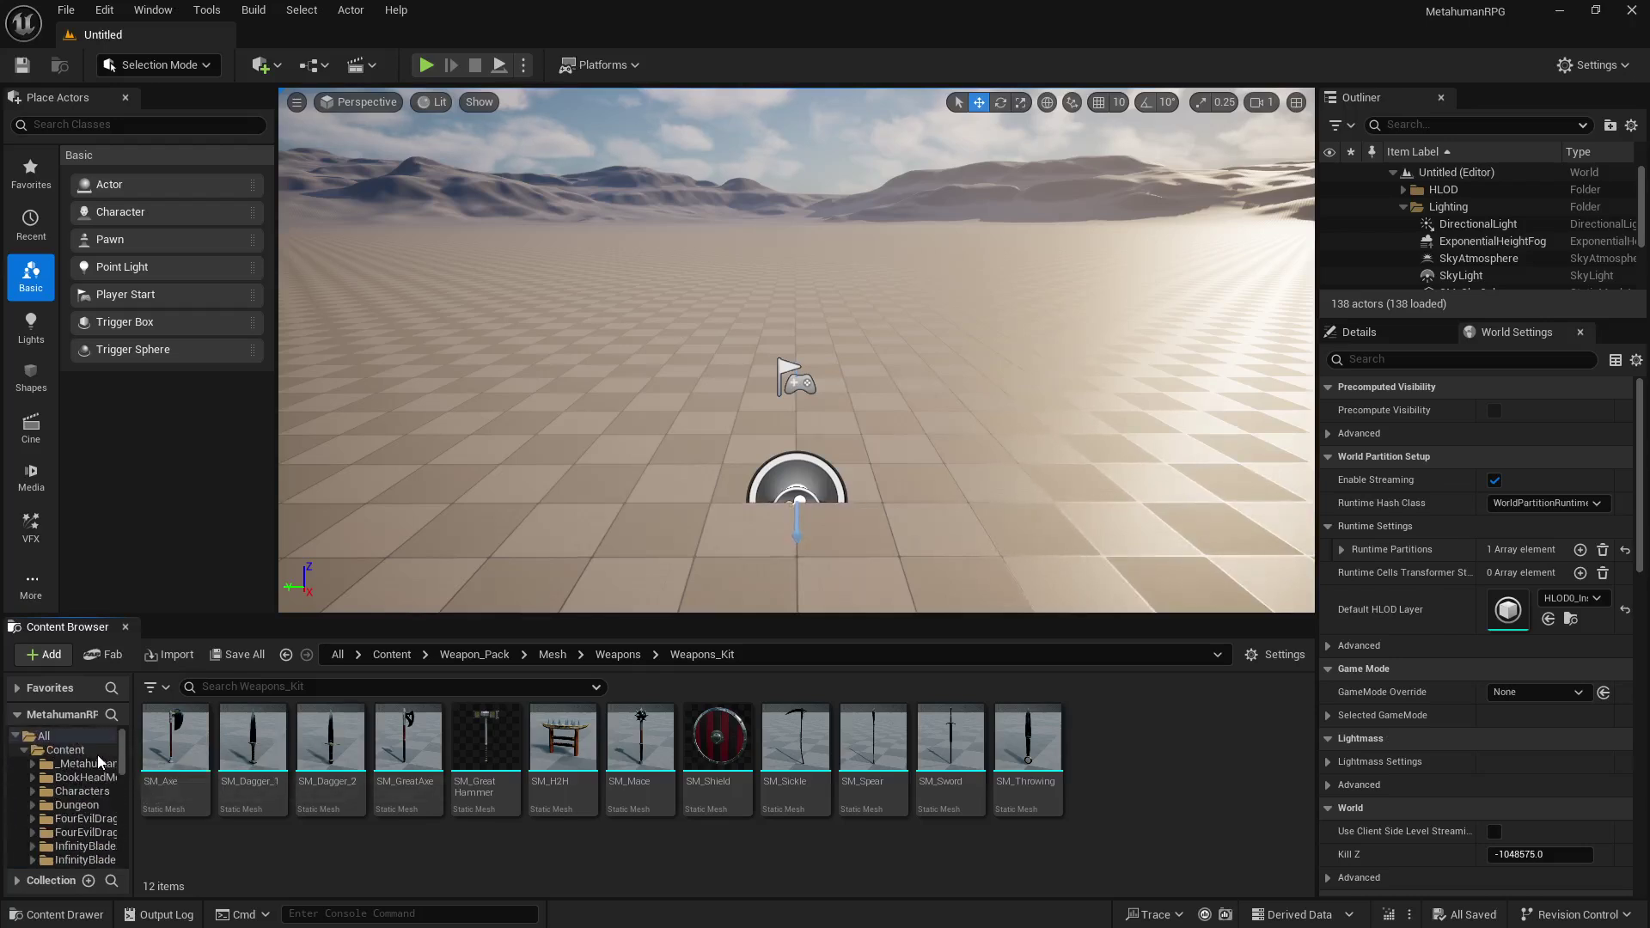
pyautogui.click(626, 654)
pyautogui.click(540, 655)
pyautogui.click(481, 655)
pyautogui.click(392, 655)
pyautogui.scroll(-1, 1116, 747)
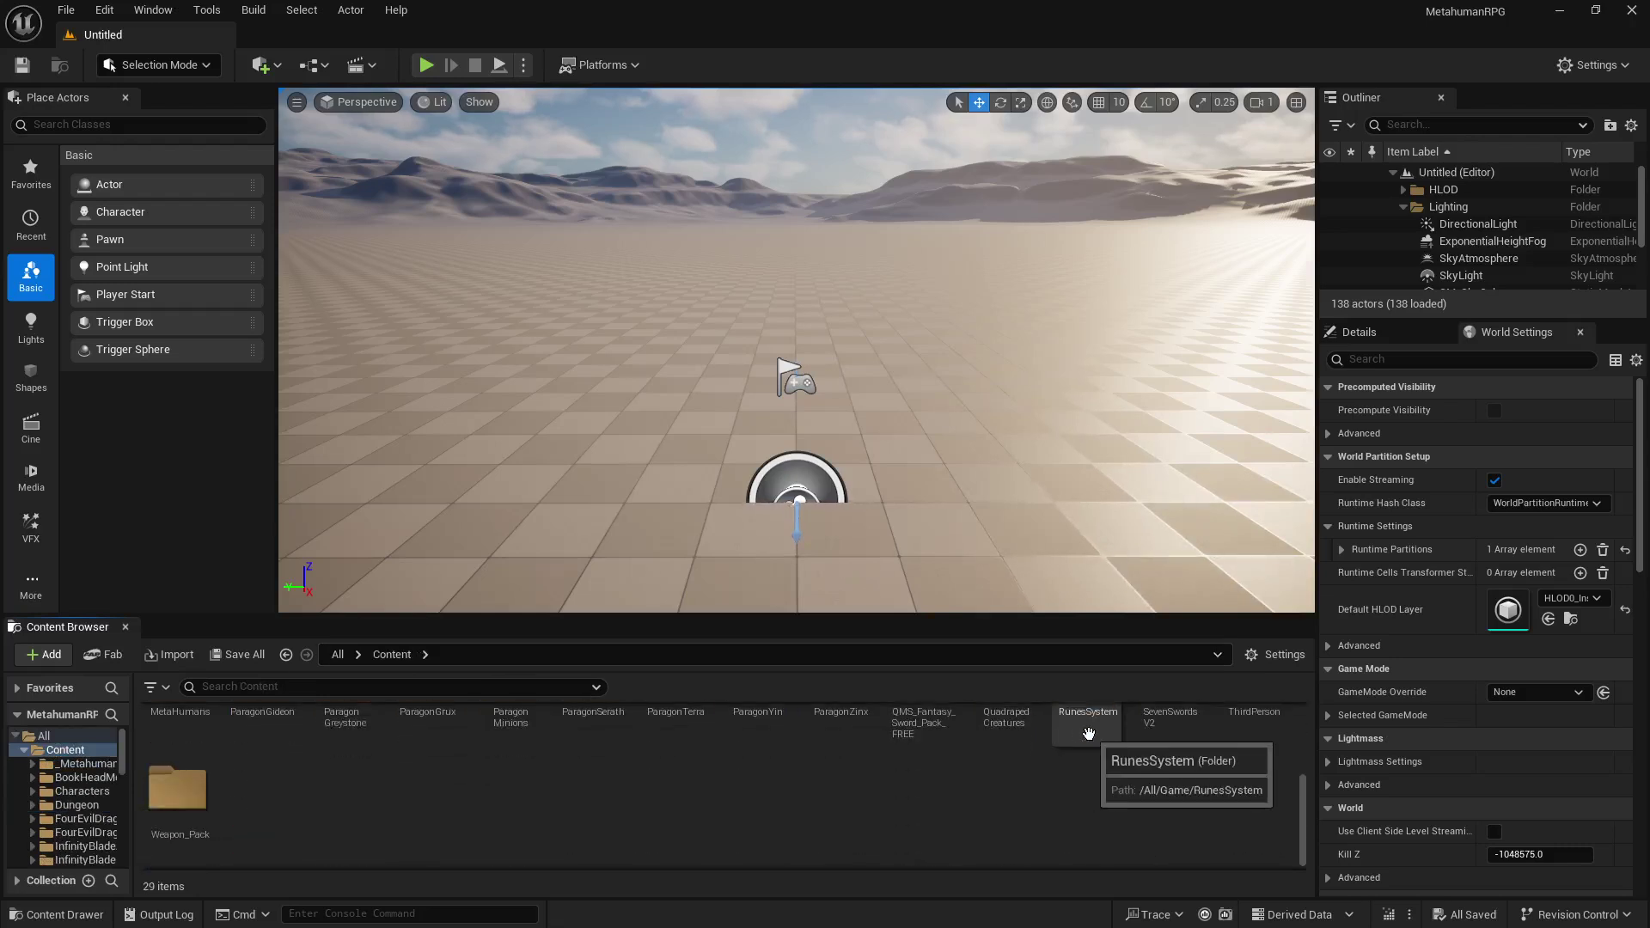
pyautogui.doubleClick(1169, 726)
pyautogui.doubleClick(330, 735)
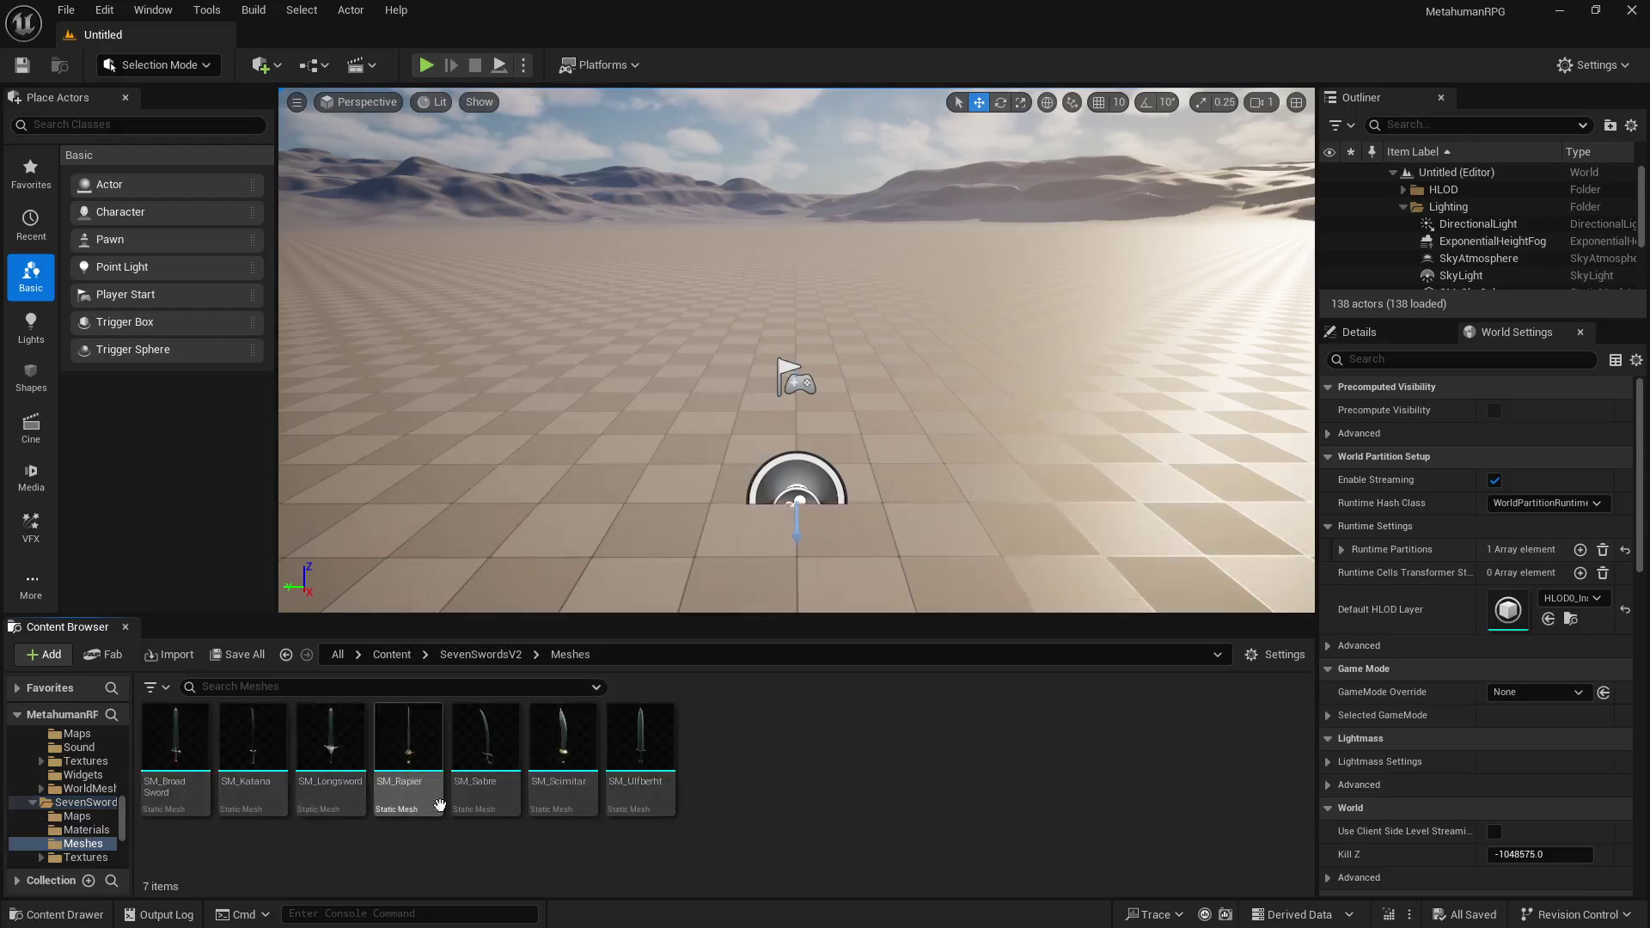
pyautogui.moveTo(661, 798)
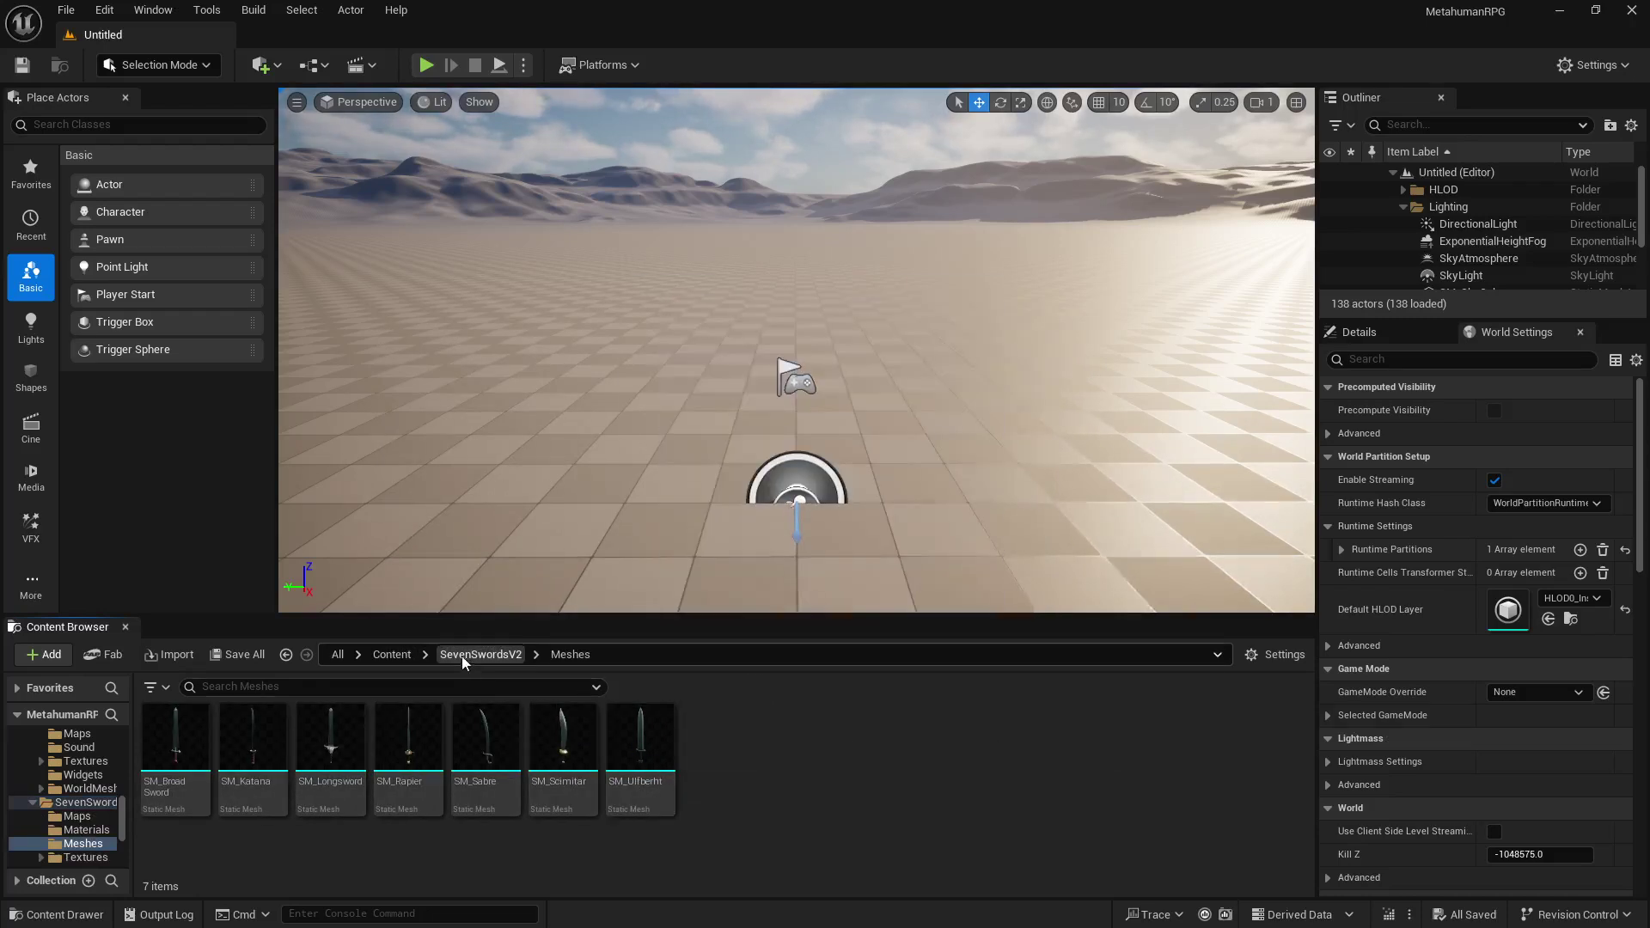
# Go back to the Content folder and open Geometries inside QMS_Fantasy_Sword_Pack_FREE to examine its swords.
pyautogui.click(414, 651)
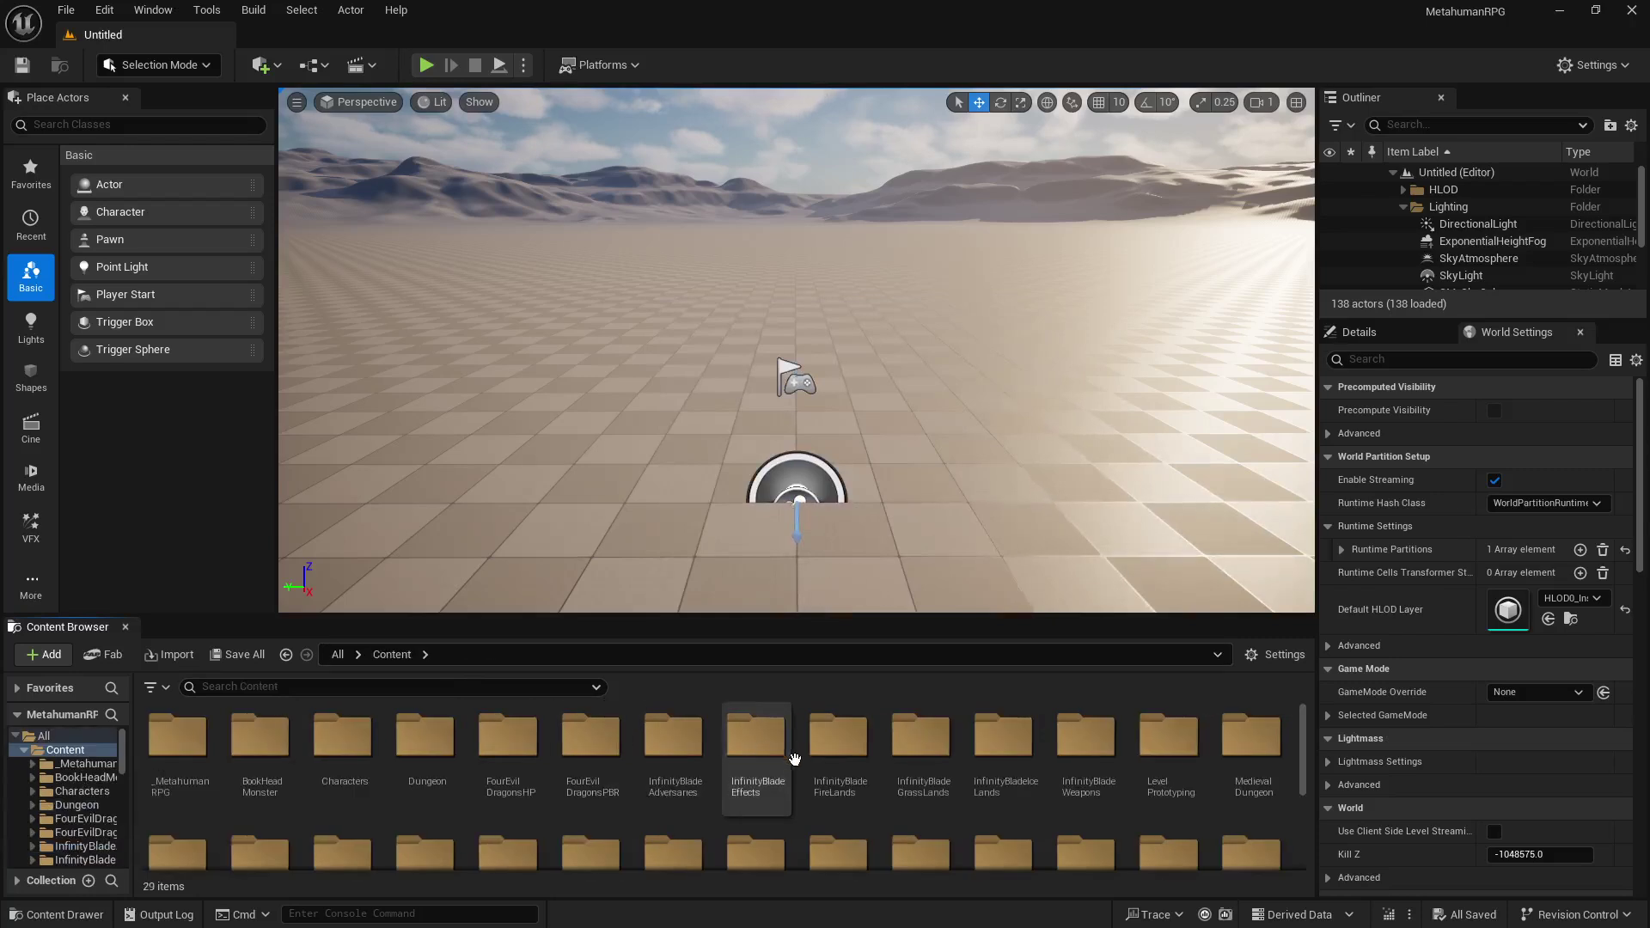
pyautogui.scroll(-2, 697, 783)
pyautogui.scroll(2, 698, 783)
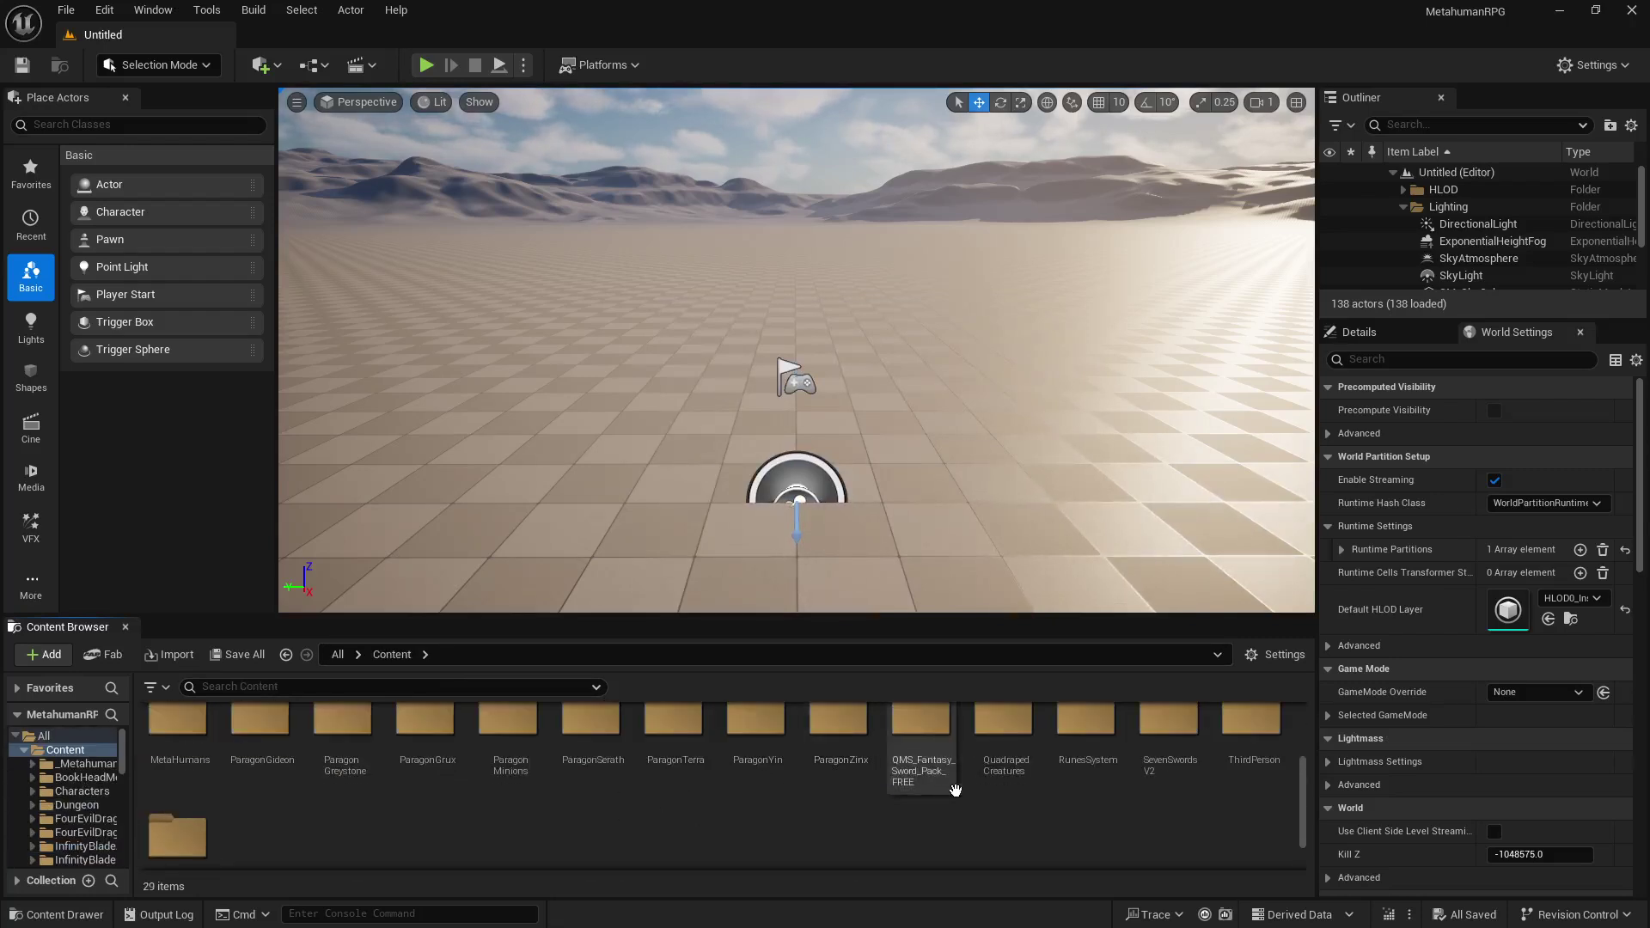
pyautogui.doubleClick(927, 746)
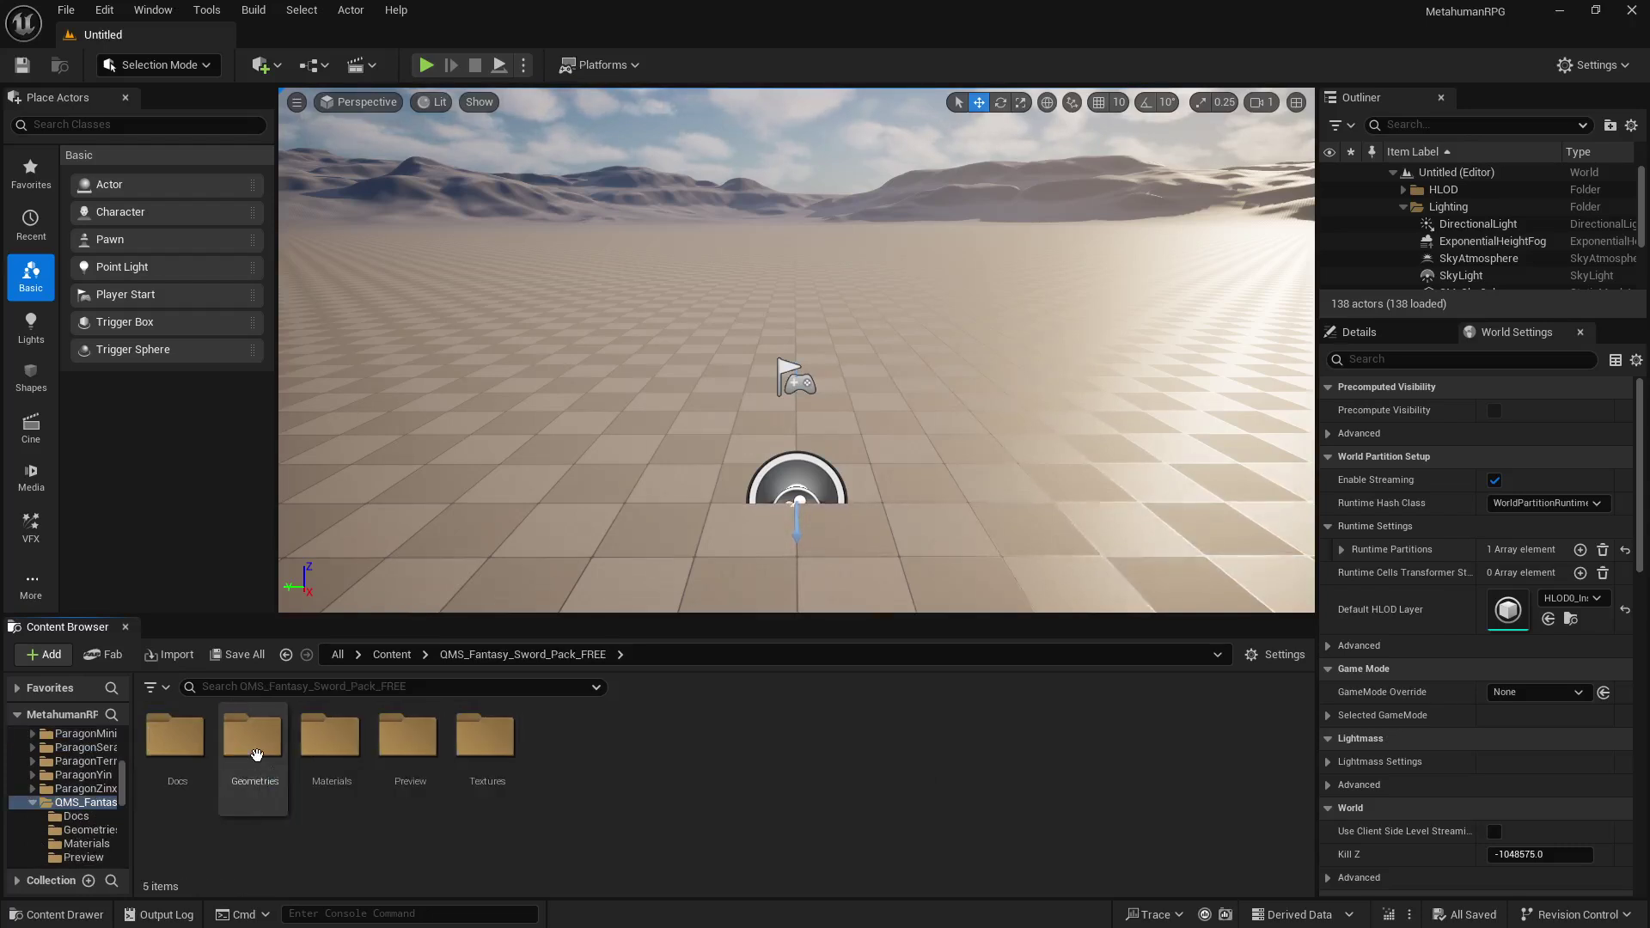
pyautogui.doubleClick(232, 780)
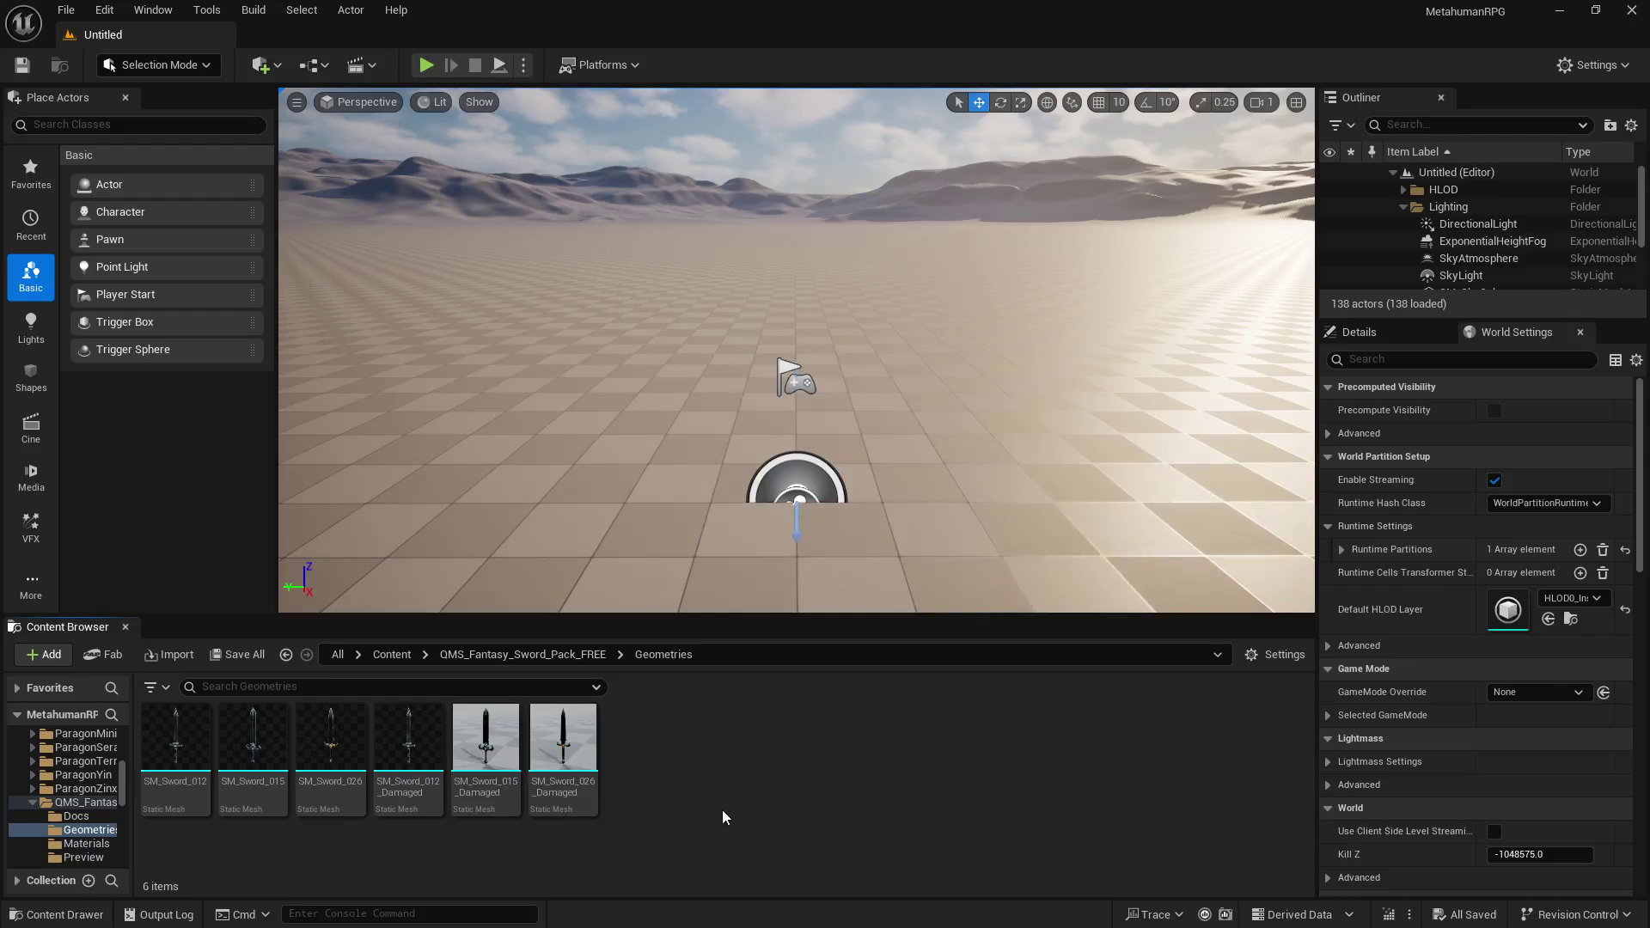
# Open the SK_Mannequin skeleton, found by searching Content for "sk_man", and filter its bone tree by "socket".
pyautogui.moveTo(126, 771); pyautogui.dragTo(107, 737)
pyautogui.click(81, 738)
pyautogui.doubleClick(253, 739)
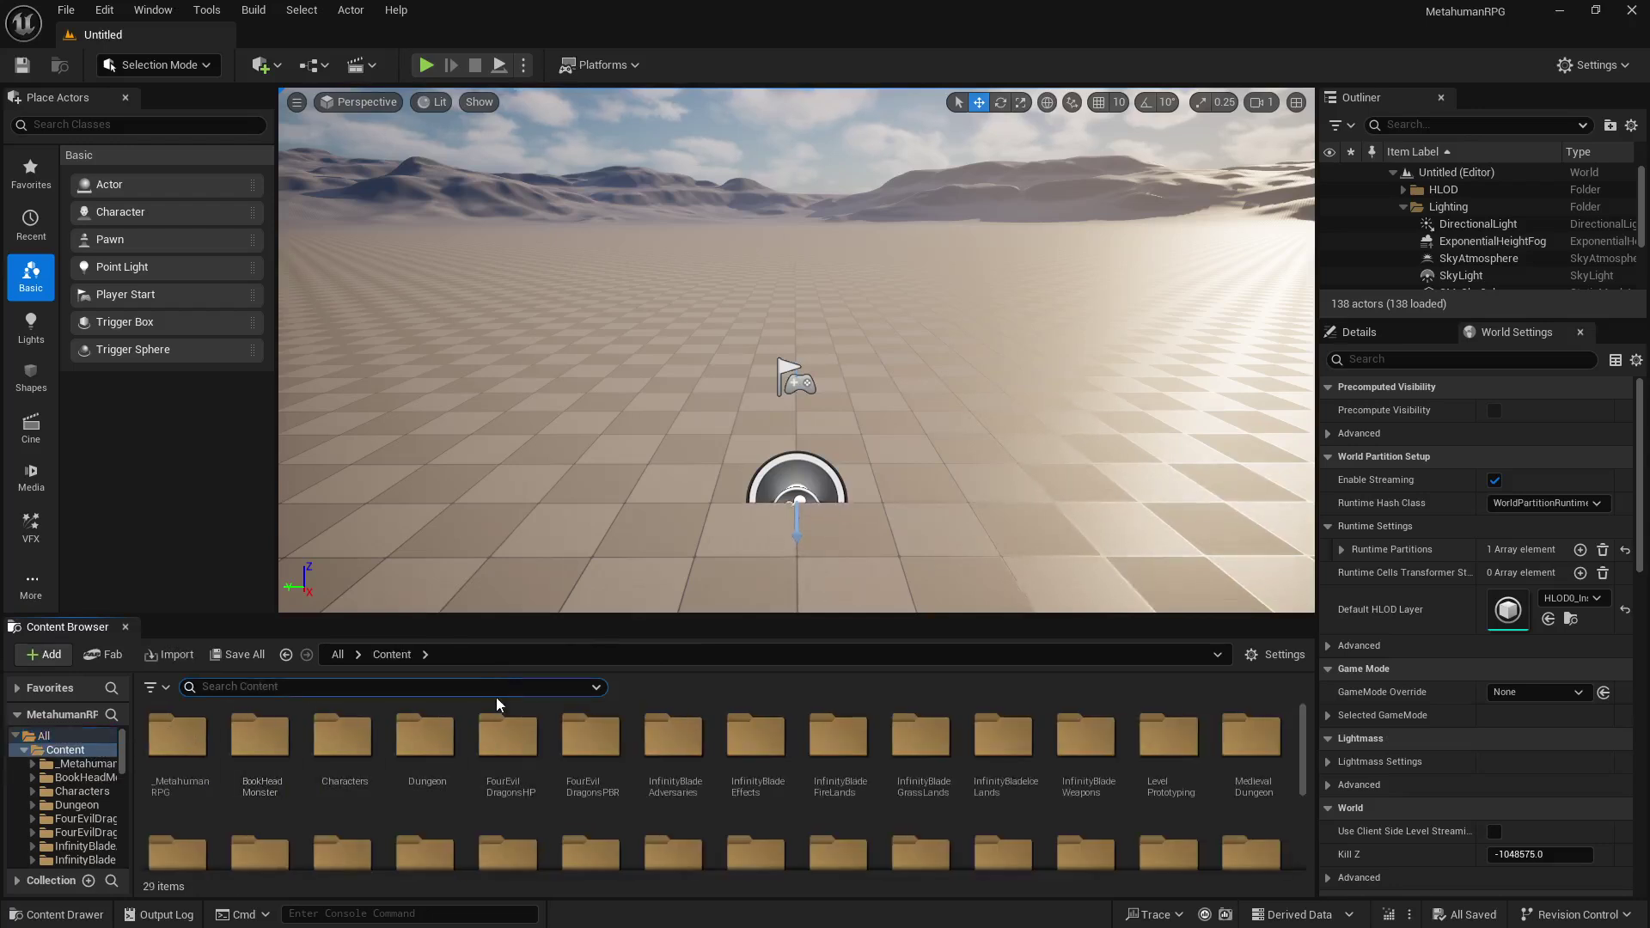
pyautogui.write('sk_man')
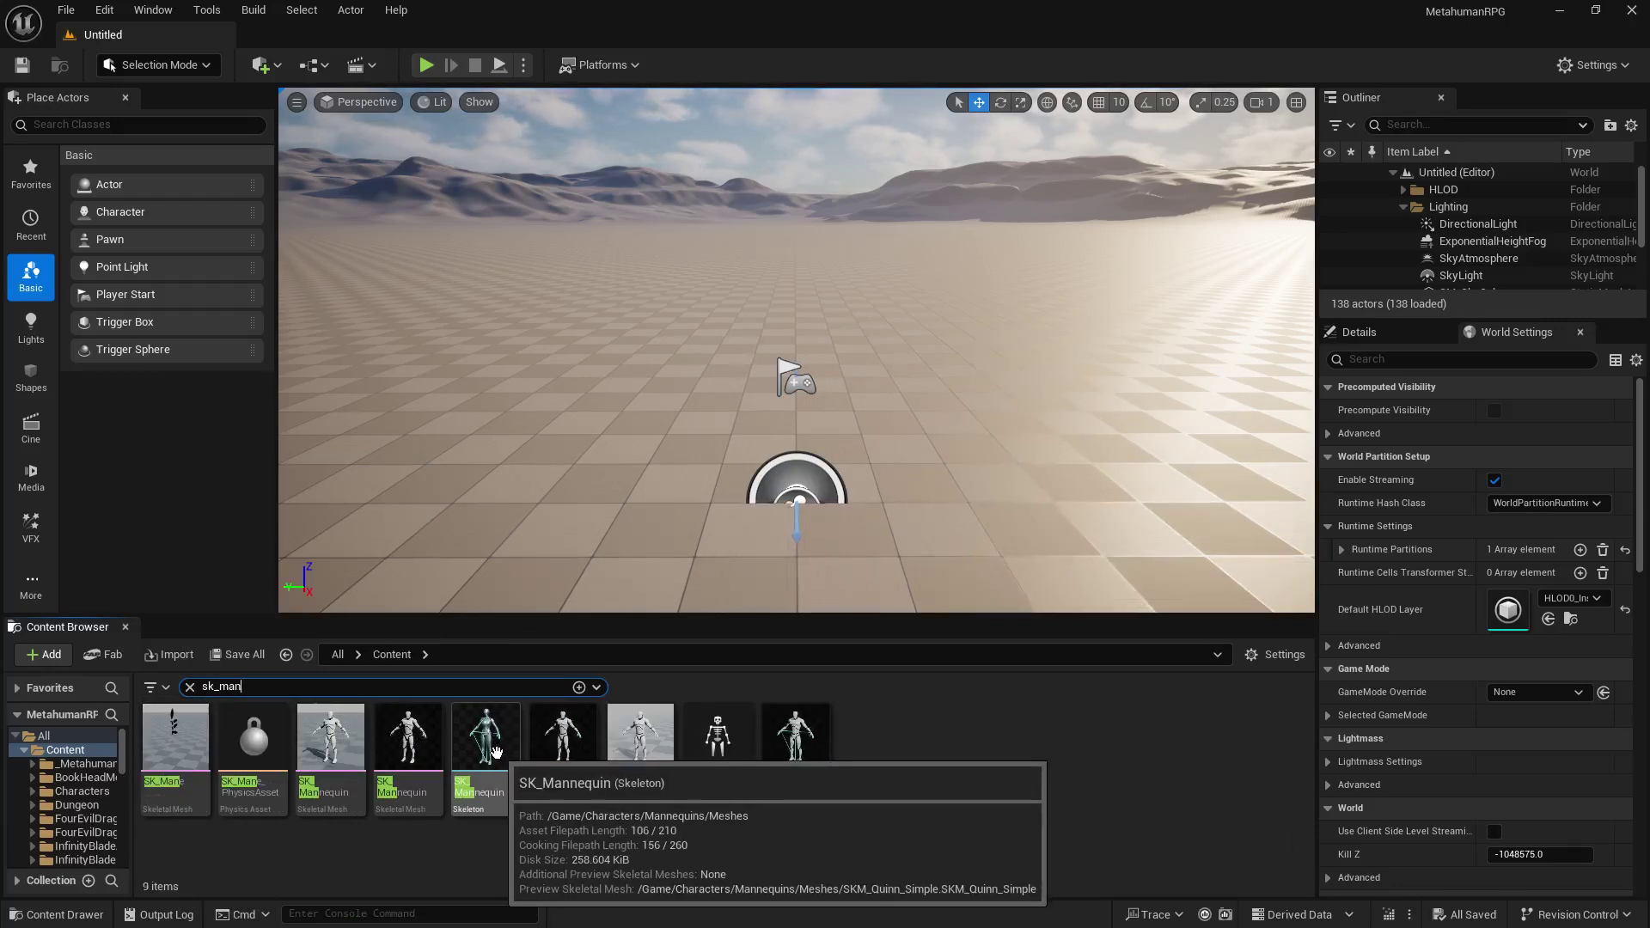
pyautogui.doubleClick(497, 756)
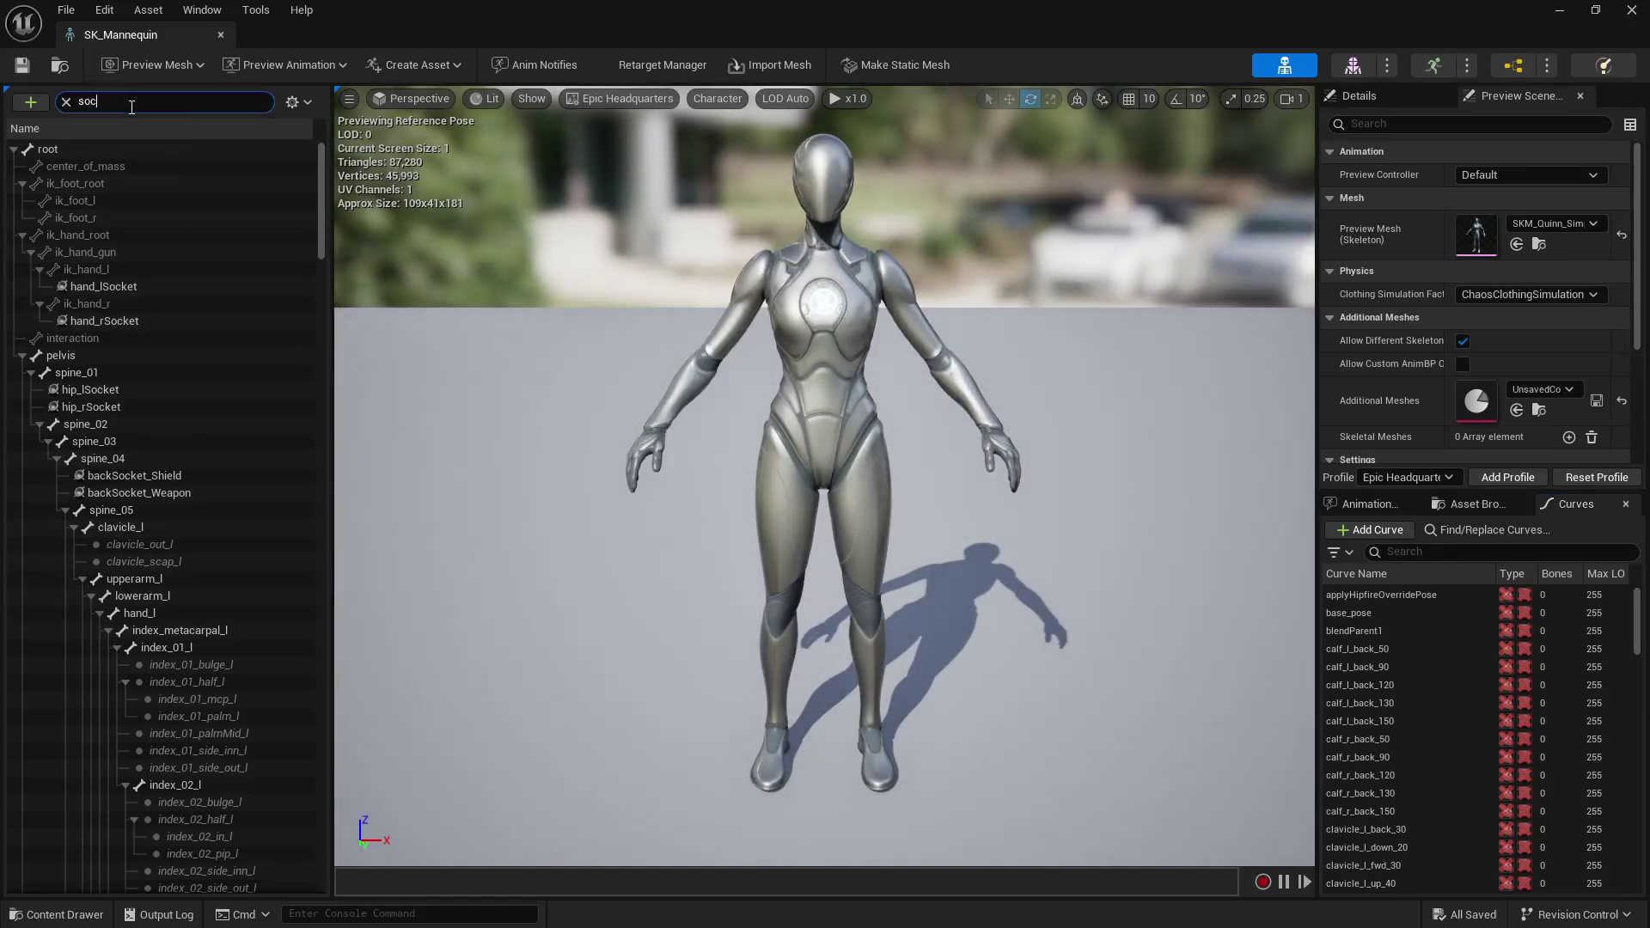
pyautogui.write('ket')
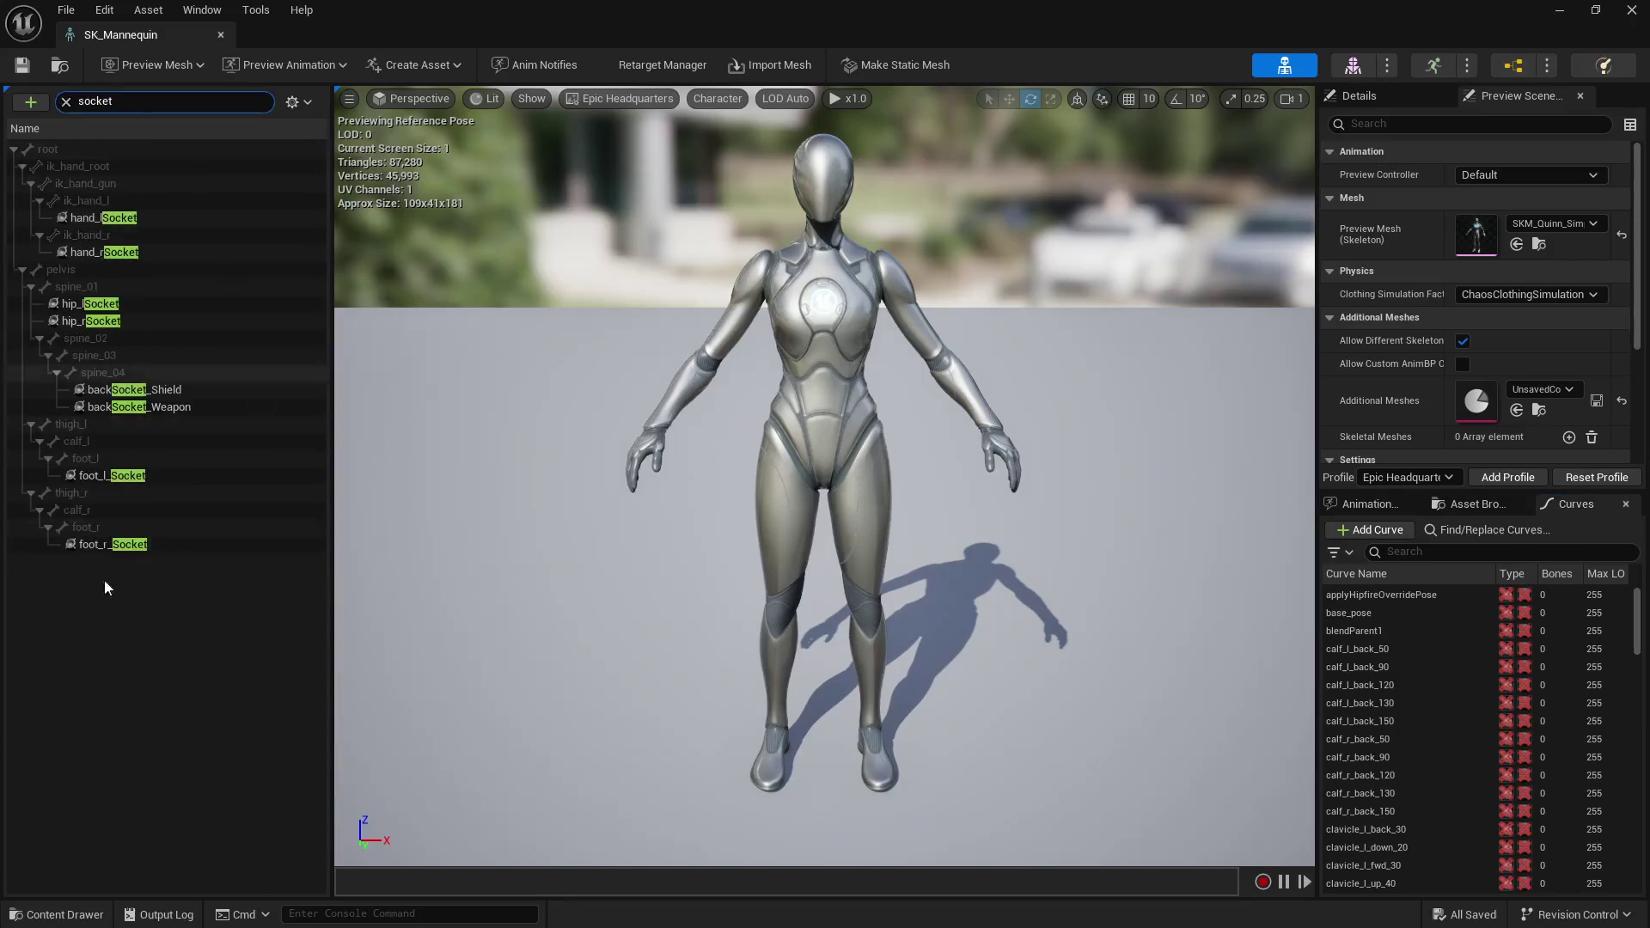
# Add SM_Katana as the preview asset on hand_lSocket, finding the mesh with the search "sm_ka".
pyautogui.rightClick(128, 217)
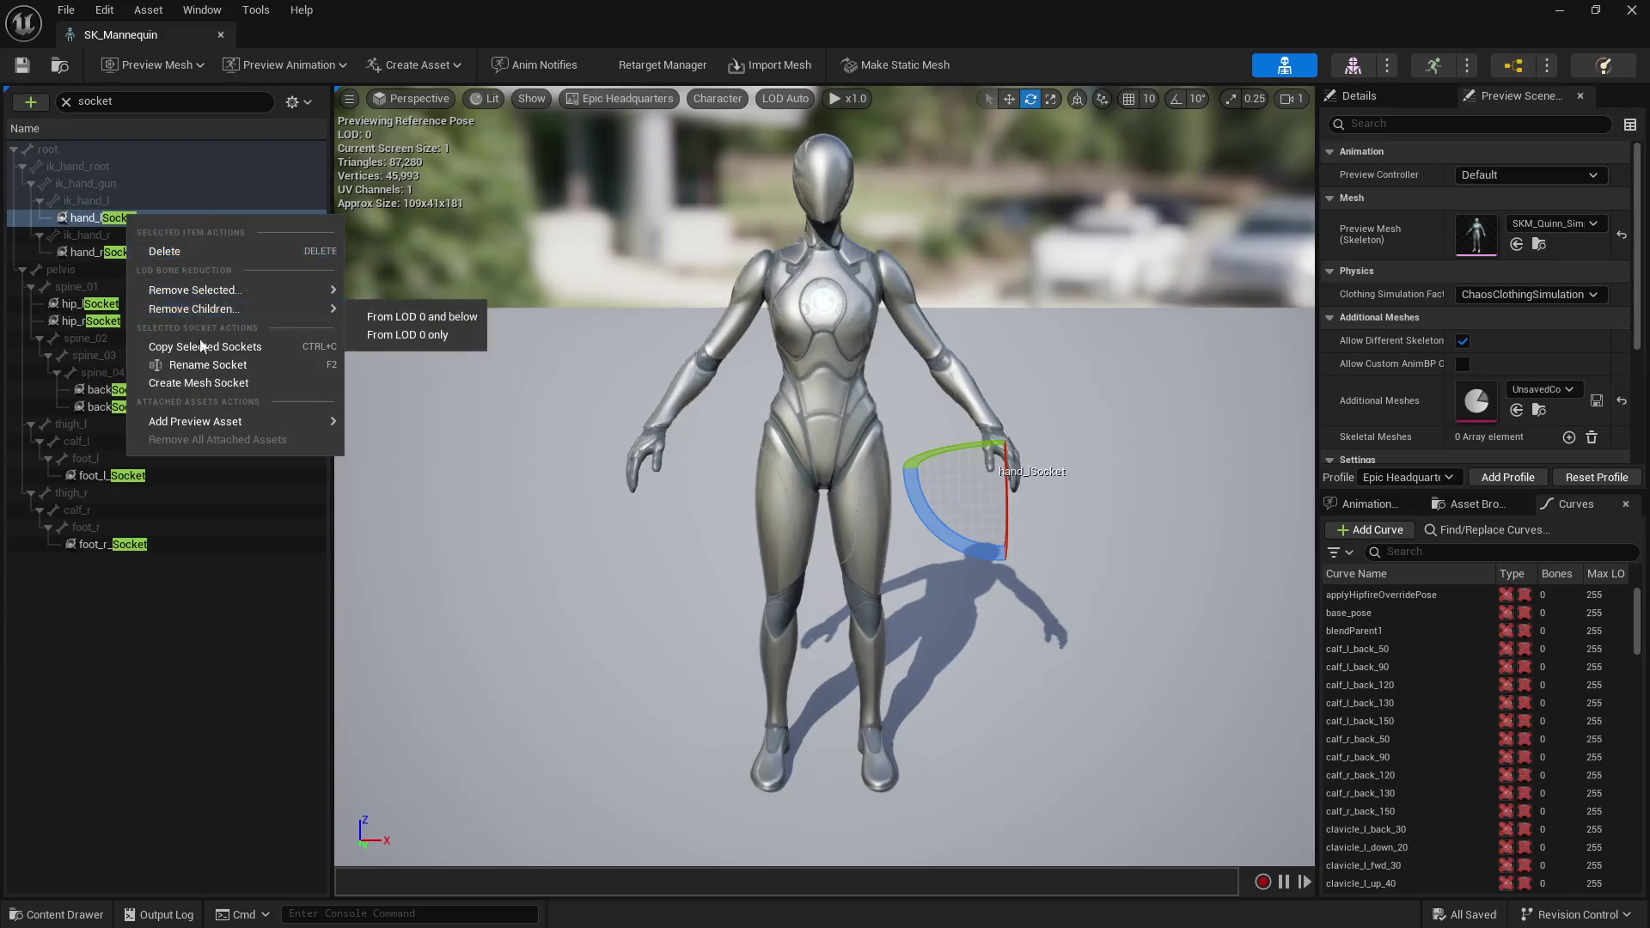
pyautogui.moveTo(219, 417)
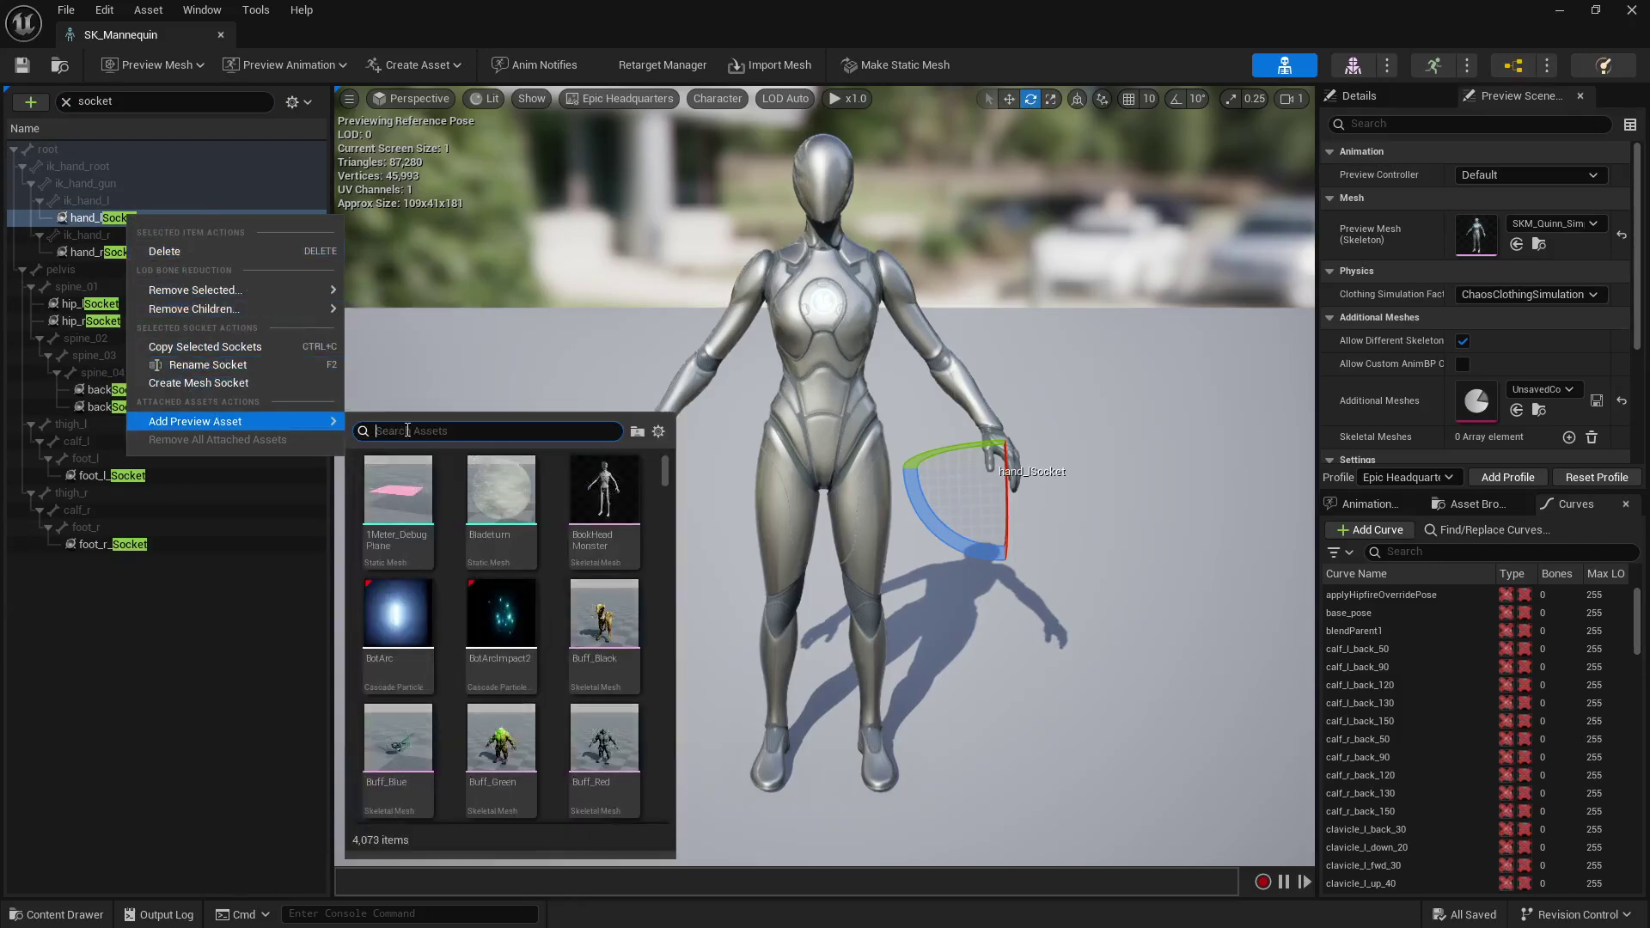
pyautogui.write('sm_')
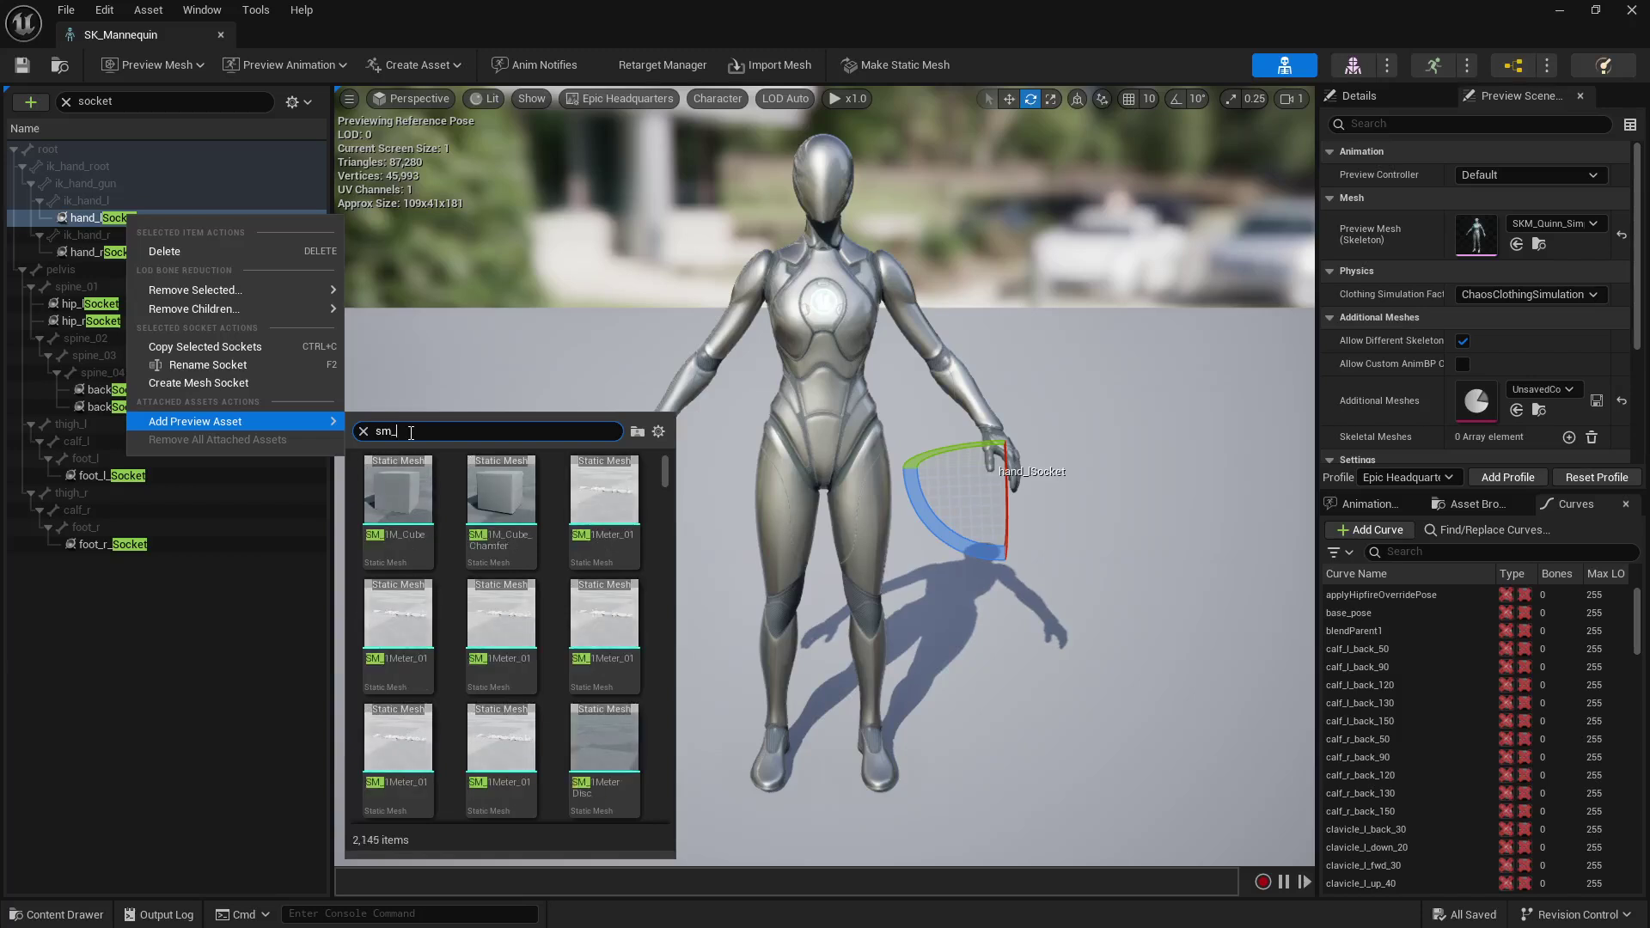
pyautogui.scroll(-6, 498, 619)
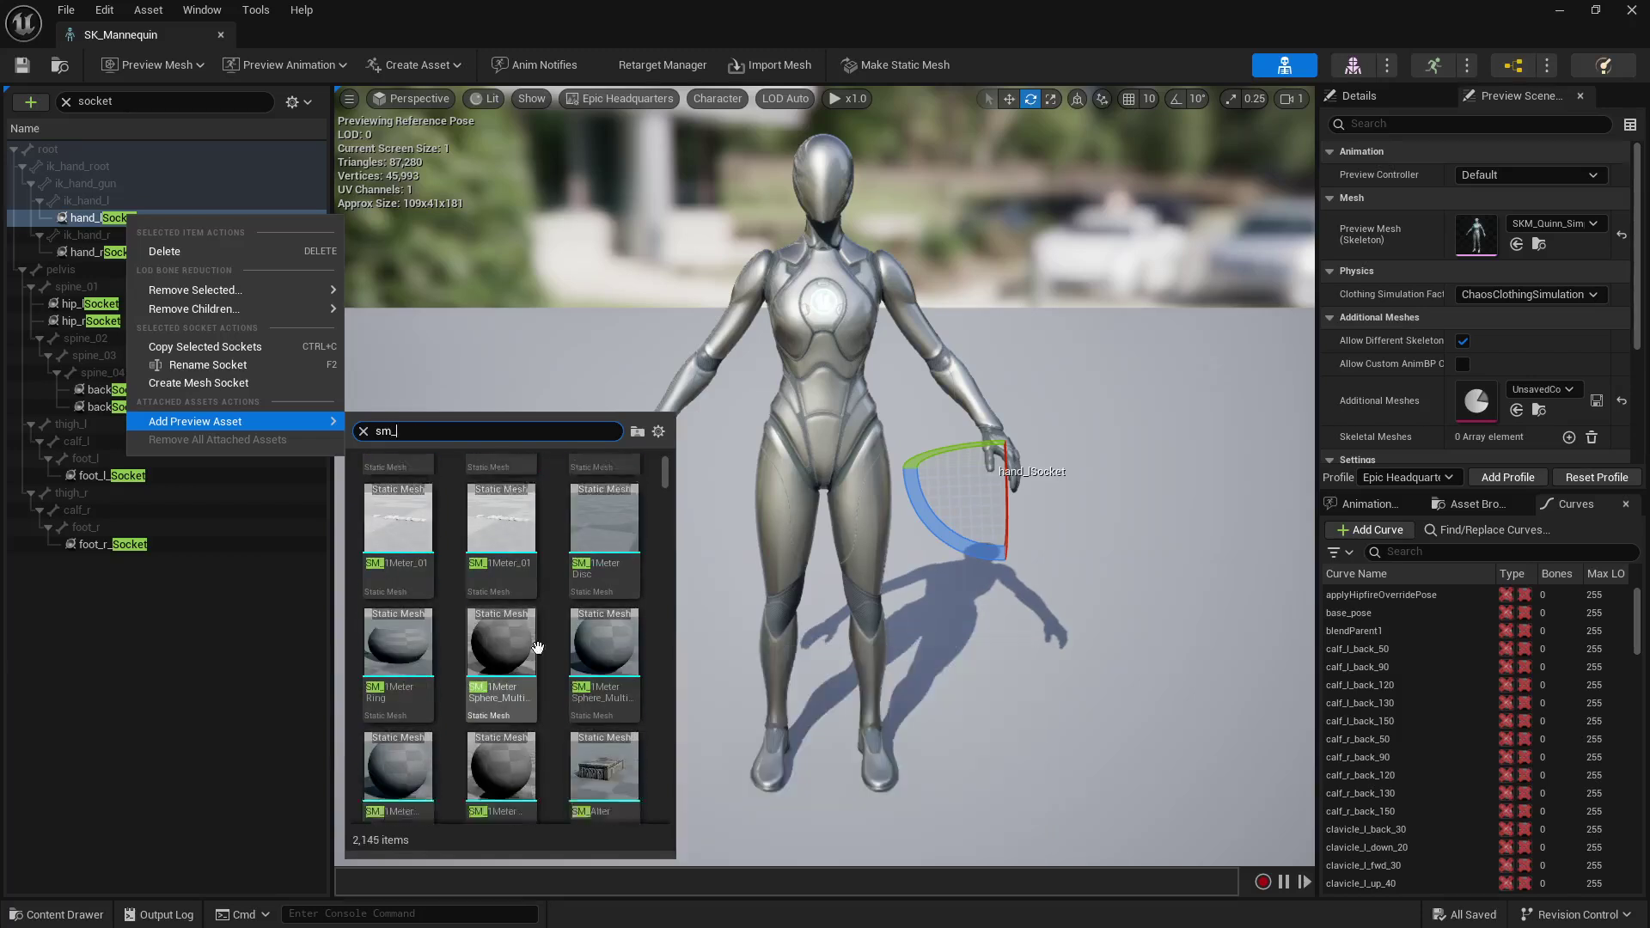
pyautogui.scroll(-5, 552, 659)
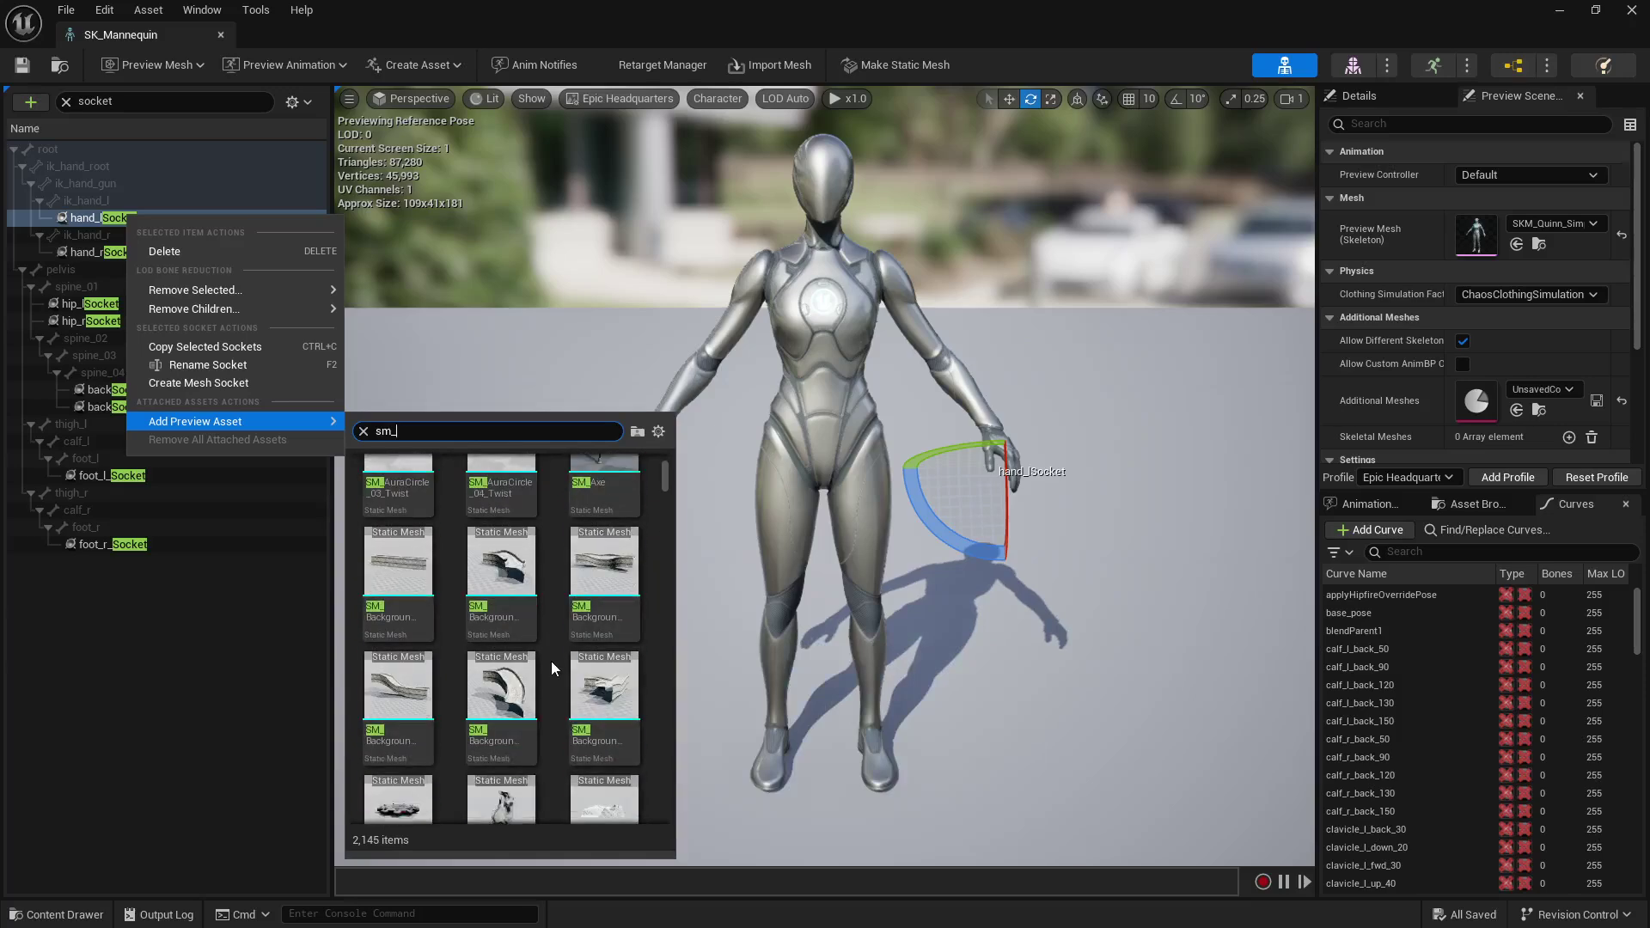
pyautogui.scroll(-5, 553, 657)
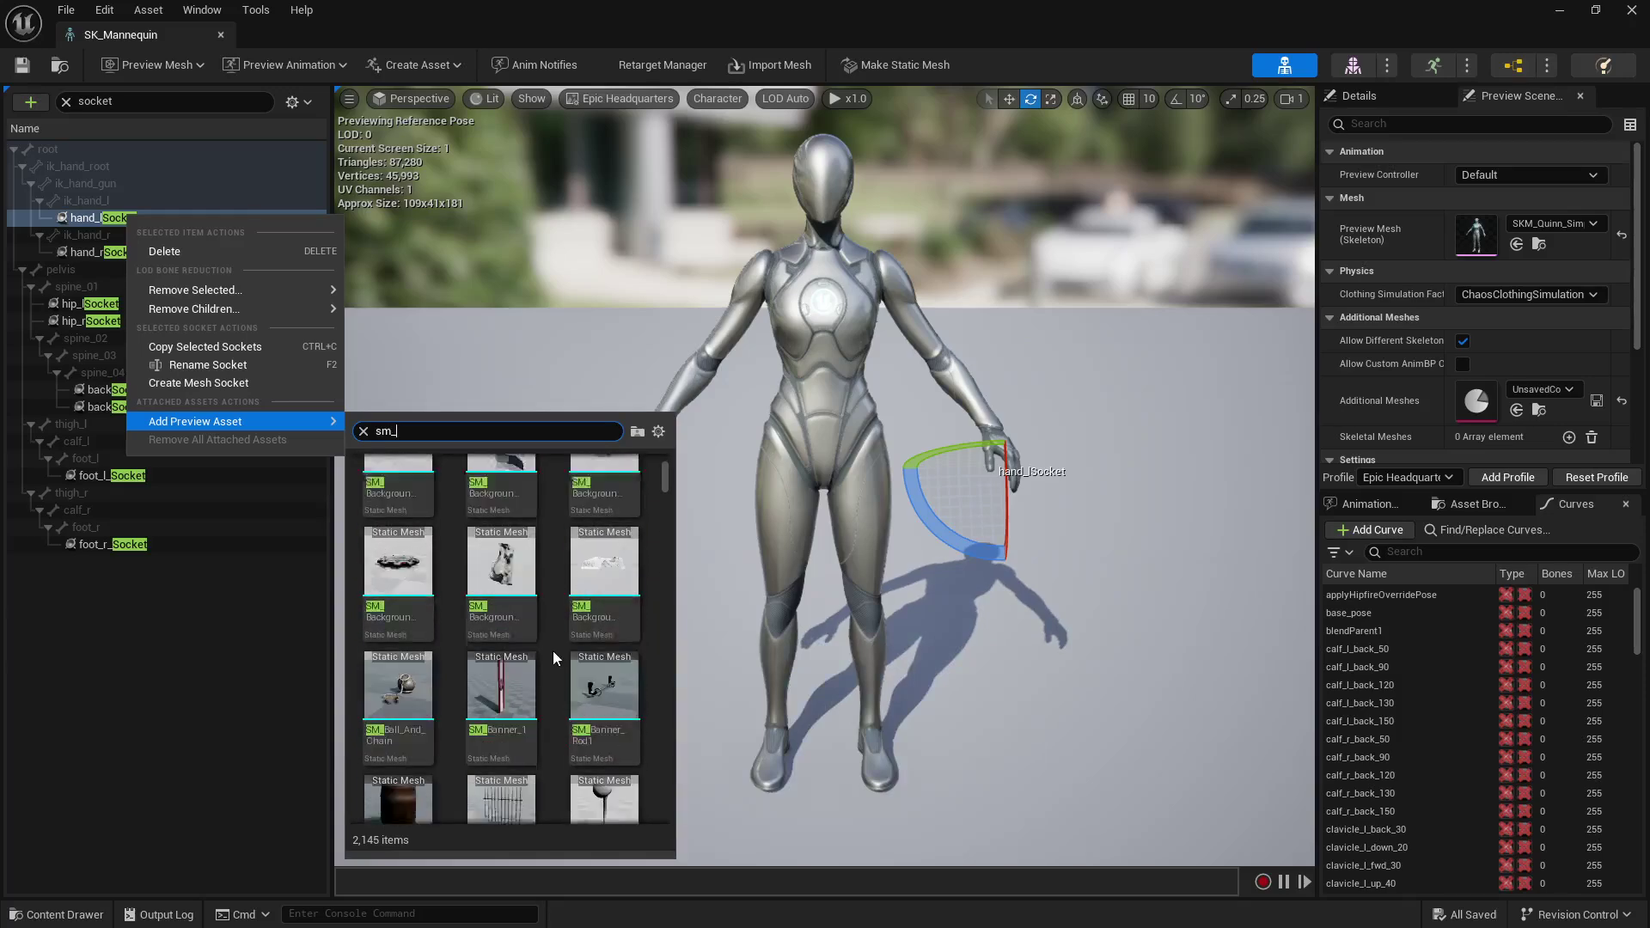
pyautogui.scroll(-8, 554, 657)
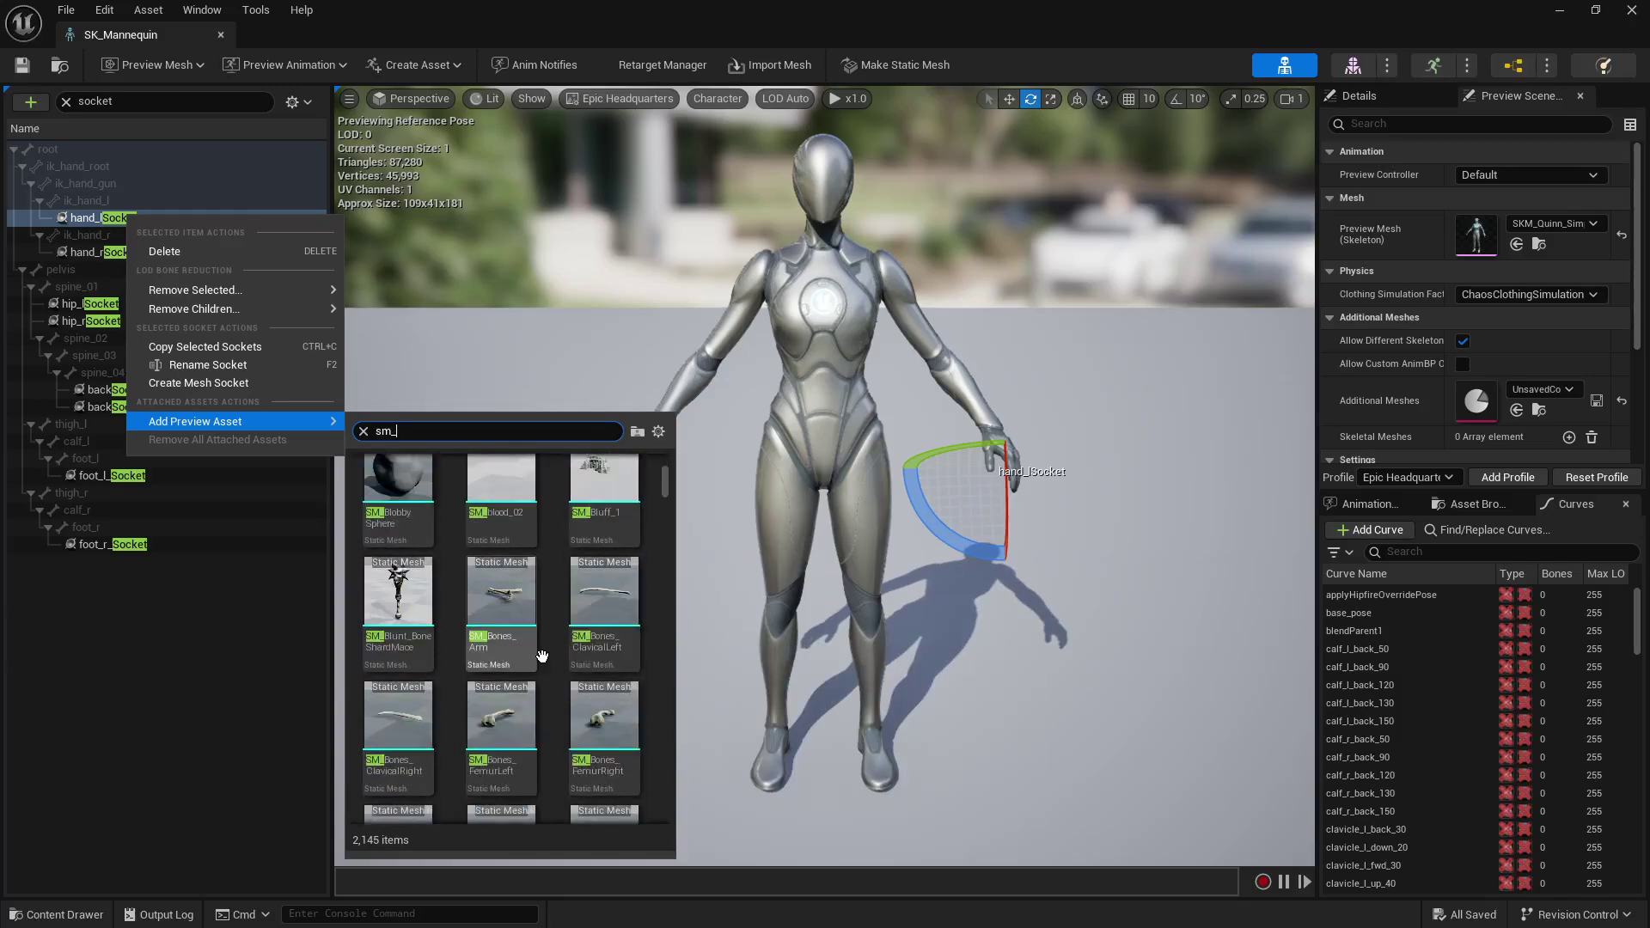
pyautogui.scroll(-5, 539, 655)
pyautogui.moveTo(666, 498); pyautogui.dragTo(662, 532)
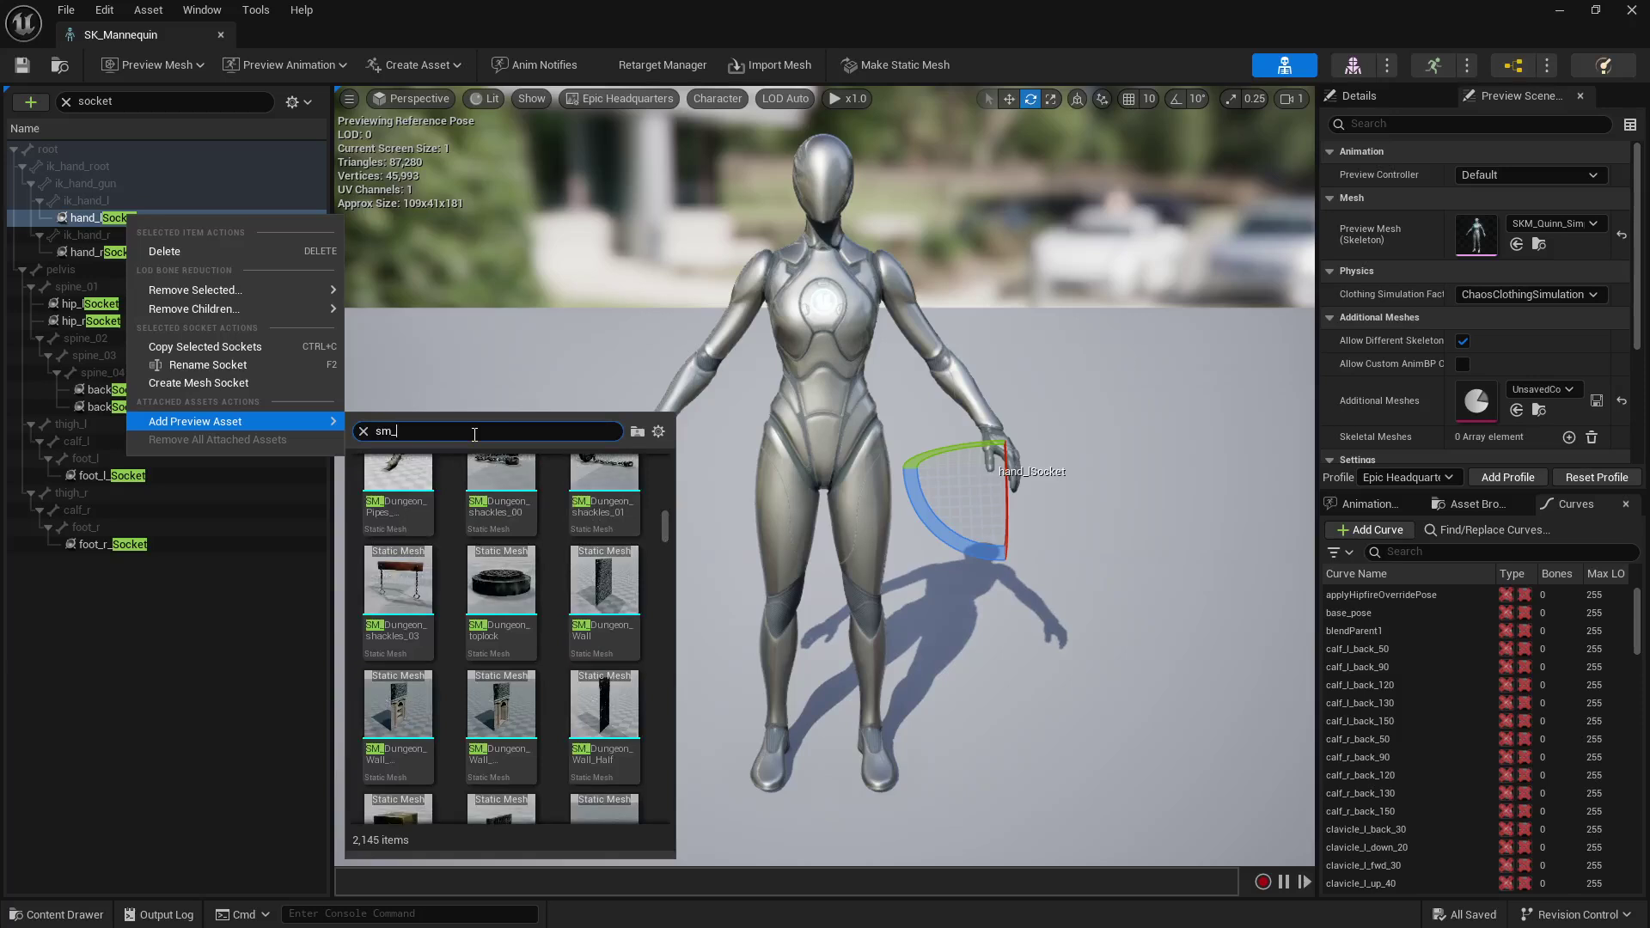
pyautogui.write('ka')
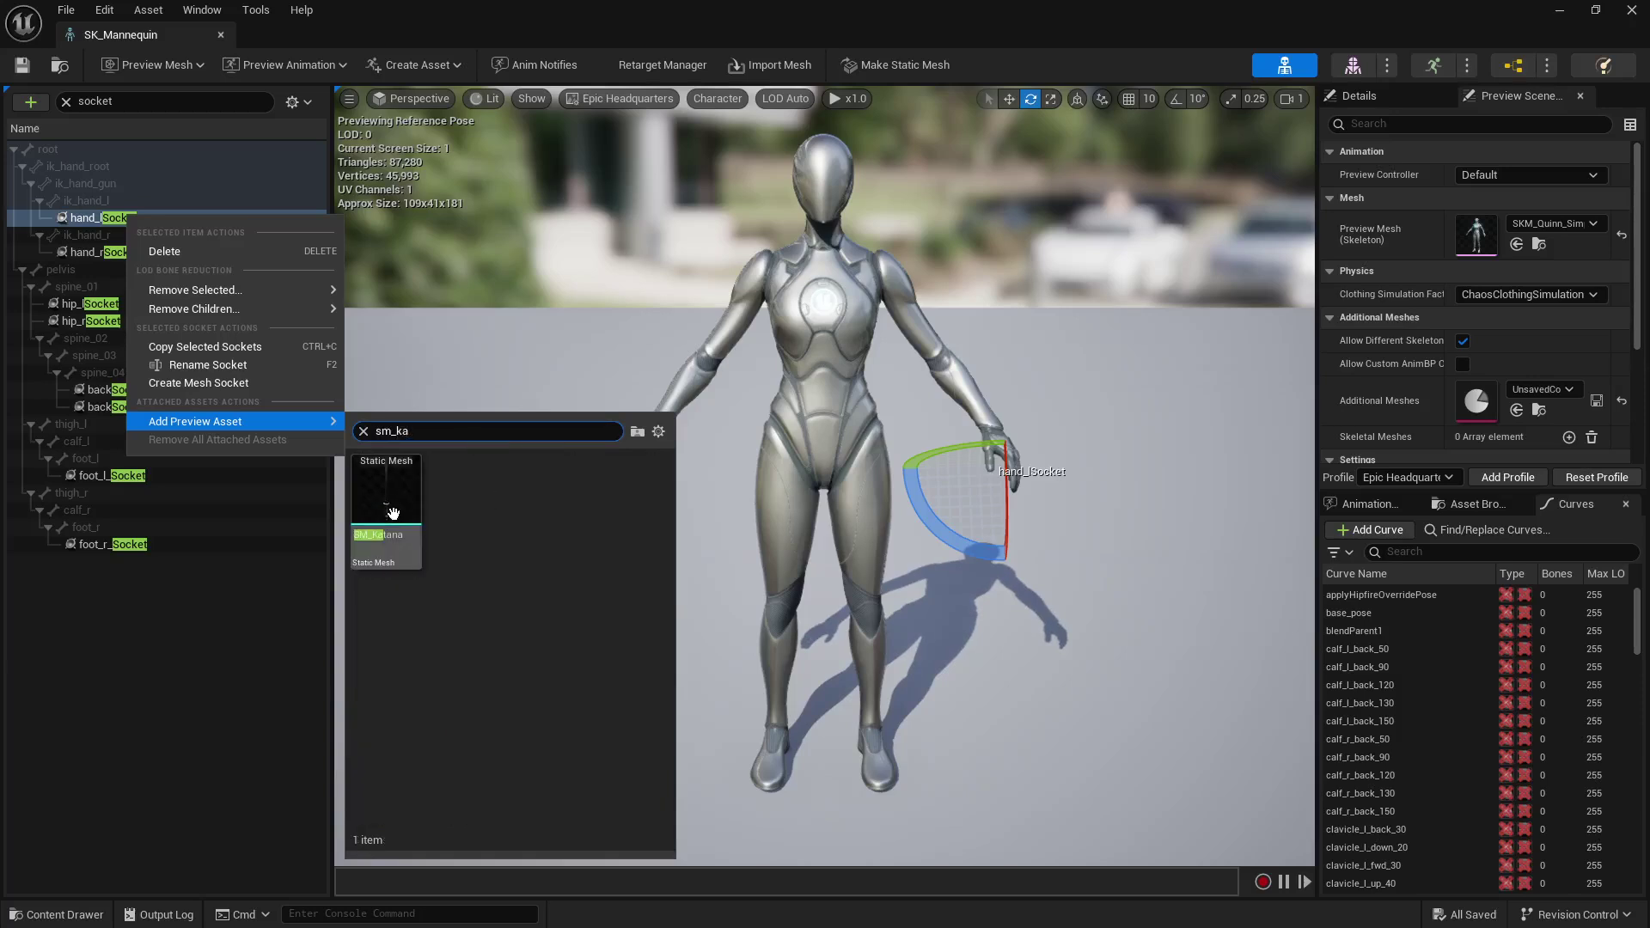
pyautogui.click(404, 530)
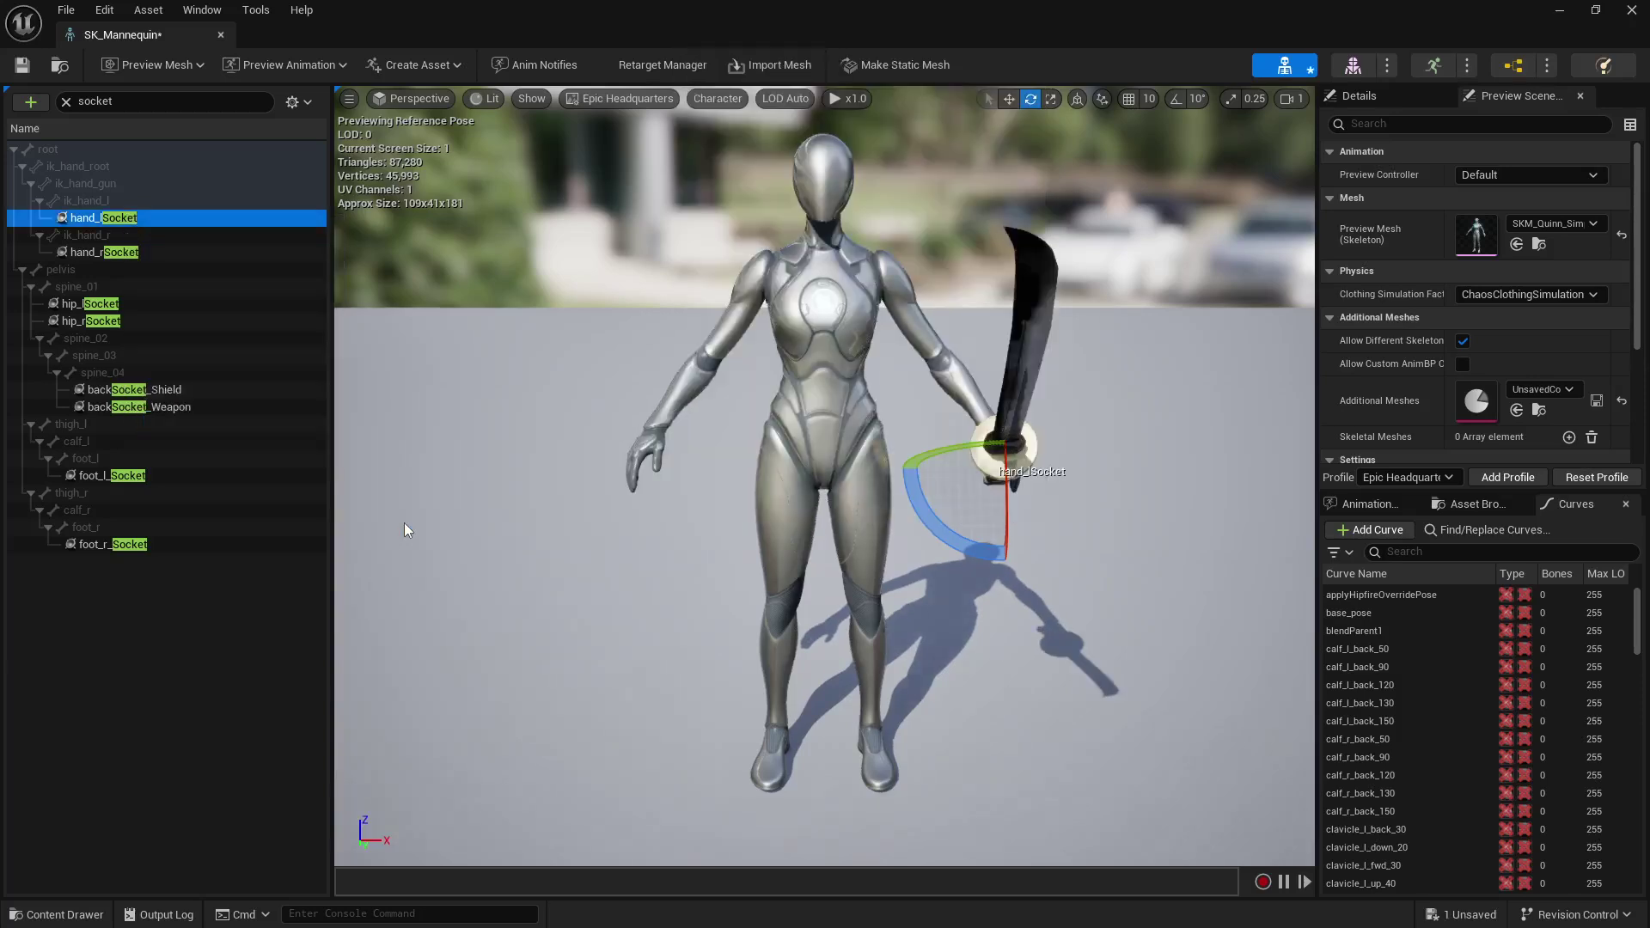
# Add SM_Katana as the preview asset on hand_rSocket, finding the mesh with the search "sm_kat".
pyautogui.click(116, 250)
pyautogui.rightClick(116, 251)
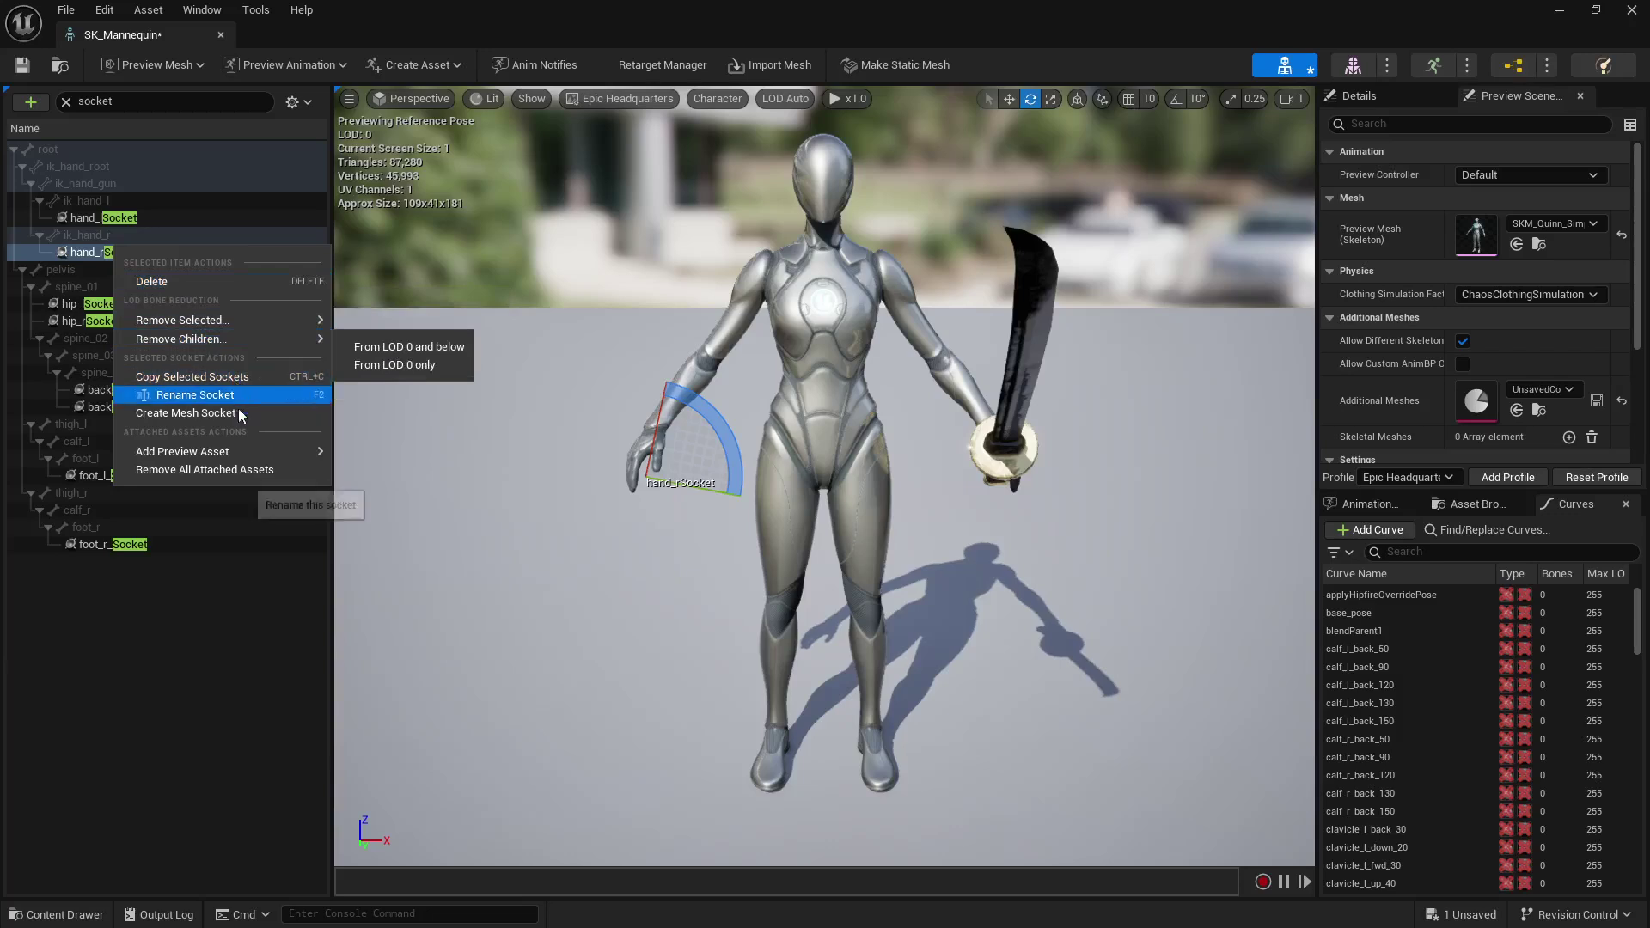
pyautogui.moveTo(245, 450)
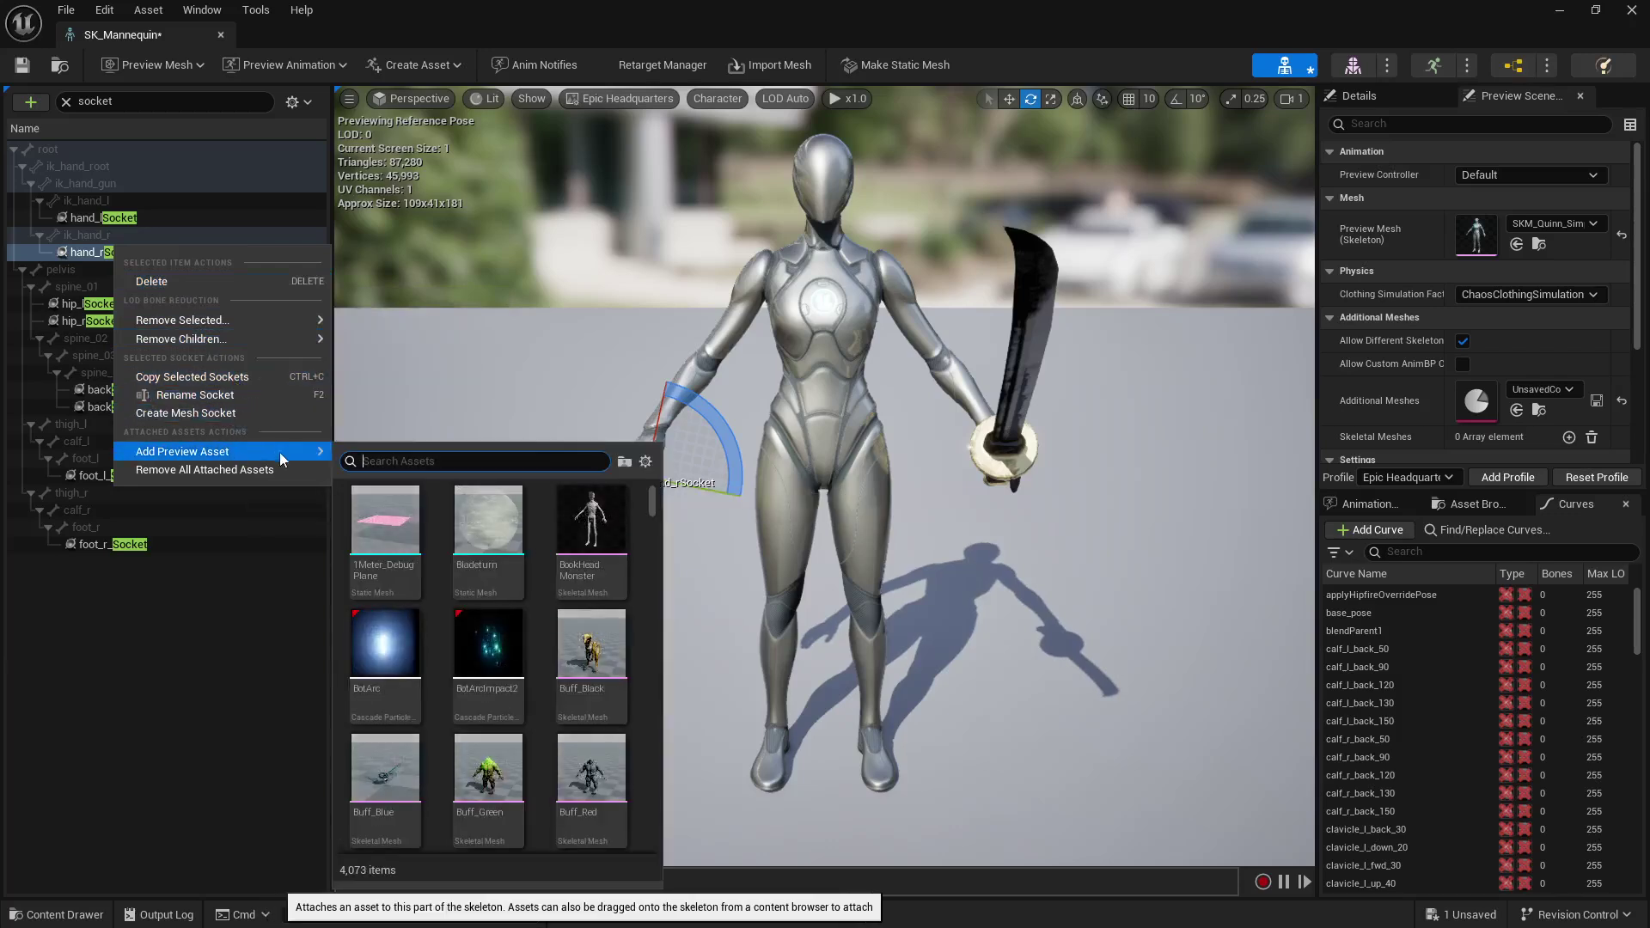
pyautogui.write('sm')
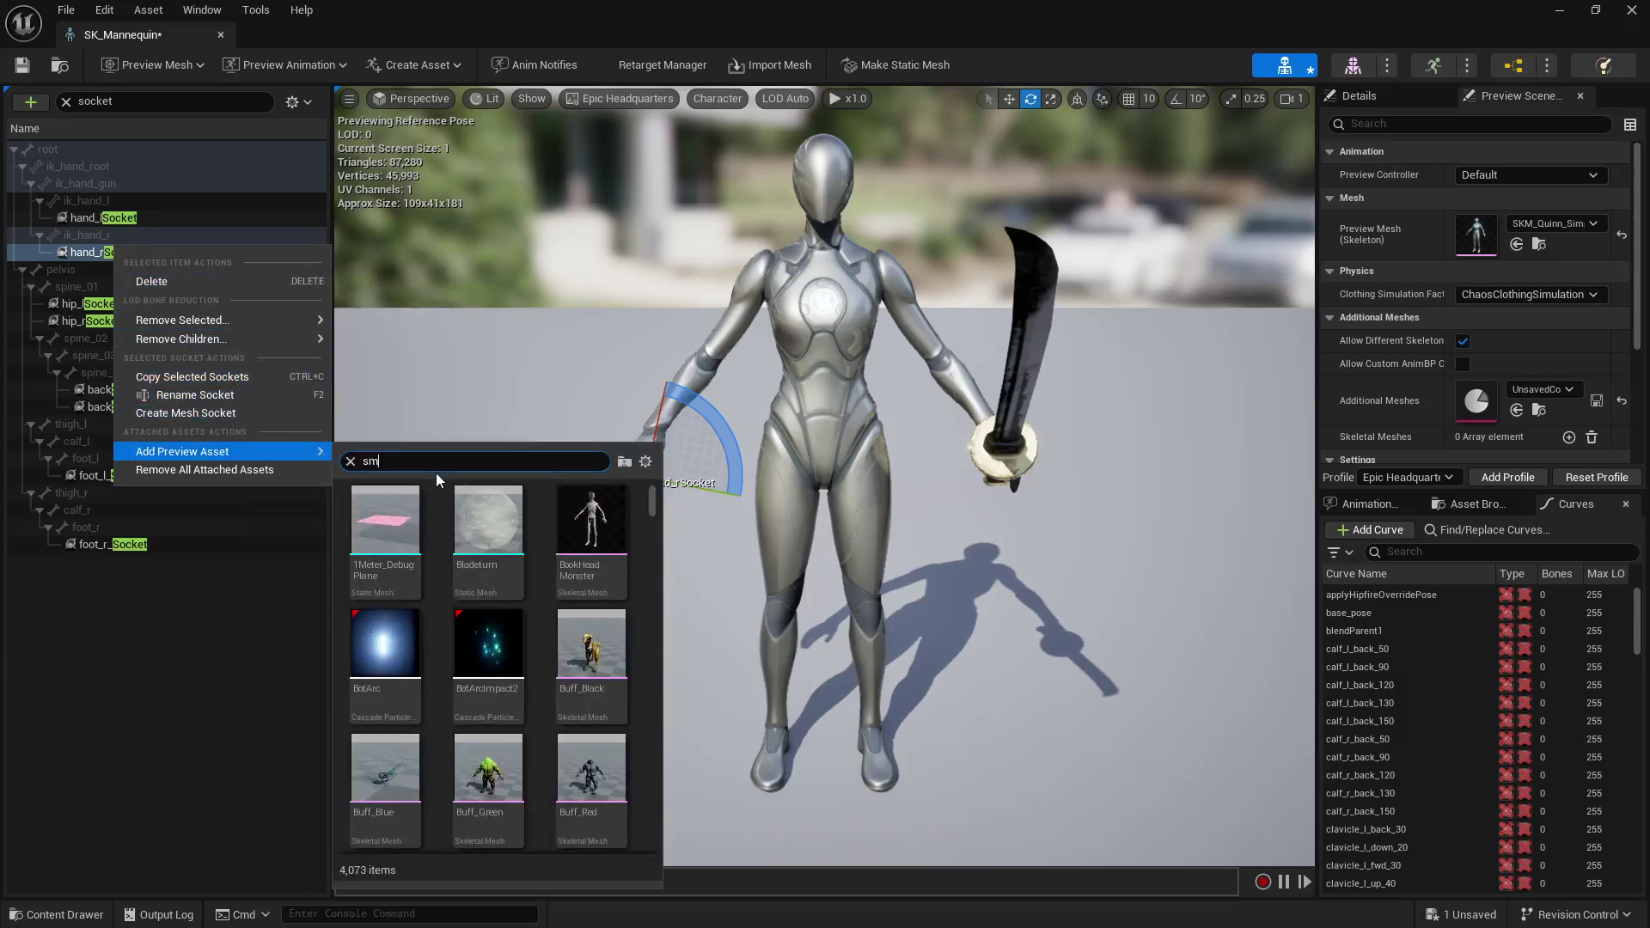
pyautogui.write('_kat')
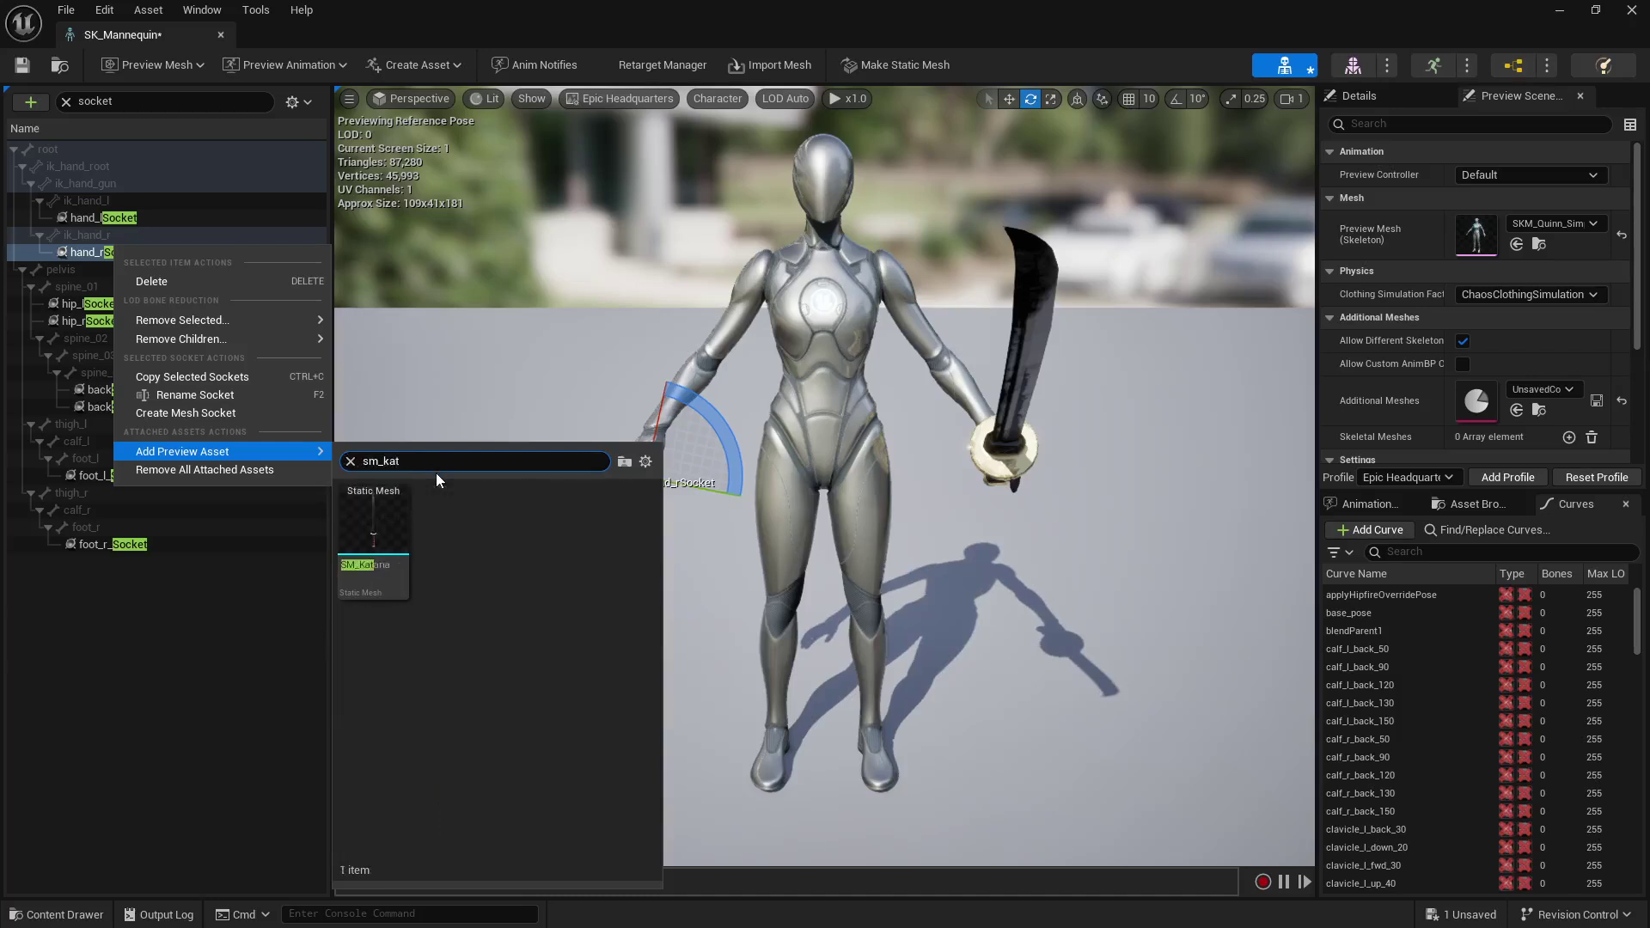
pyautogui.click(394, 568)
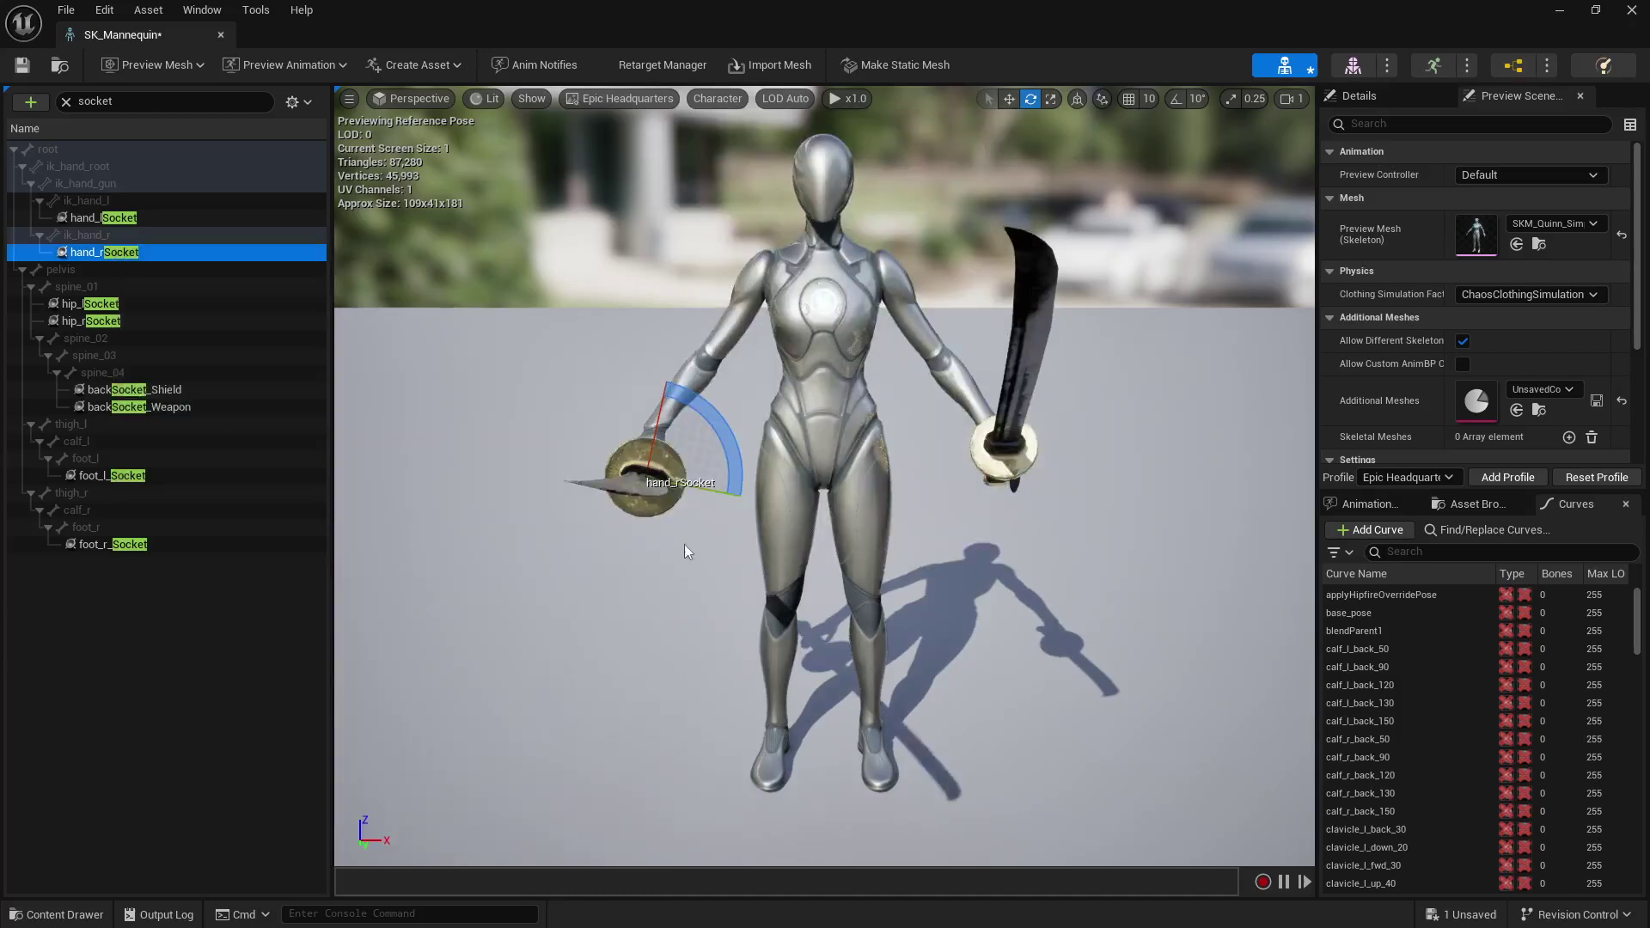
# View both katanas from a raised angle and try the move, rotate and scale gizmos on hand_rSocket, ending on scale.
pyautogui.press('s')
pyautogui.moveTo(700, 348)
pyautogui.mouseDown(button='right')
pyautogui.moveTo(716, 344)
pyautogui.moveTo(705, 288)
pyautogui.moveTo(687, 290)
pyautogui.moveTo(696, 369)
pyautogui.moveTo(699, 343)
pyautogui.mouseUp(button='right')
pyautogui.press('w')
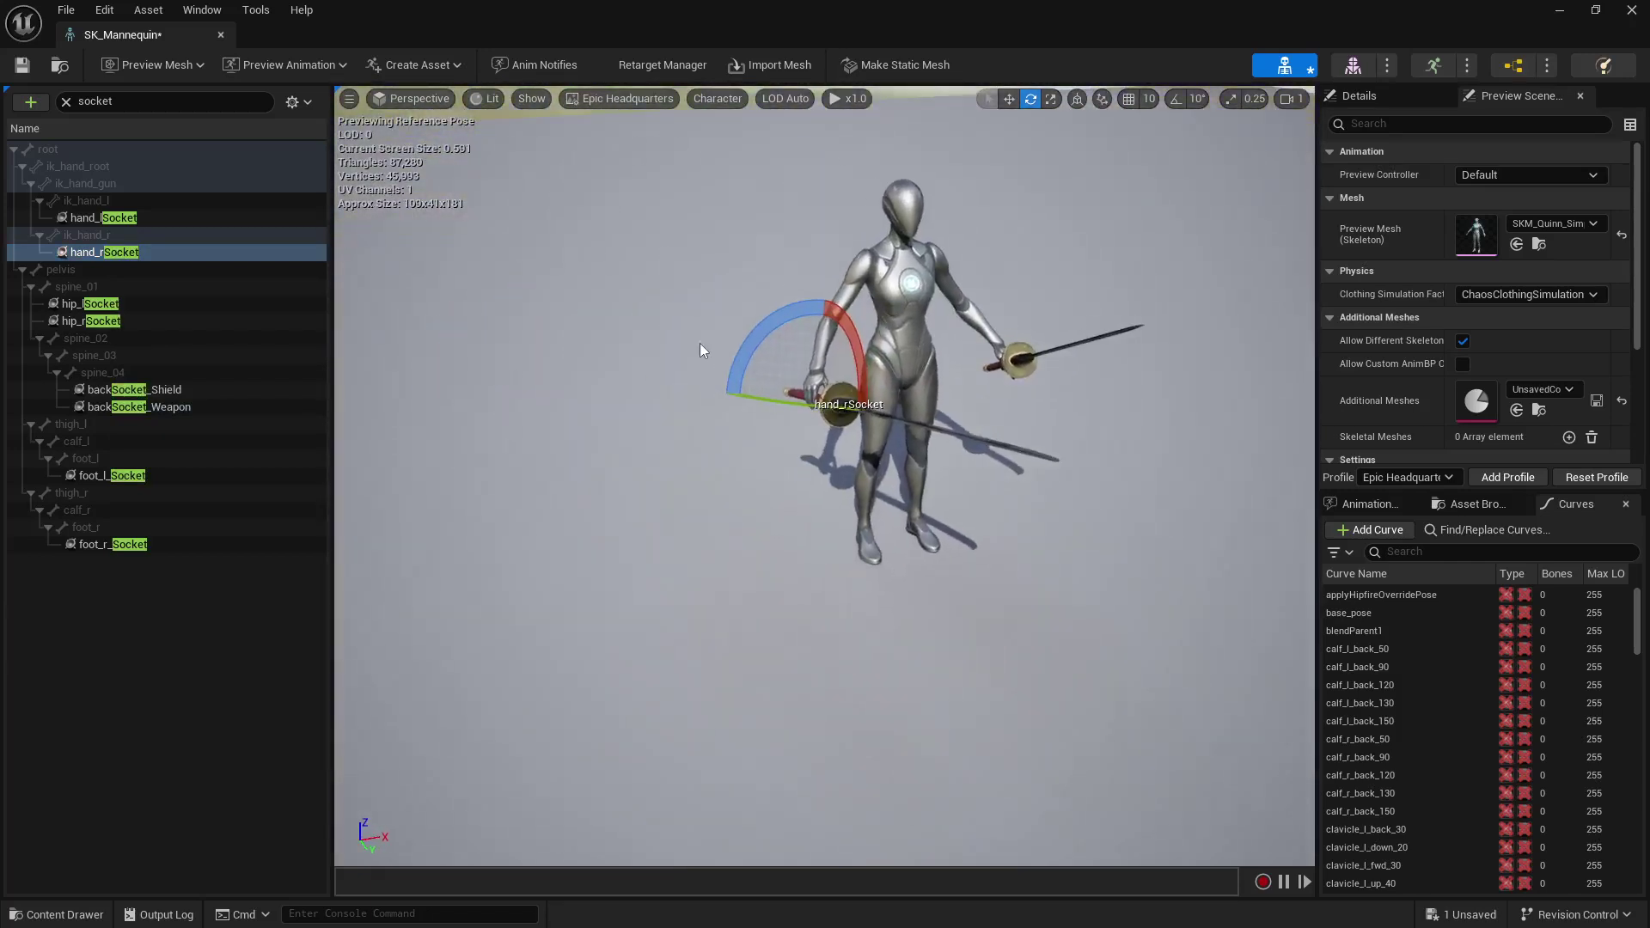
pyautogui.click(1010, 100)
pyautogui.click(1029, 103)
pyautogui.click(1050, 99)
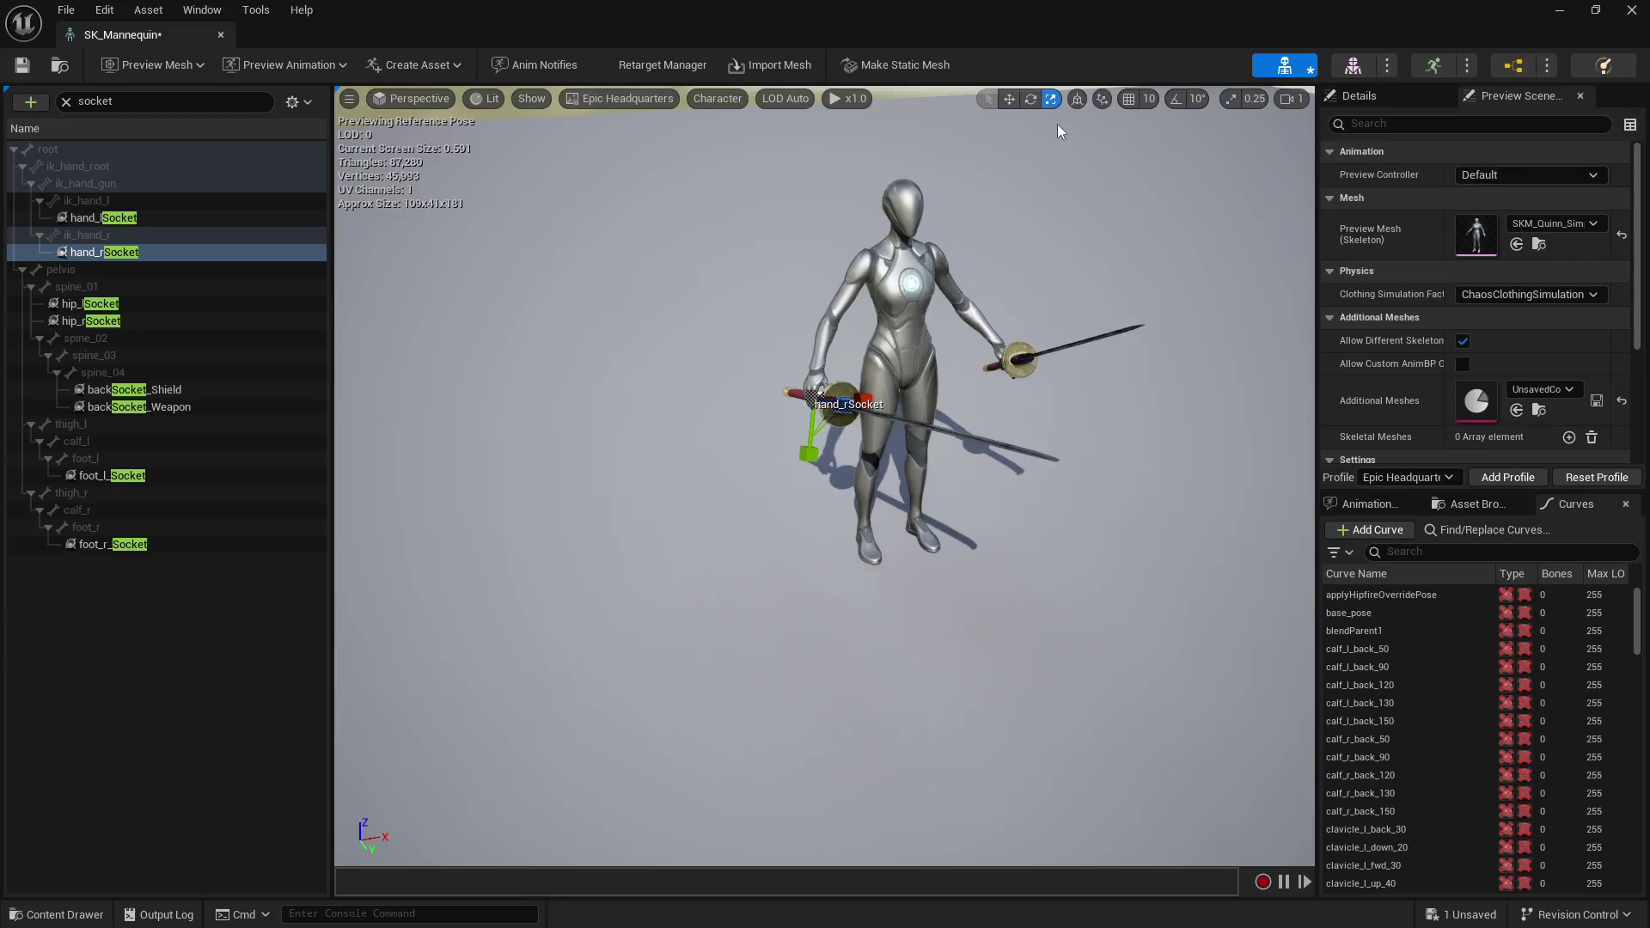
# Toggle the viewport's grid, rotation and scale snapping on and back off.
pyautogui.click(1127, 100)
pyautogui.click(1179, 99)
pyautogui.click(1231, 99)
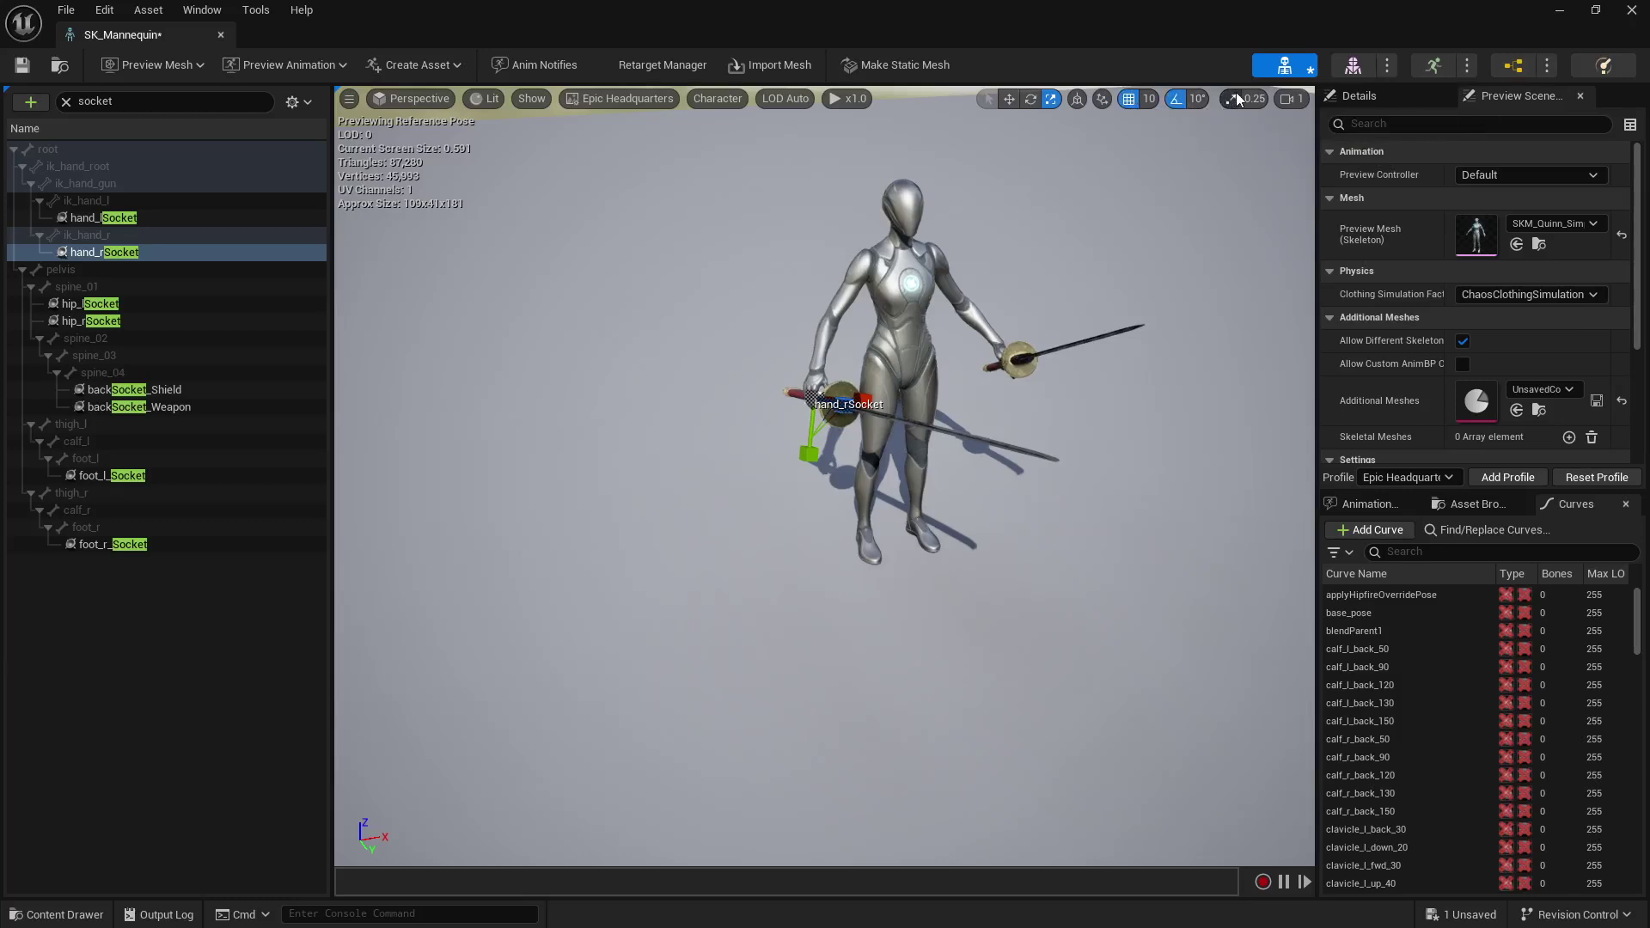
pyautogui.click(1127, 100)
pyautogui.click(1179, 99)
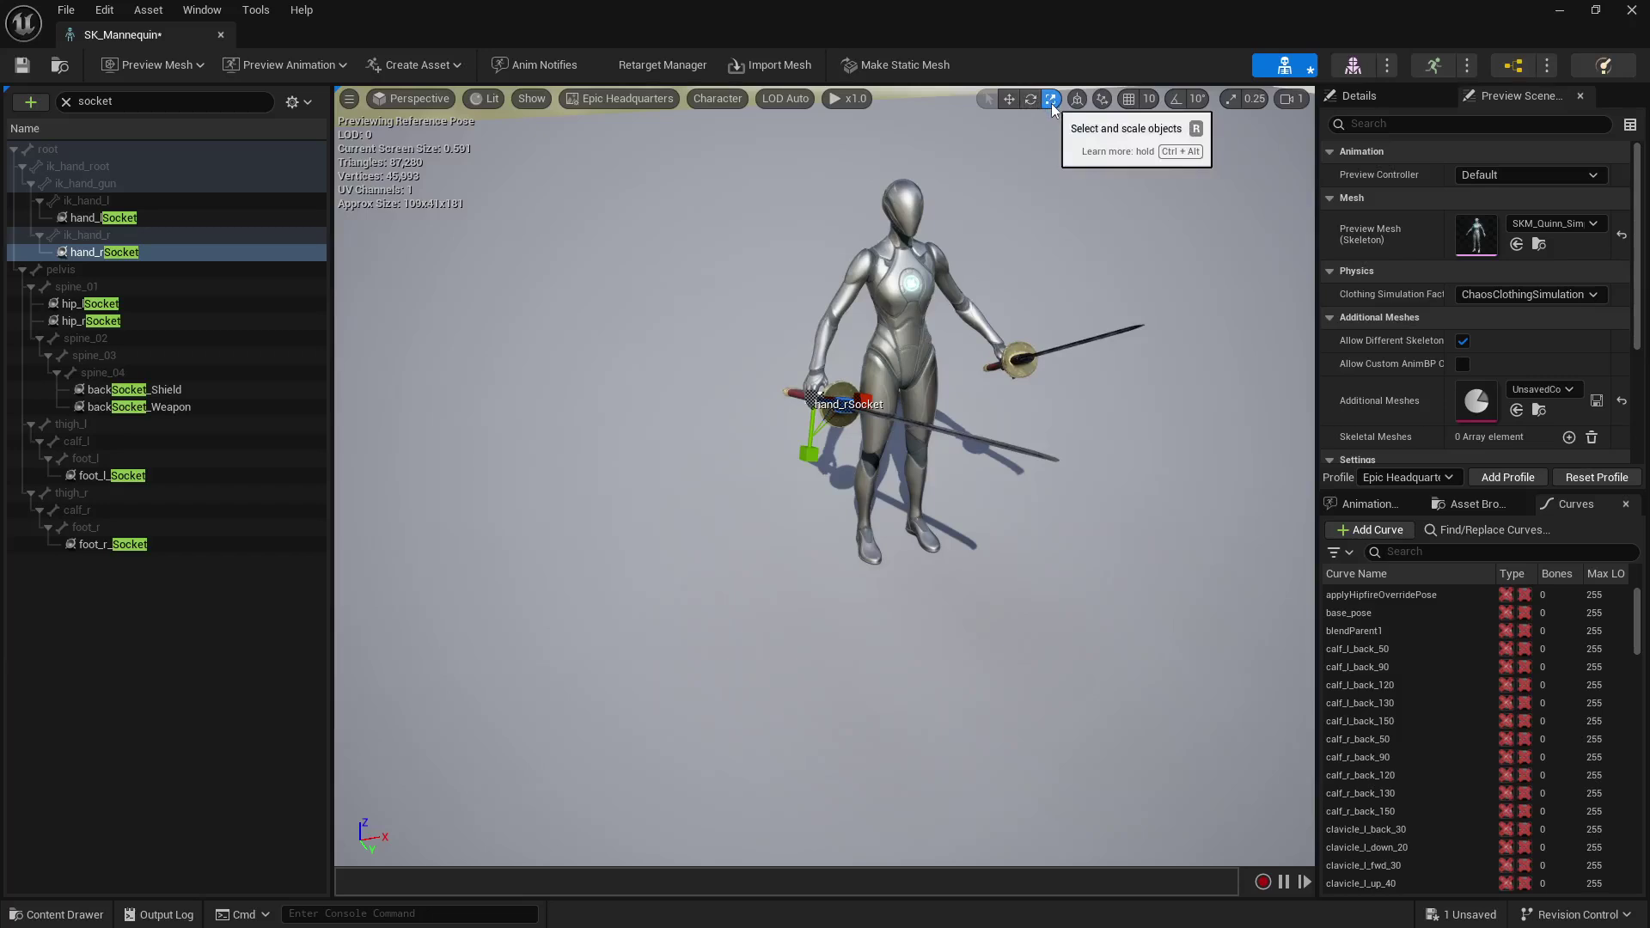
# Scale hand_rSocket down uniformly to shorten the katana in the right hand.
pyautogui.keyDown('alt'); pyautogui.moveTo(991, 163); pyautogui.dragTo(1203, 112); pyautogui.keyUp('alt')
pyautogui.moveTo(913, 249)
pyautogui.mouseDown(button='right')
pyautogui.moveTo(825, 296)
pyautogui.moveTo(913, 275)
pyautogui.moveTo(913, 249)
pyautogui.mouseUp(button='right')
pyautogui.press('w')
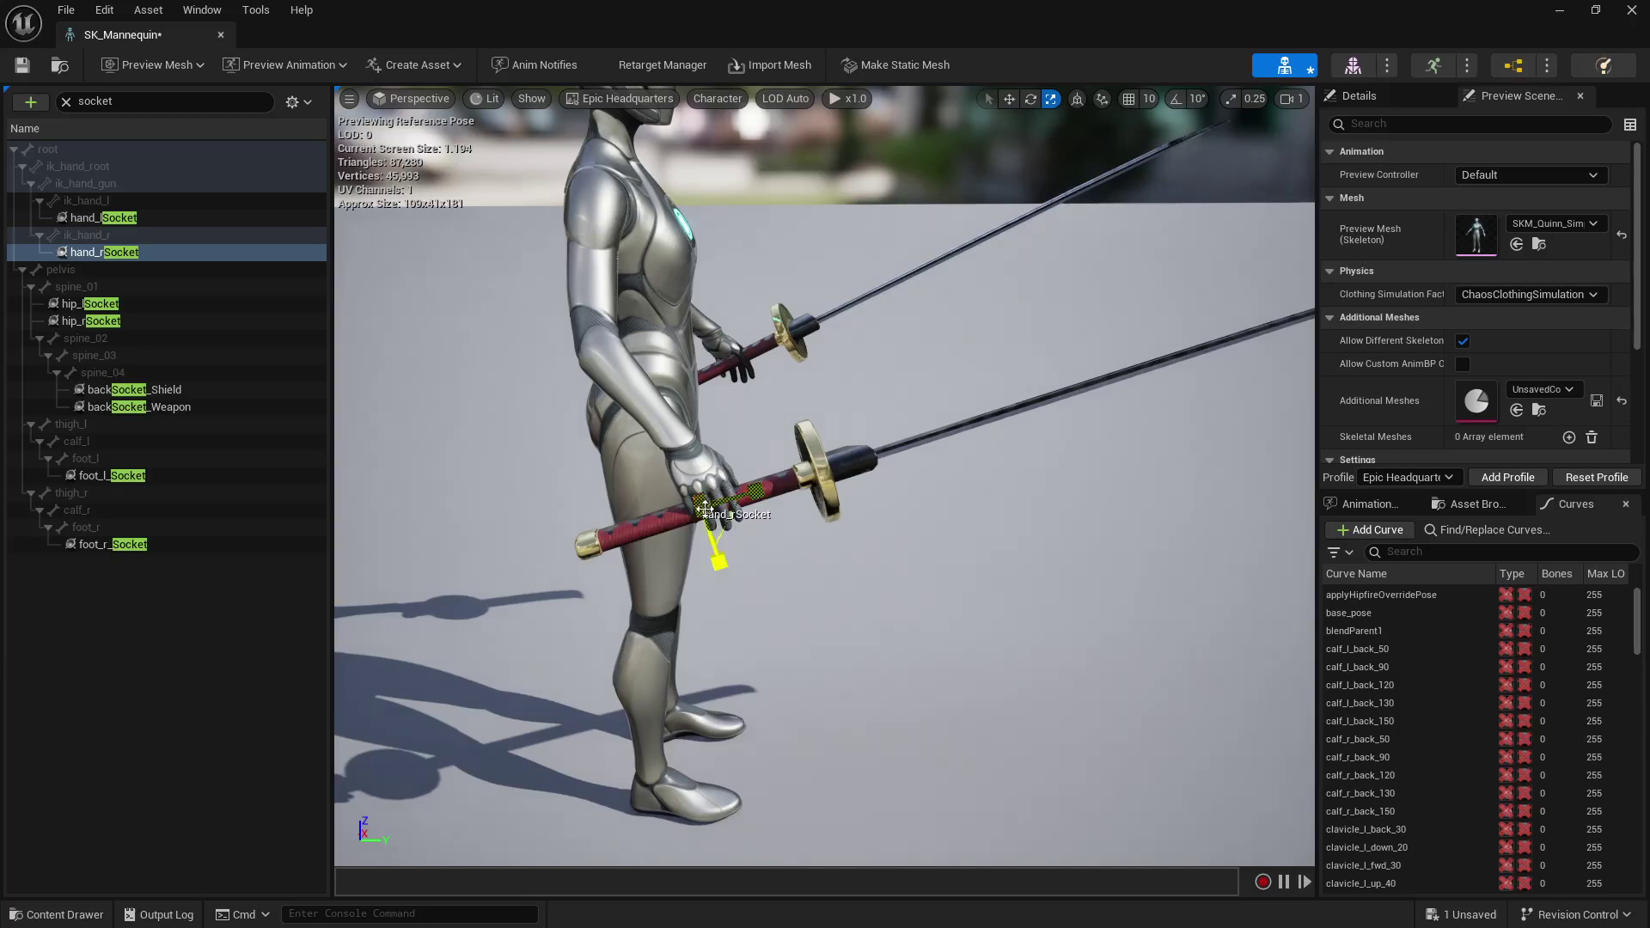
pyautogui.moveTo(706, 505); pyautogui.dragTo(671, 526)
# Scale hand_lSocket down uniformly so the left-hand katana matches the size of the right-hand one.
pyautogui.press('d')
pyautogui.moveTo(803, 354); pyautogui.dragTo(344, 354, button='right')
pyautogui.press('w')
pyautogui.press('d')
pyautogui.press('s')
pyautogui.press('w')
pyautogui.press('w')
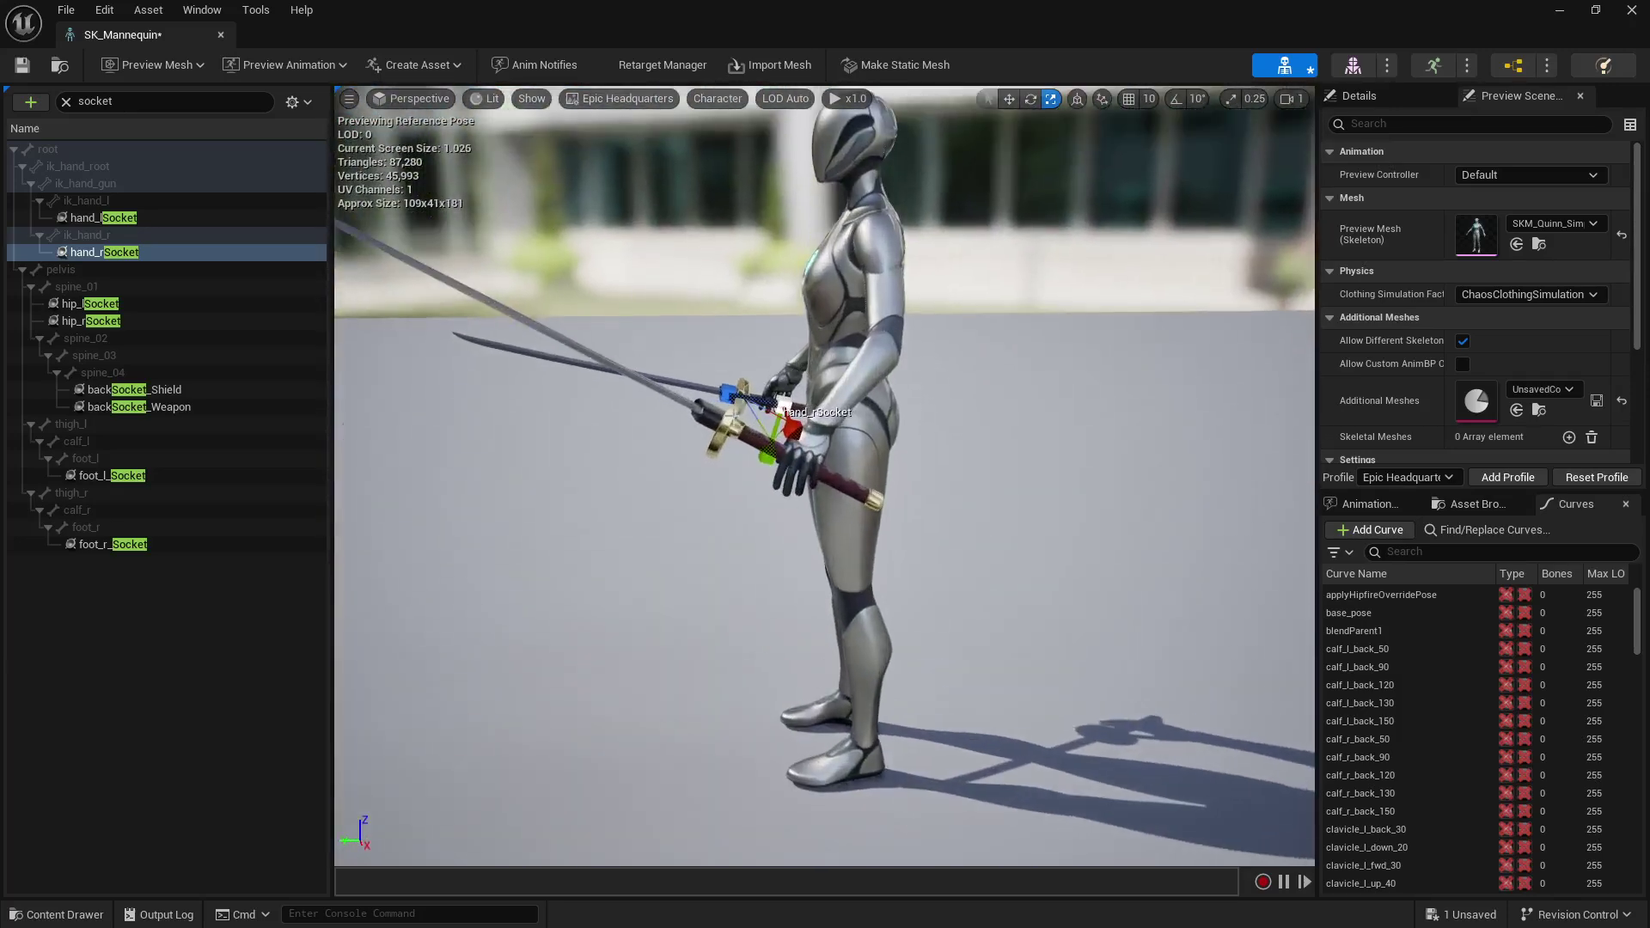
pyautogui.click(728, 429)
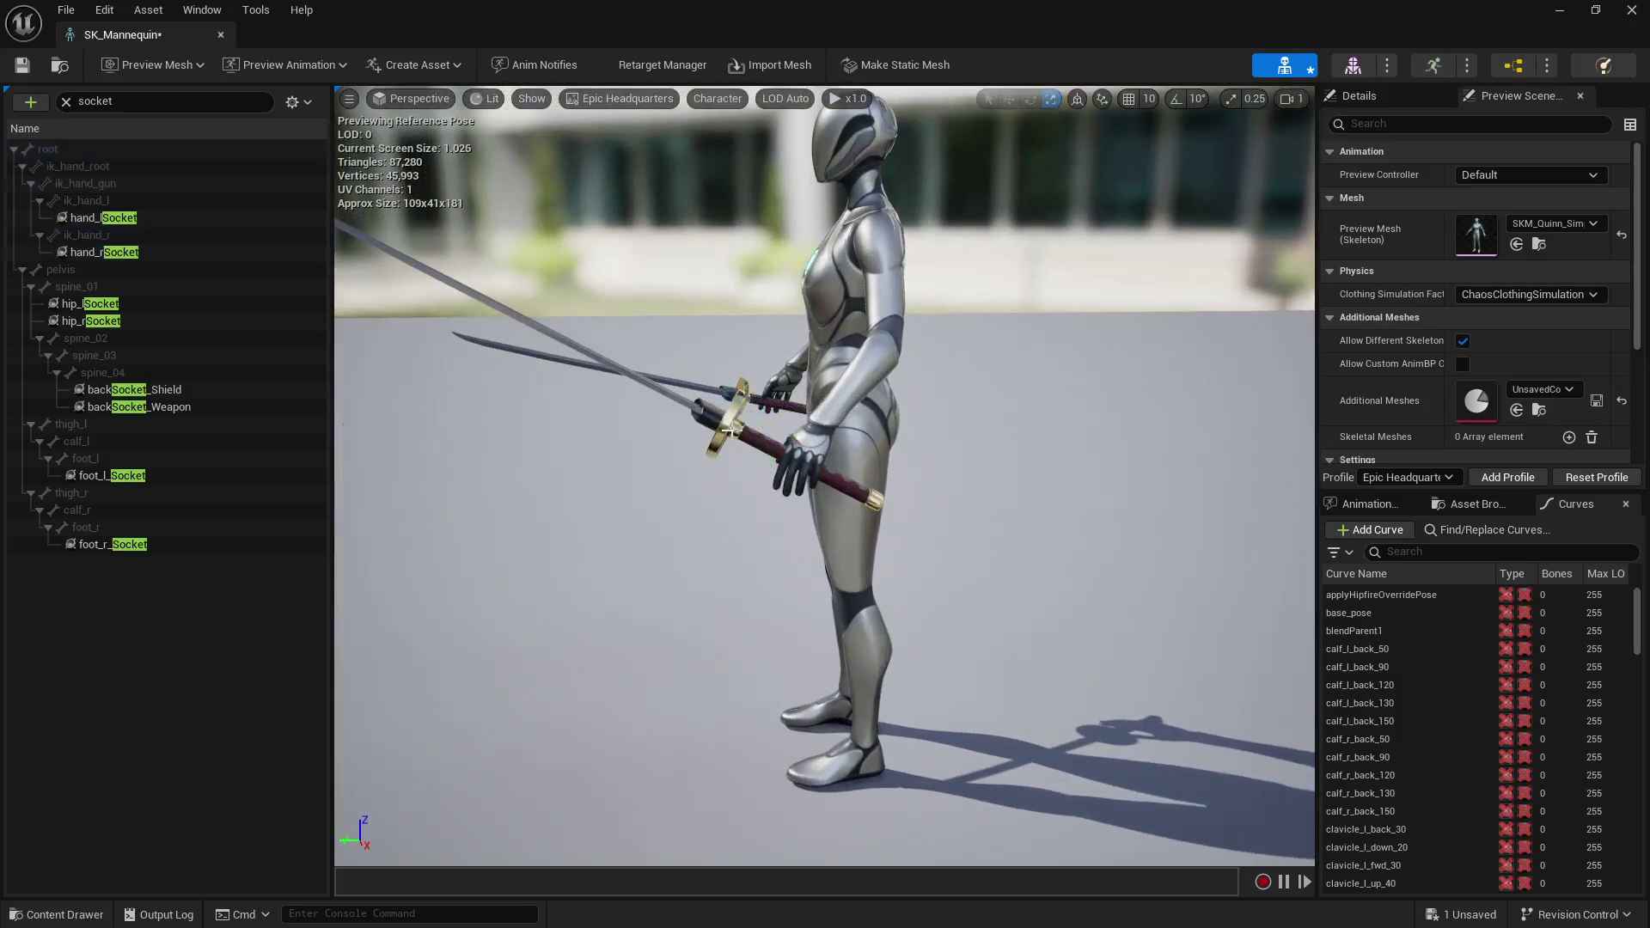
pyautogui.click(93, 323)
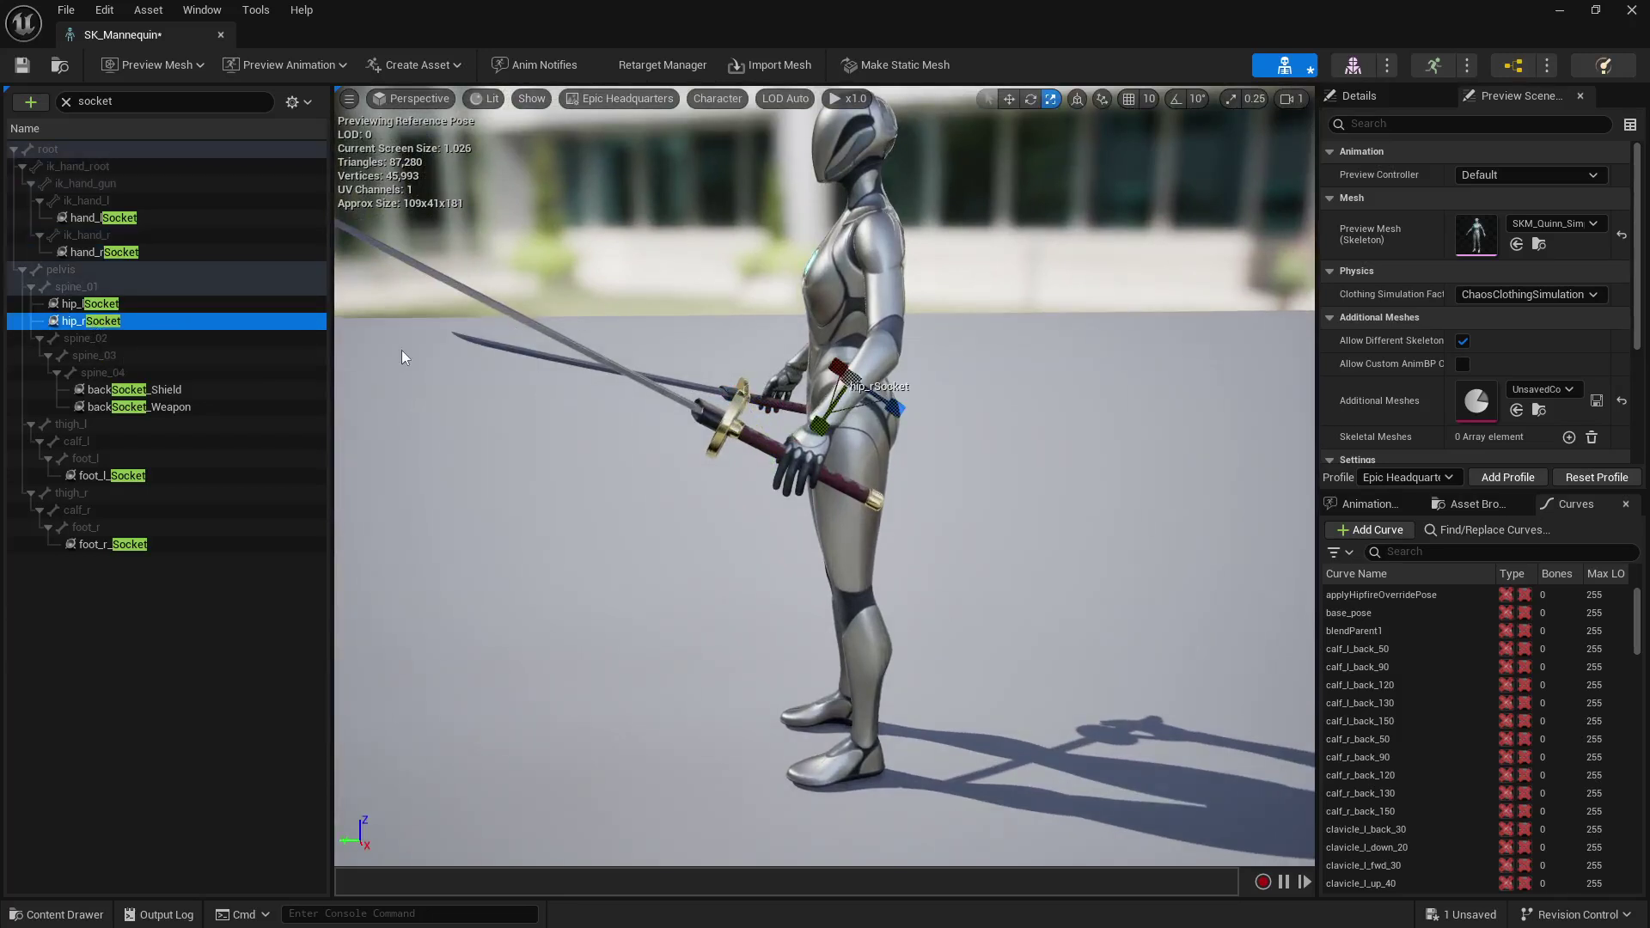
pyautogui.moveTo(746, 301); pyautogui.dragTo(1006, 309, button='right')
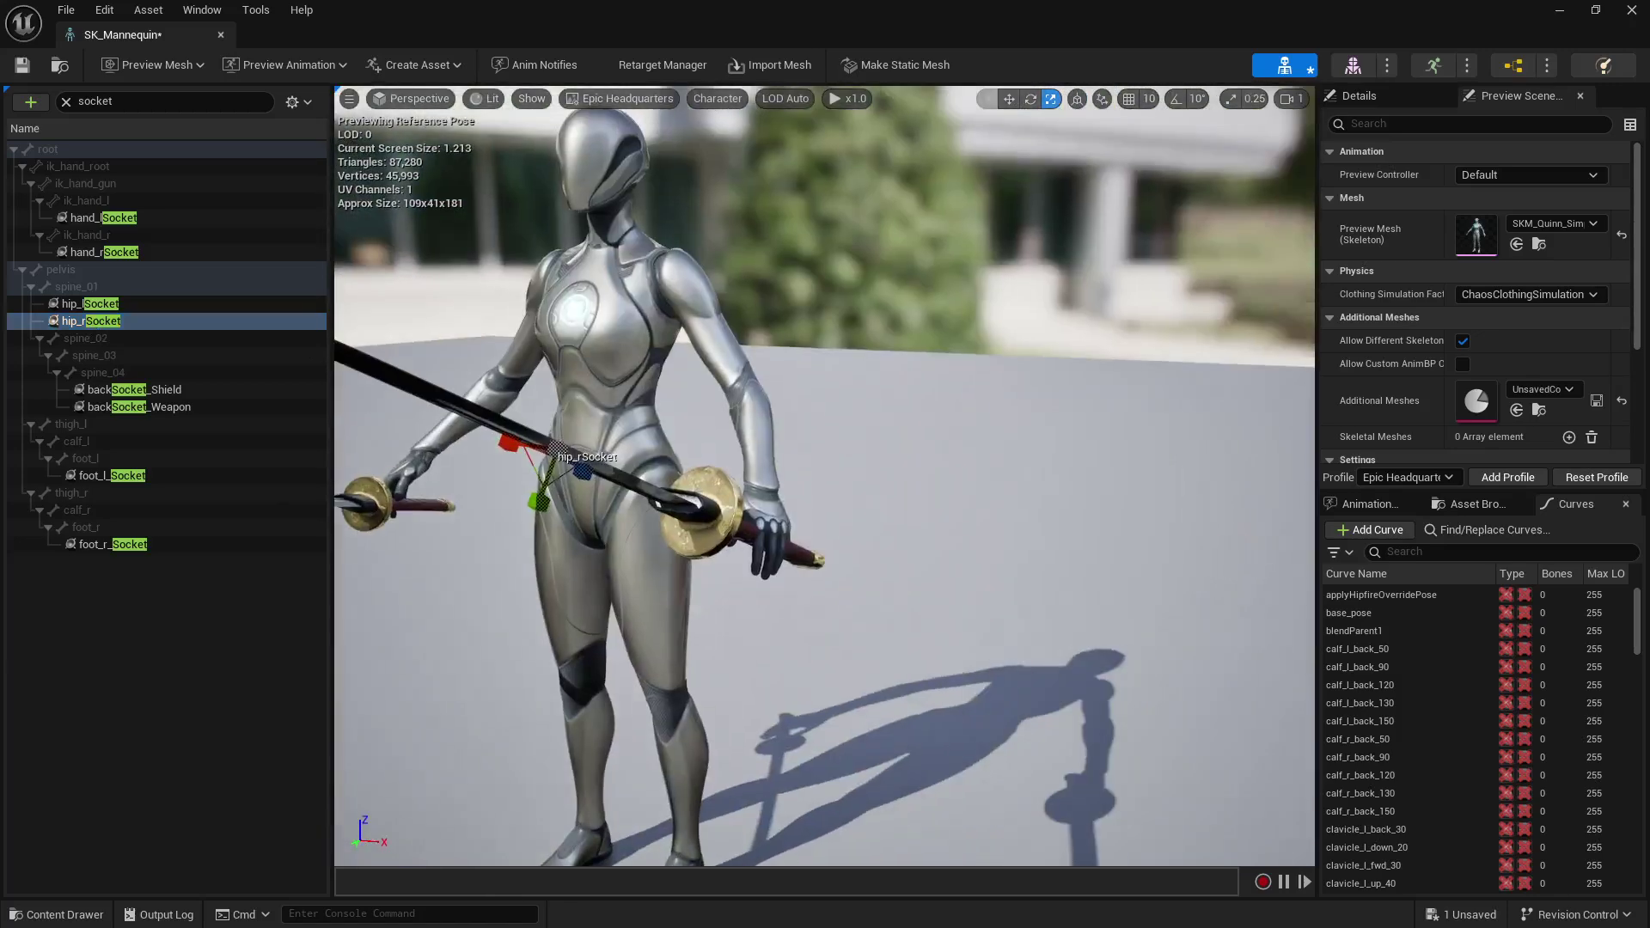
pyautogui.click(133, 305)
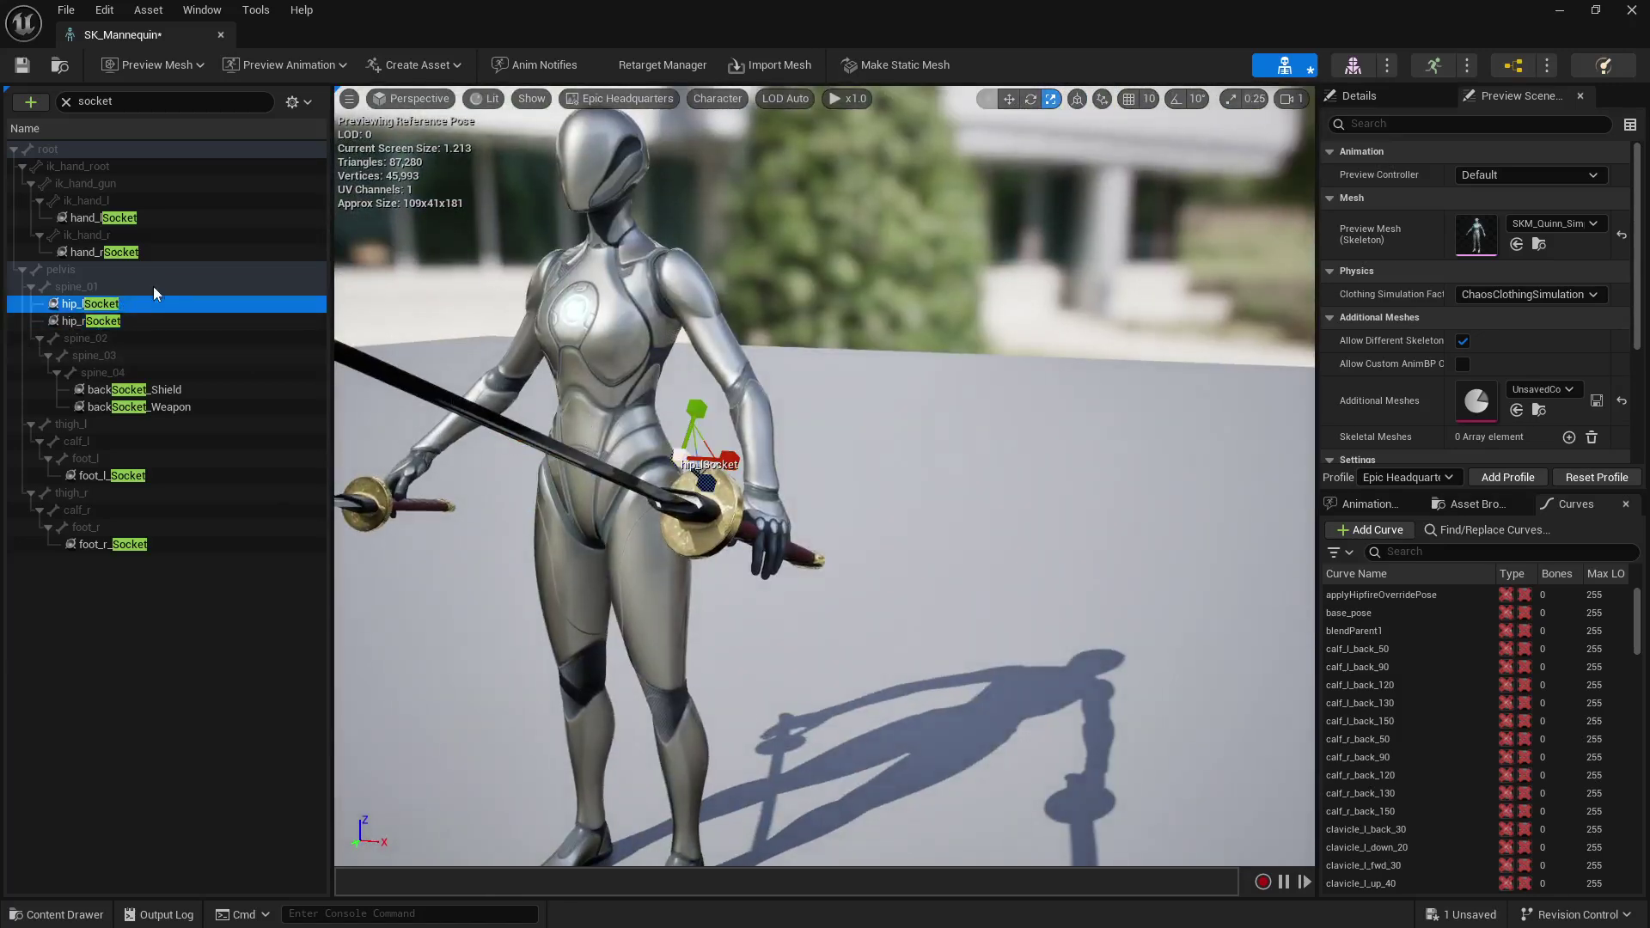
pyautogui.click(127, 252)
pyautogui.click(129, 220)
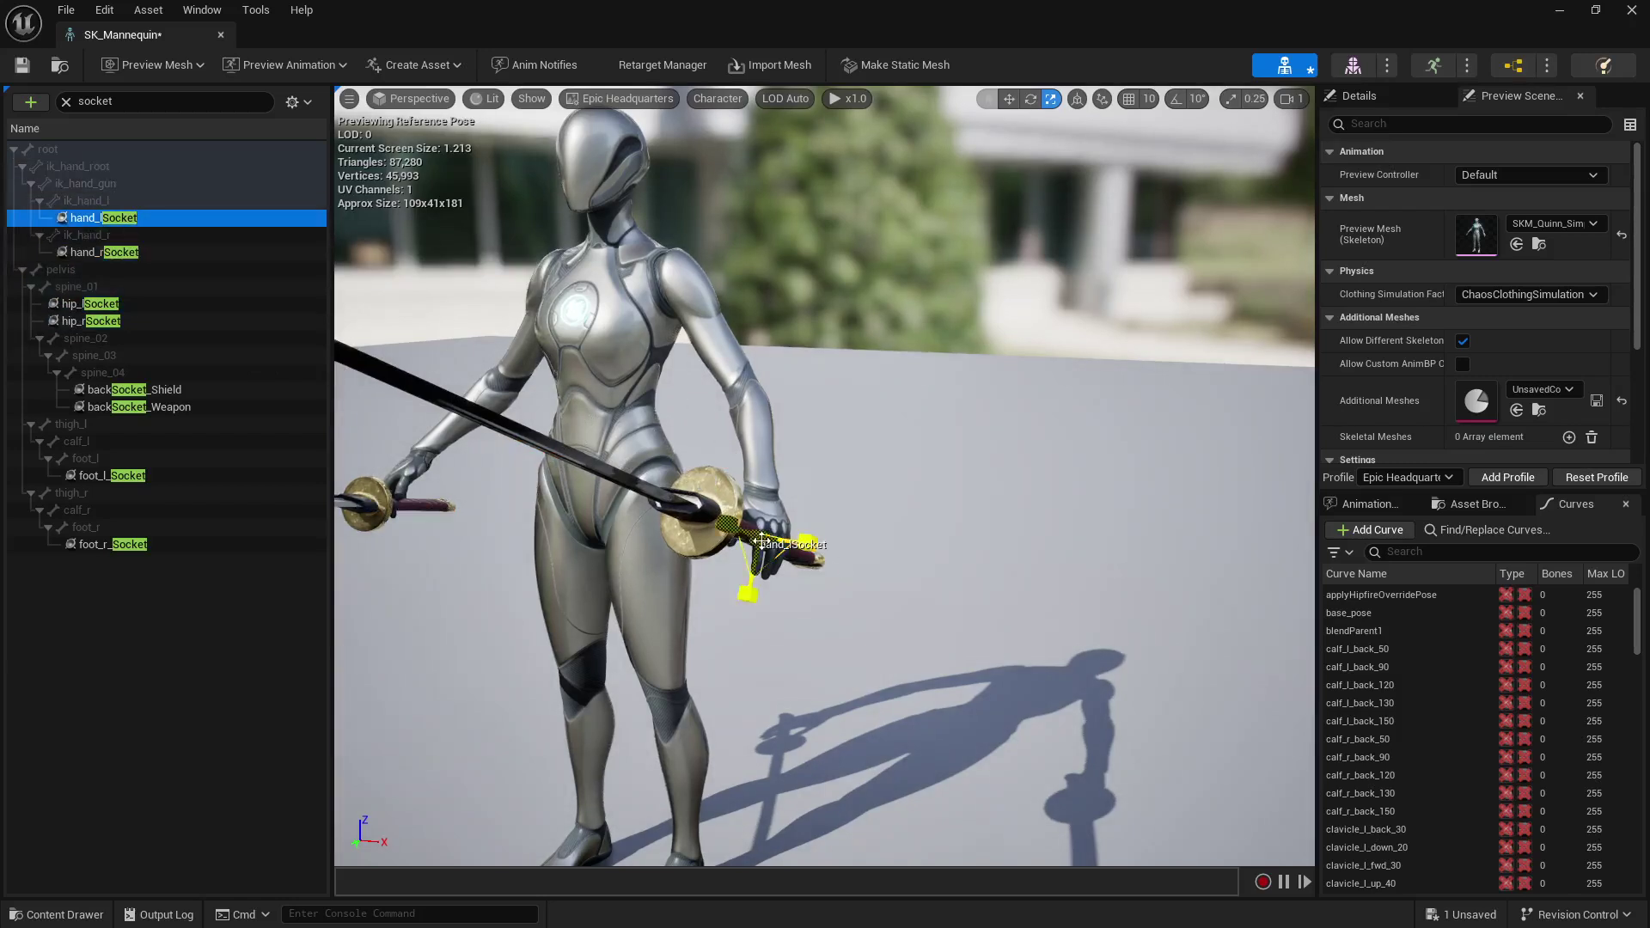
pyautogui.moveTo(755, 536); pyautogui.dragTo(741, 545)
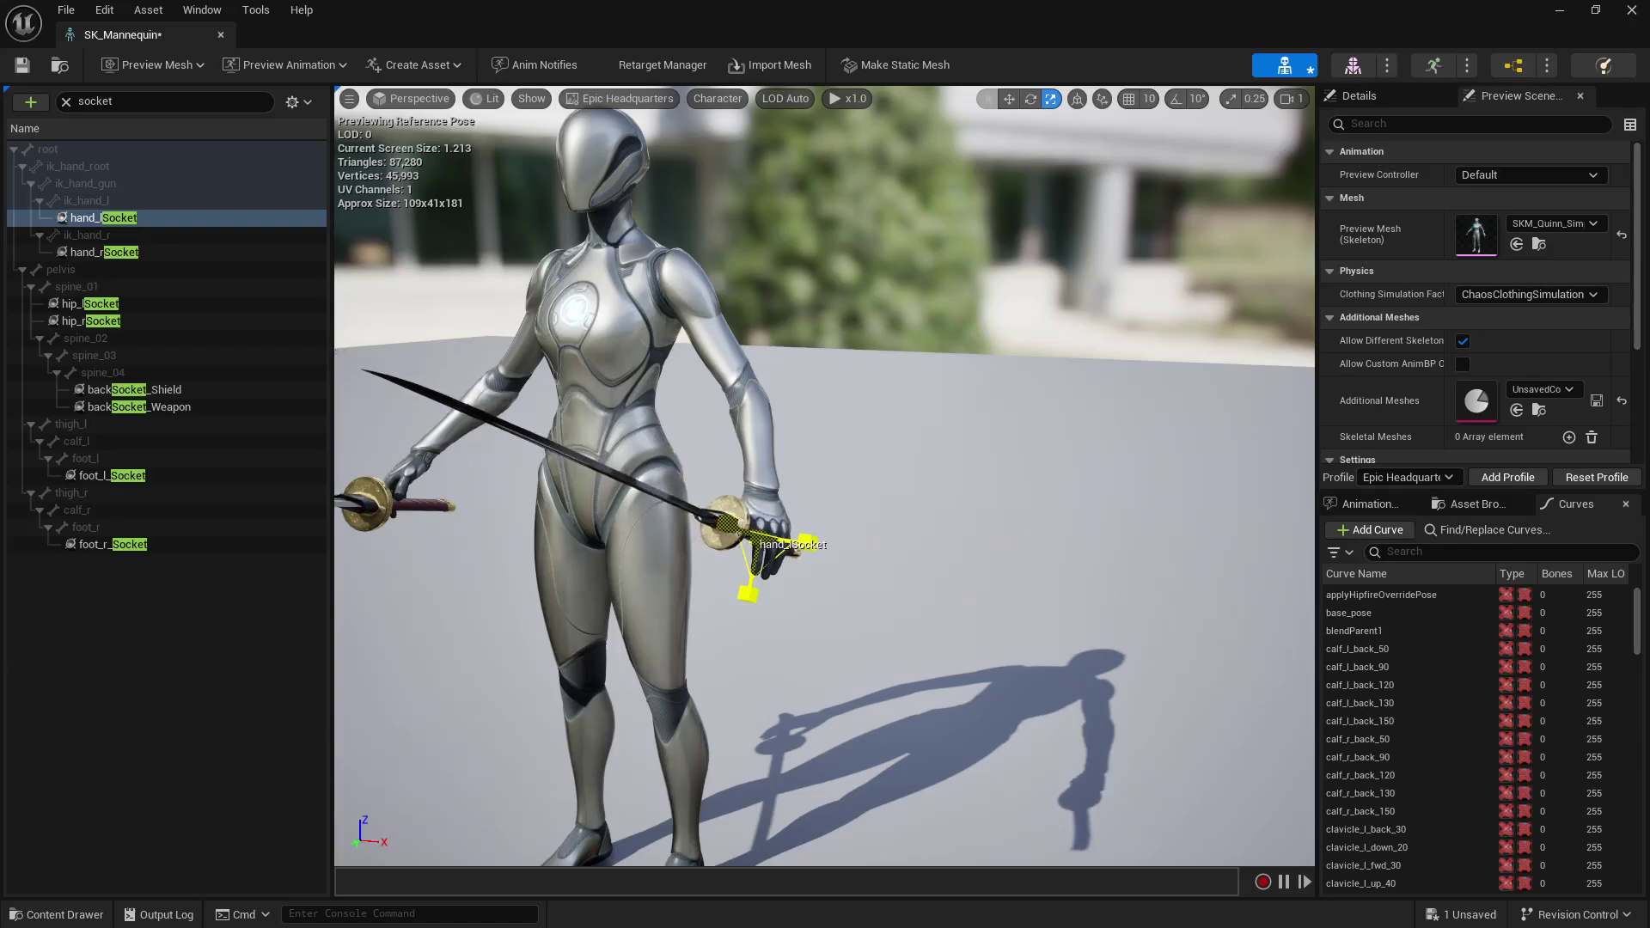
# Rotate hand_lSocket about 74° around its blue axis so the katana's flat side turns to face sideways.
pyautogui.press('d')
pyautogui.moveTo(871, 462)
pyautogui.mouseDown(button='right')
pyautogui.moveTo(464, 443)
pyautogui.moveTo(421, 343)
pyautogui.moveTo(532, 421)
pyautogui.moveTo(593, 421)
pyautogui.moveTo(687, 524)
pyautogui.moveTo(774, 537)
pyautogui.moveTo(877, 447)
pyautogui.moveTo(885, 525)
pyautogui.moveTo(851, 601)
pyautogui.moveTo(859, 525)
pyautogui.moveTo(877, 610)
pyautogui.moveTo(877, 442)
pyautogui.mouseUp(button='right')
pyautogui.press('a')
pyautogui.press('d')
pyautogui.press('w')
pyautogui.press('s')
pyautogui.press('a')
pyautogui.press('w')
pyautogui.press('s')
pyautogui.press('w')
pyautogui.press('s')
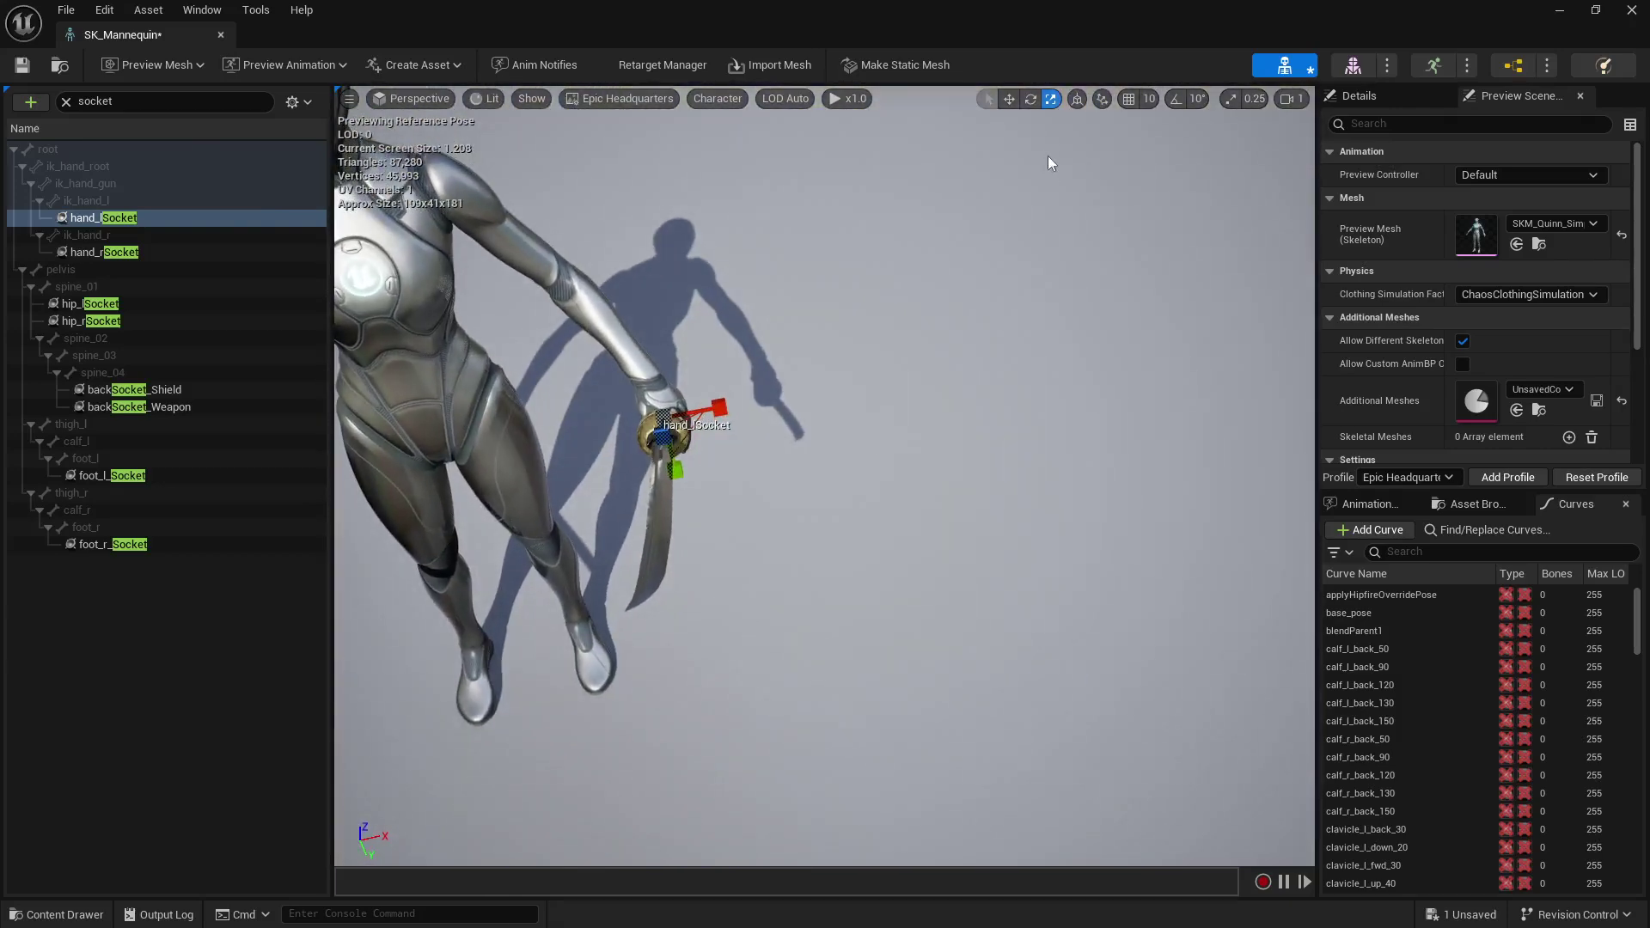
pyautogui.click(1029, 99)
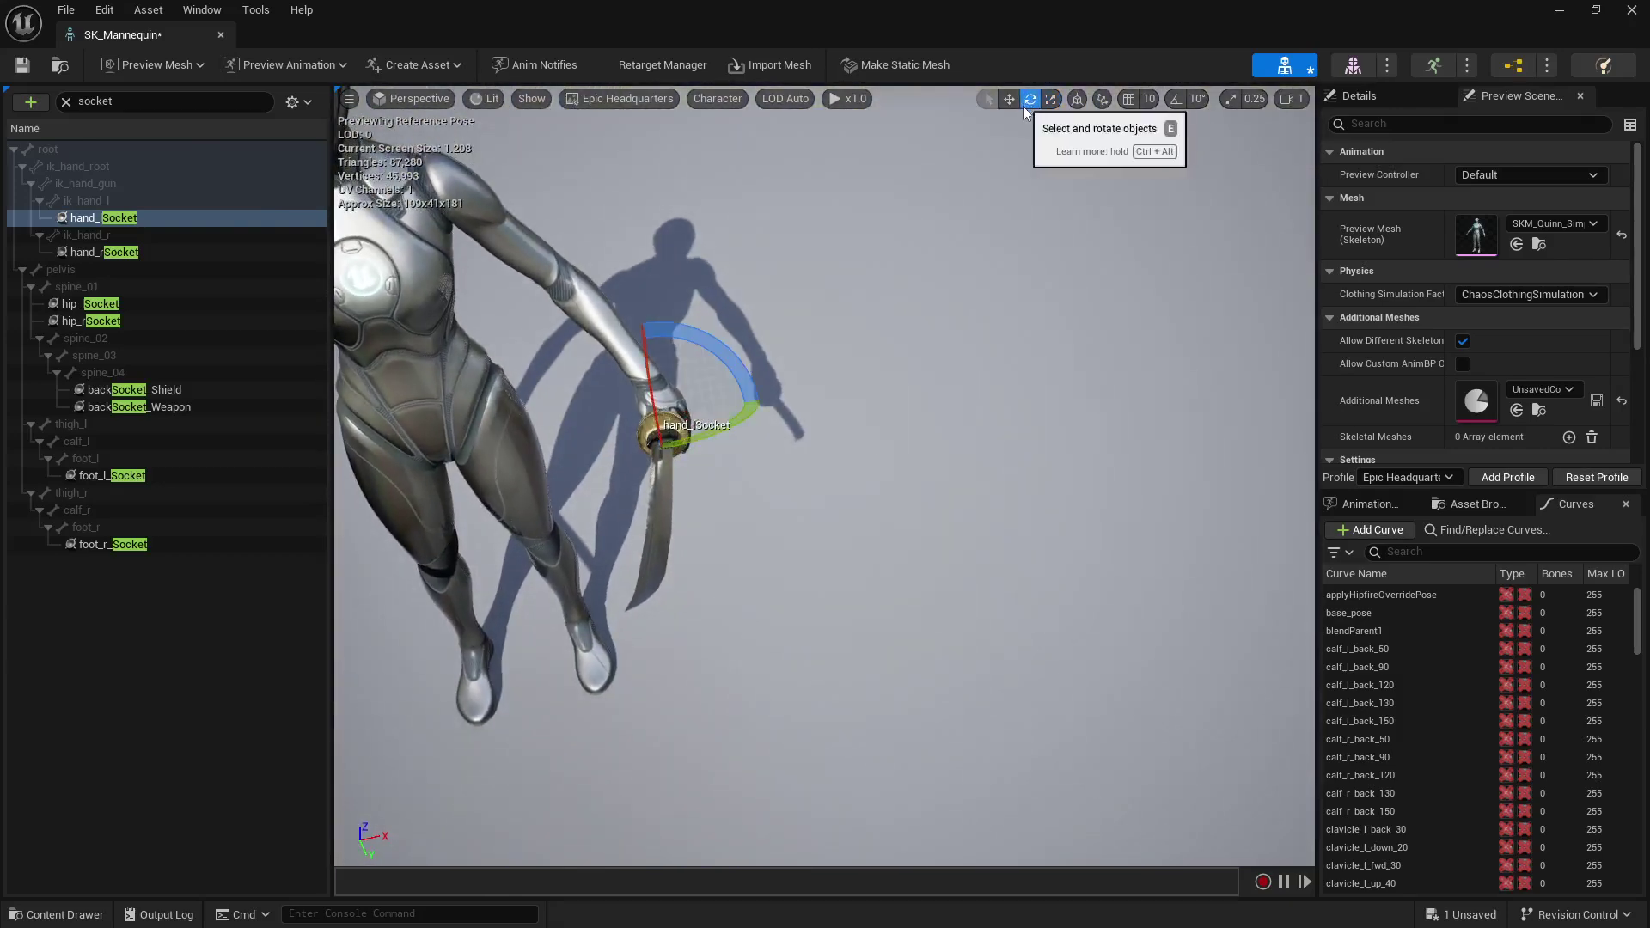
pyautogui.moveTo(681, 332); pyautogui.dragTo(681, 332)
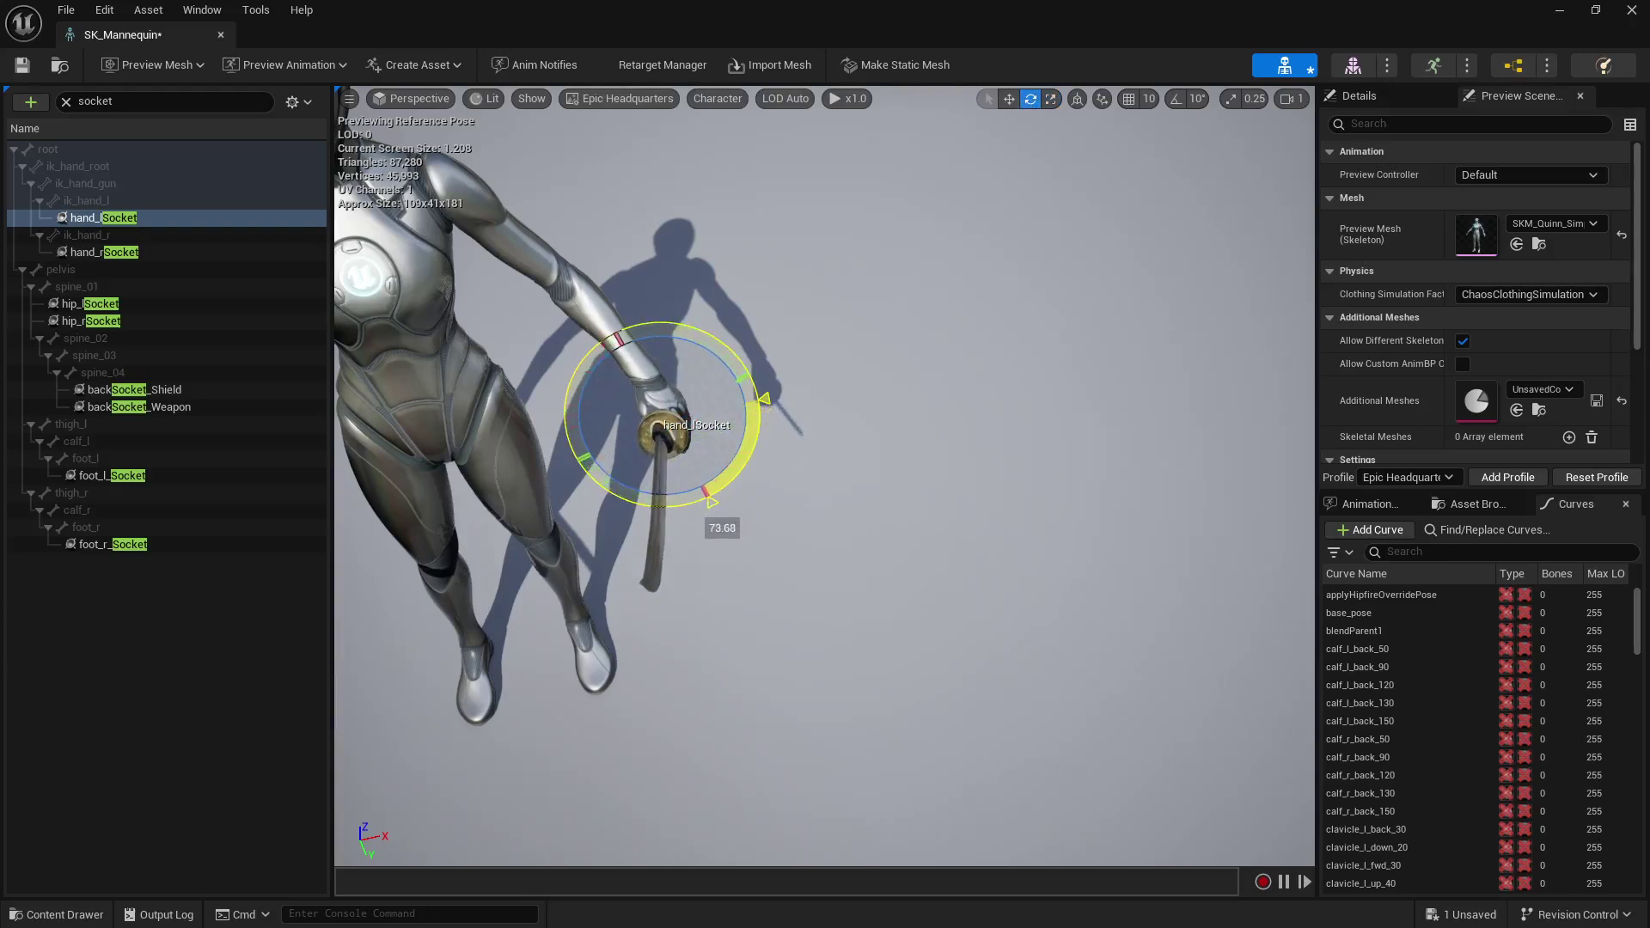
pyautogui.moveTo(681, 332); pyautogui.dragTo(681, 331)
# Examine the left-hand katana's grip from the front, side and back, and switch to the move gizmo.
pyautogui.moveTo(681, 332); pyautogui.dragTo(614, 292, button='right')
pyautogui.press('w')
pyautogui.press('w')
pyautogui.press('d')
pyautogui.press('w')
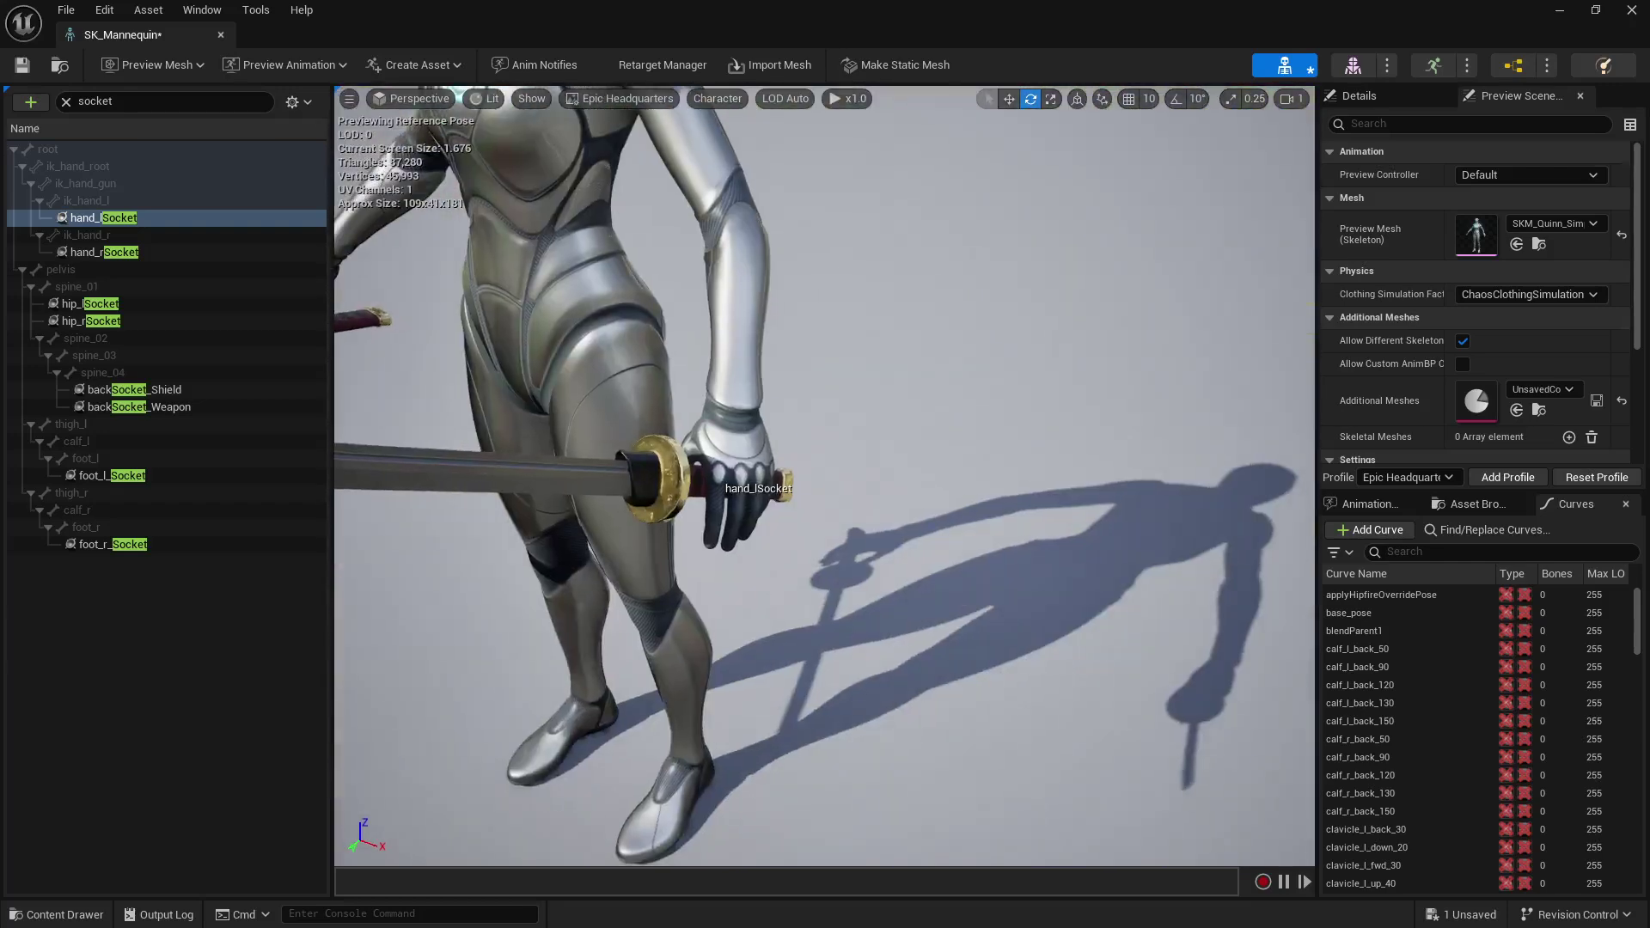
pyautogui.press('d')
pyautogui.moveTo(724, 353); pyautogui.dragTo(246, 301, button='right')
pyautogui.press('w')
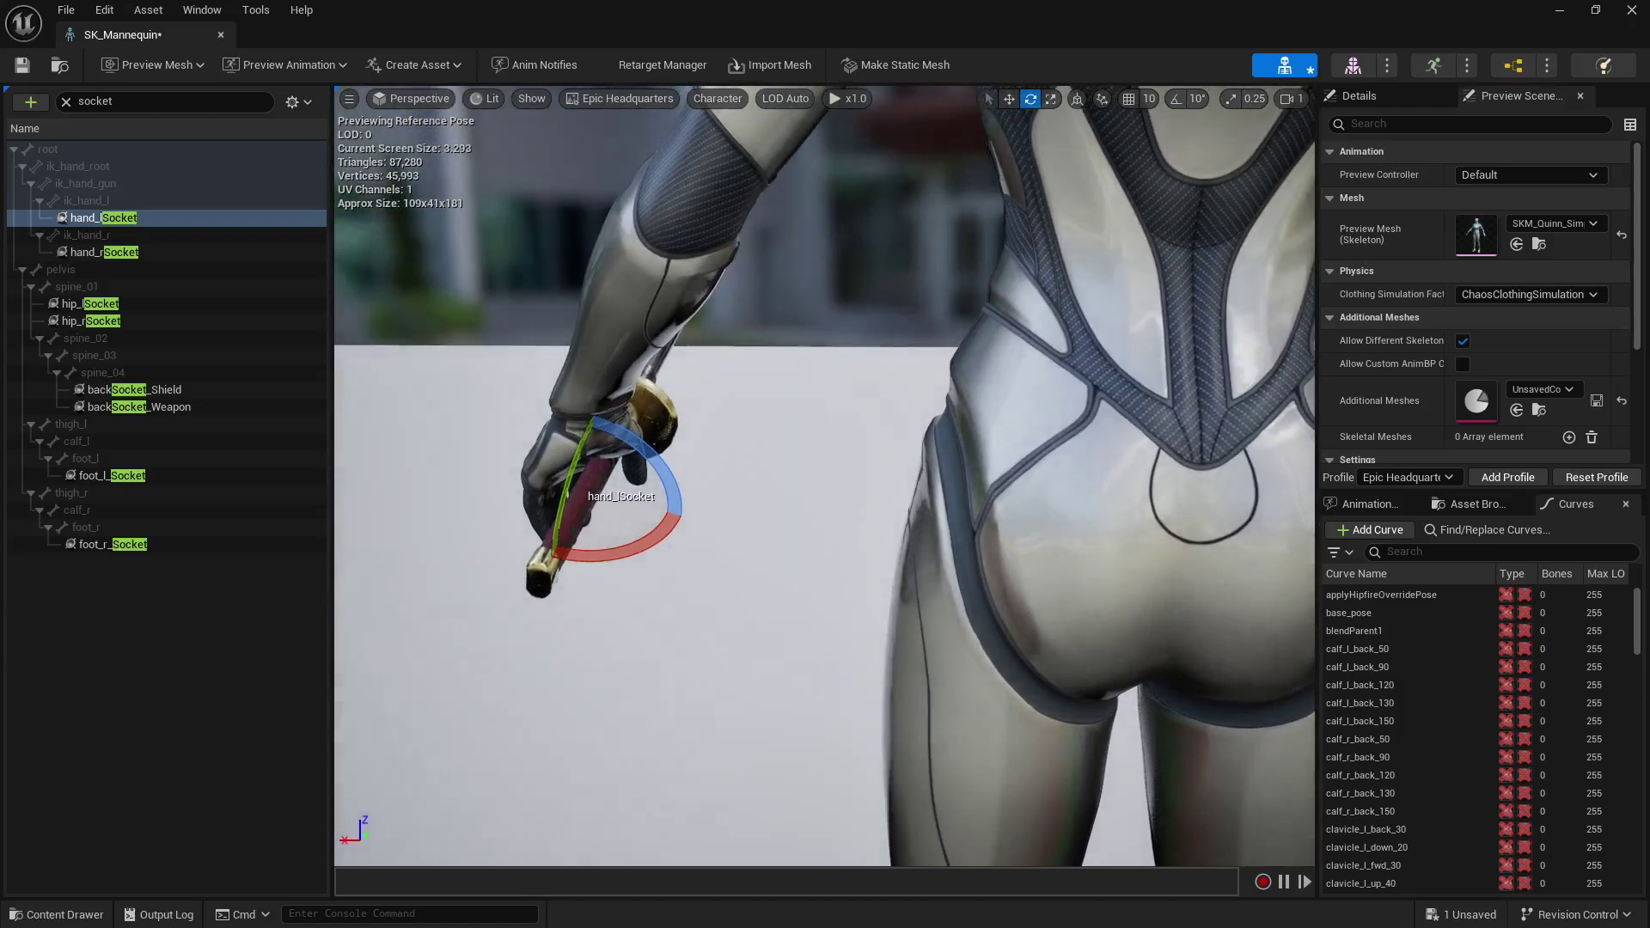
pyautogui.press('a')
pyautogui.moveTo(619, 412); pyautogui.dragTo(709, 448, button='right')
pyautogui.press('s')
pyautogui.press('s')
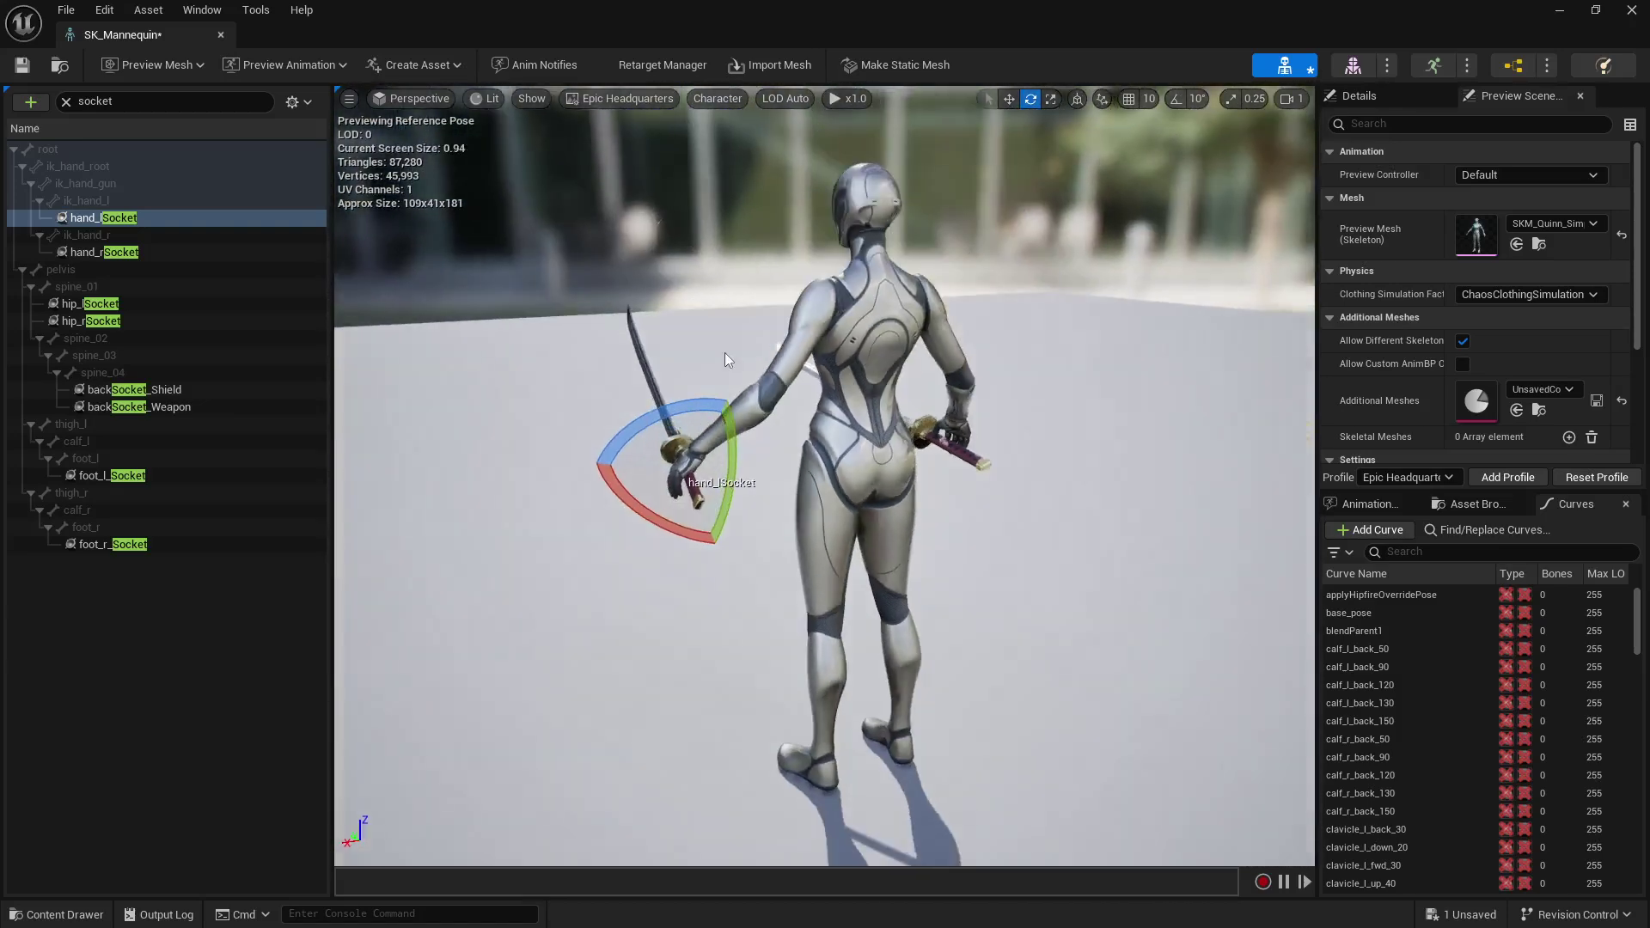
pyautogui.click(1009, 98)
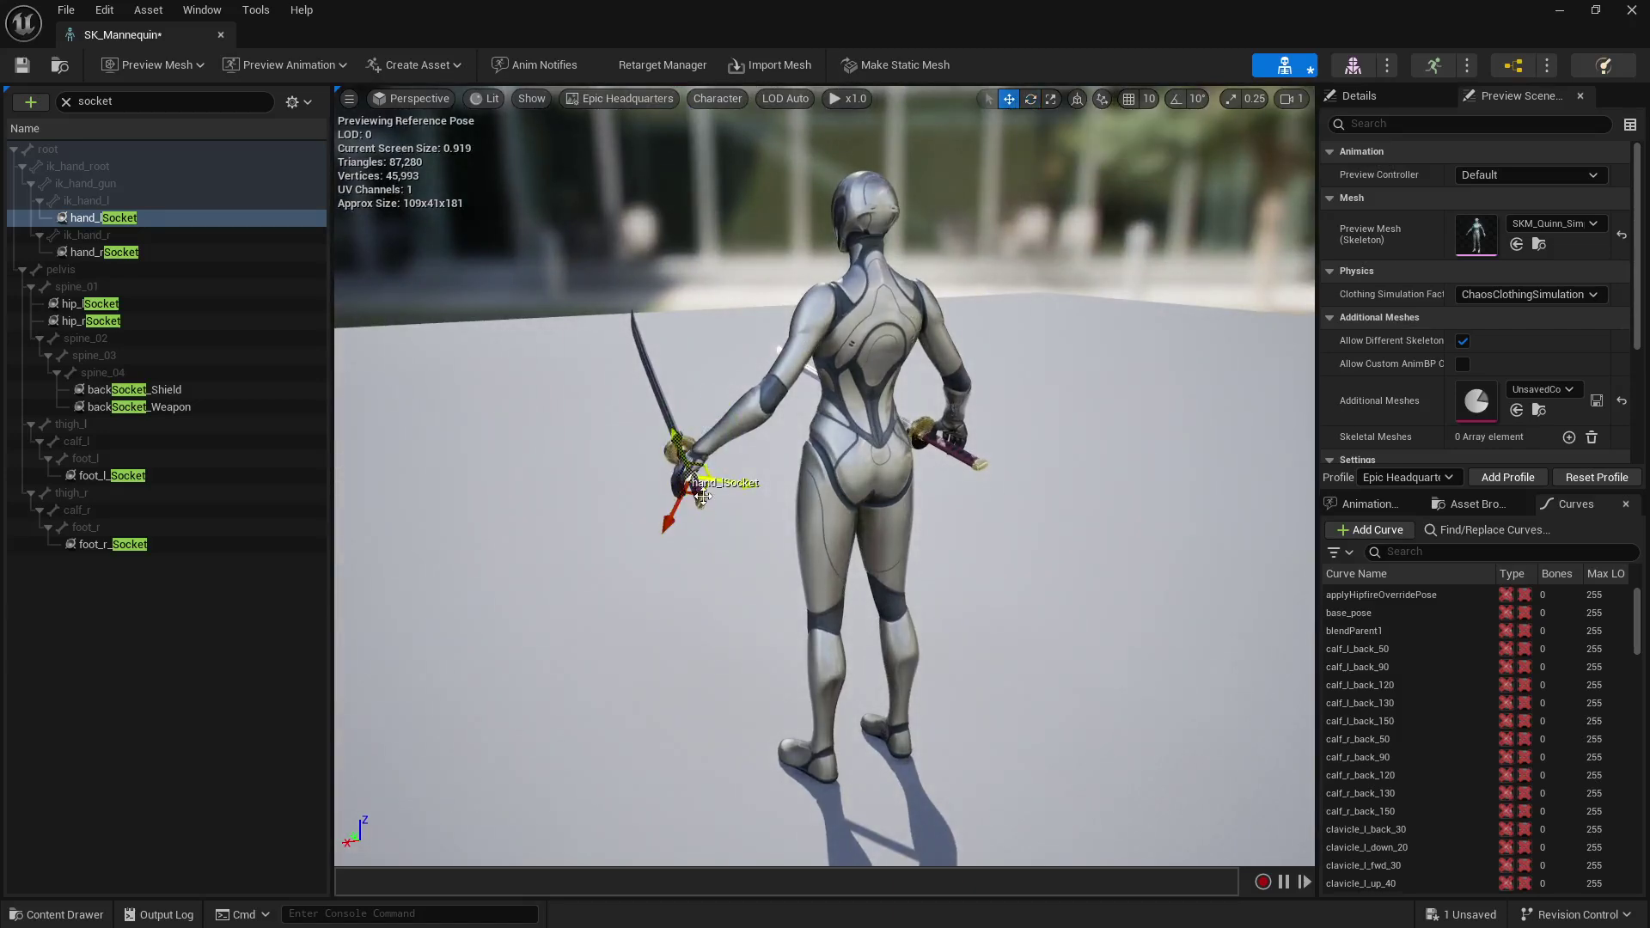
# Rotate hand_rSocket about 71° around its blue axis so its katana is oriented like the left-hand one.
pyautogui.moveTo(979, 442); pyautogui.dragTo(653, 399, button='right')
pyautogui.press('d')
pyautogui.press('d')
pyautogui.moveTo(1058, 391); pyautogui.dragTo(885, 421, button='right')
pyautogui.press('w')
pyautogui.click(122, 255)
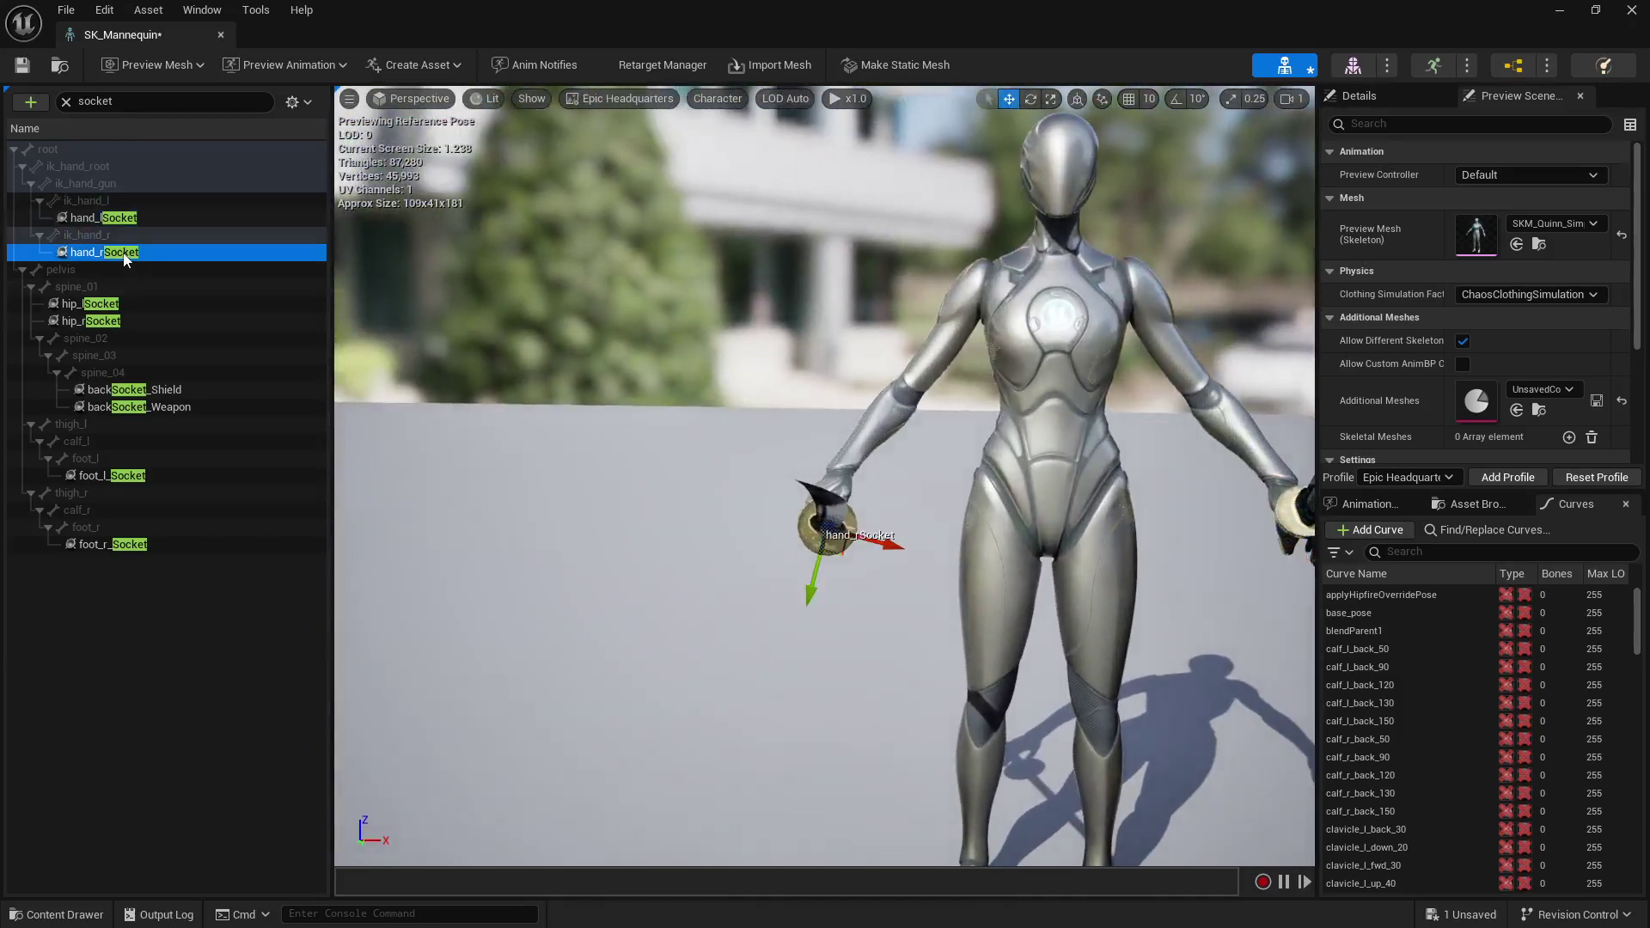
pyautogui.moveTo(817, 321); pyautogui.dragTo(921, 210, button='right')
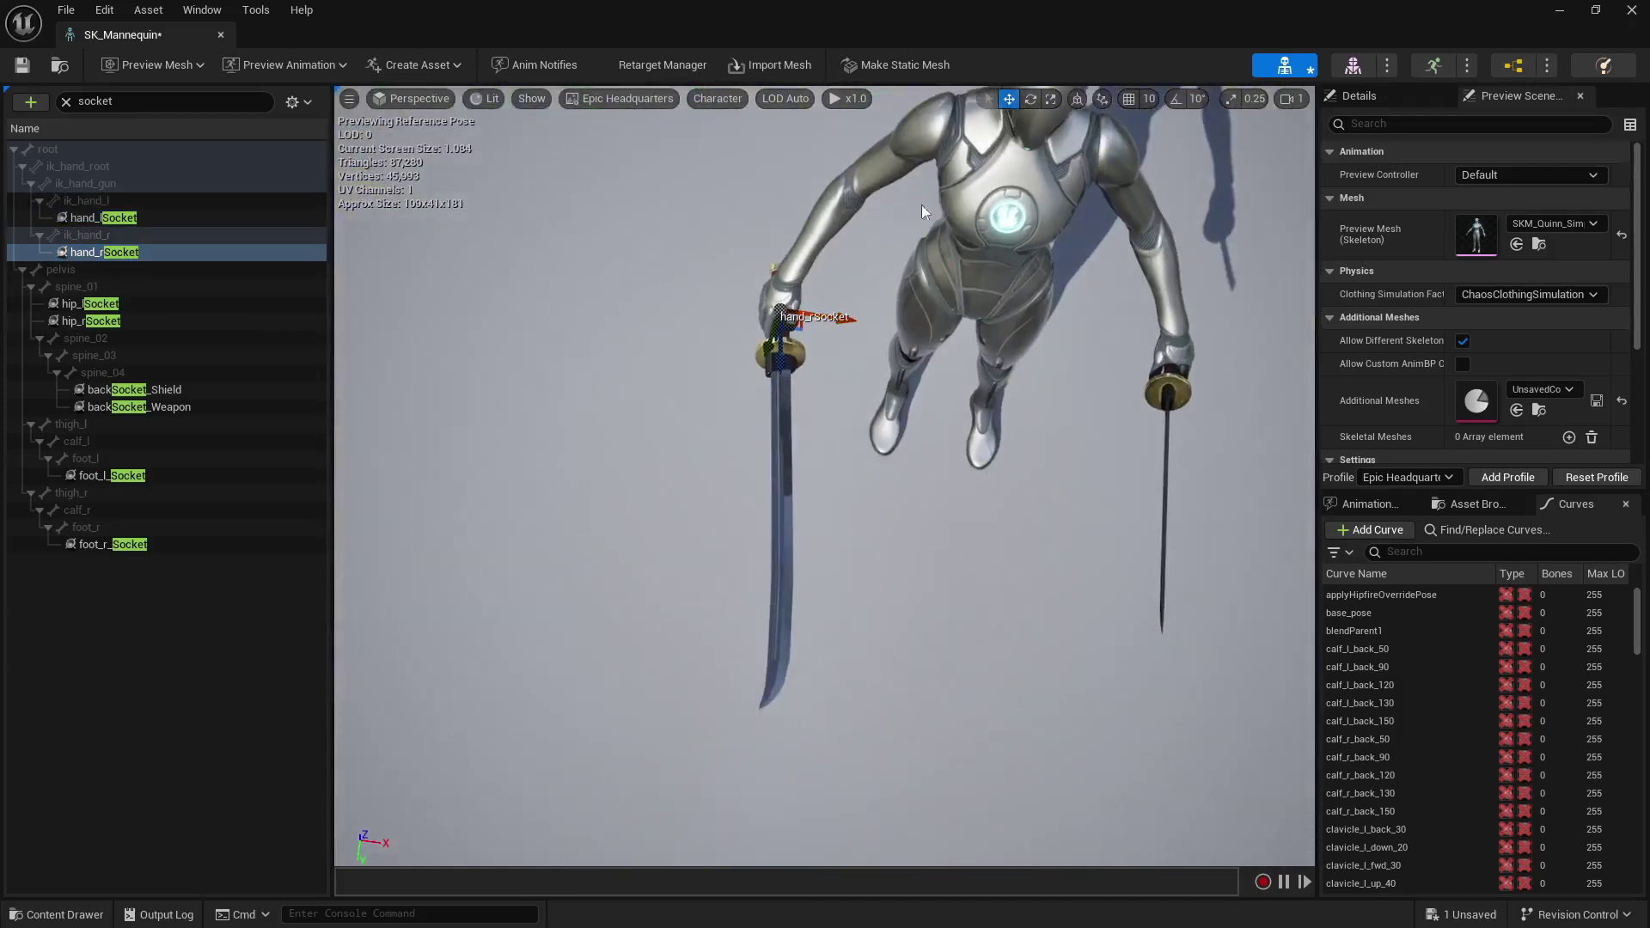
pyautogui.click(1033, 100)
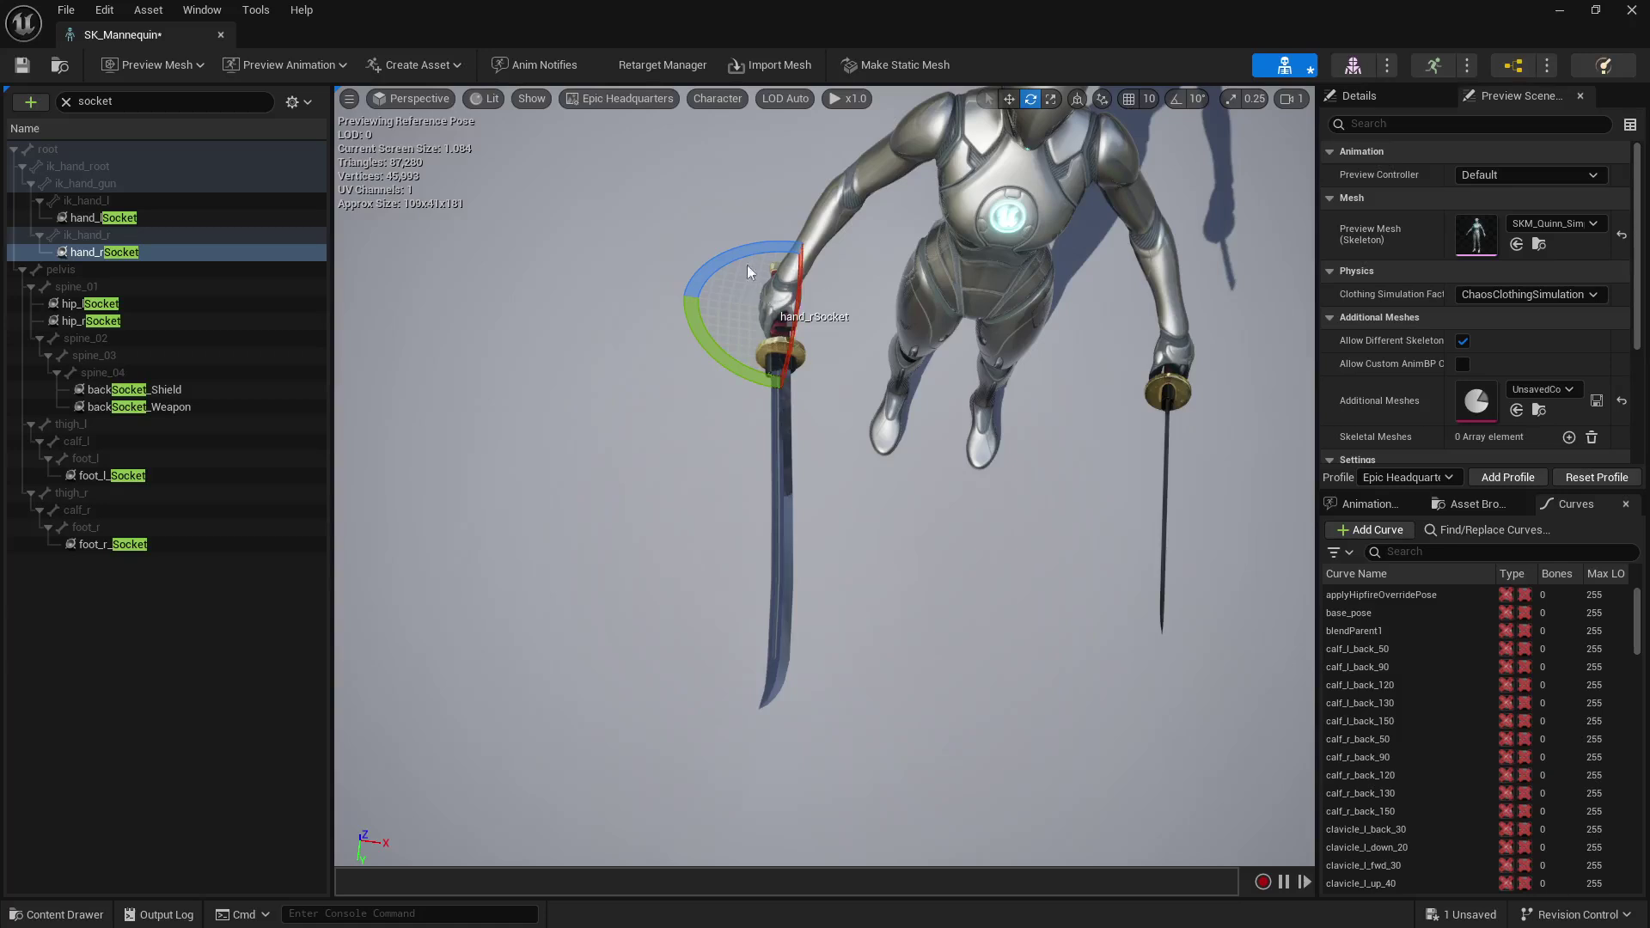
pyautogui.moveTo(727, 258); pyautogui.dragTo(756, 258)
pyautogui.moveTo(859, 340); pyautogui.dragTo(826, 359)
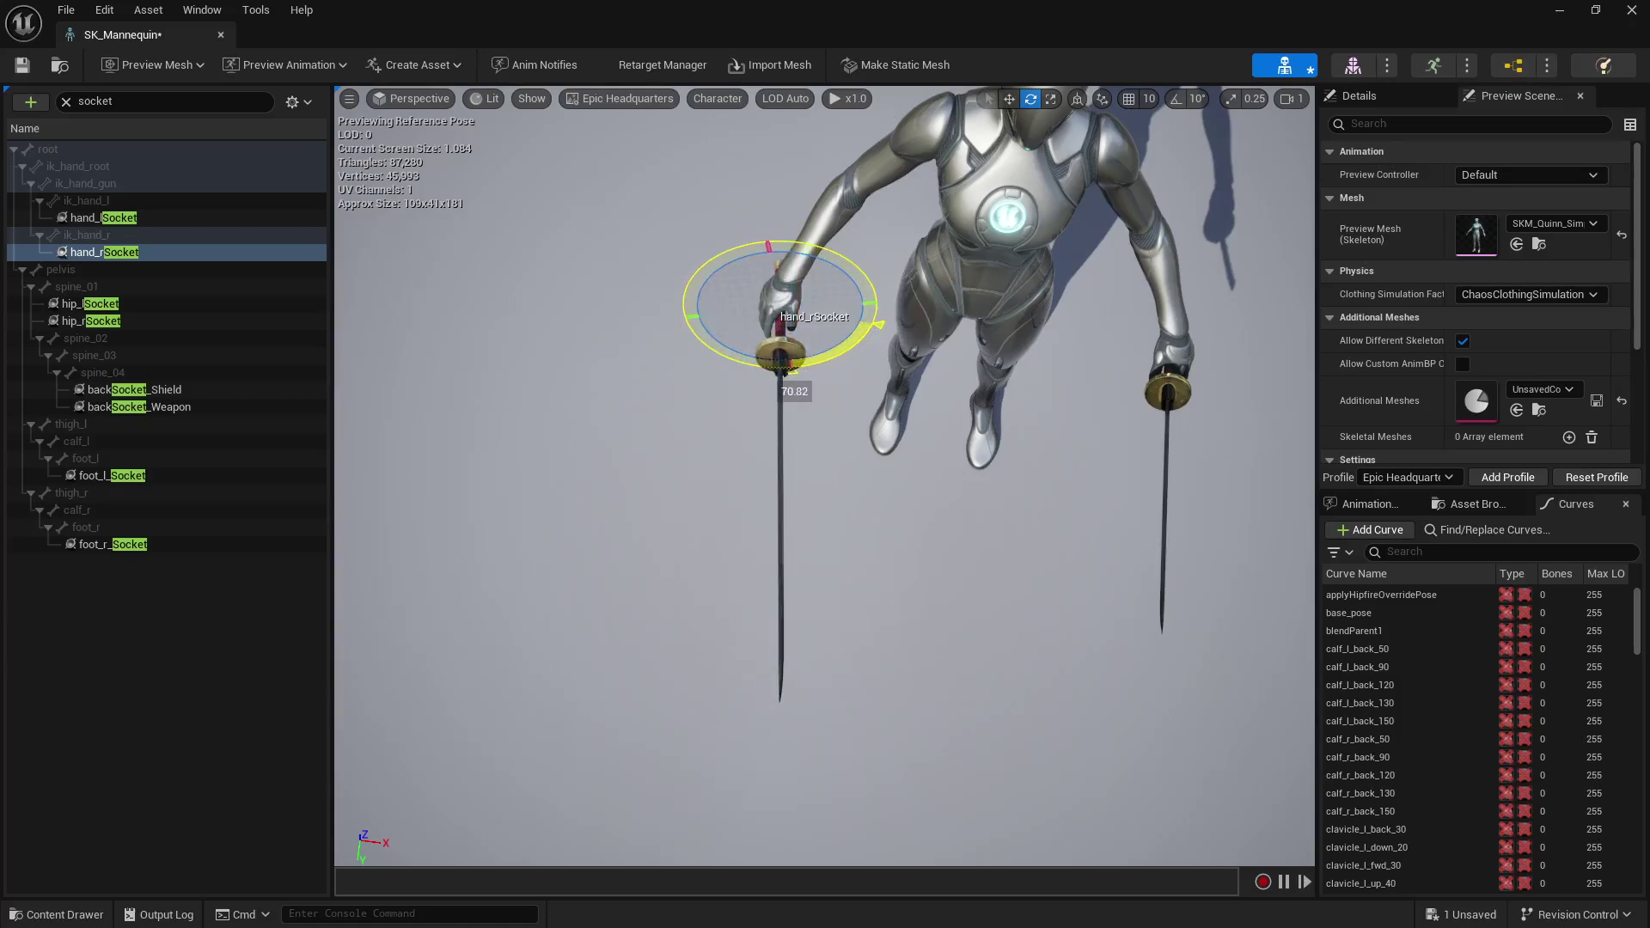
# Tilt hand_rSocket so the right-hand katana's blade points further upward, and save the skeleton.
pyautogui.moveTo(795, 322); pyautogui.dragTo(888, 270, button='right')
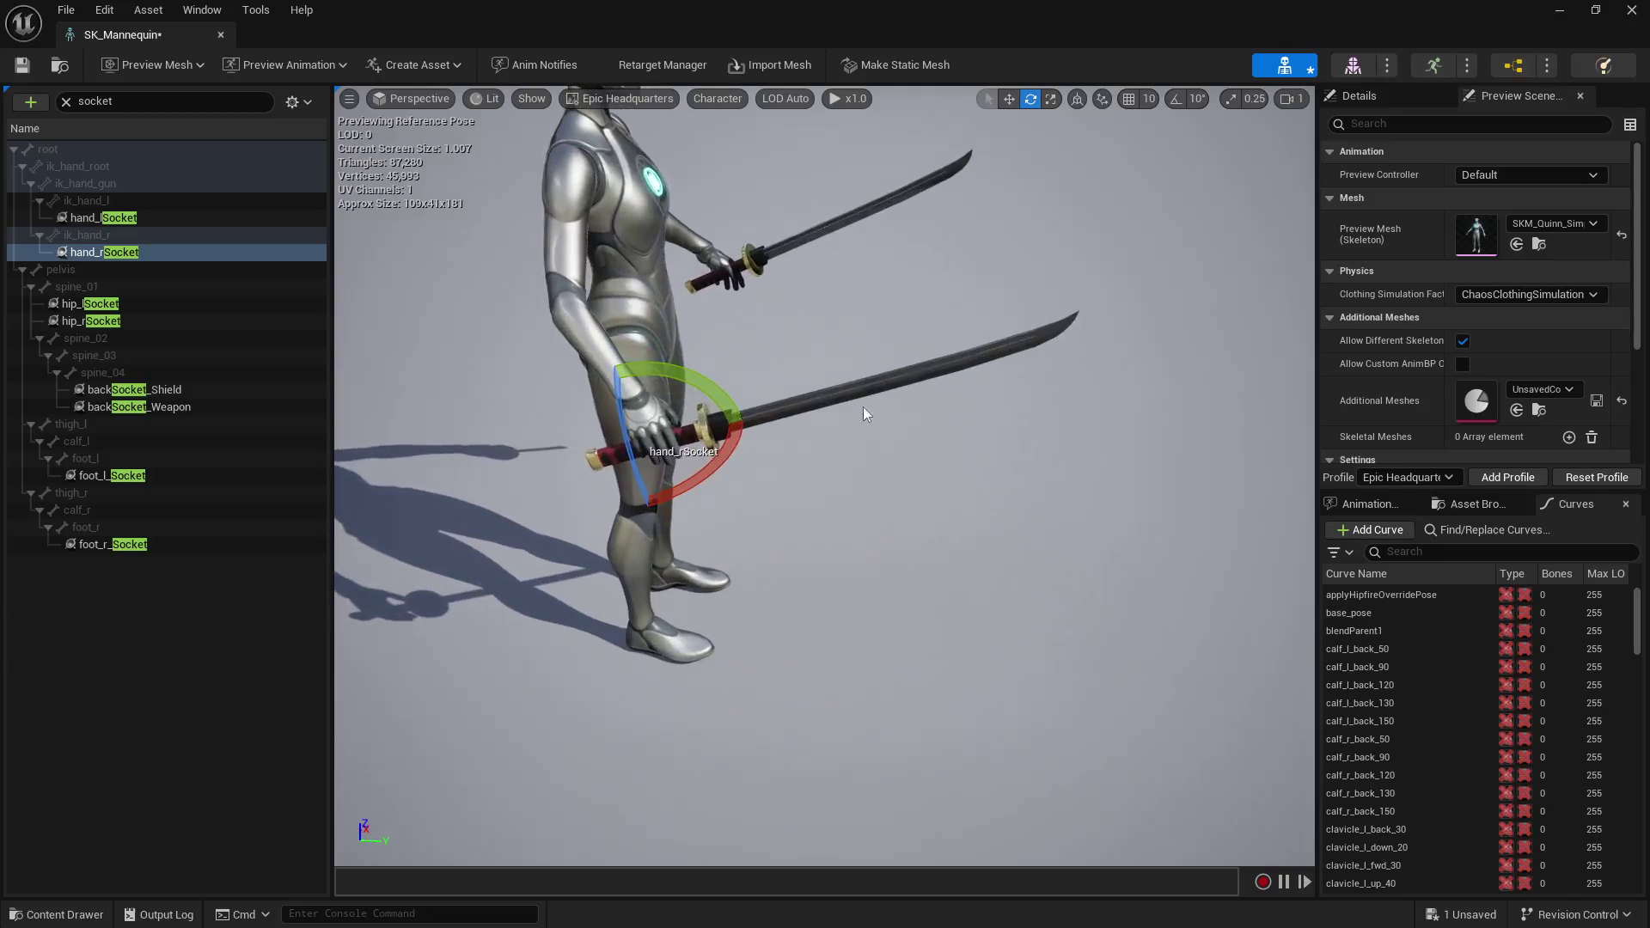
pyautogui.moveTo(713, 381)
pyautogui.mouseDown()
pyautogui.moveTo(726, 400)
pyautogui.moveTo(713, 386)
pyautogui.mouseUp()
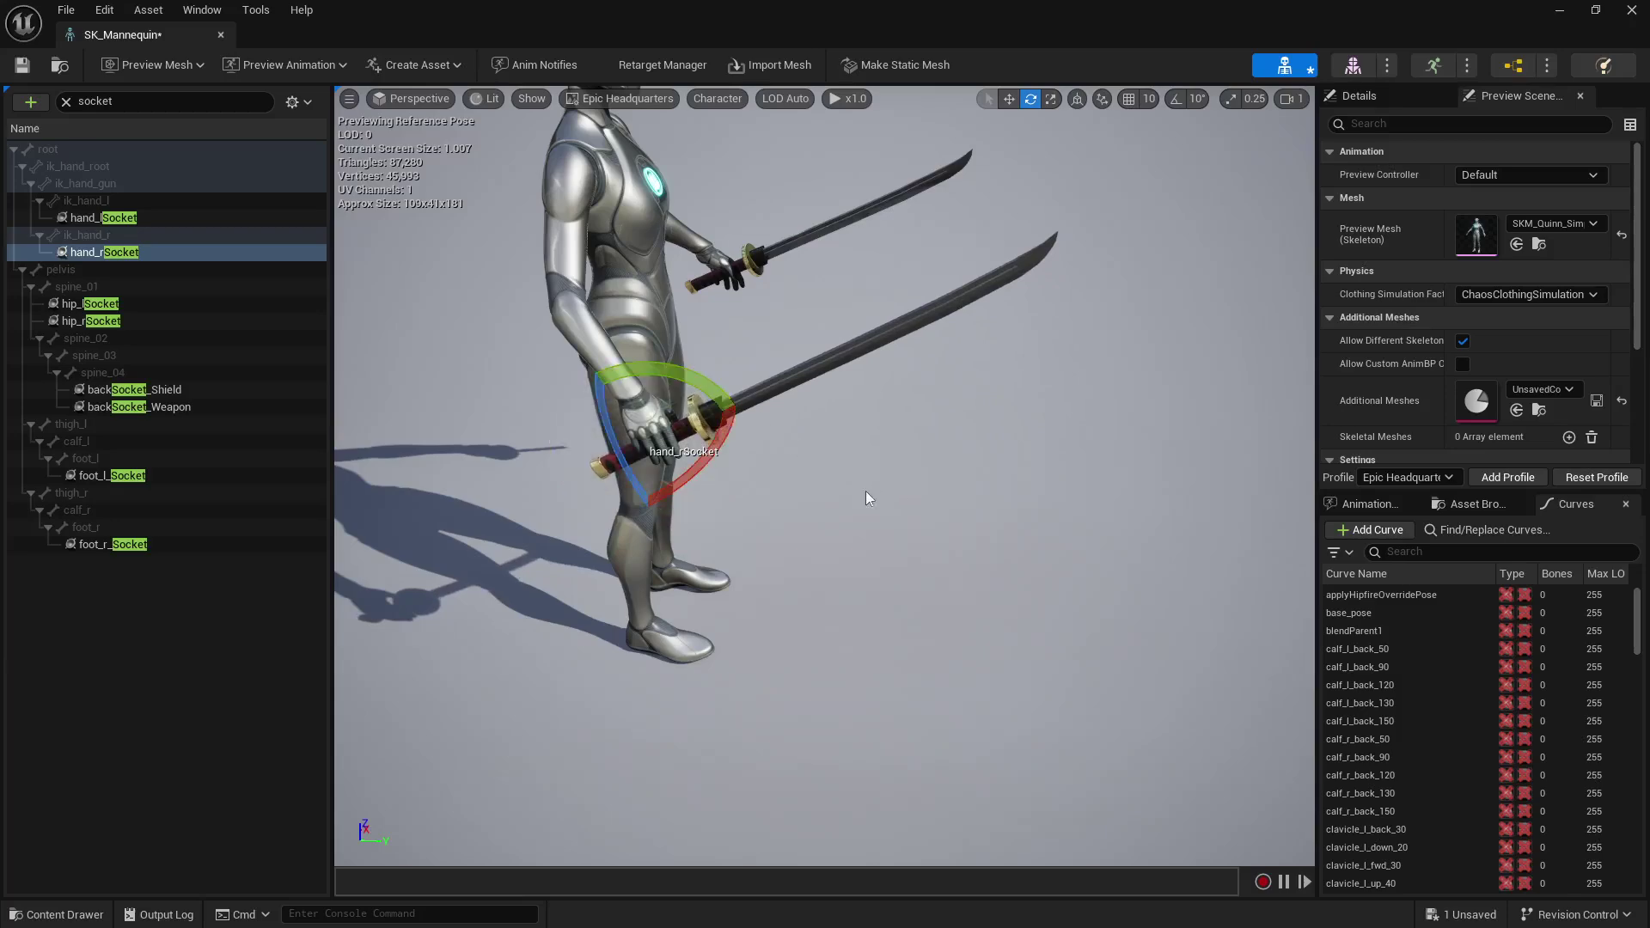
pyautogui.keyDown('alt'); pyautogui.moveTo(814, 481); pyautogui.dragTo(653, 481); pyautogui.keyUp('alt')
pyautogui.moveTo(653, 481); pyautogui.dragTo(448, 302, button='right')
pyautogui.click(32, 68)
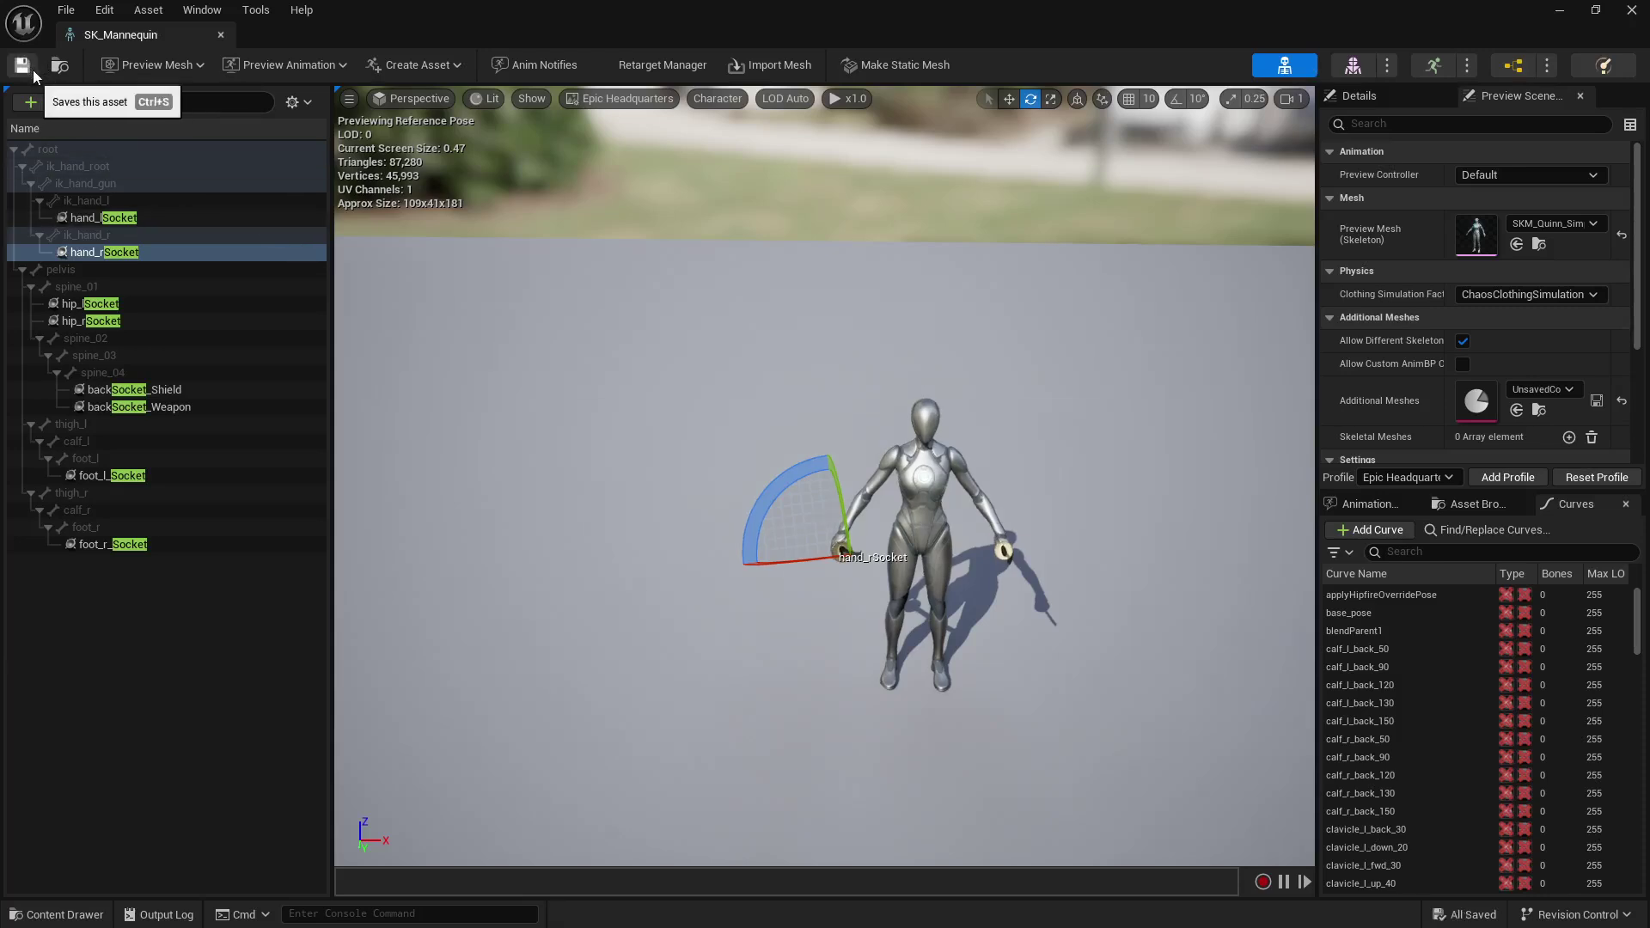
# Remove all attached preview assets and add SM_Katana on hip_lSocket, finding the mesh with the search "sm_kat".
pyautogui.rightClick(124, 253)
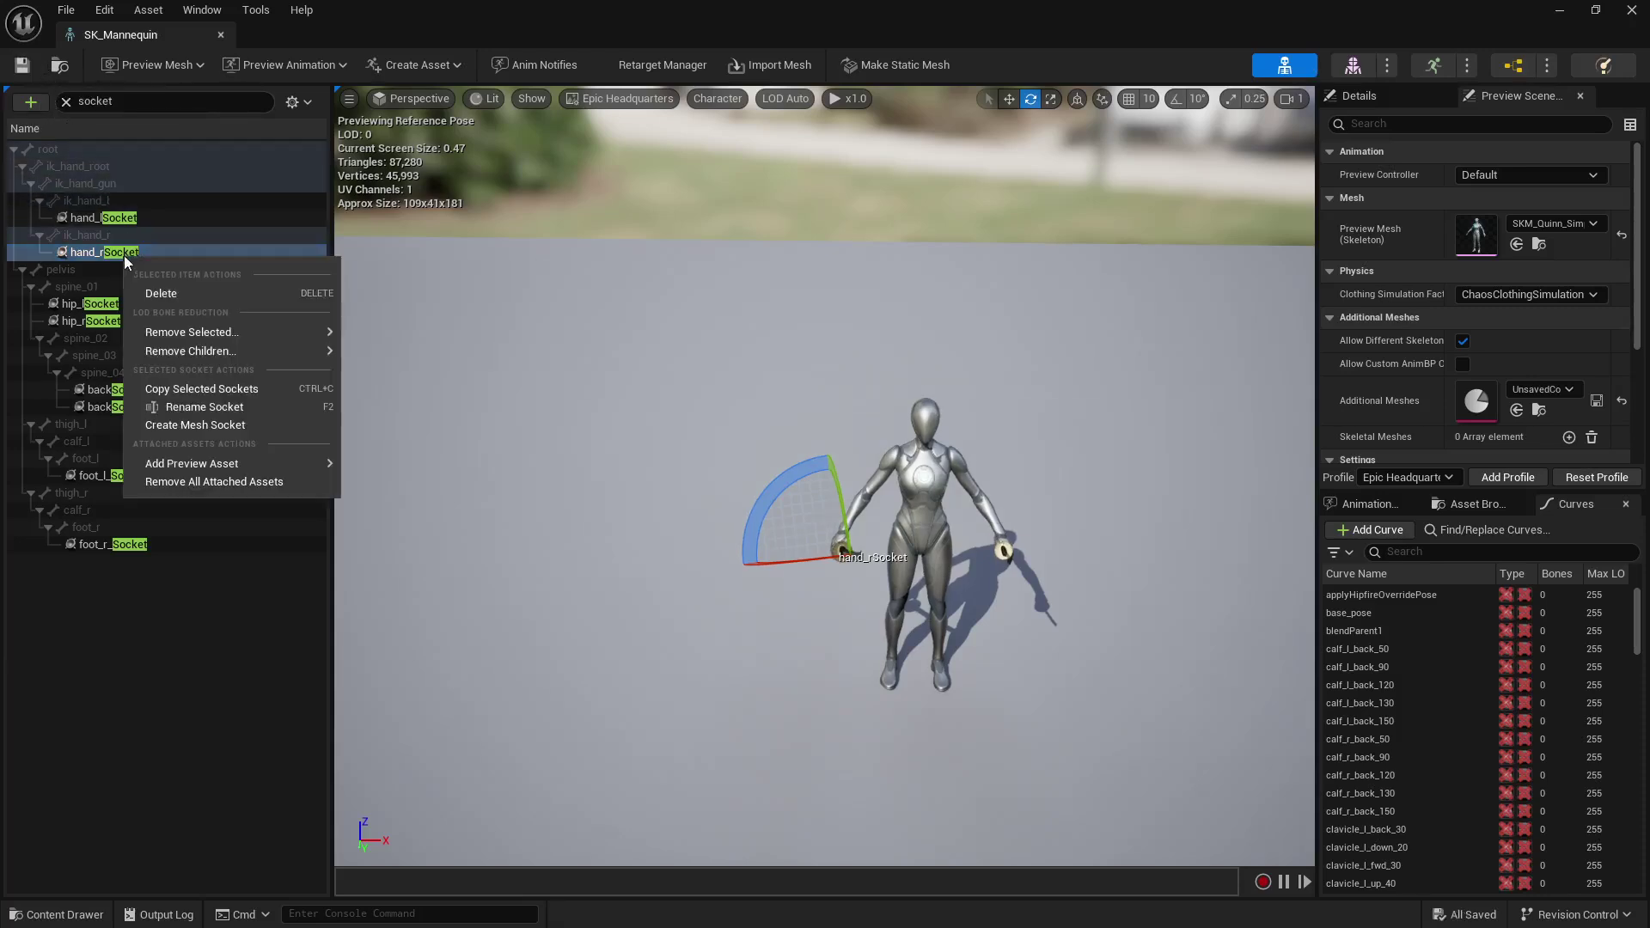
pyautogui.click(231, 483)
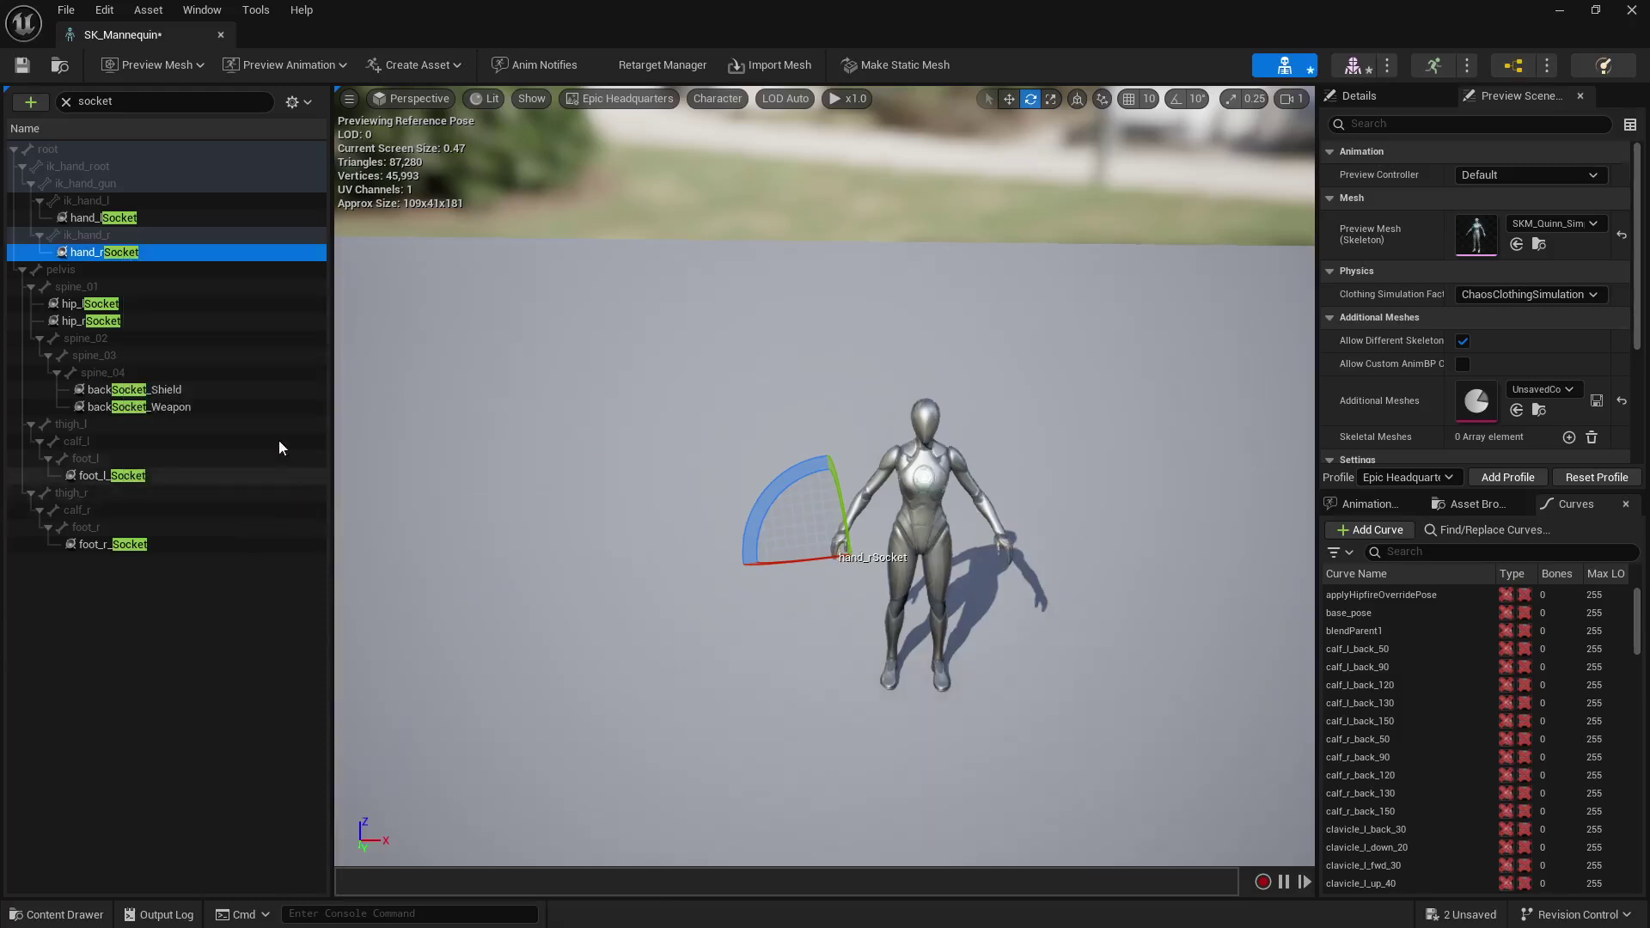
pyautogui.click(93, 304)
pyautogui.rightClick(95, 304)
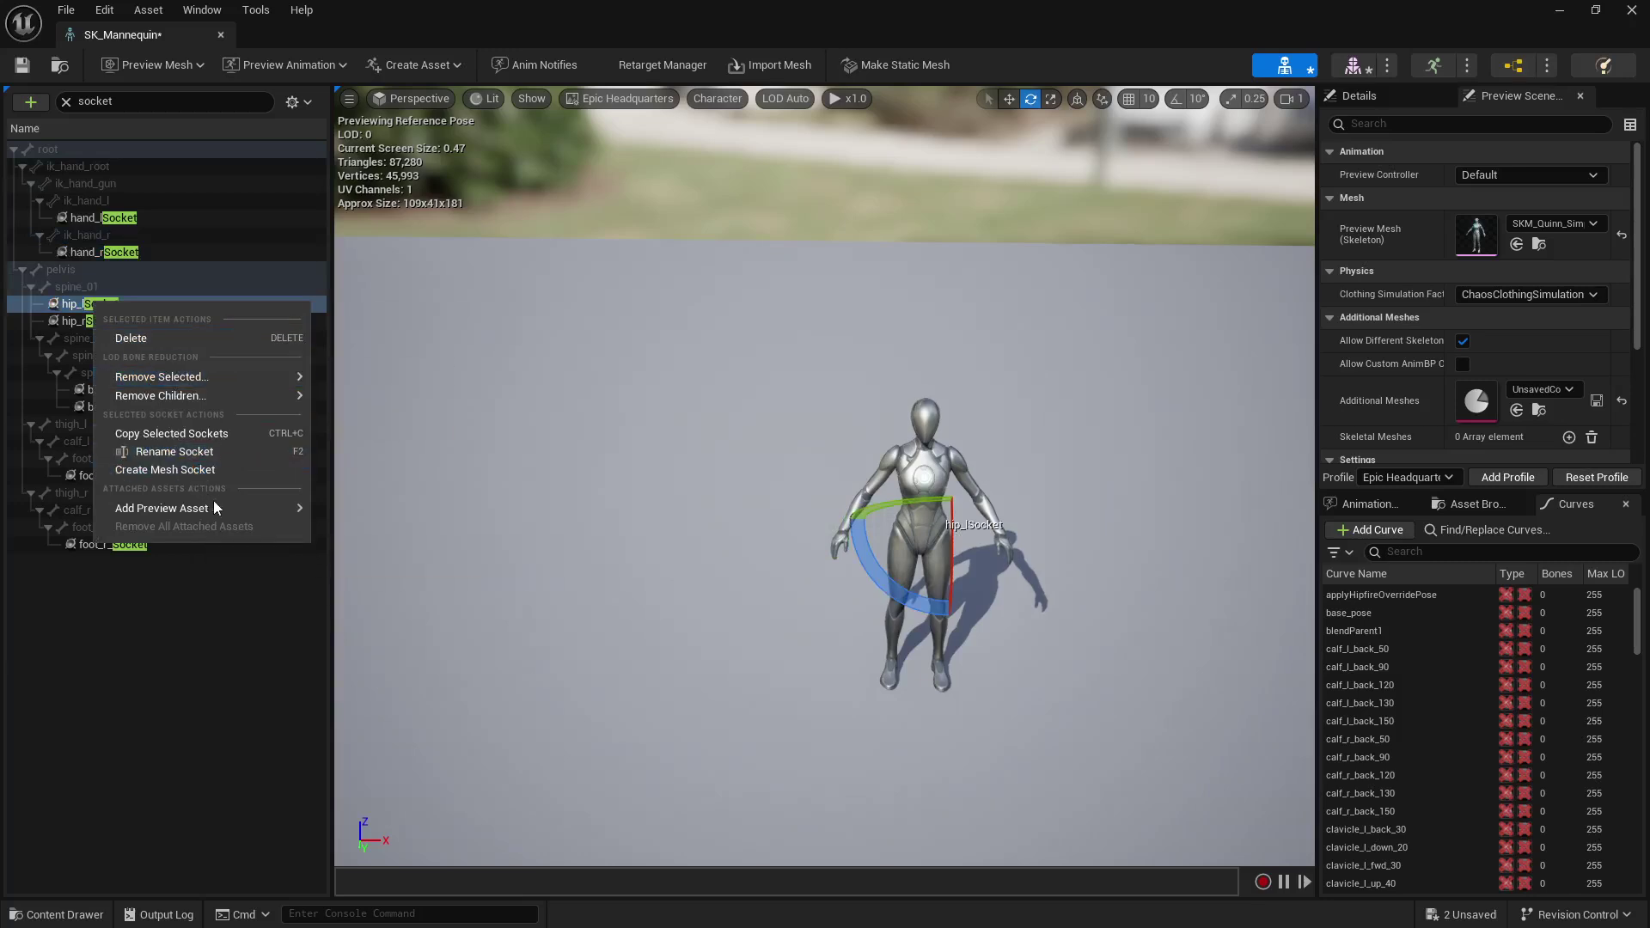
pyautogui.moveTo(215, 506)
pyautogui.write('s')
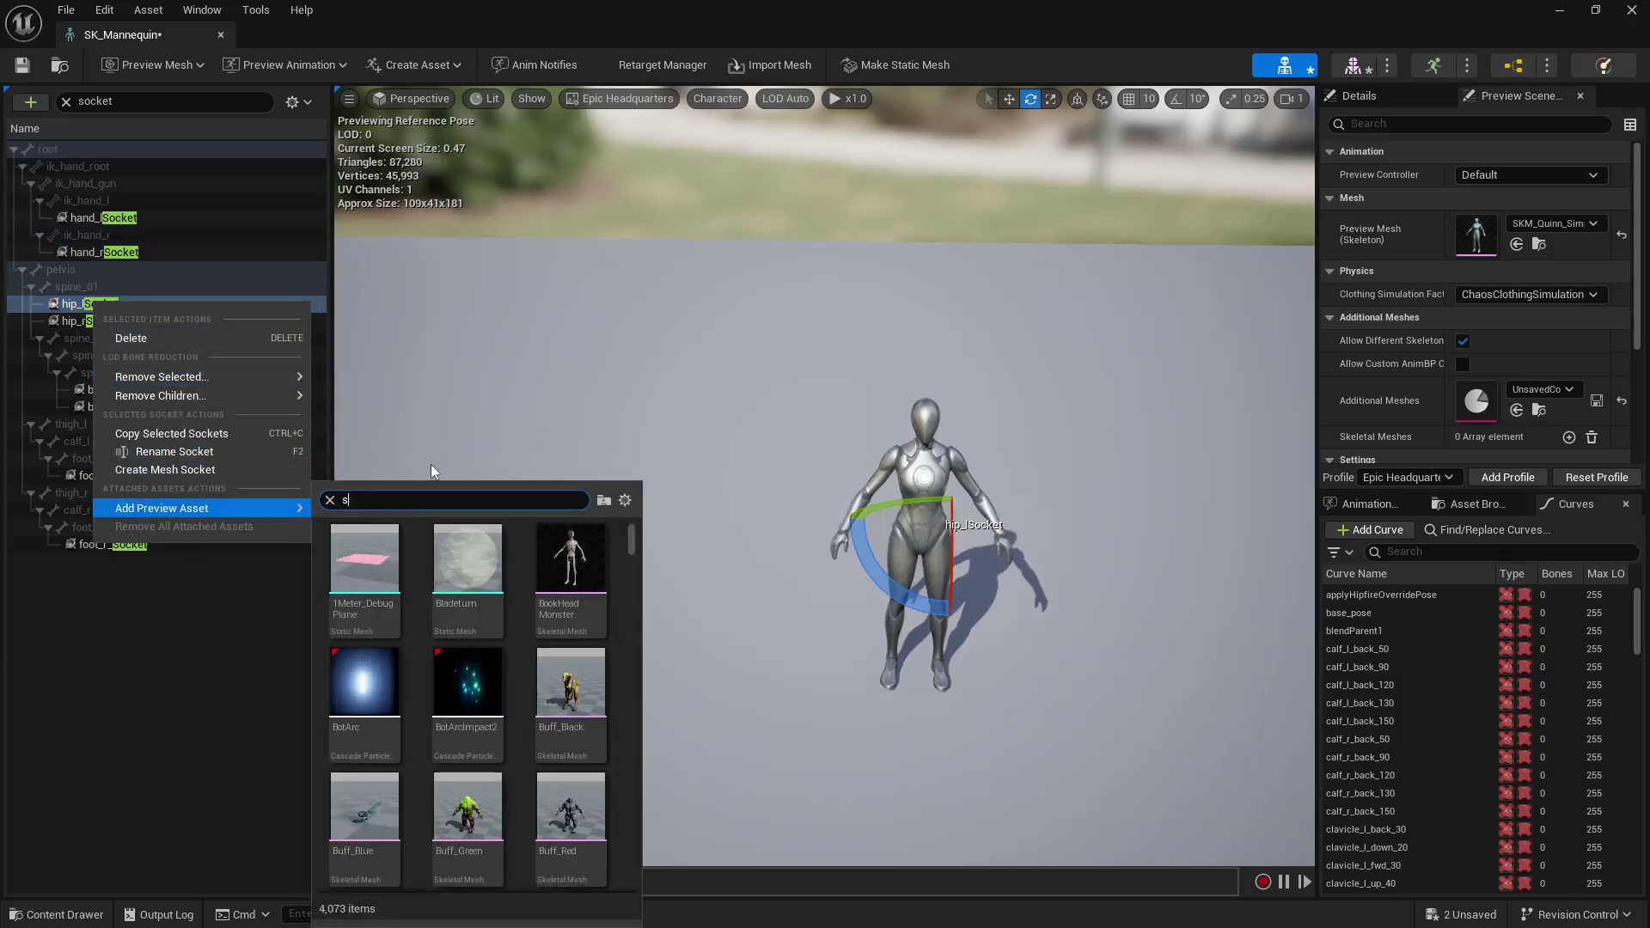
pyautogui.write('m_kat')
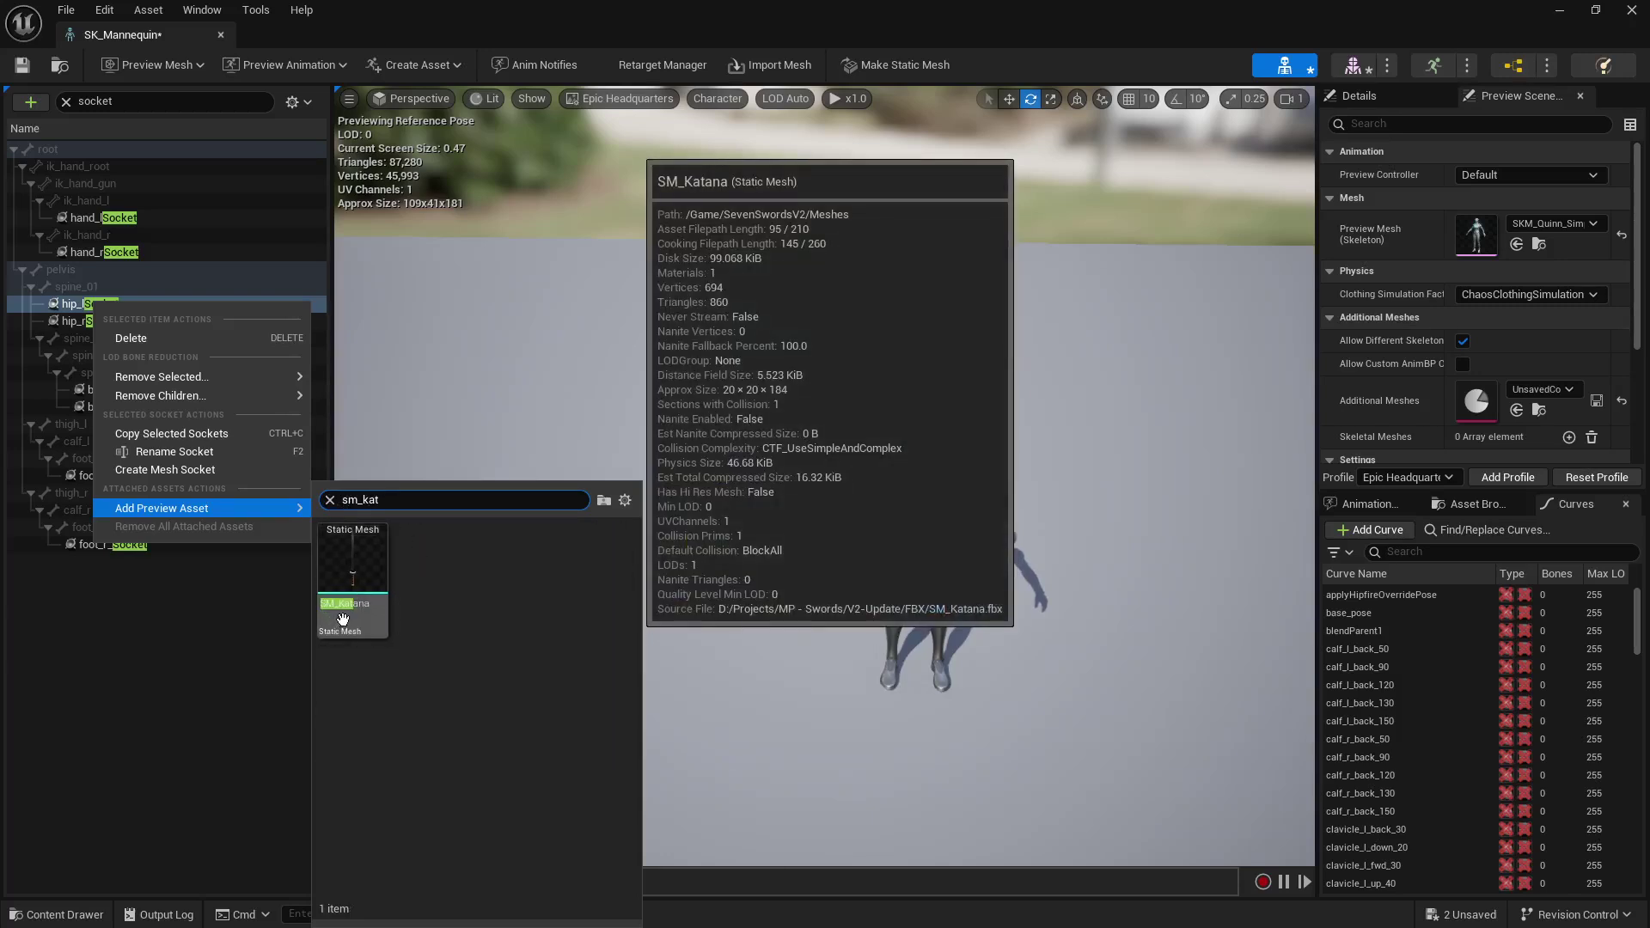
pyautogui.click(357, 584)
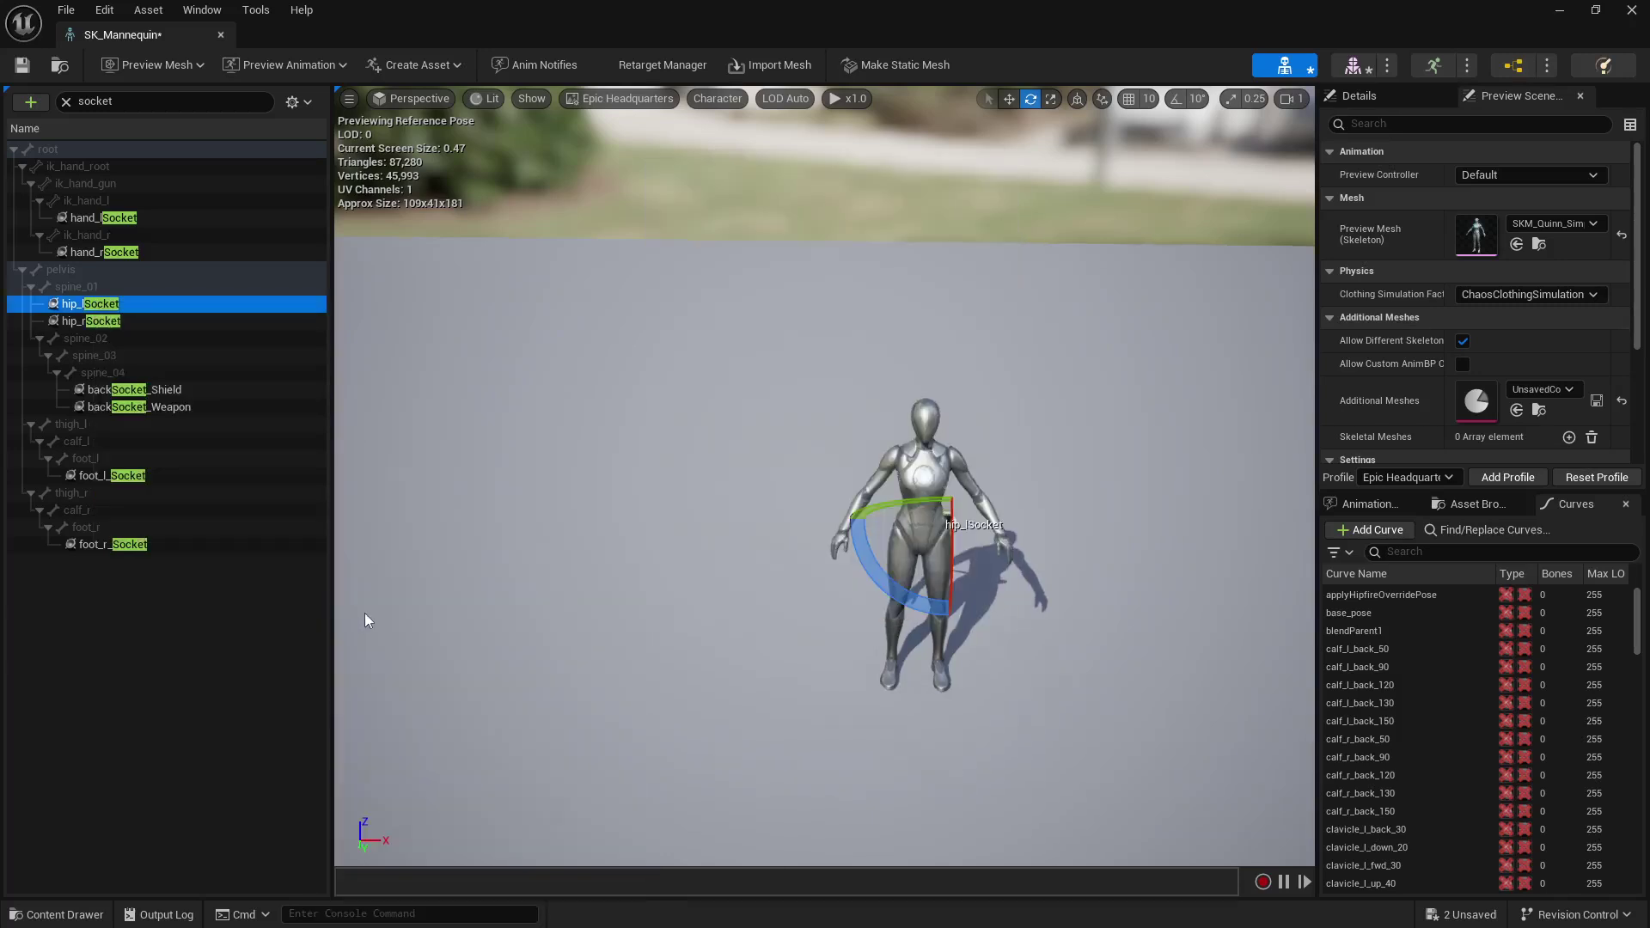
# Add SM_Katana as the preview asset on hip_rSocket, finding the mesh with the search "sm_kat".
pyautogui.click(97, 323)
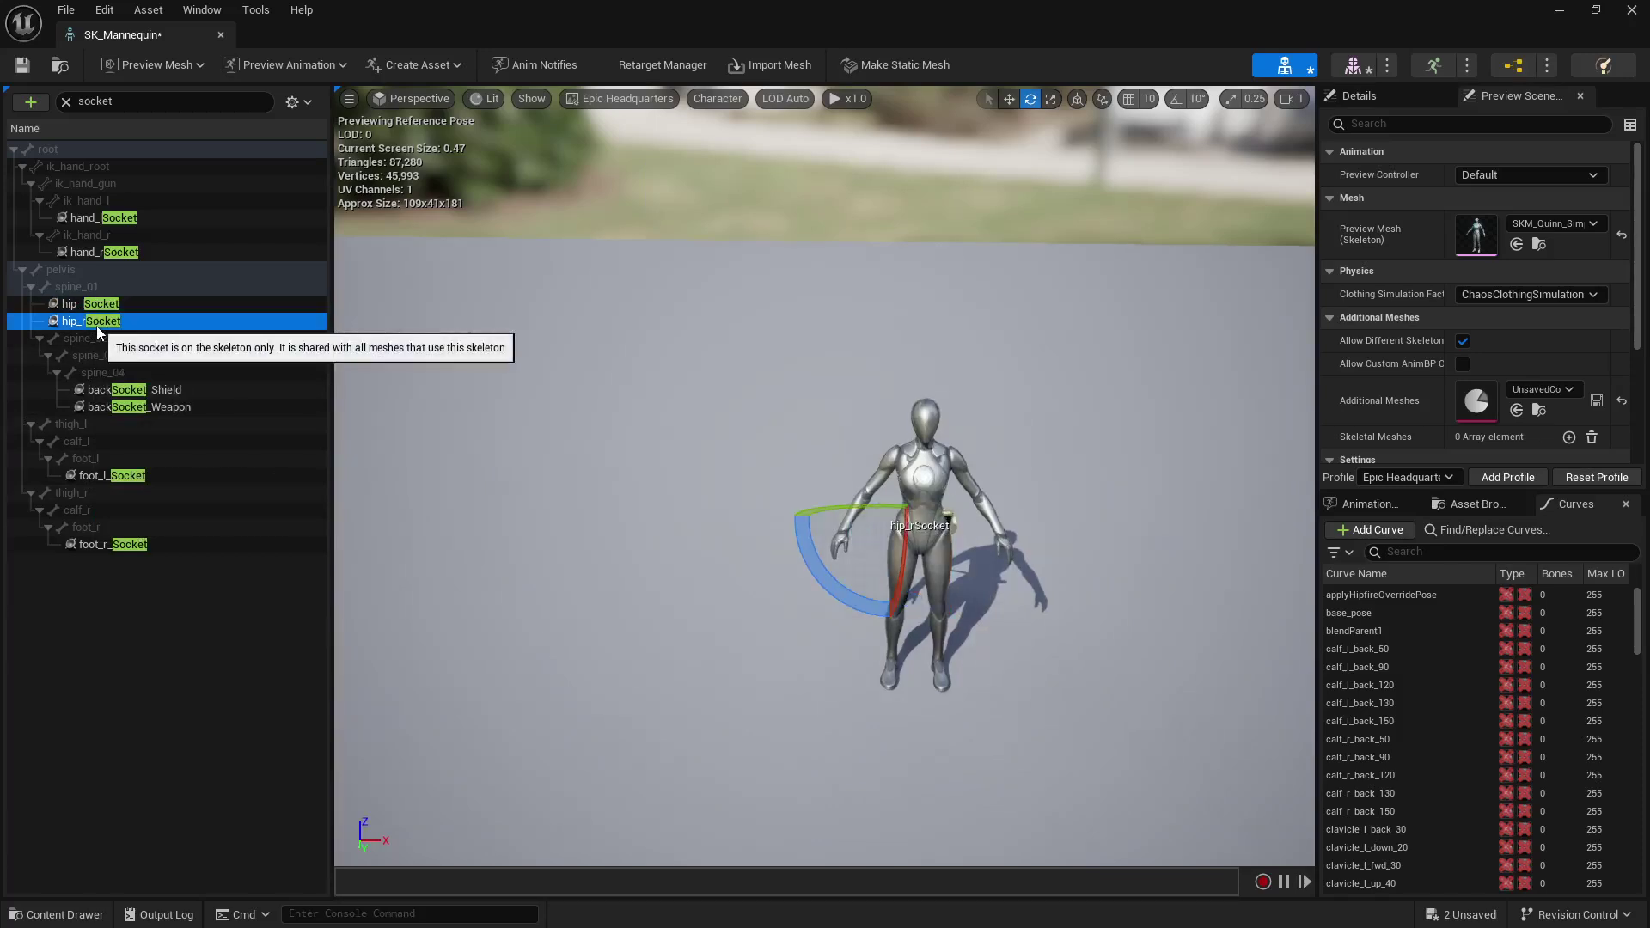
pyautogui.rightClick(97, 326)
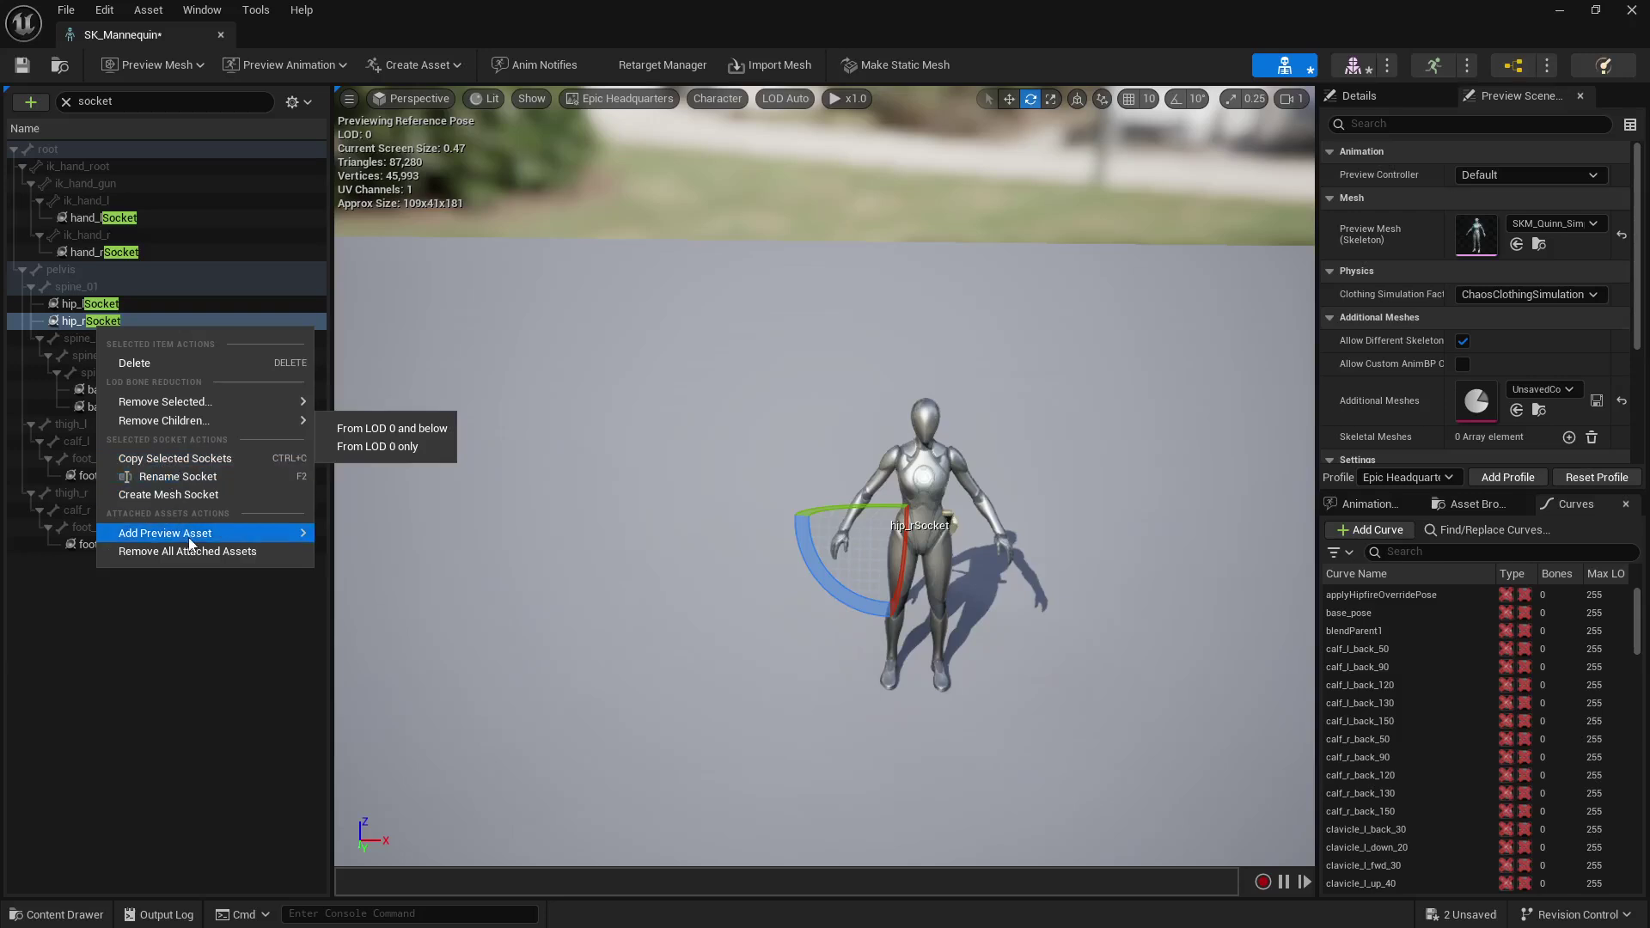
pyautogui.moveTo(200, 533)
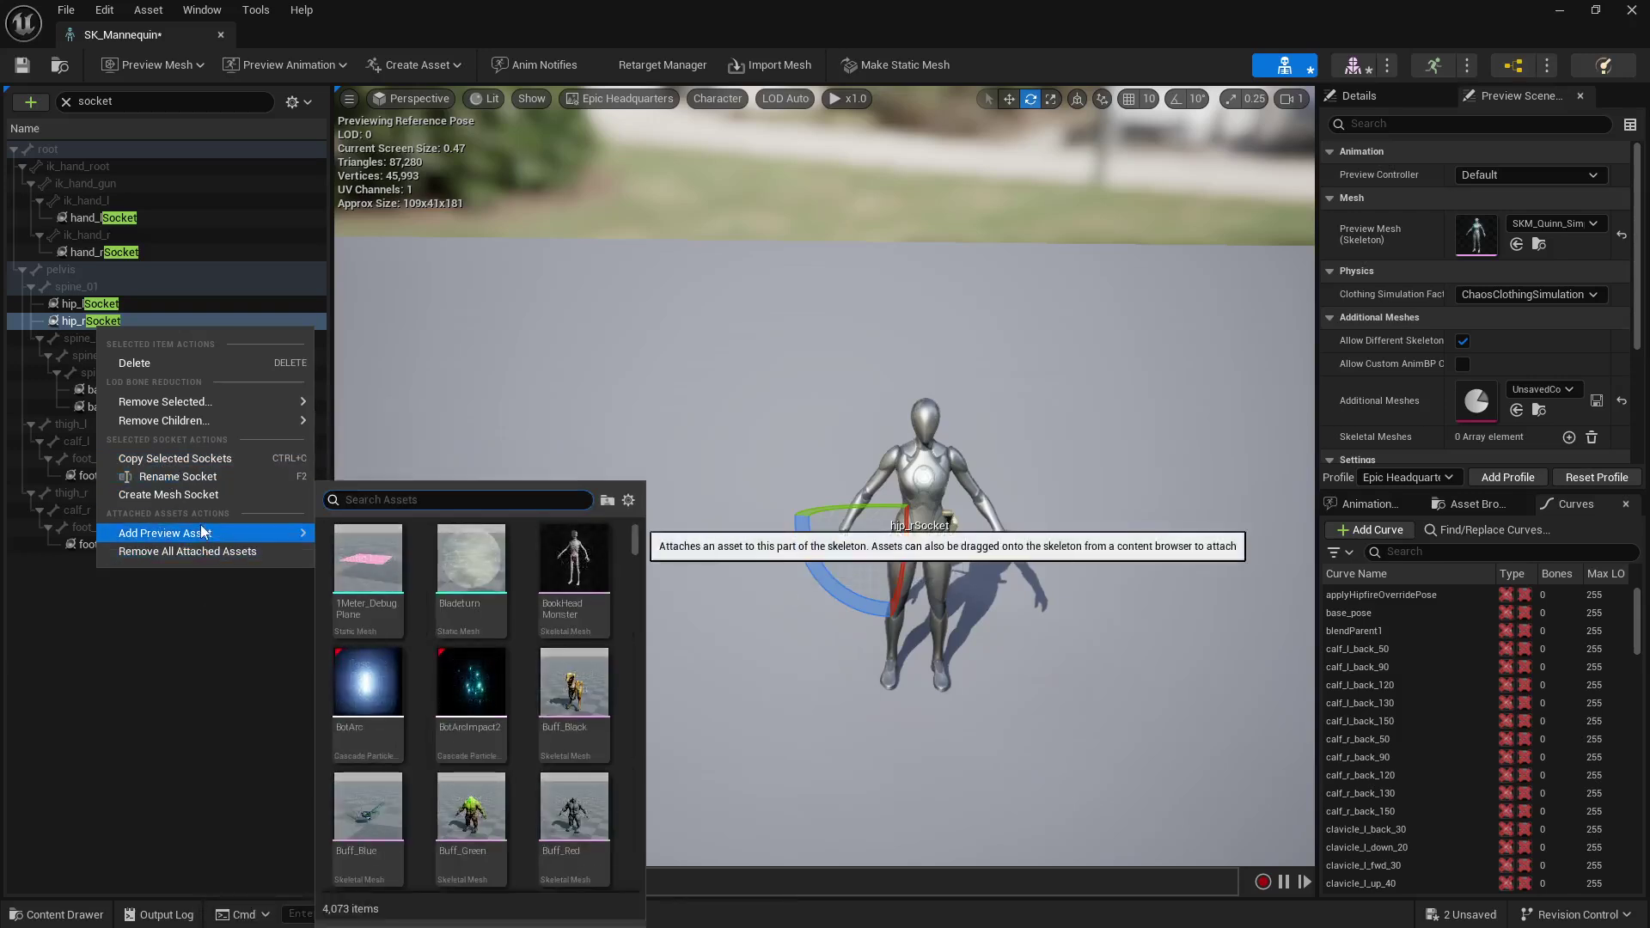
pyautogui.write('sm_kat')
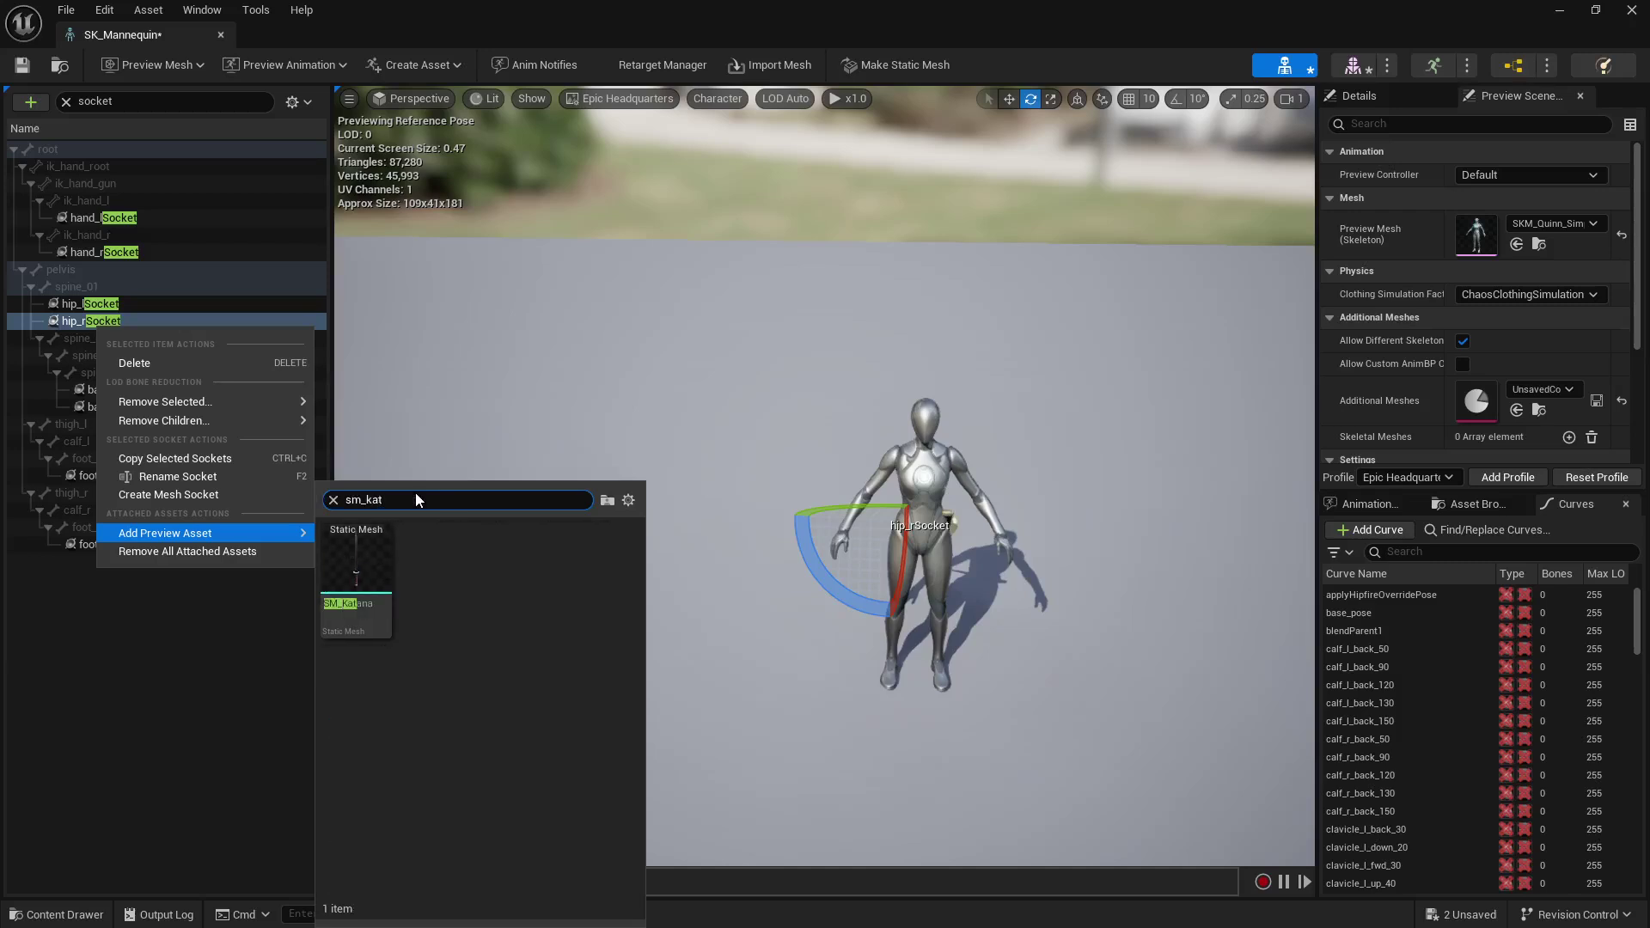
pyautogui.click(361, 574)
# Examine the placement of both hip katanas by viewing the mannequin from behind.
pyautogui.press('w')
pyautogui.moveTo(825, 476); pyautogui.dragTo(861, 534, button='right')
pyautogui.press('a')
pyautogui.press('s')
pyautogui.press('w')
pyautogui.press('s')
pyautogui.press('w')
pyautogui.press('a')
pyautogui.press('s')
pyautogui.press('a')
pyautogui.press('d')
pyautogui.press('w')
pyautogui.press('s')
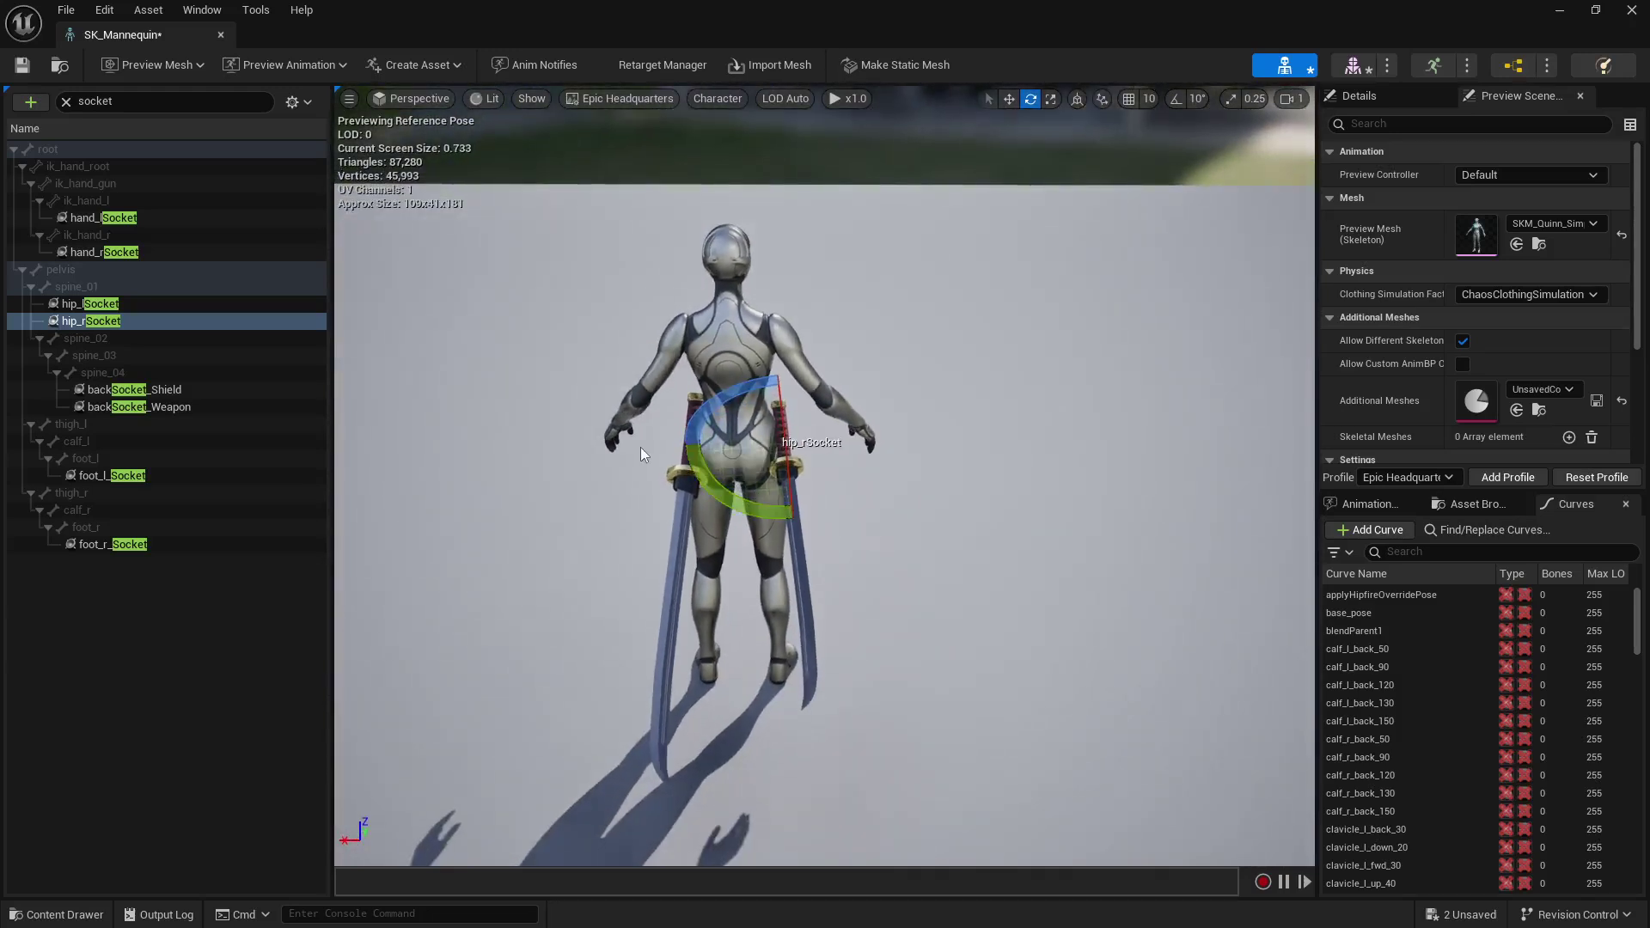
# Rotate hip_rSocket so its katana hangs straight down when seen from behind, and reposition it against the mannequin's right hip.
pyautogui.moveTo(771, 506); pyautogui.dragTo(877, 511)
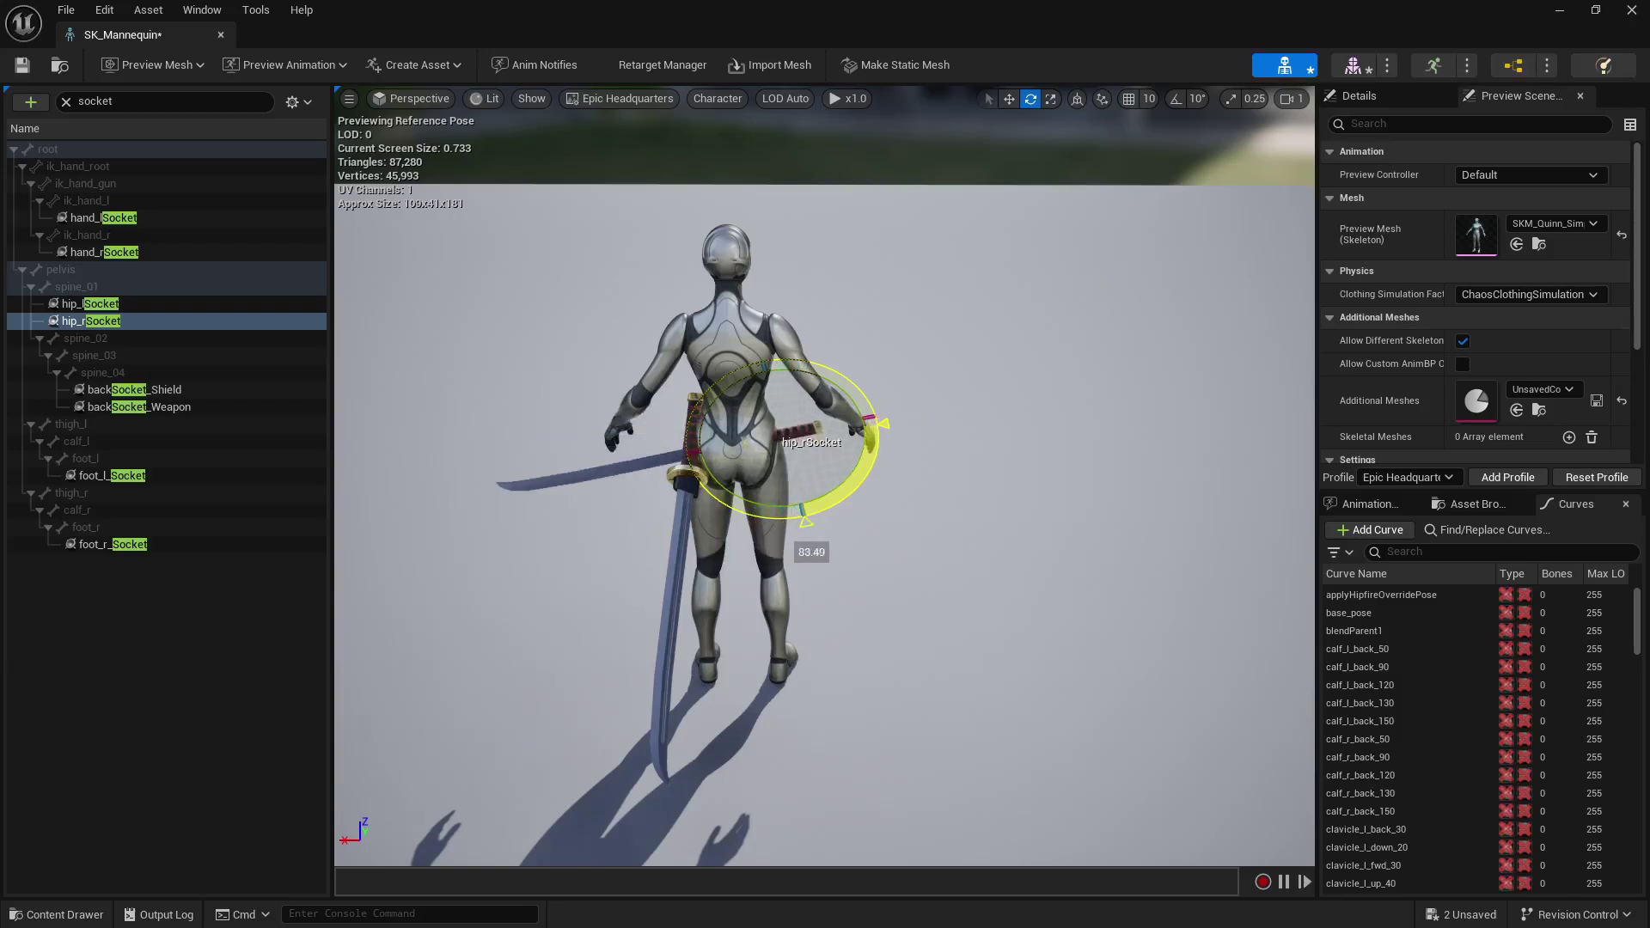
pyautogui.moveTo(757, 507); pyautogui.dragTo(751, 506)
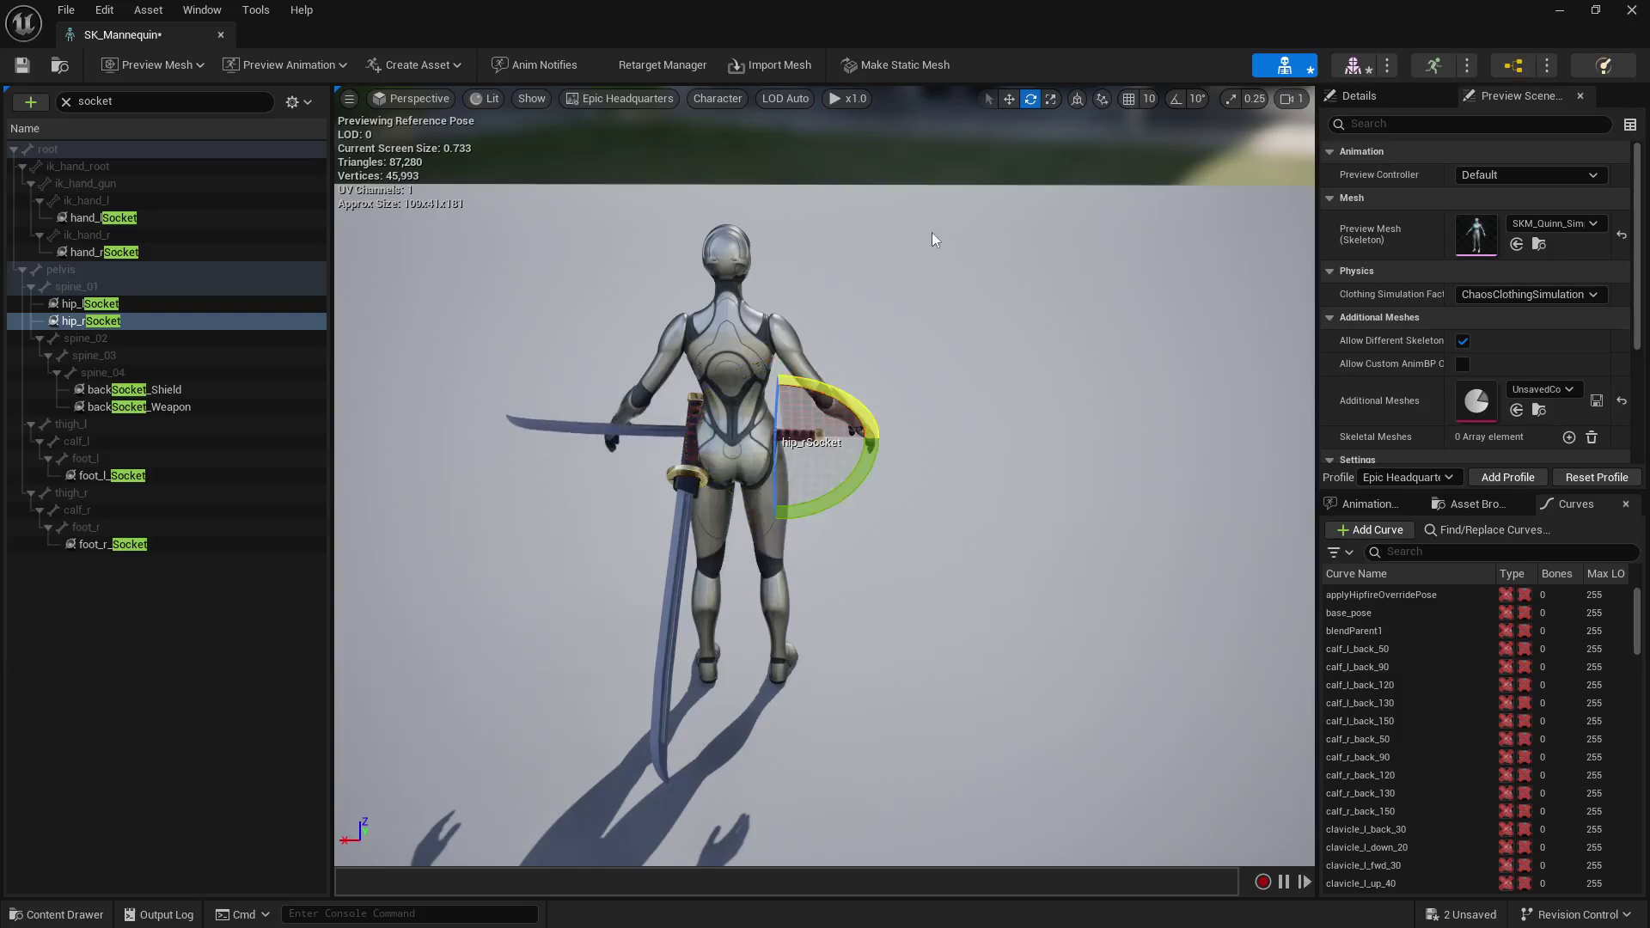
pyautogui.click(1003, 102)
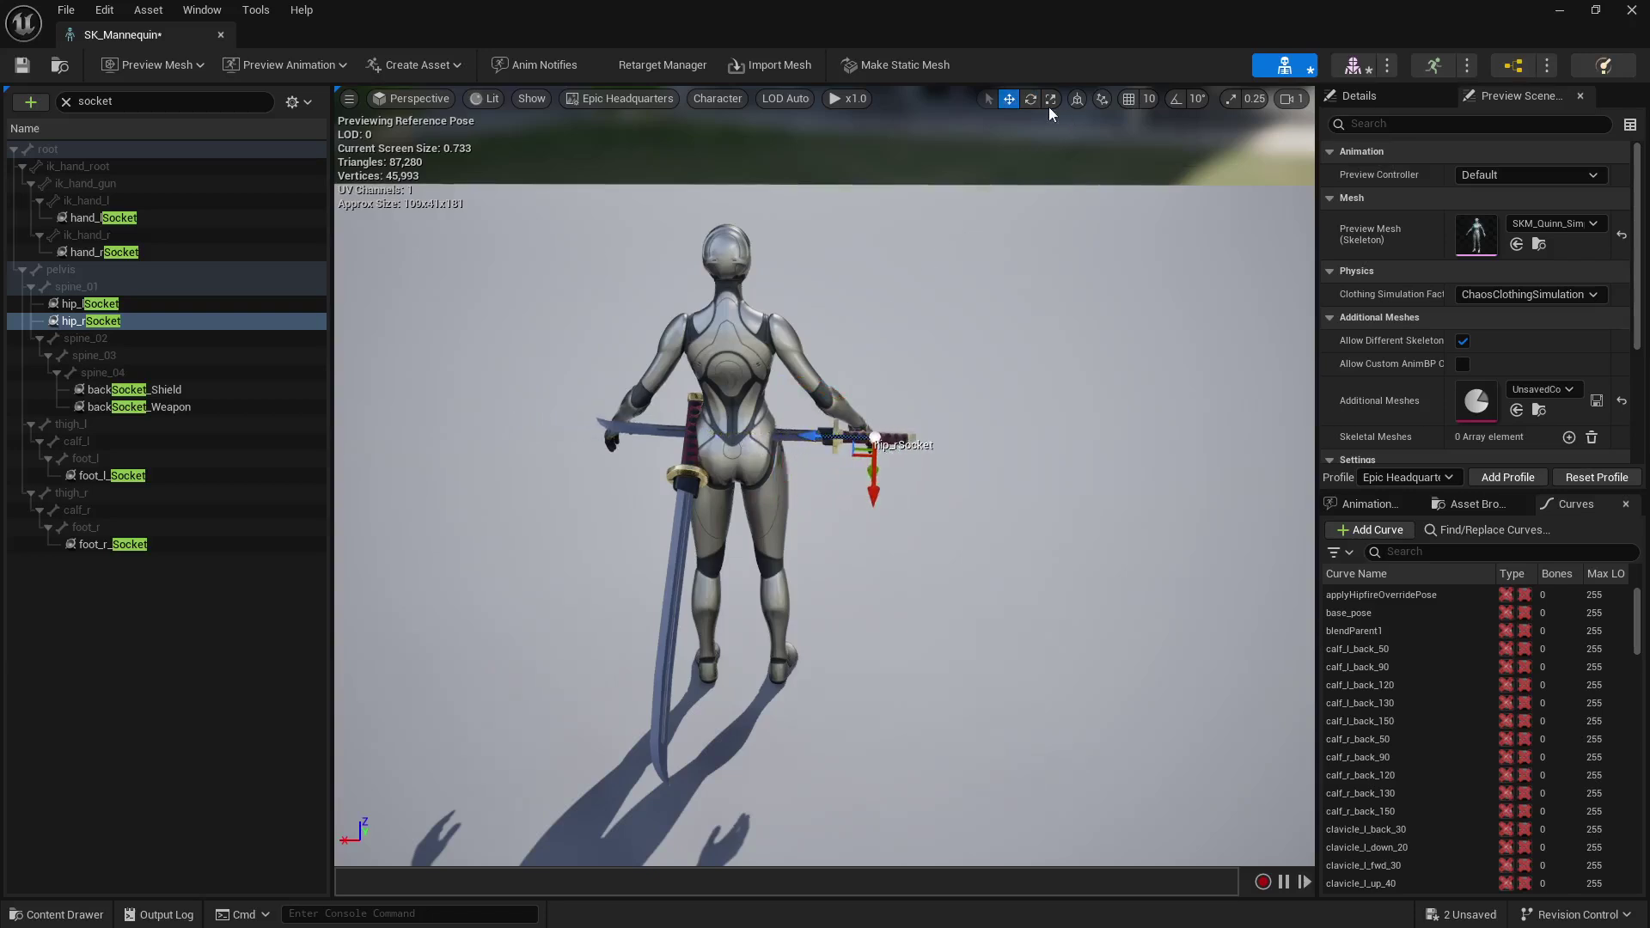
pyautogui.moveTo(792, 477); pyautogui.dragTo(1002, 447)
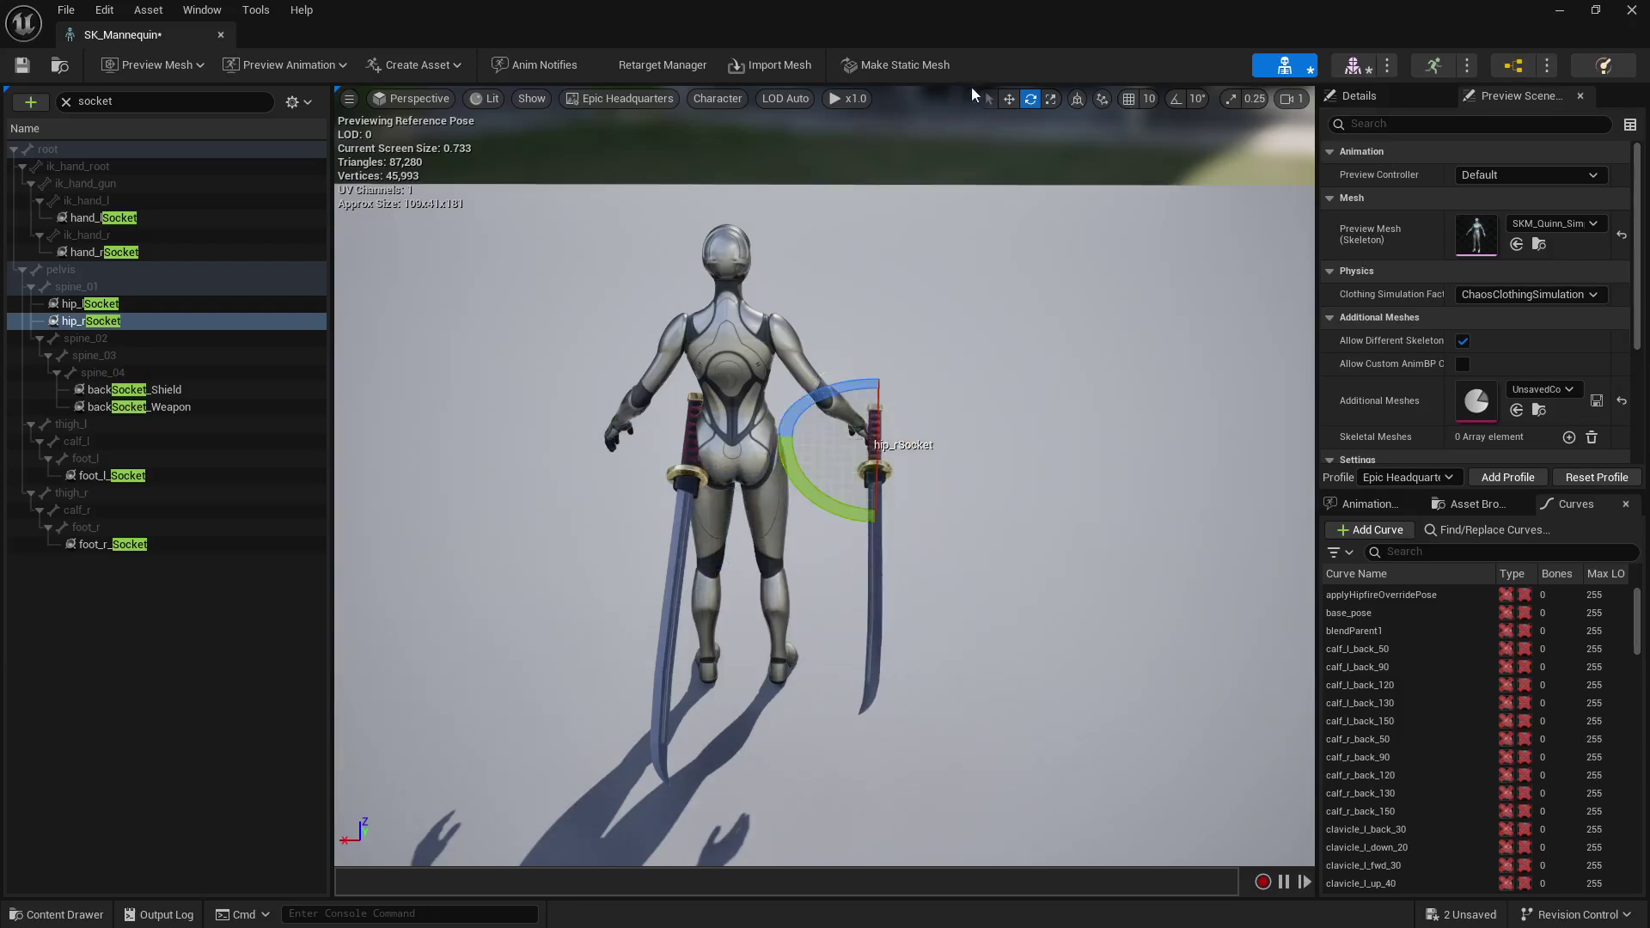
pyautogui.click(1008, 99)
pyautogui.moveTo(945, 438); pyautogui.dragTo(864, 447)
pyautogui.moveTo(857, 446); pyautogui.dragTo(914, 457, button='right')
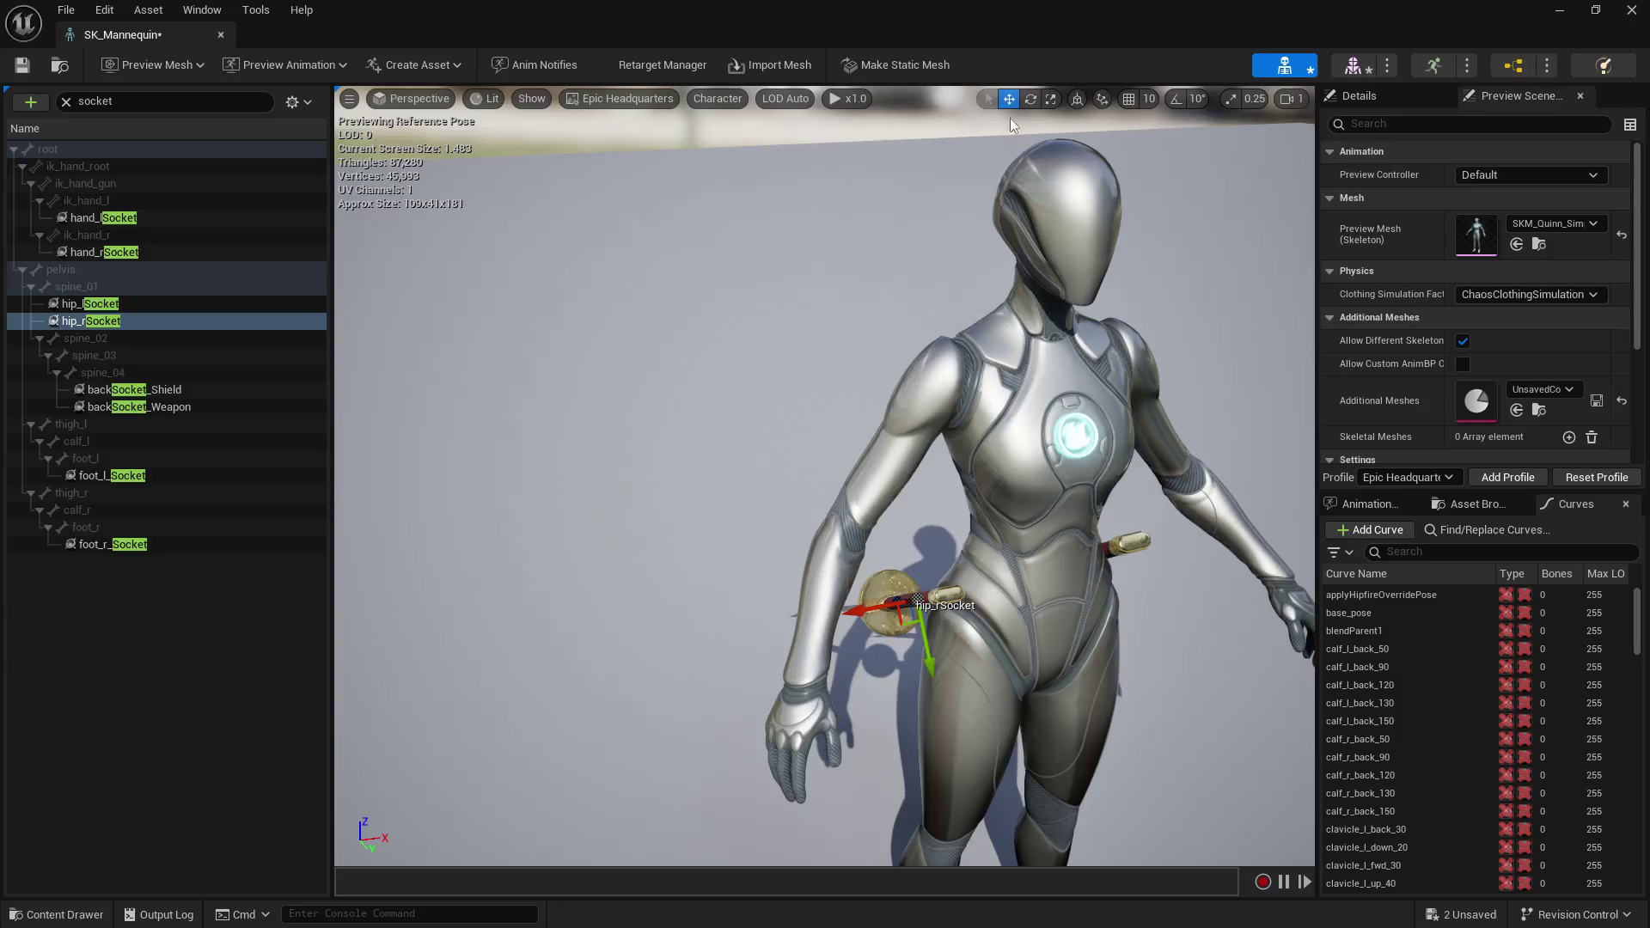
# Roll hip_rSocket about 87° around the katana's length so the blade is edge-on when seen from behind.
pyautogui.moveTo(871, 507)
pyautogui.mouseDown(button='right')
pyautogui.moveTo(825, 524)
pyautogui.moveTo(870, 508)
pyautogui.mouseUp(button='right')
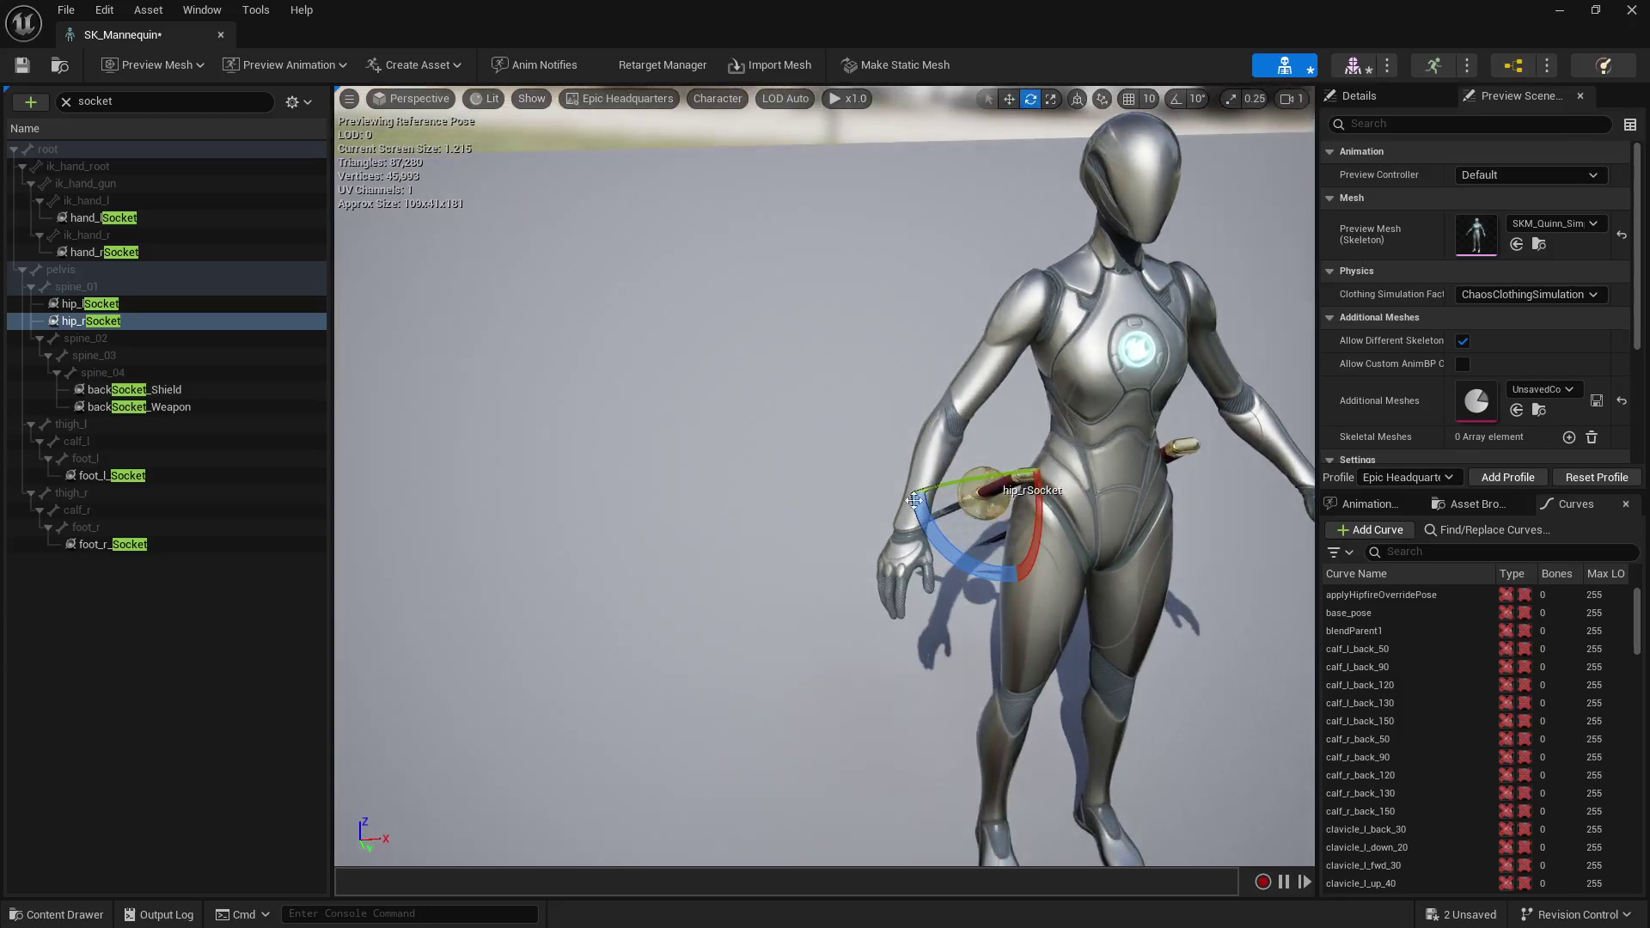
pyautogui.moveTo(927, 526); pyautogui.dragTo(909, 490)
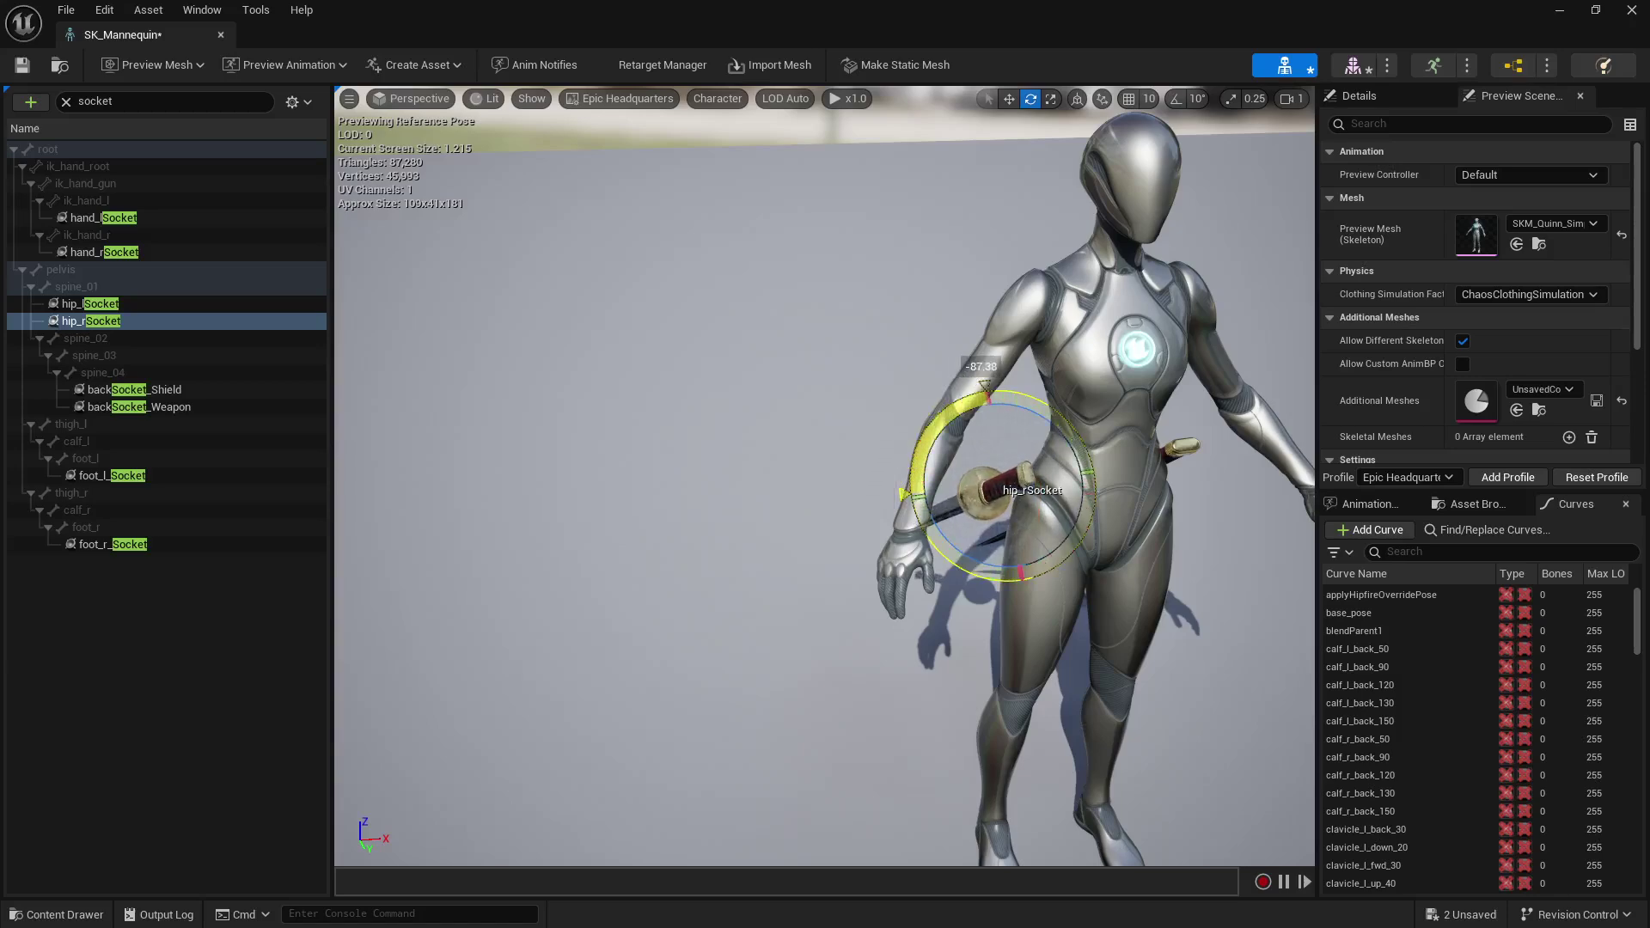
pyautogui.moveTo(990, 384); pyautogui.dragTo(992, 383)
pyautogui.moveTo(910, 490); pyautogui.dragTo(822, 590, button='right')
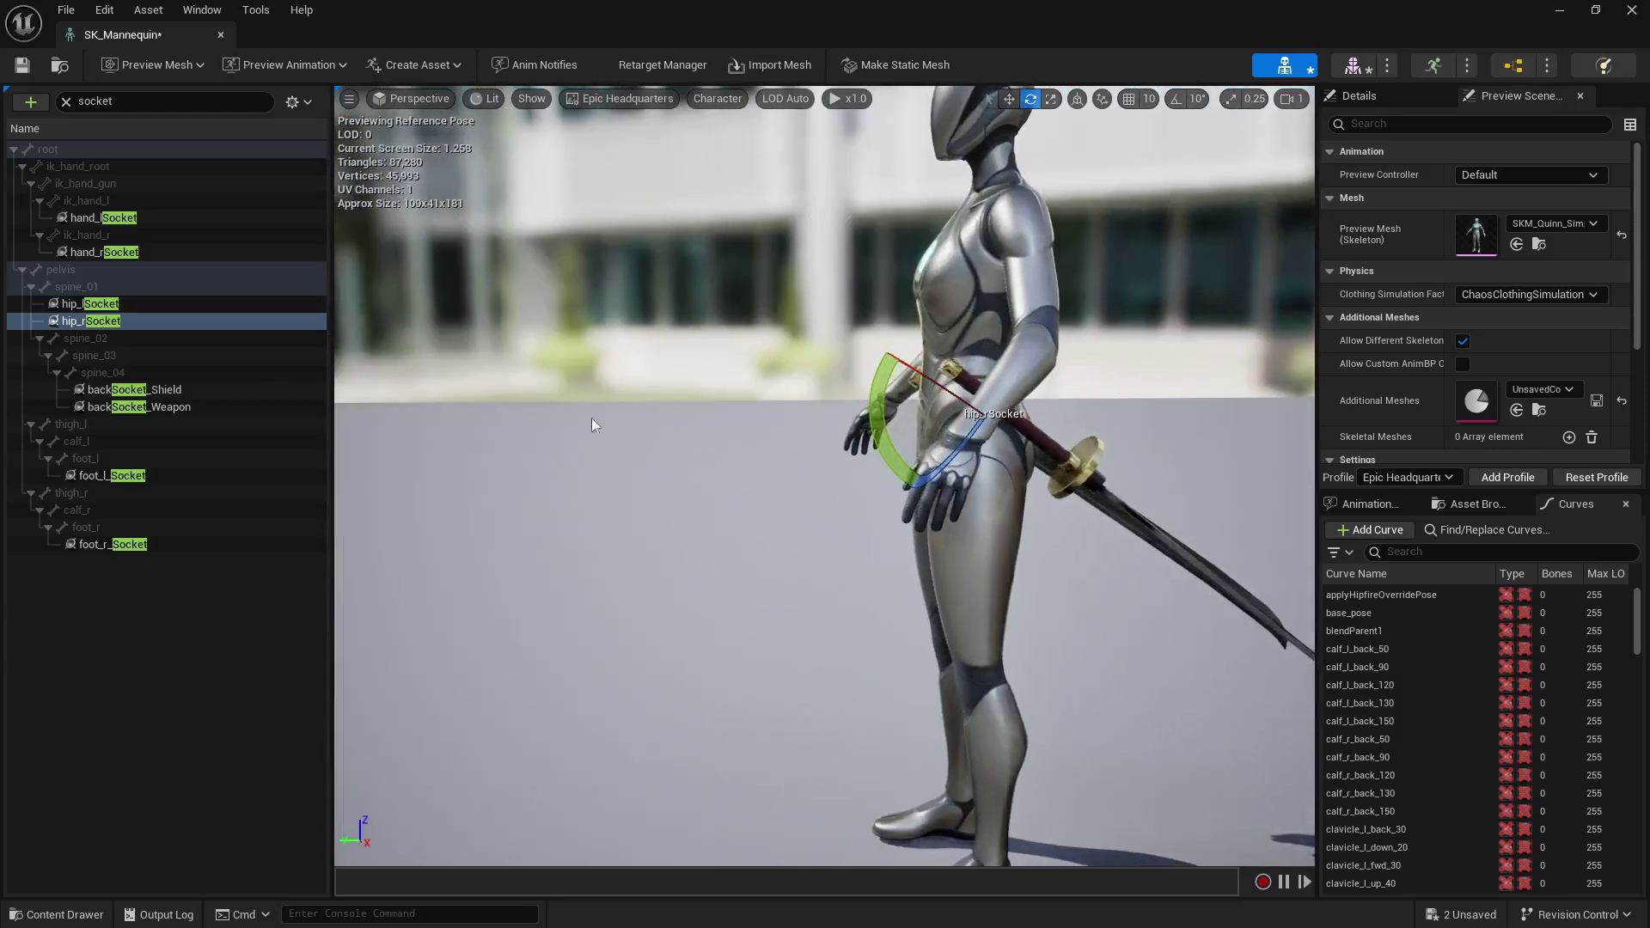
# Roll hip_lSocket around its katana's length so the blade is edge-on from behind, matching the right hip katana.
pyautogui.click(144, 305)
pyautogui.moveTo(385, 379)
pyautogui.mouseDown(button='right')
pyautogui.moveTo(430, 387)
pyautogui.moveTo(378, 309)
pyautogui.moveTo(395, 430)
pyautogui.moveTo(447, 378)
pyautogui.moveTo(403, 395)
pyautogui.mouseUp(button='right')
pyautogui.press('w')
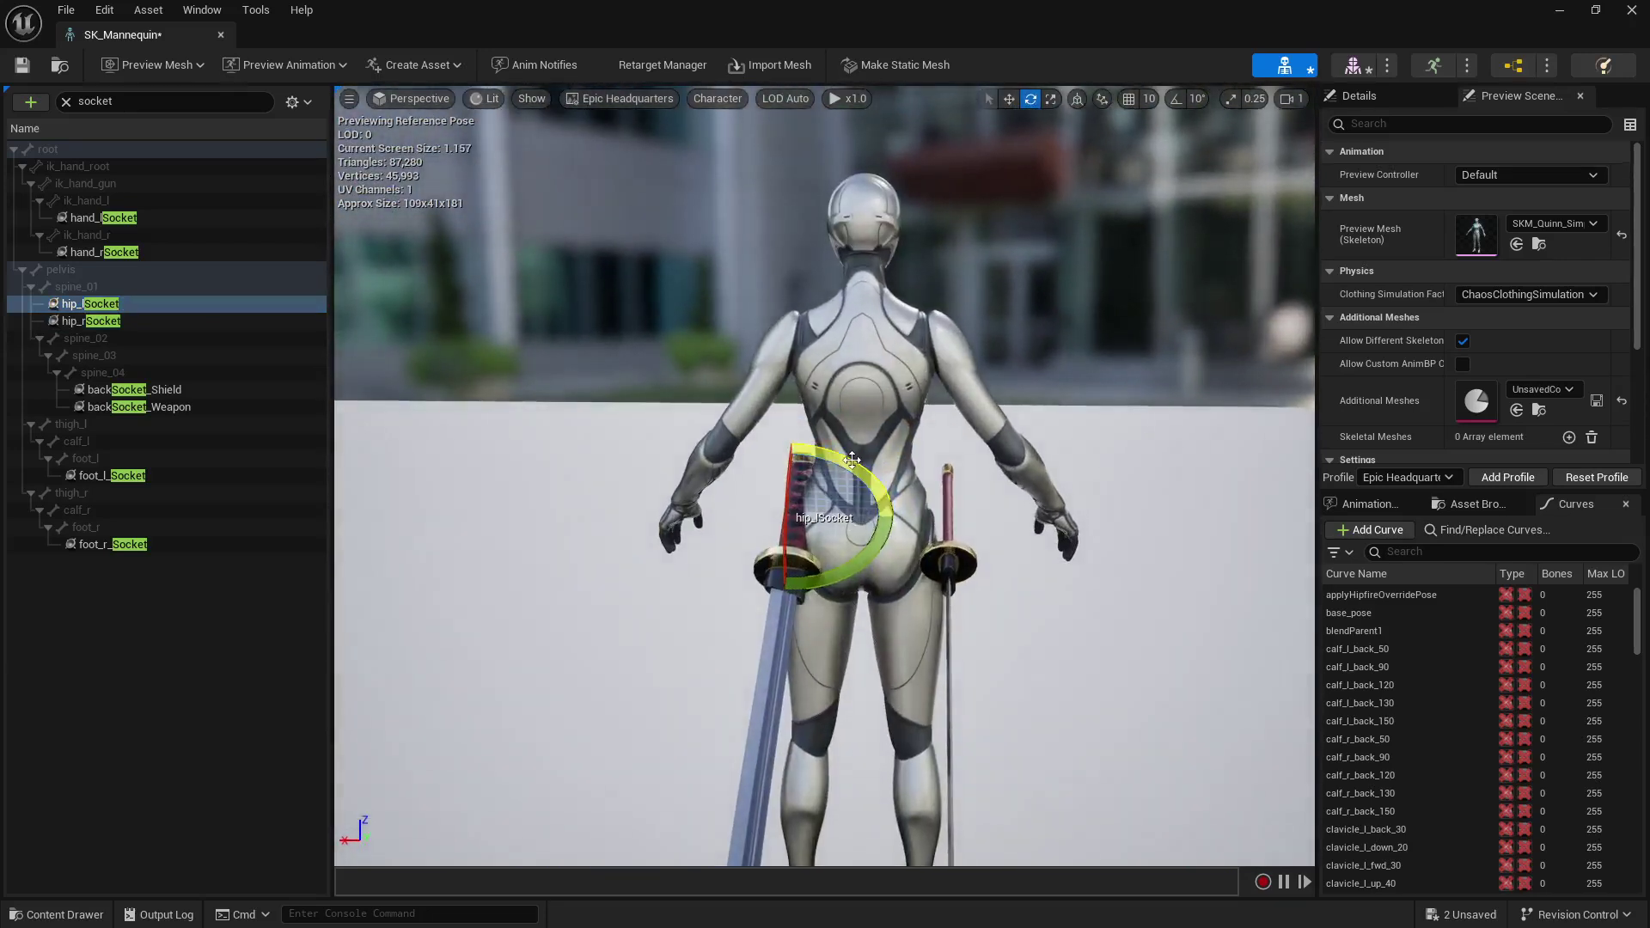
pyautogui.moveTo(852, 461); pyautogui.dragTo(804, 444)
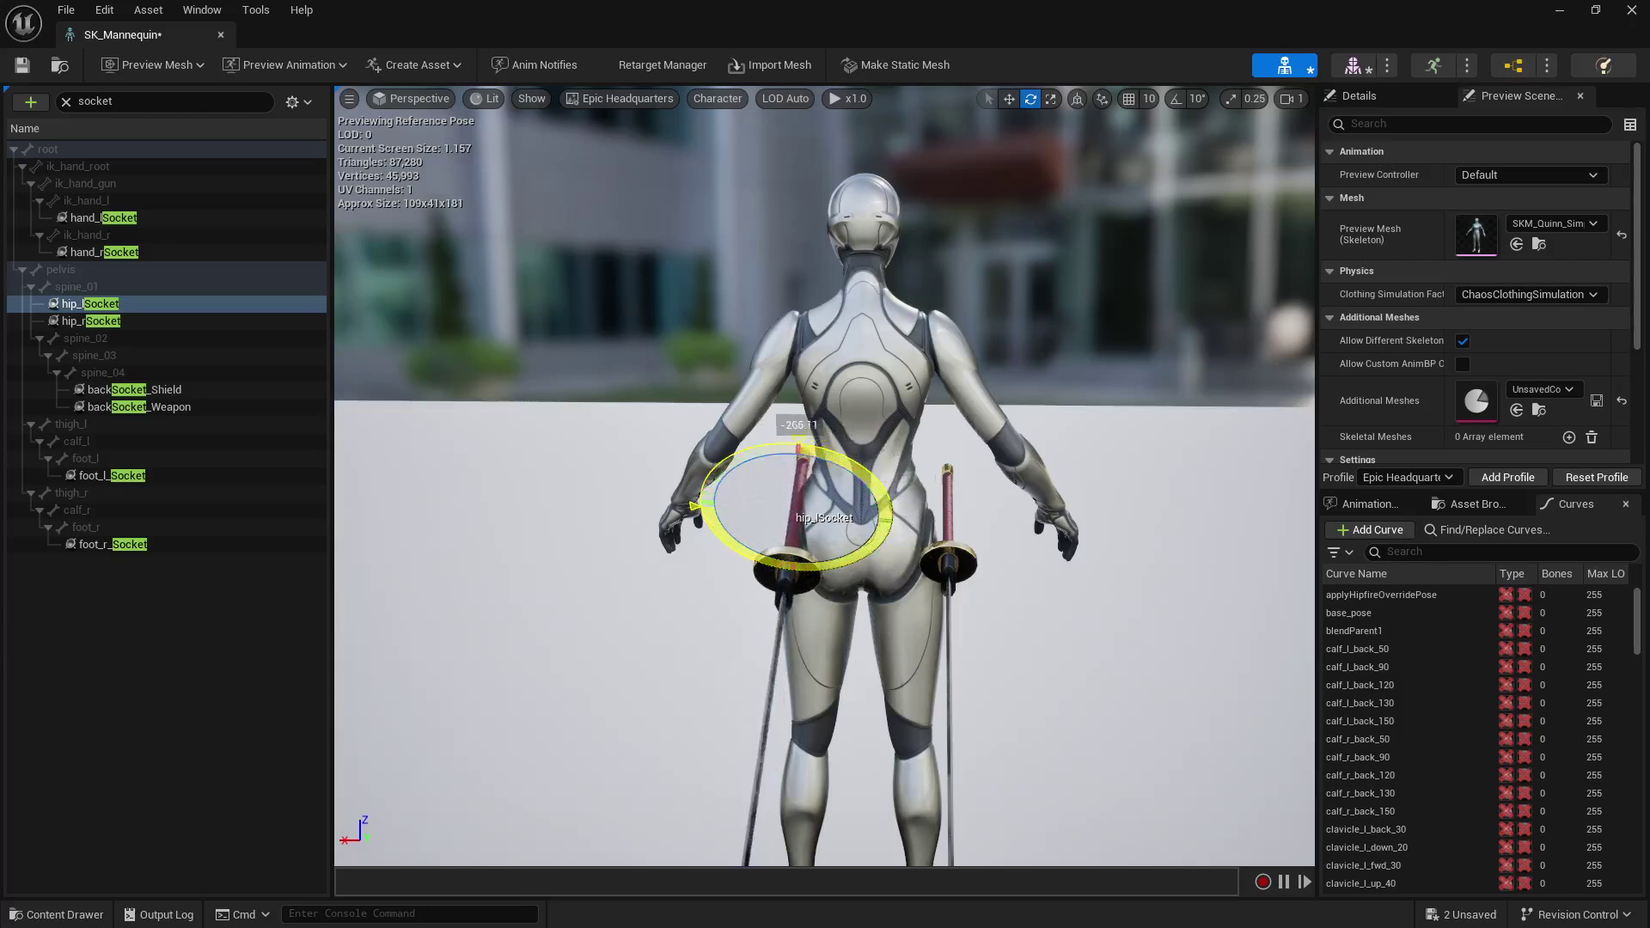
pyautogui.moveTo(803, 444); pyautogui.dragTo(917, 485)
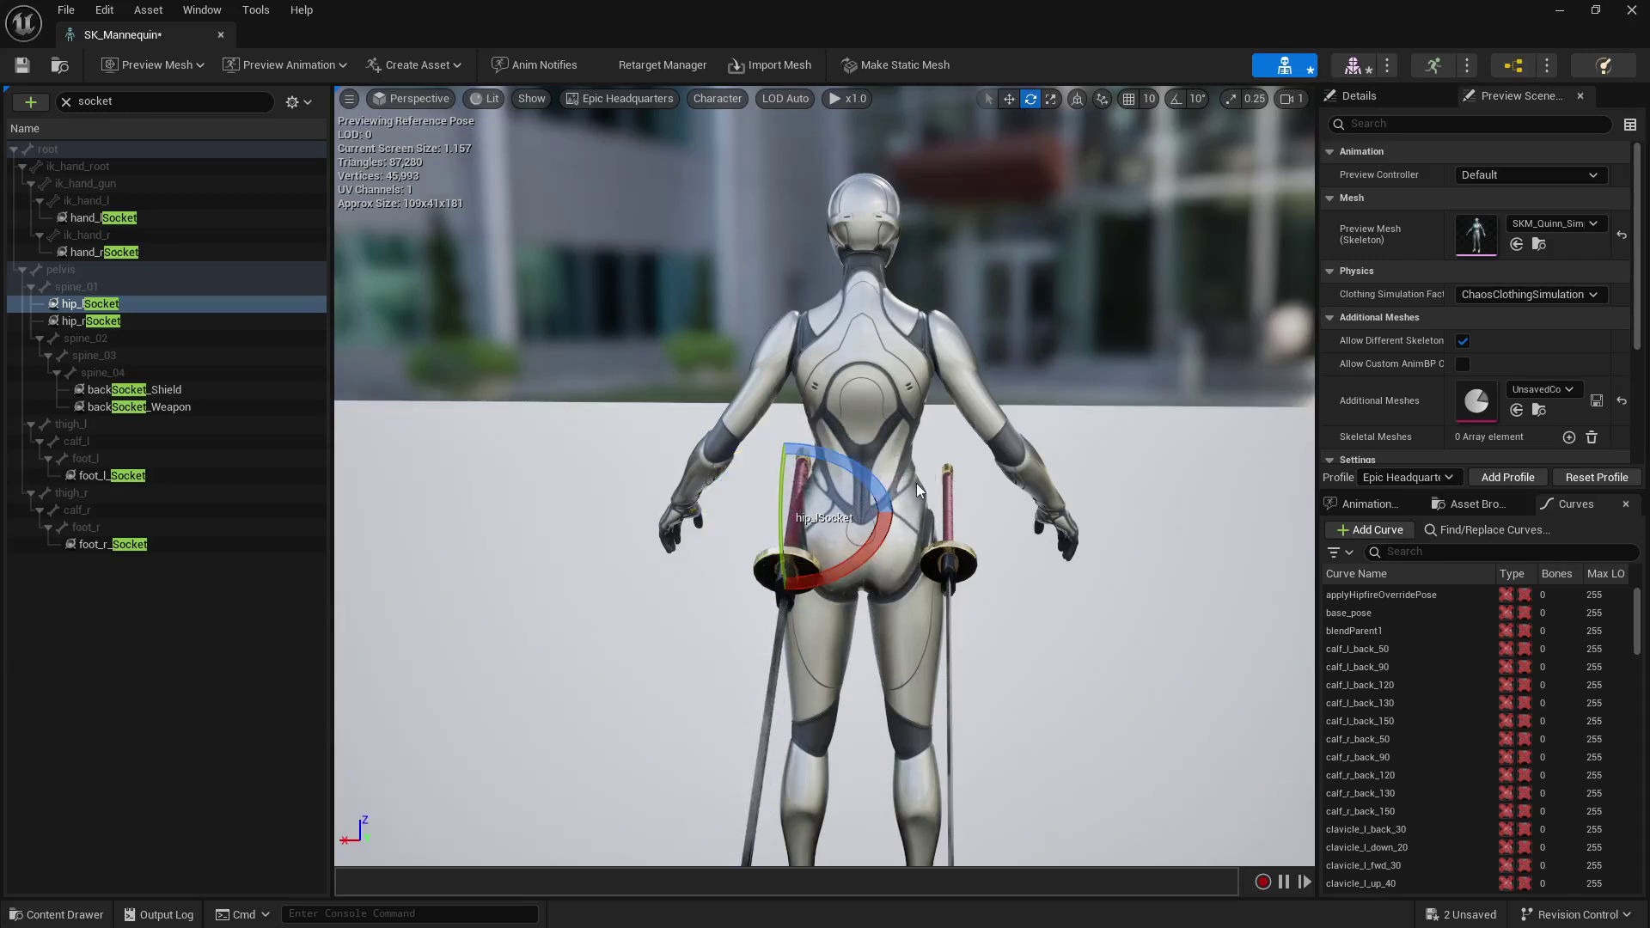
# Reposition hip_lSocket against the mannequin's left hip and save the skeleton.
pyautogui.click(1008, 99)
pyautogui.moveTo(868, 512); pyautogui.dragTo(817, 516)
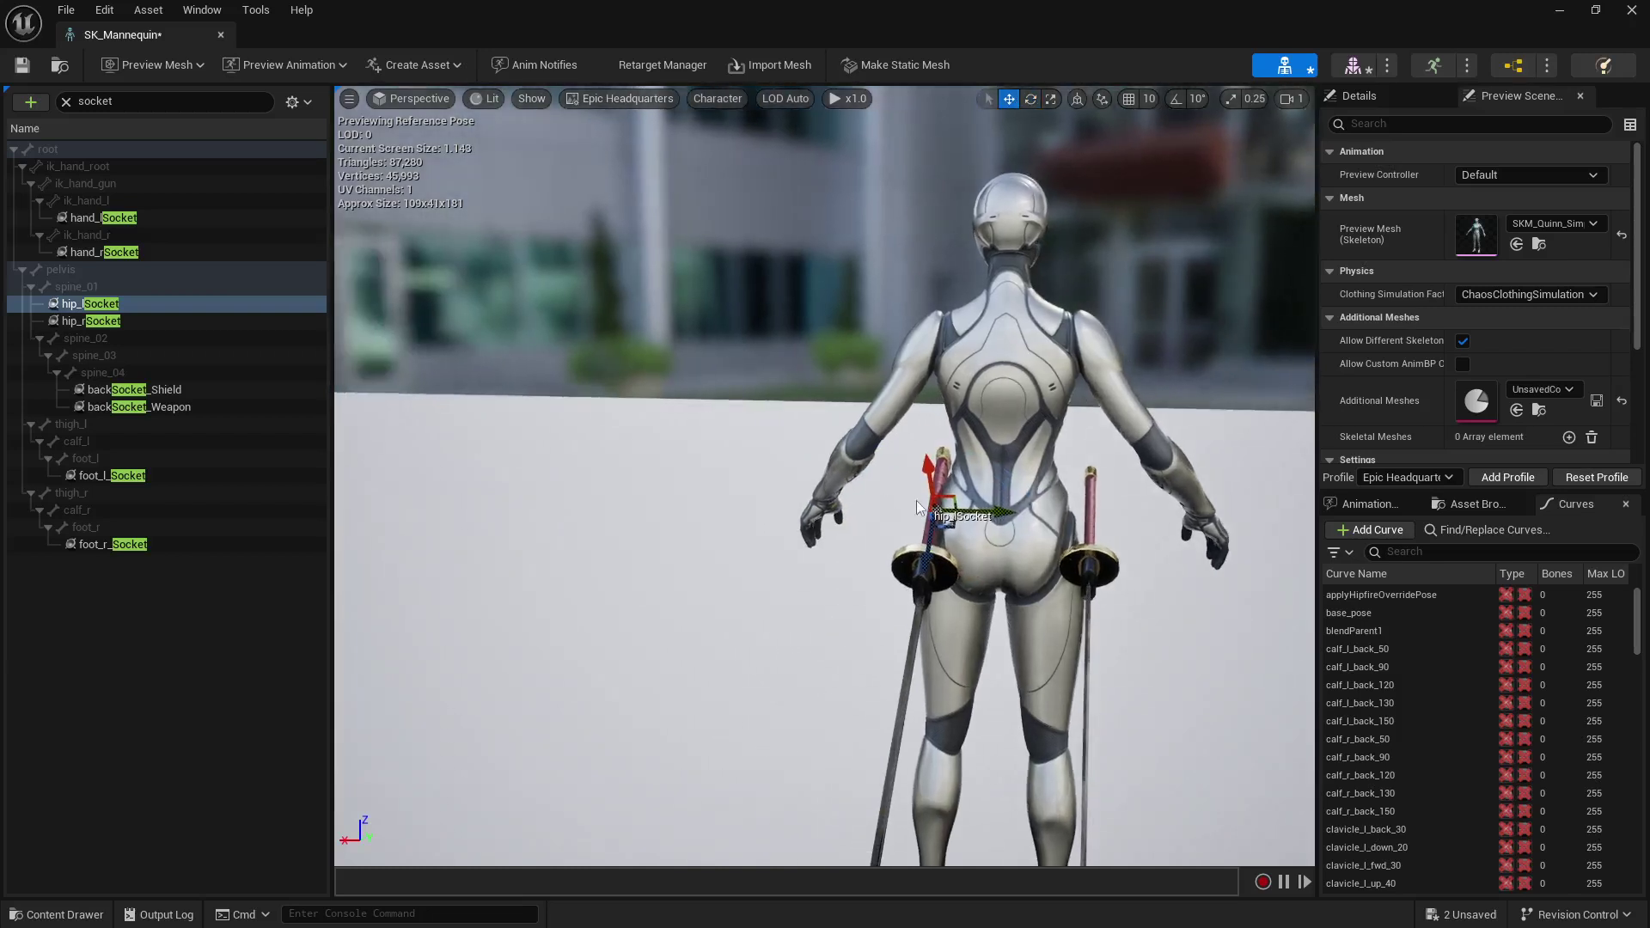
pyautogui.moveTo(1002, 511); pyautogui.dragTo(1091, 559)
pyautogui.moveTo(993, 516); pyautogui.dragTo(1237, 572, button='right')
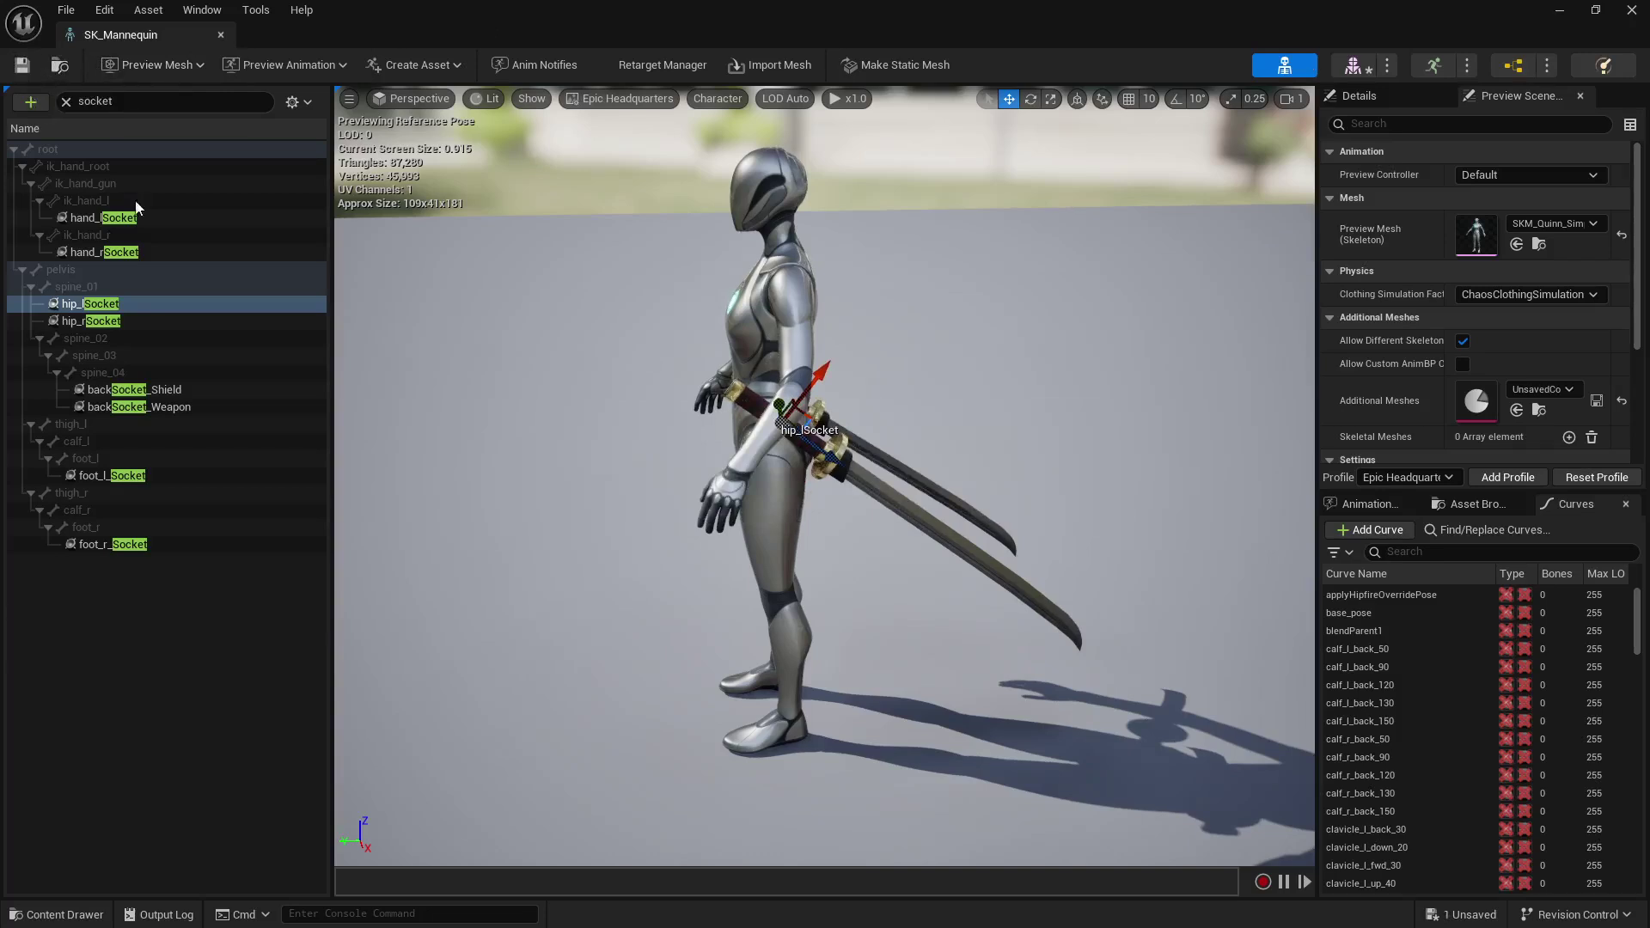
# Remove all attached preview assets and add SM_Shield on backSocket_Shield, finding the mesh with the search "sm_shield".
pyautogui.rightClick(105, 310)
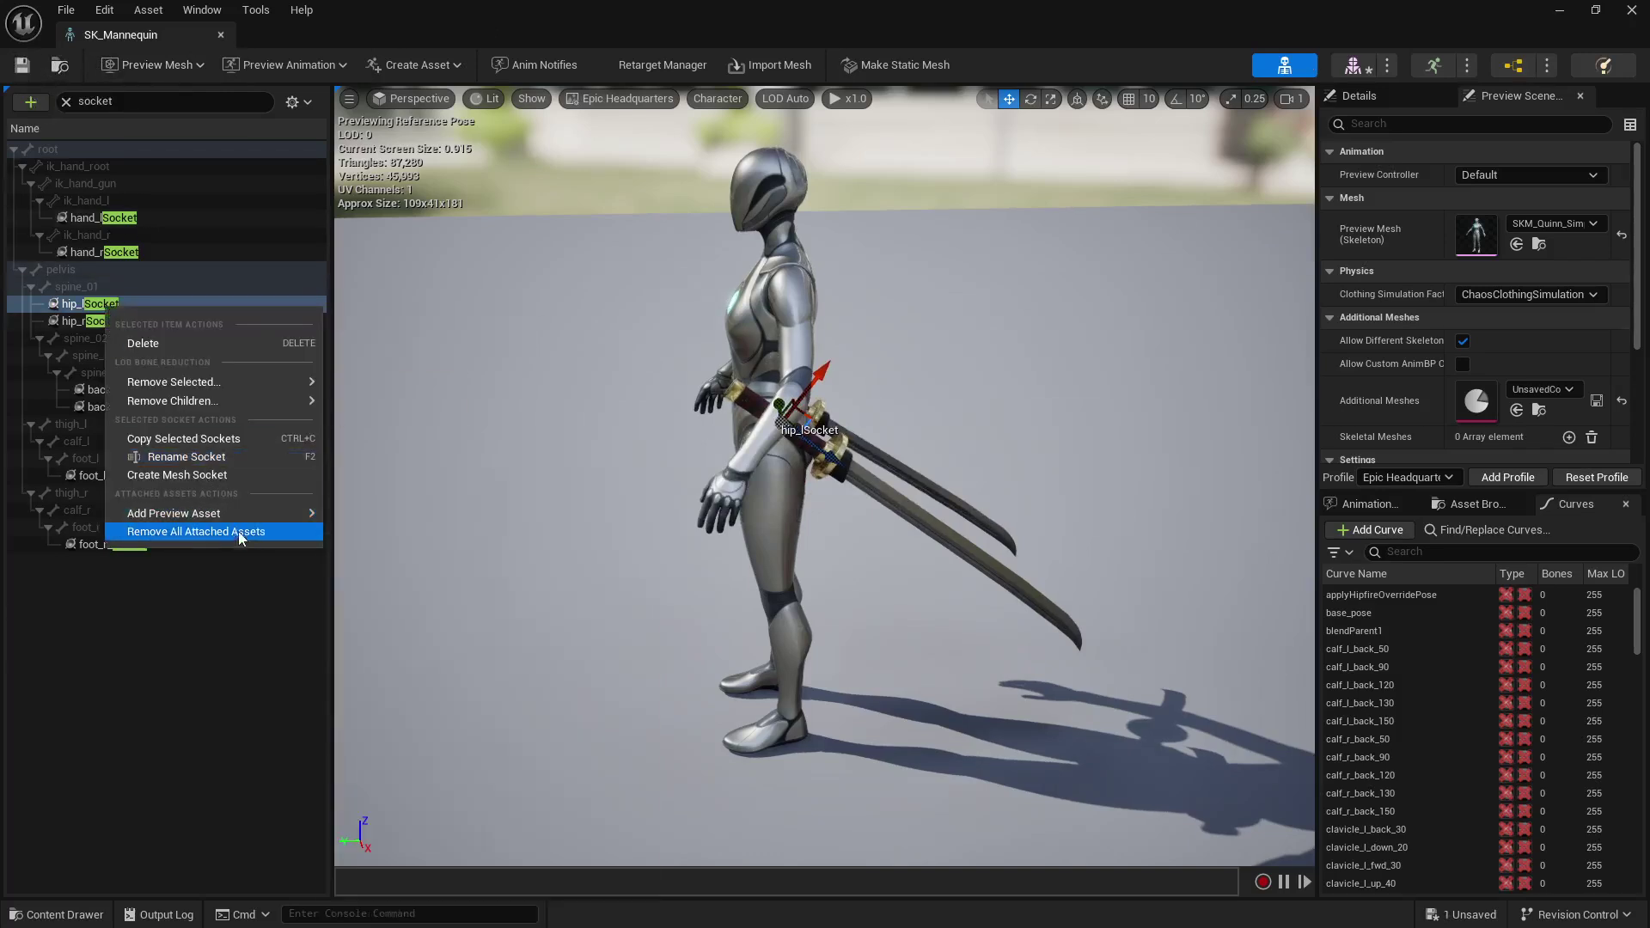
pyautogui.click(244, 532)
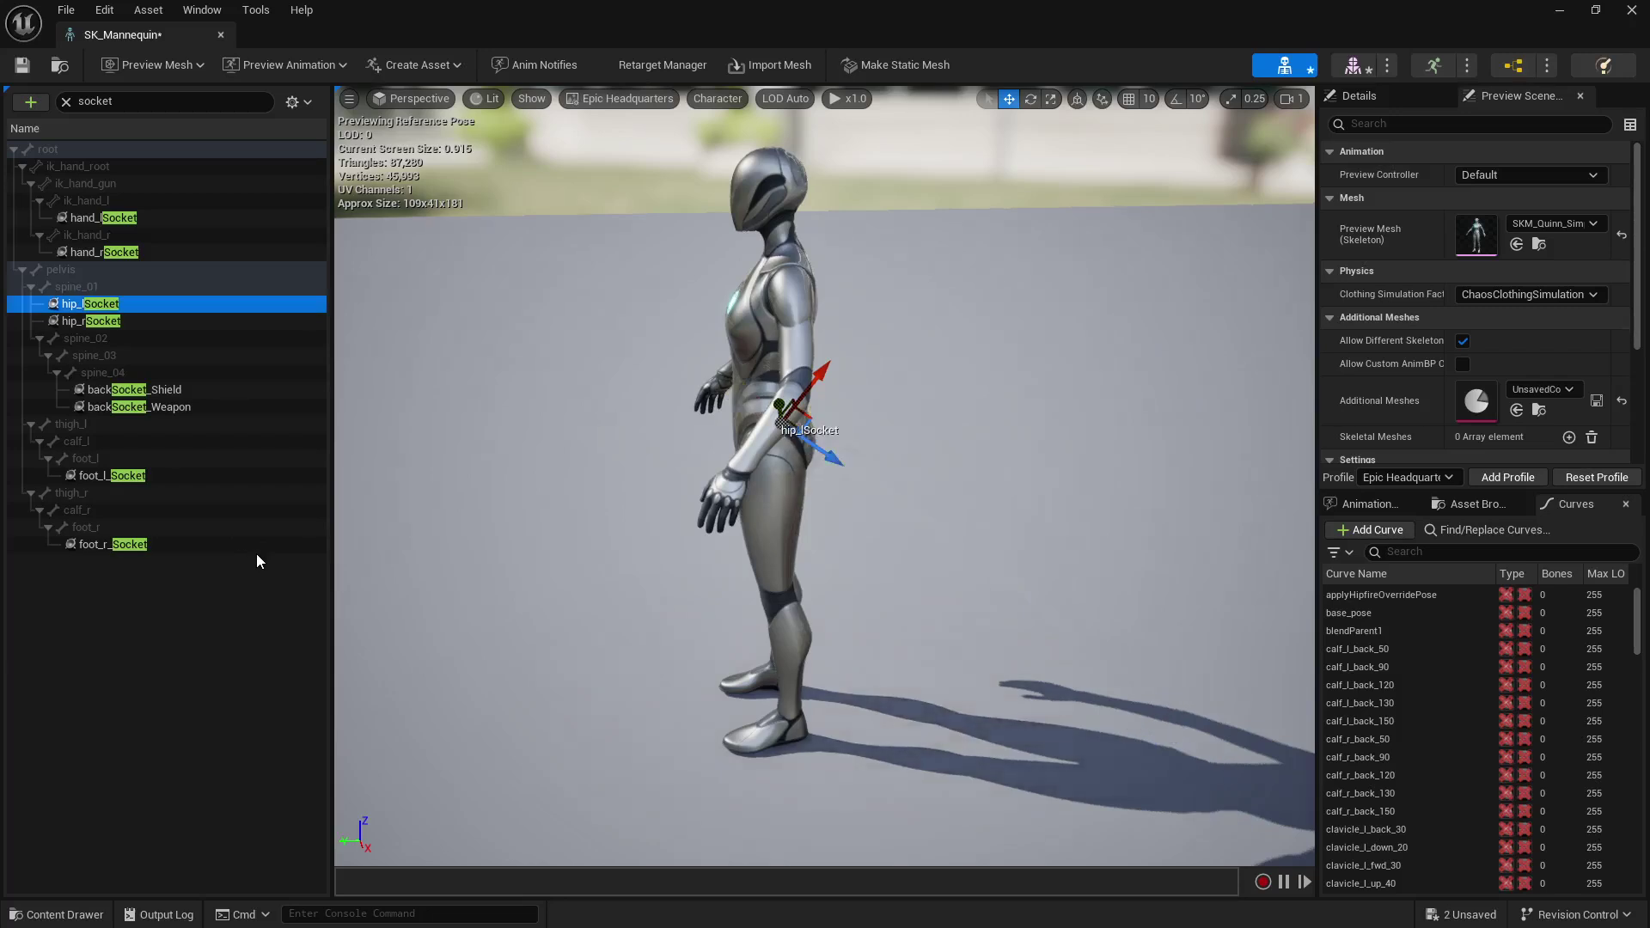
pyautogui.click(199, 392)
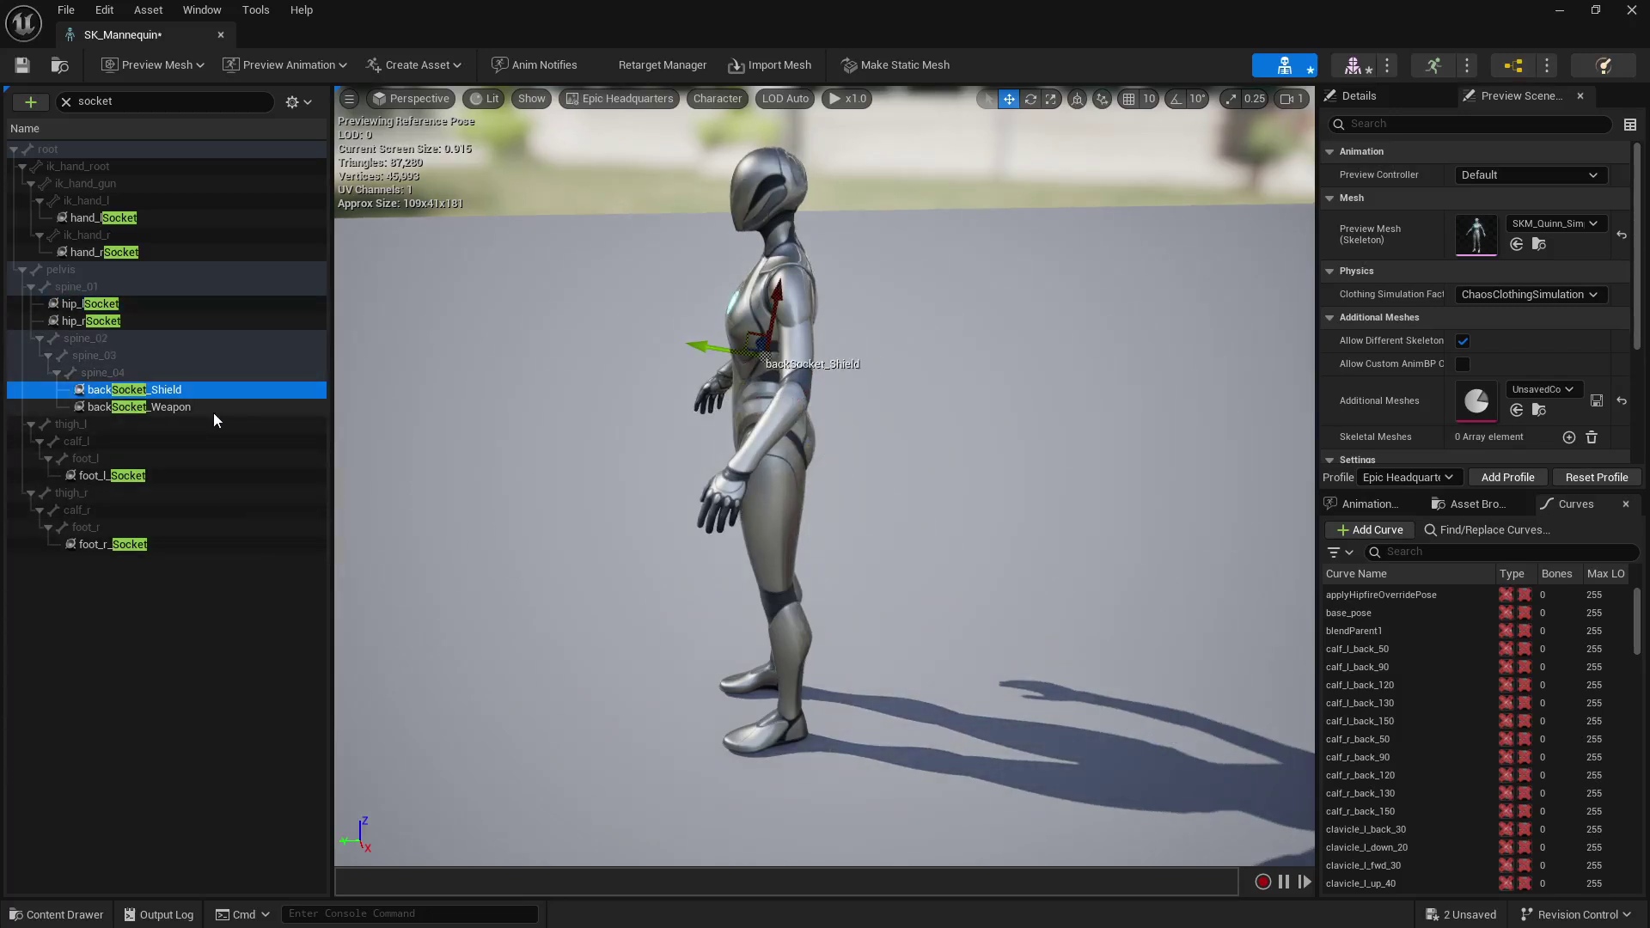
pyautogui.rightClick(195, 390)
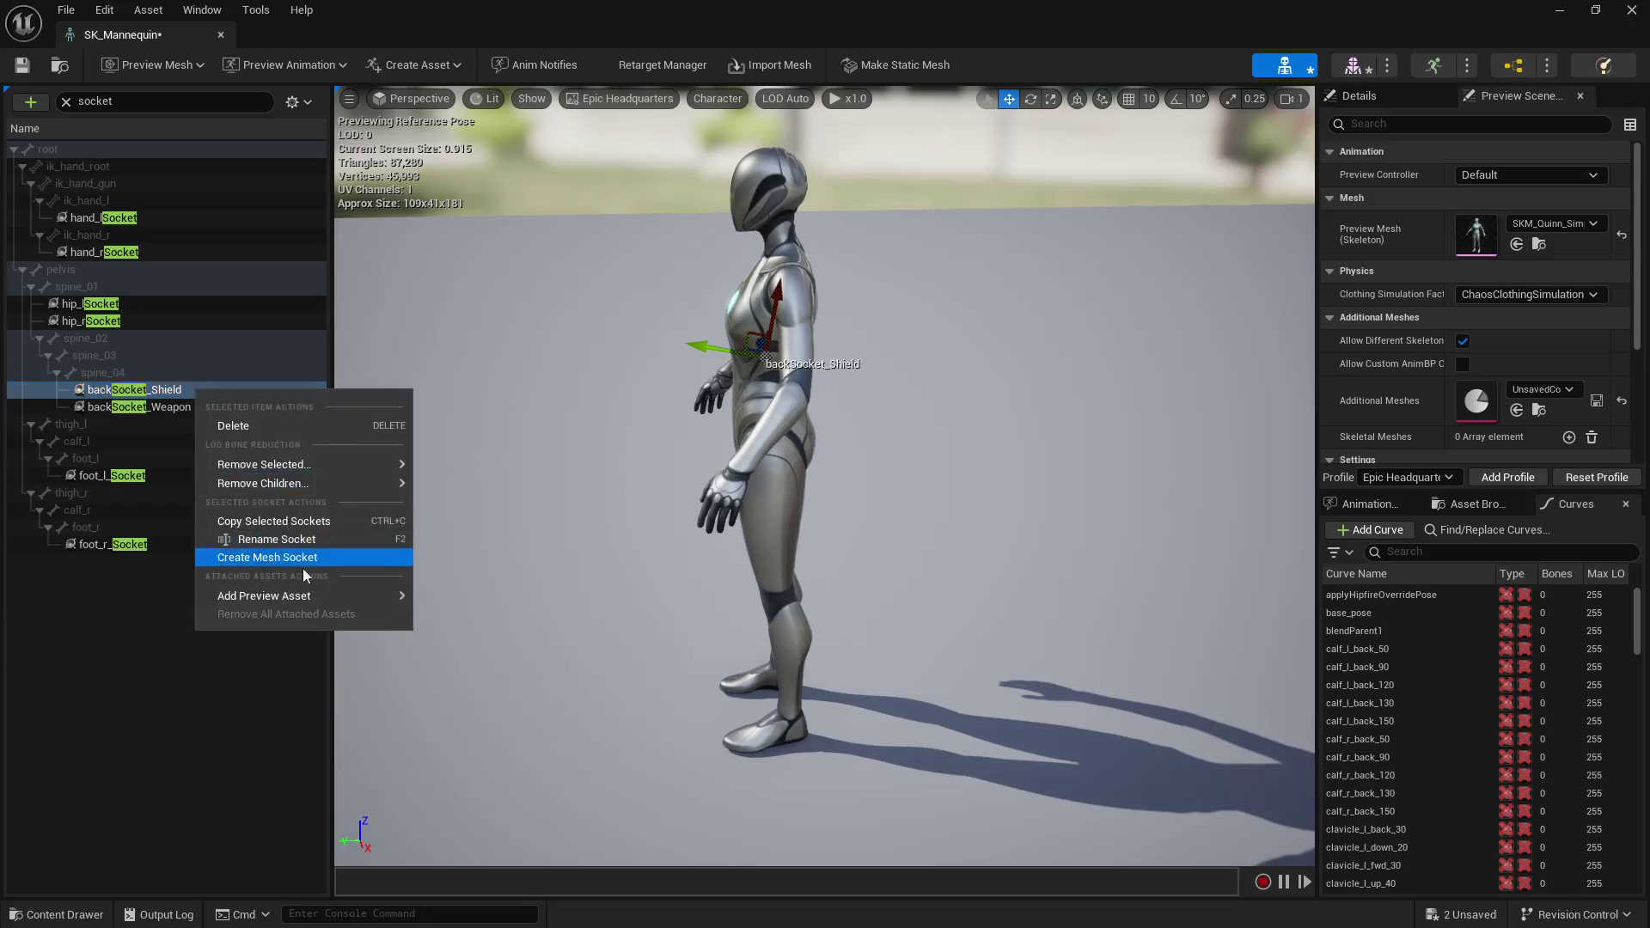
pyautogui.moveTo(321, 596)
pyautogui.write('sm_sh')
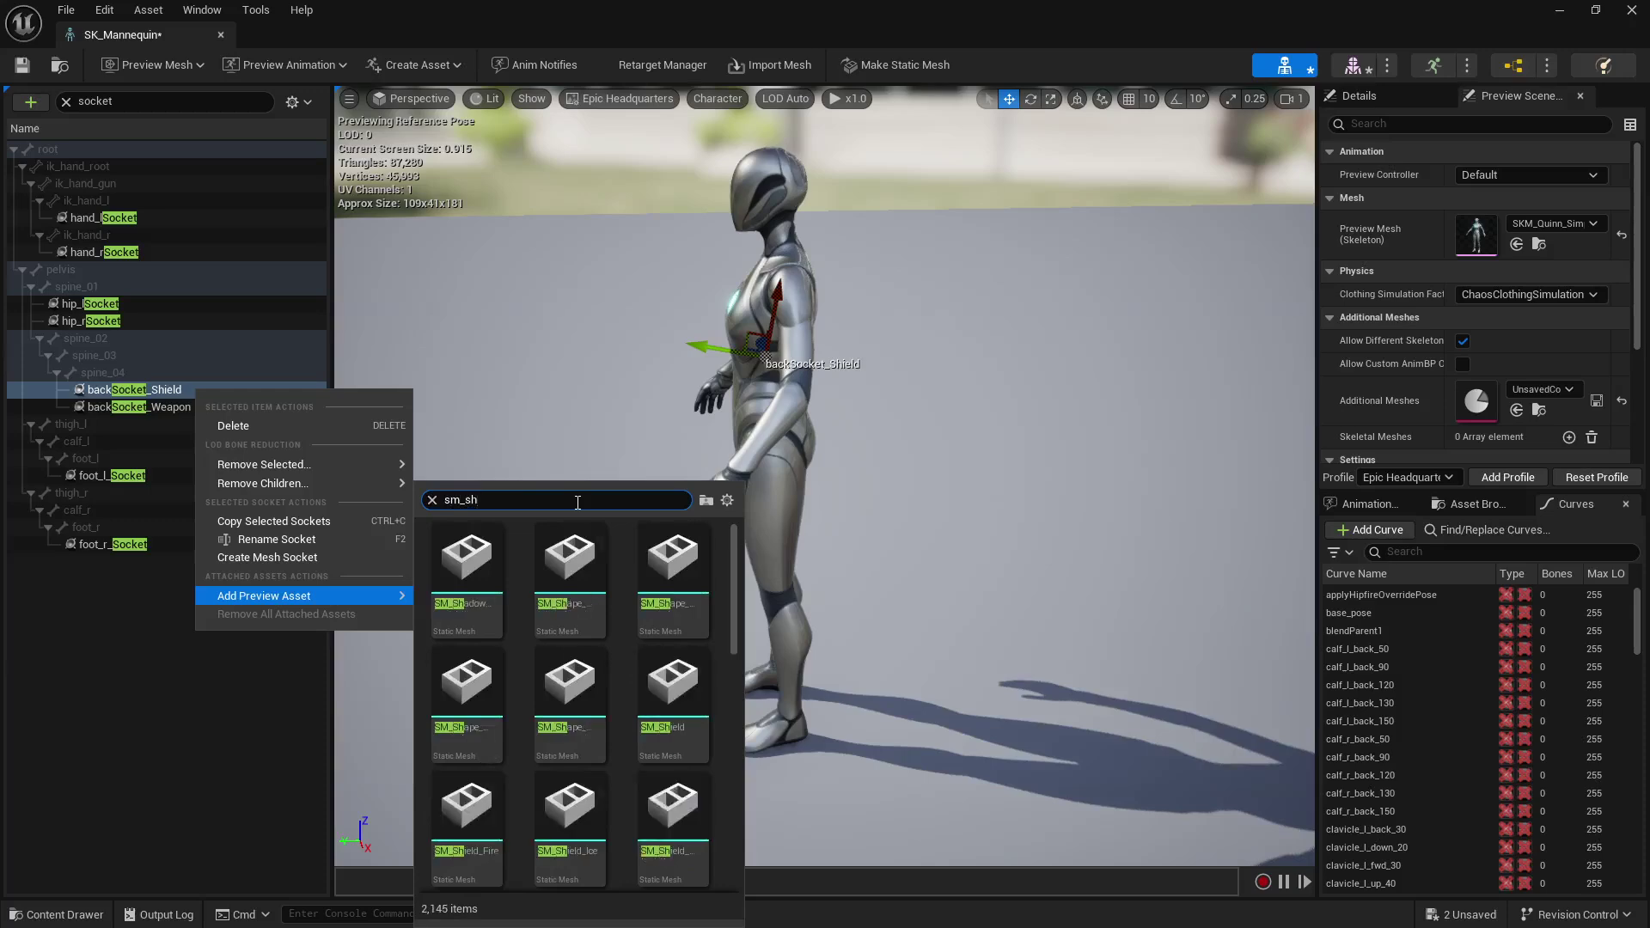
pyautogui.write('ield')
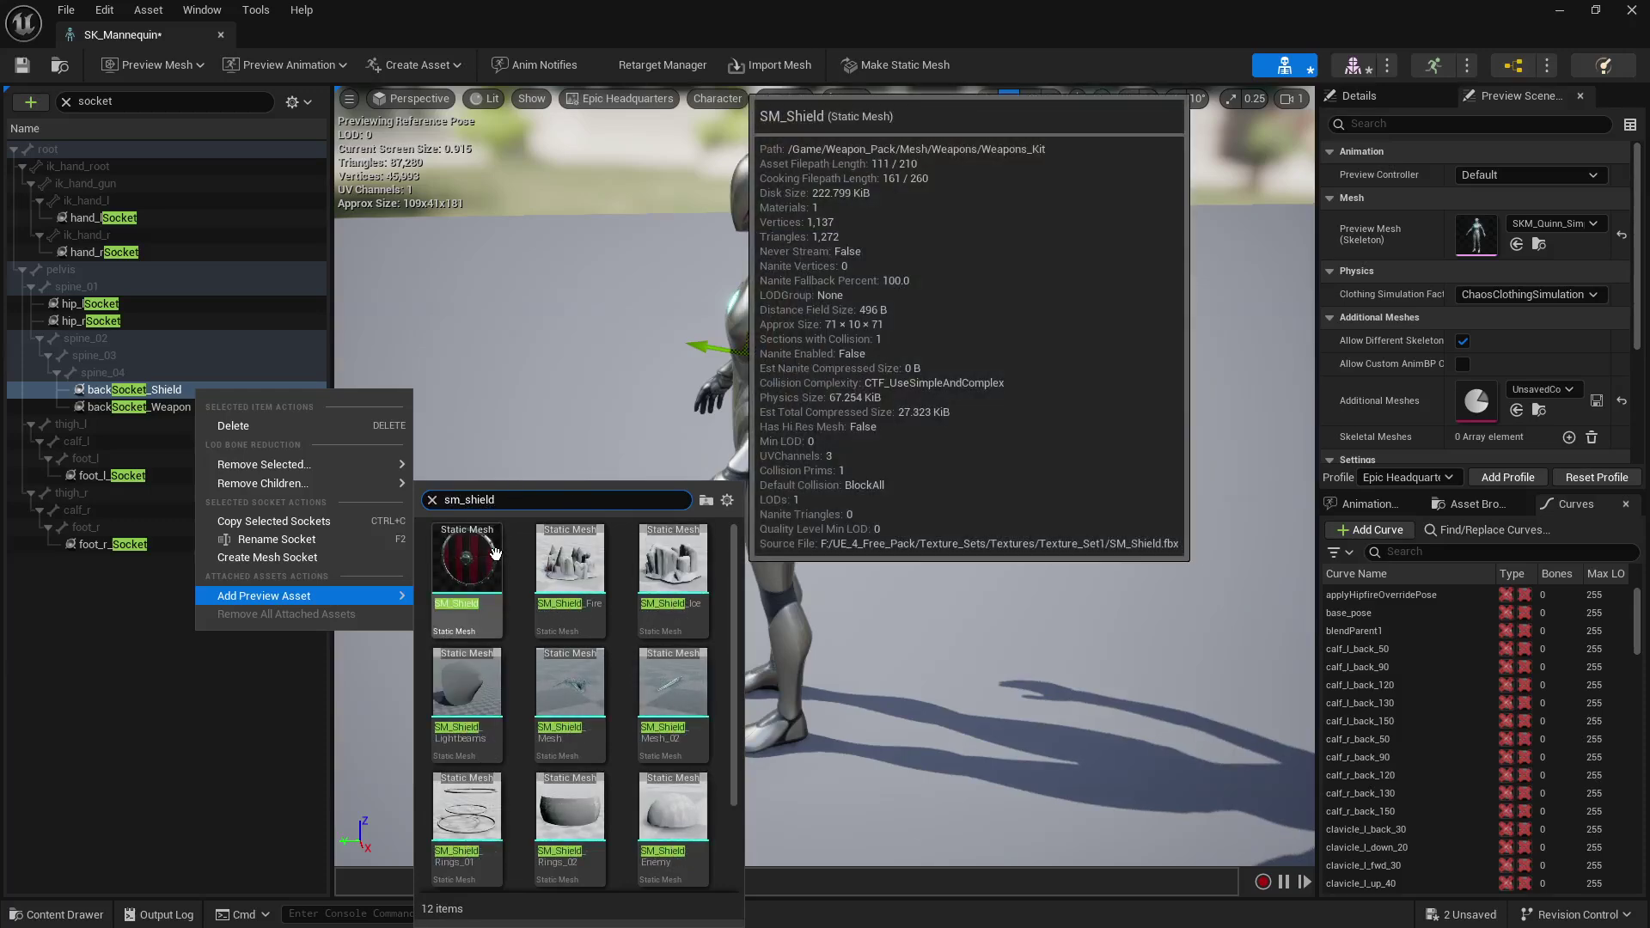
pyautogui.click(501, 554)
# Move backSocket_Shield backward so the shield sits outside the mannequin's back instead of inside the torso.
pyautogui.moveTo(529, 569); pyautogui.dragTo(328, 562, button='right')
pyautogui.press('d')
pyautogui.press('w')
pyautogui.press('a')
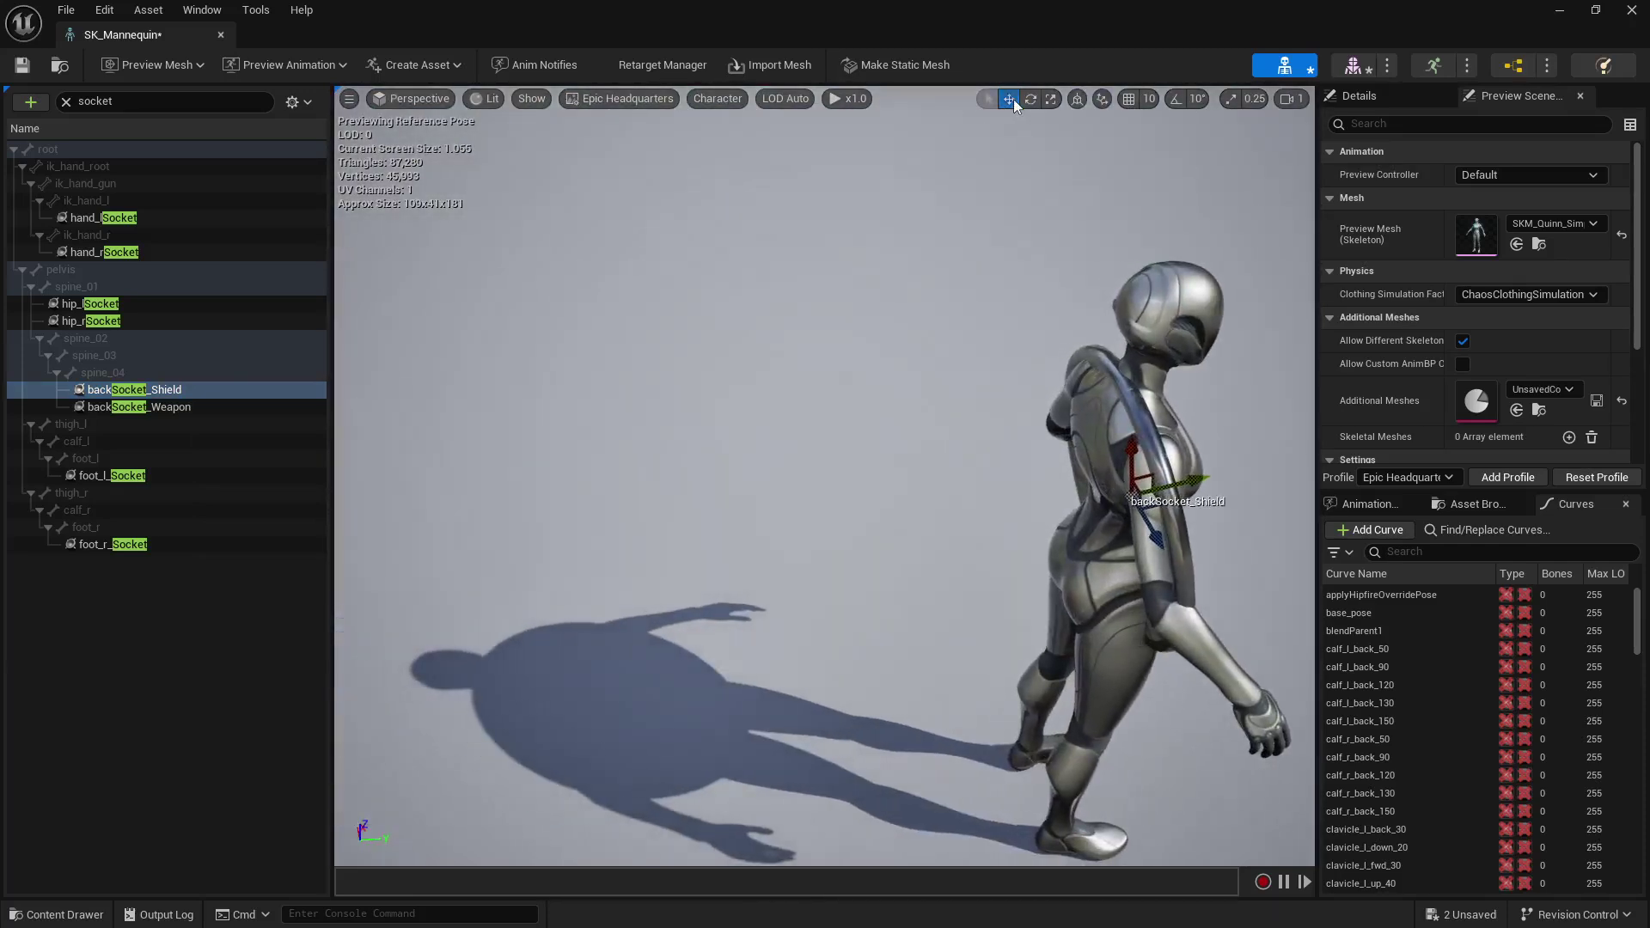
pyautogui.moveTo(1198, 471); pyautogui.dragTo(1108, 510)
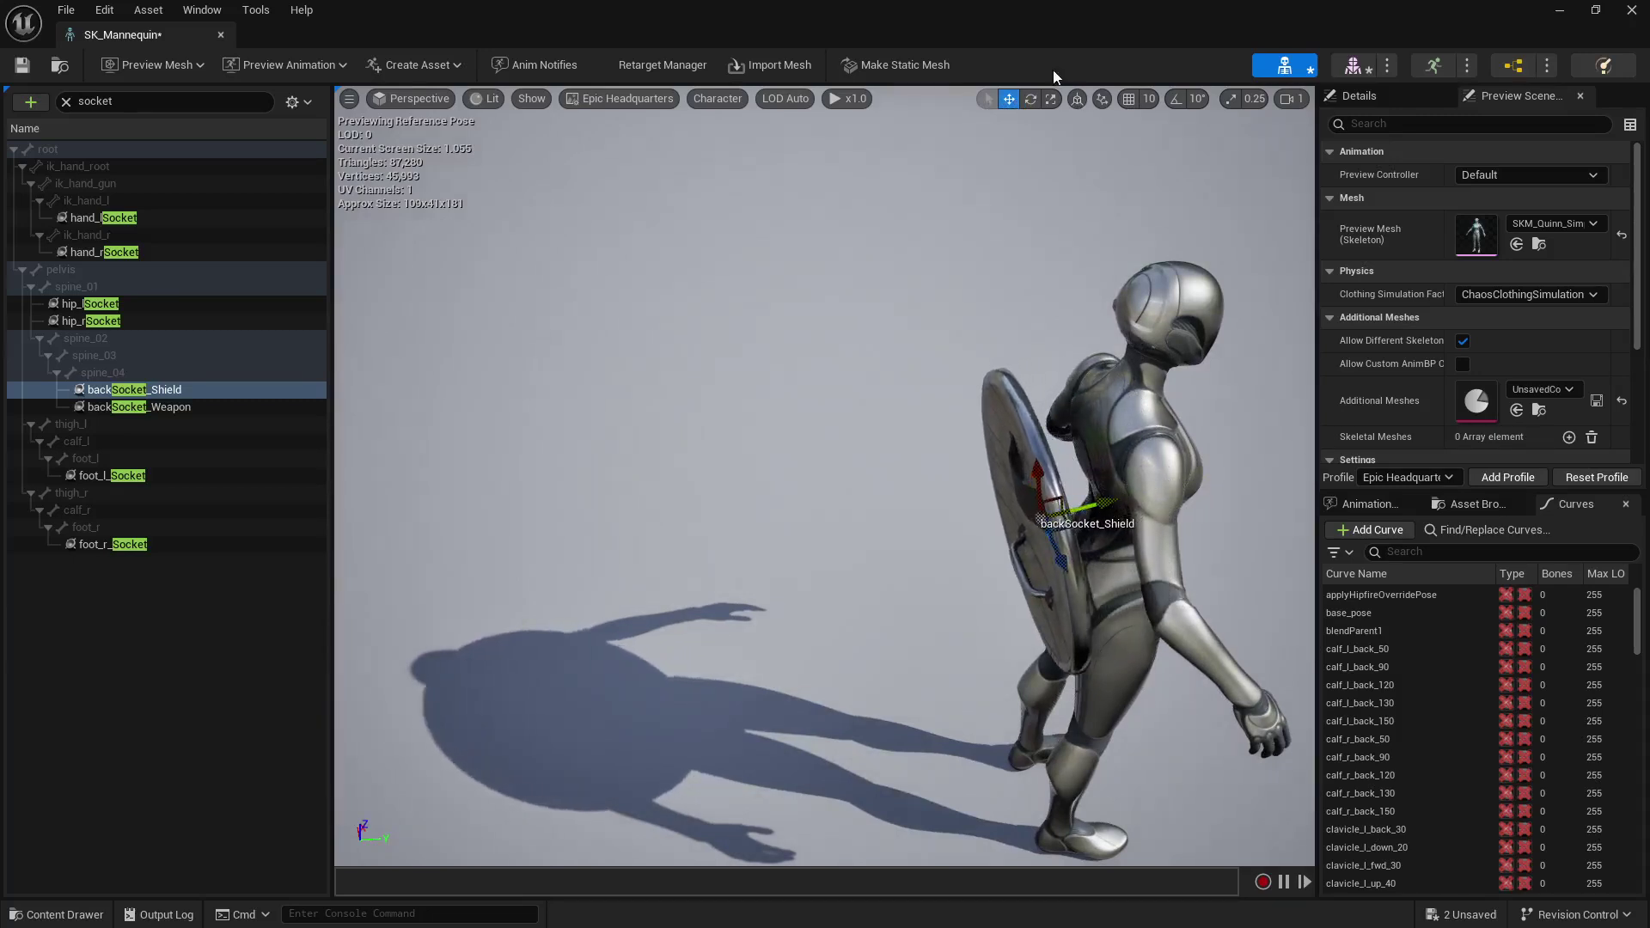
# Turn backSocket_Shield around so the shield's decorated front faces away from the mannequin's back.
pyautogui.click(1029, 99)
pyautogui.moveTo(1057, 560); pyautogui.dragTo(1019, 459)
pyautogui.click(1064, 337)
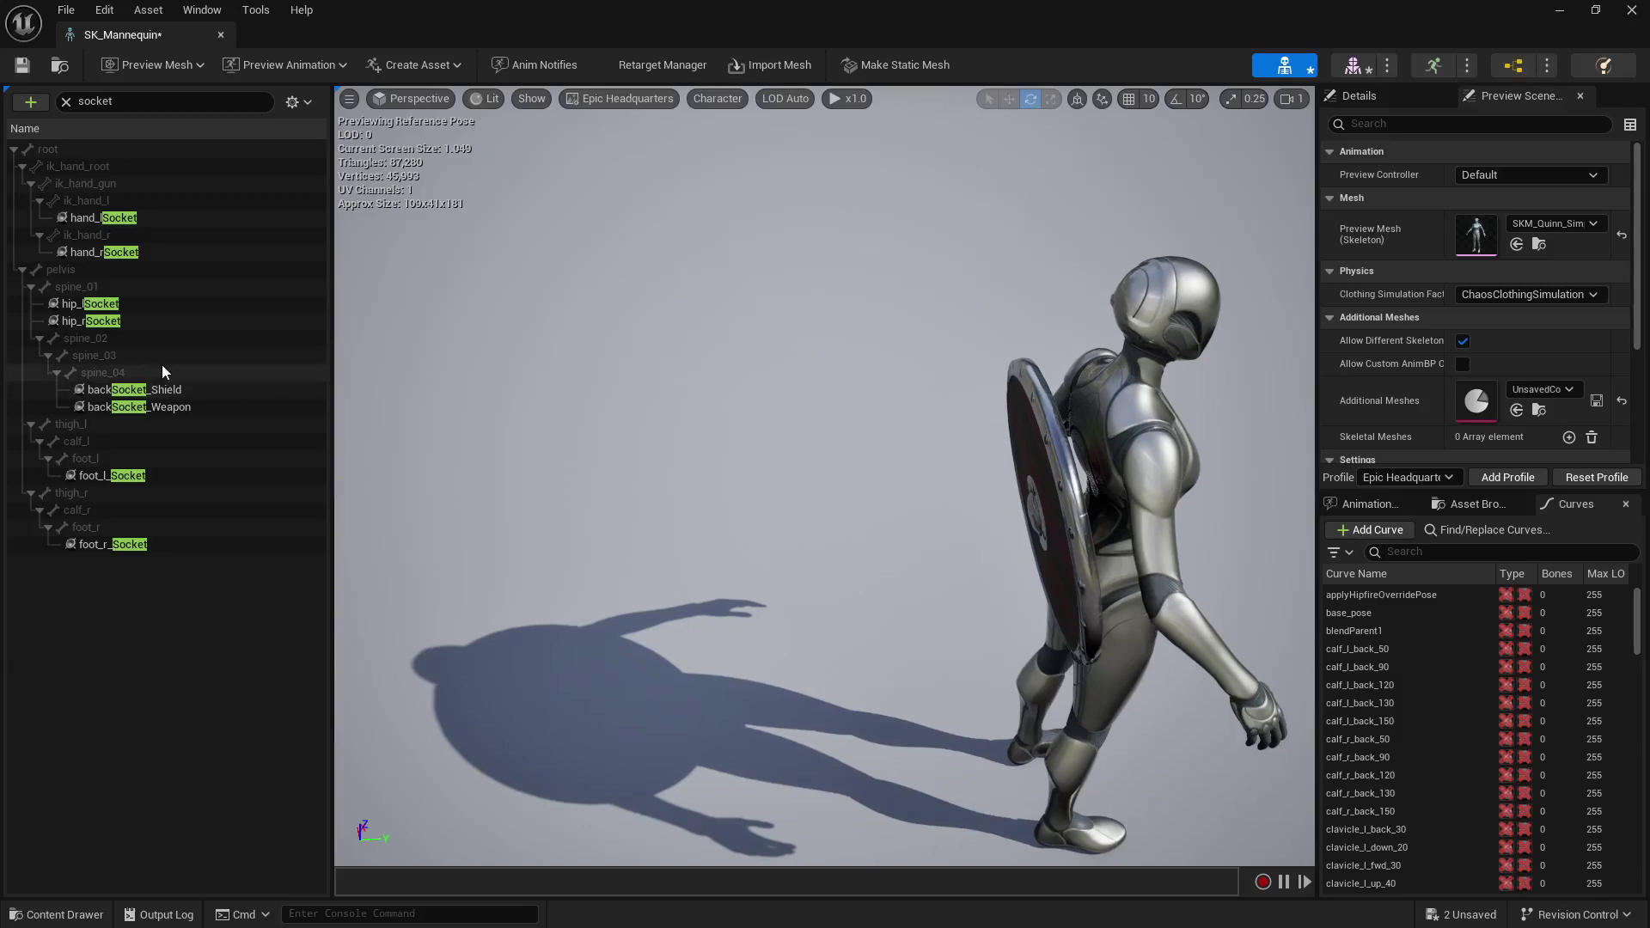
# Raise backSocket_Shield to the upper back behind the shoulders and adjust its rotation.
pyautogui.click(153, 390)
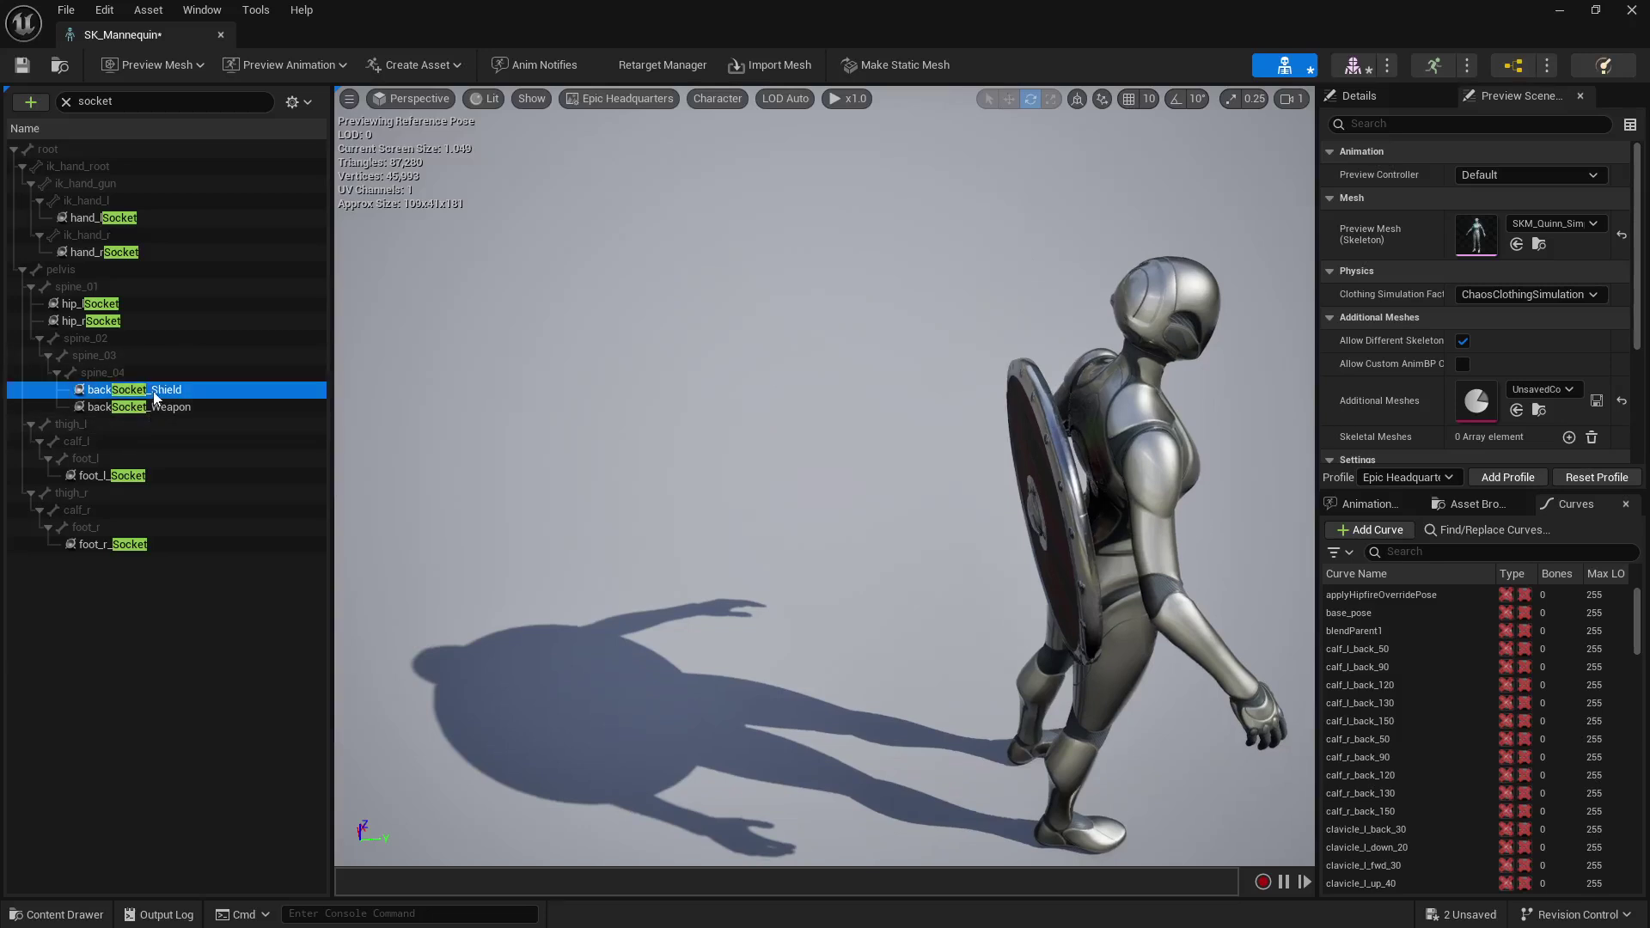
pyautogui.click(1012, 98)
pyautogui.moveTo(1035, 465); pyautogui.dragTo(1047, 376)
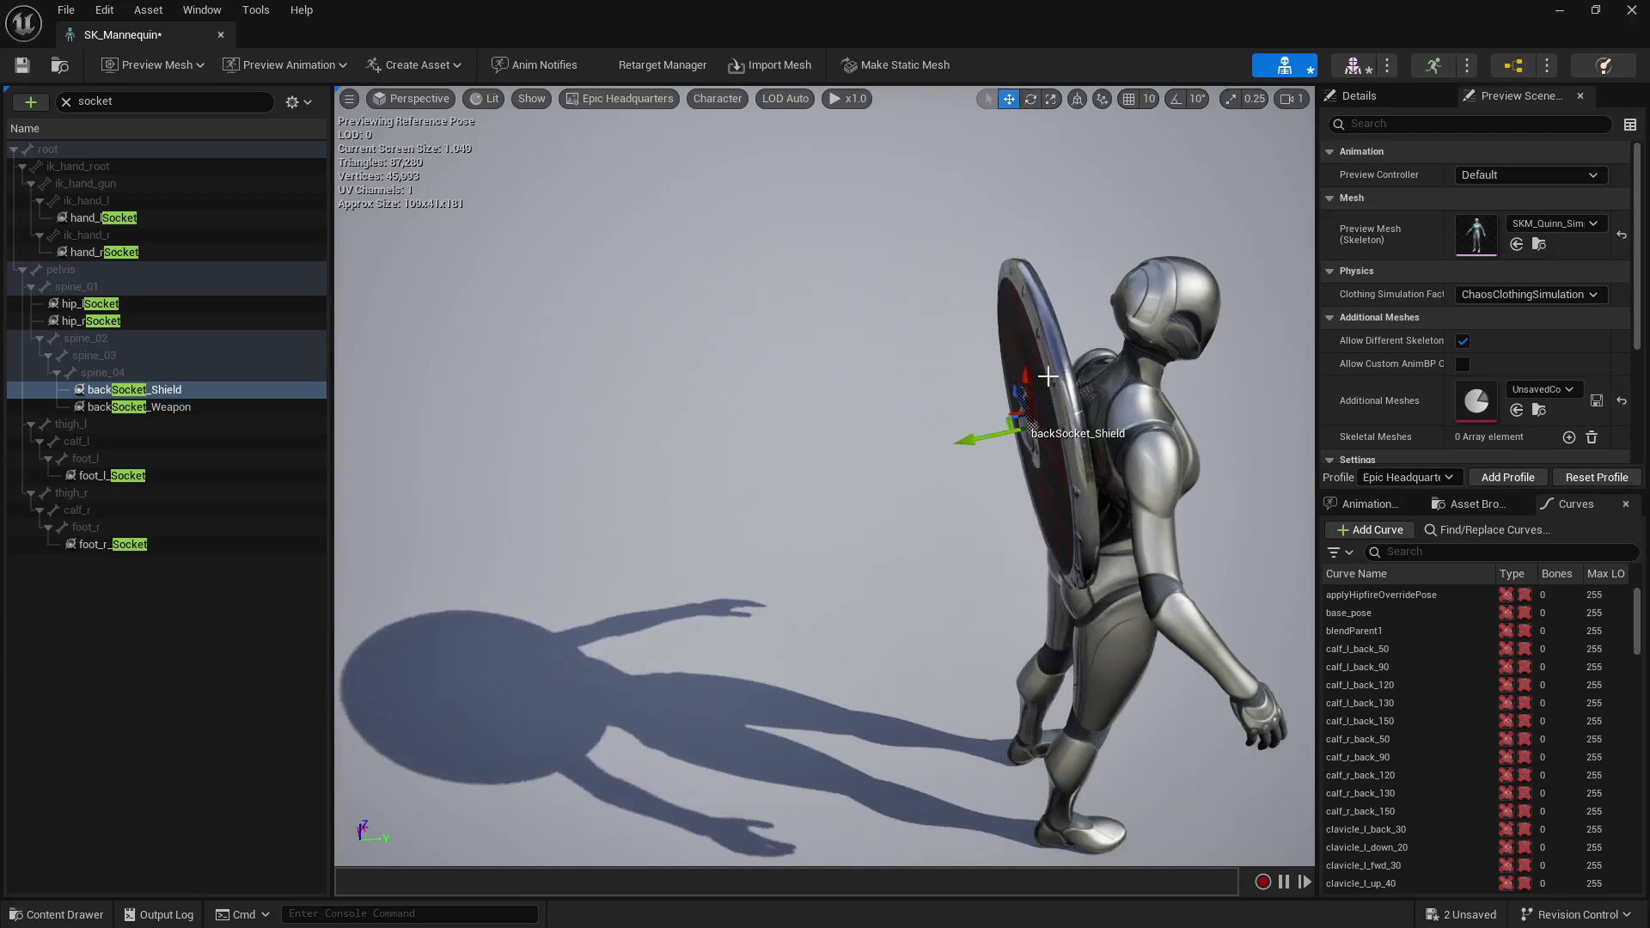
pyautogui.click(1030, 98)
pyautogui.moveTo(963, 394); pyautogui.dragTo(1166, 422)
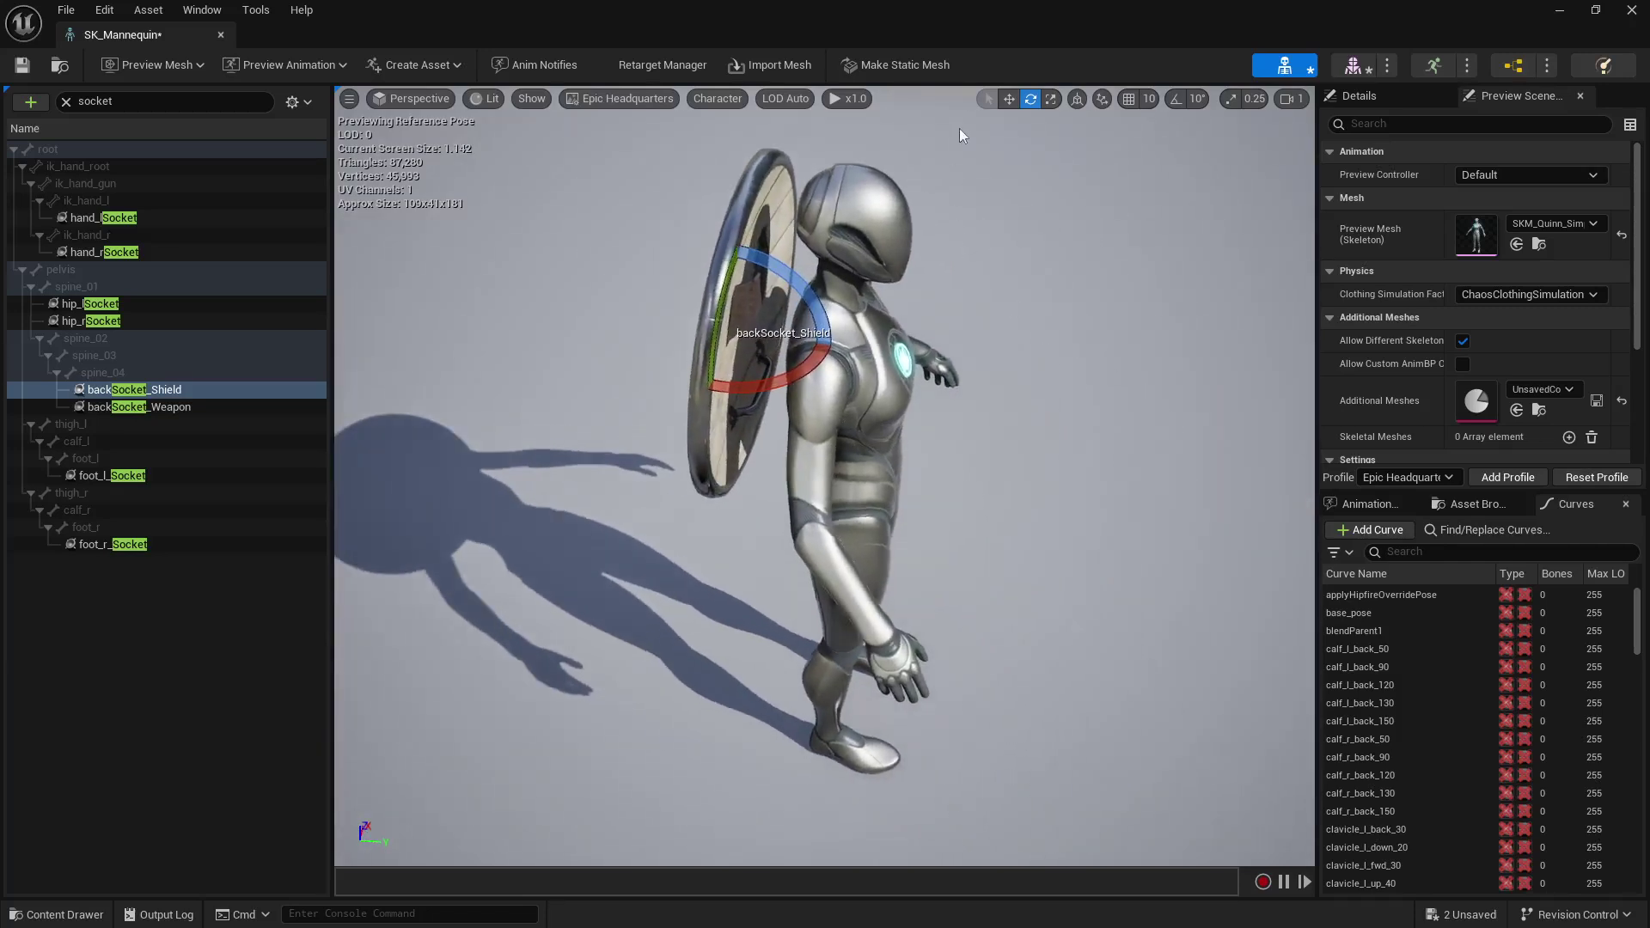
# Move backSocket_Shield closer to the back, lower it slightly below head height, and save the skeleton.
pyautogui.click(1009, 99)
pyautogui.moveTo(670, 314); pyautogui.dragTo(702, 321)
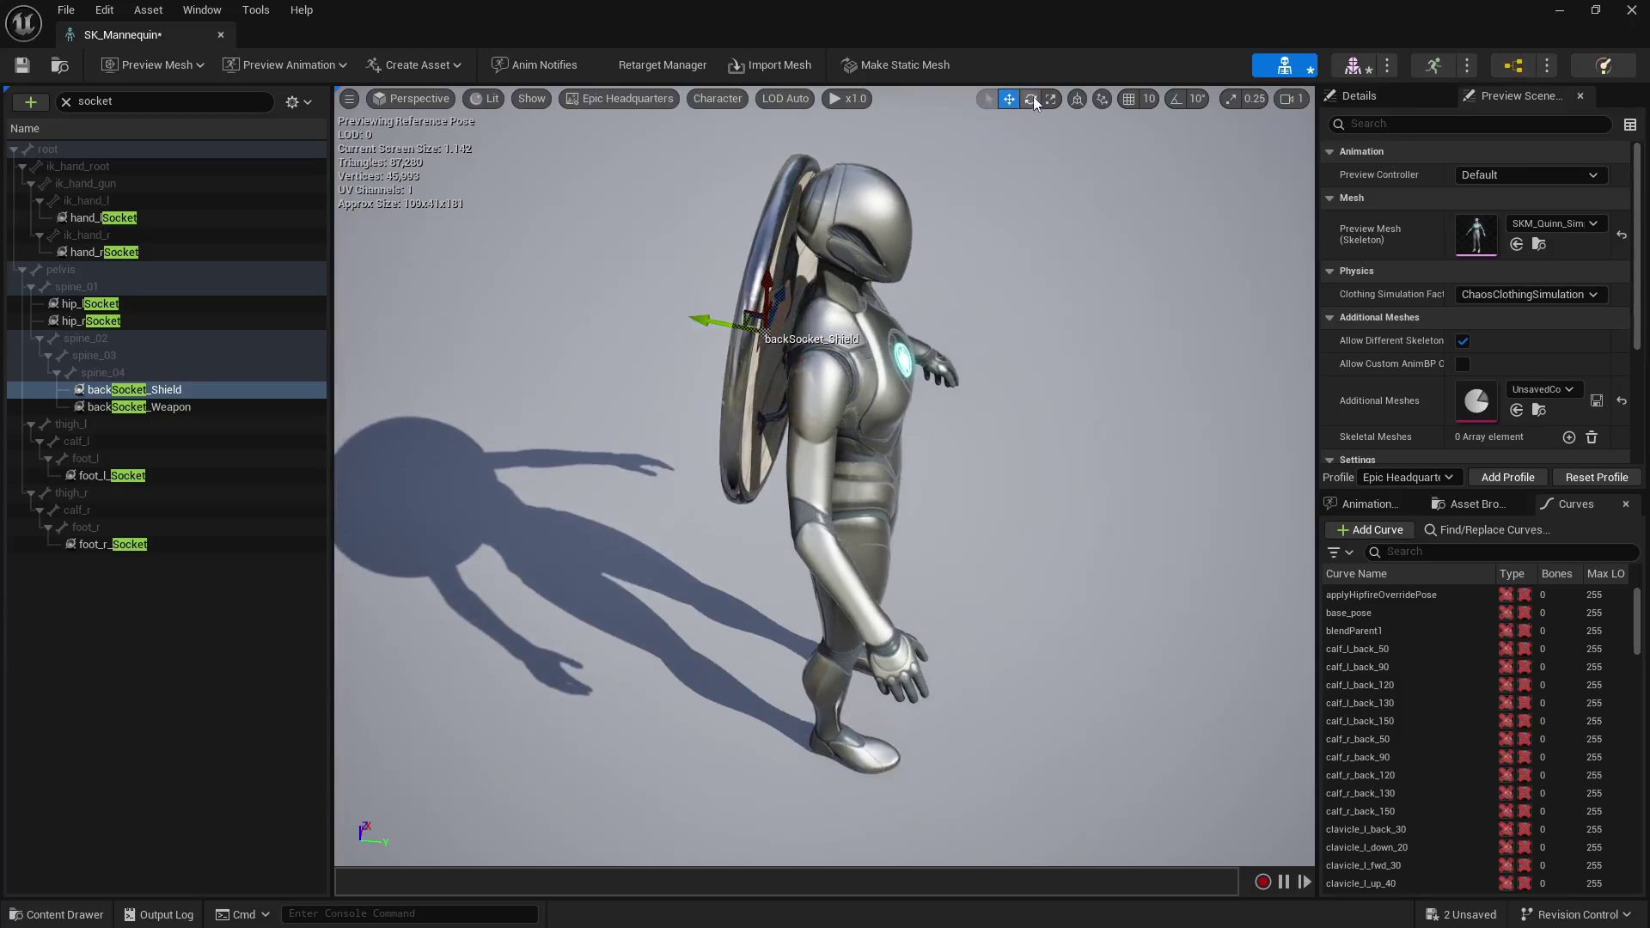
pyautogui.click(1031, 99)
pyautogui.moveTo(855, 297); pyautogui.dragTo(855, 297)
pyautogui.click(1011, 98)
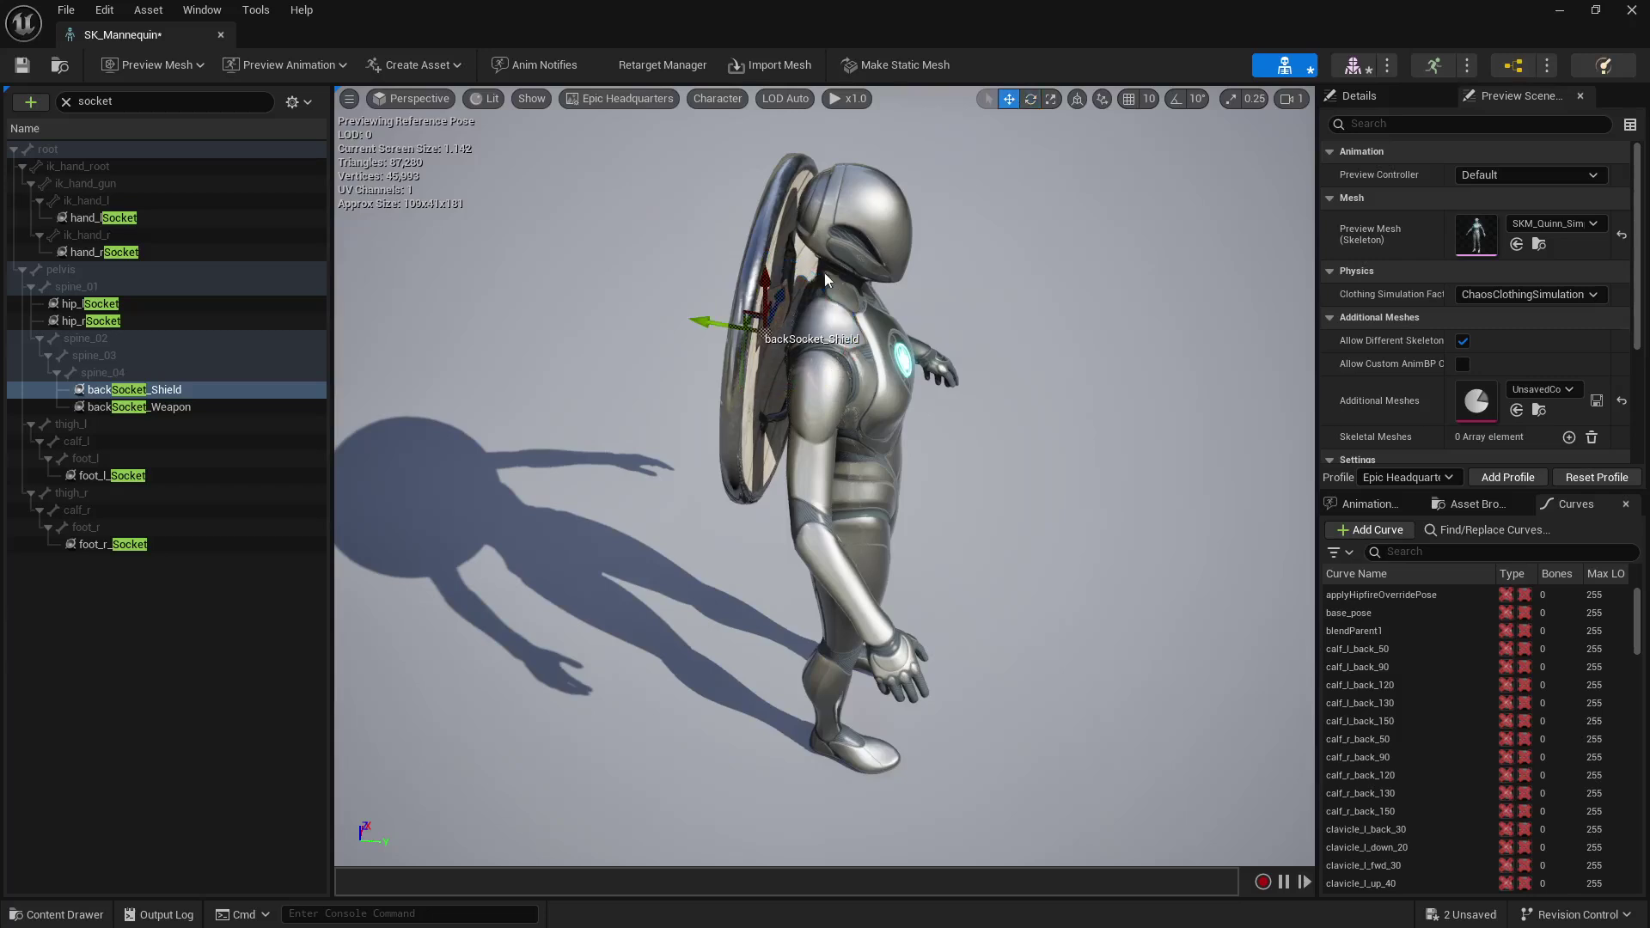
pyautogui.moveTo(758, 288); pyautogui.dragTo(787, 334)
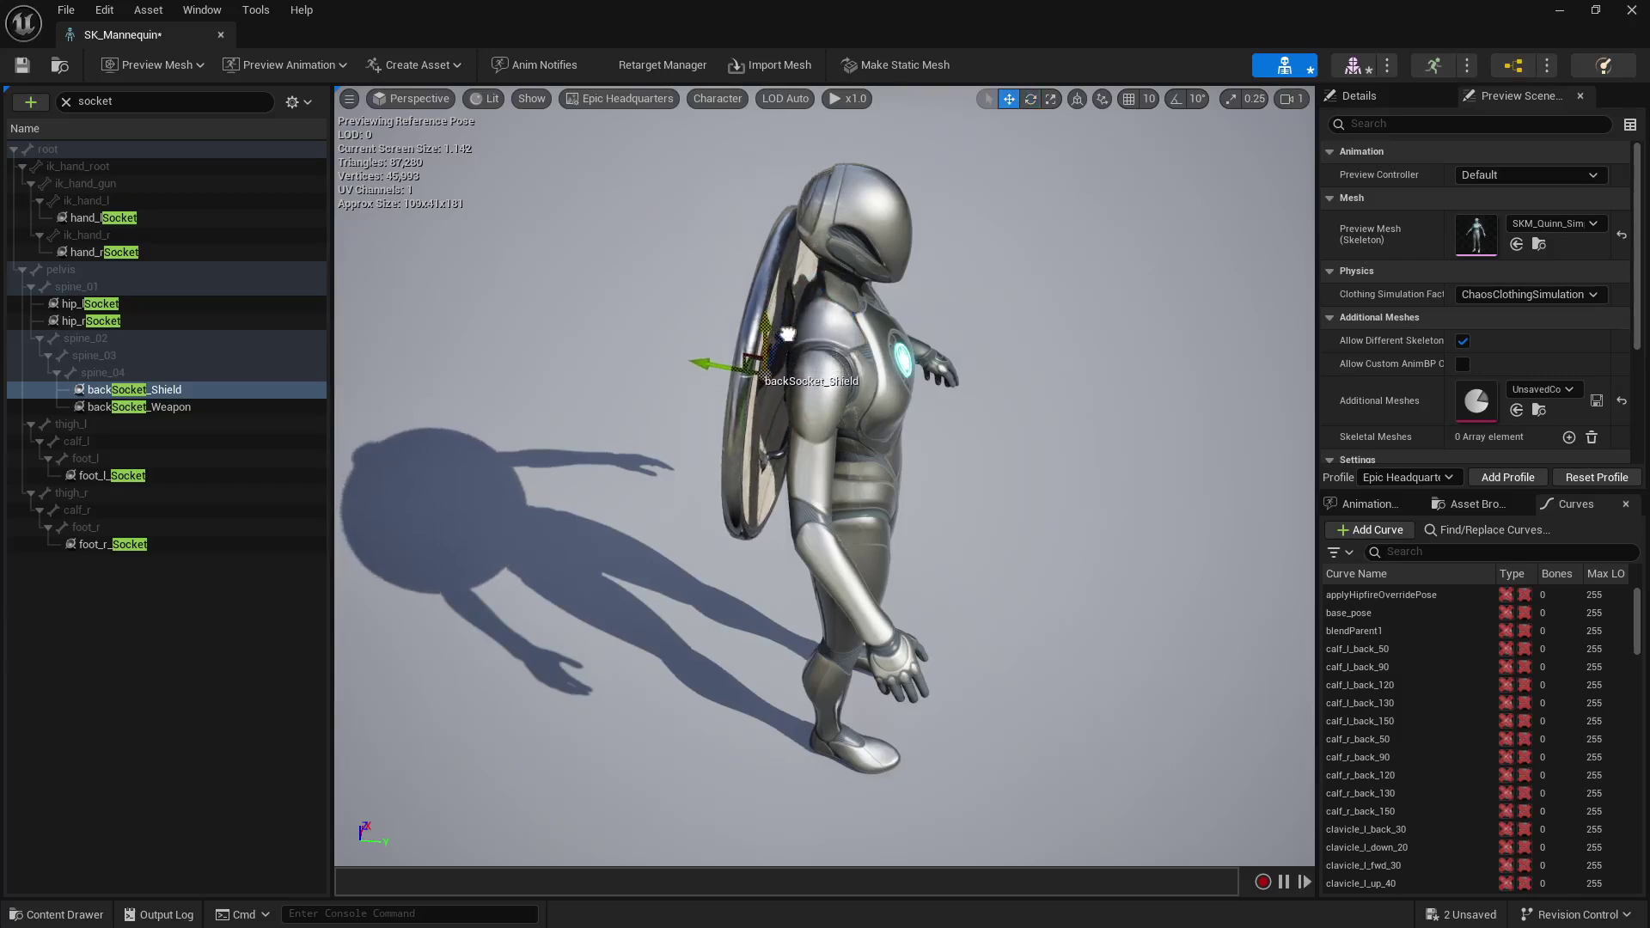
pyautogui.moveTo(907, 286); pyautogui.dragTo(970, 311, button='right')
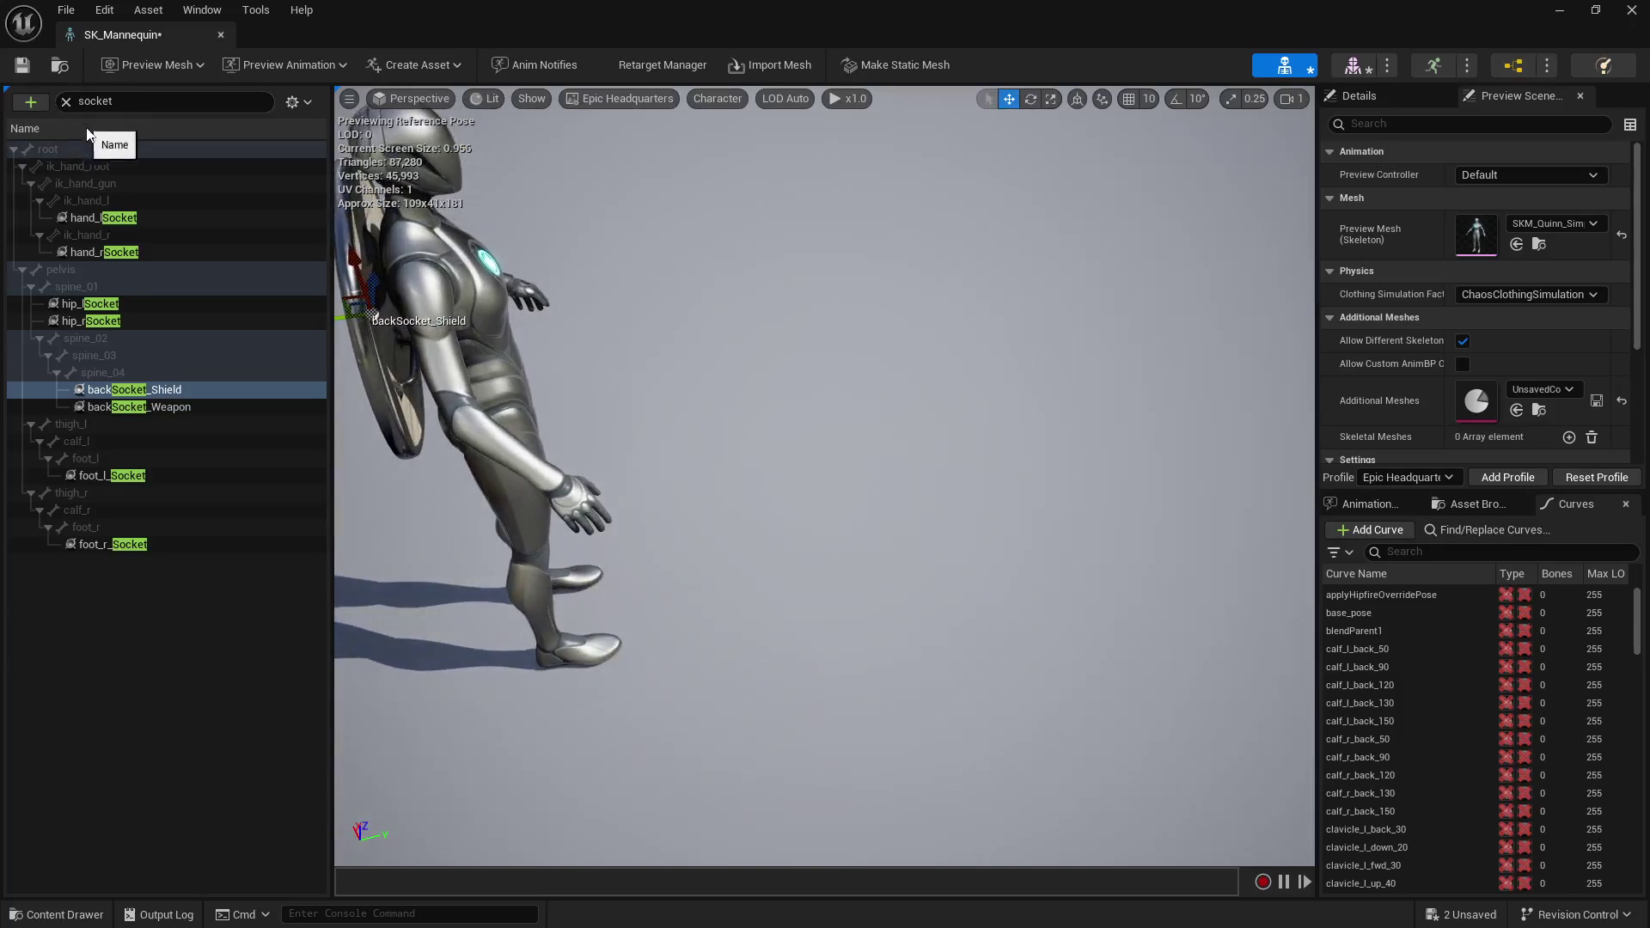
pyautogui.click(23, 64)
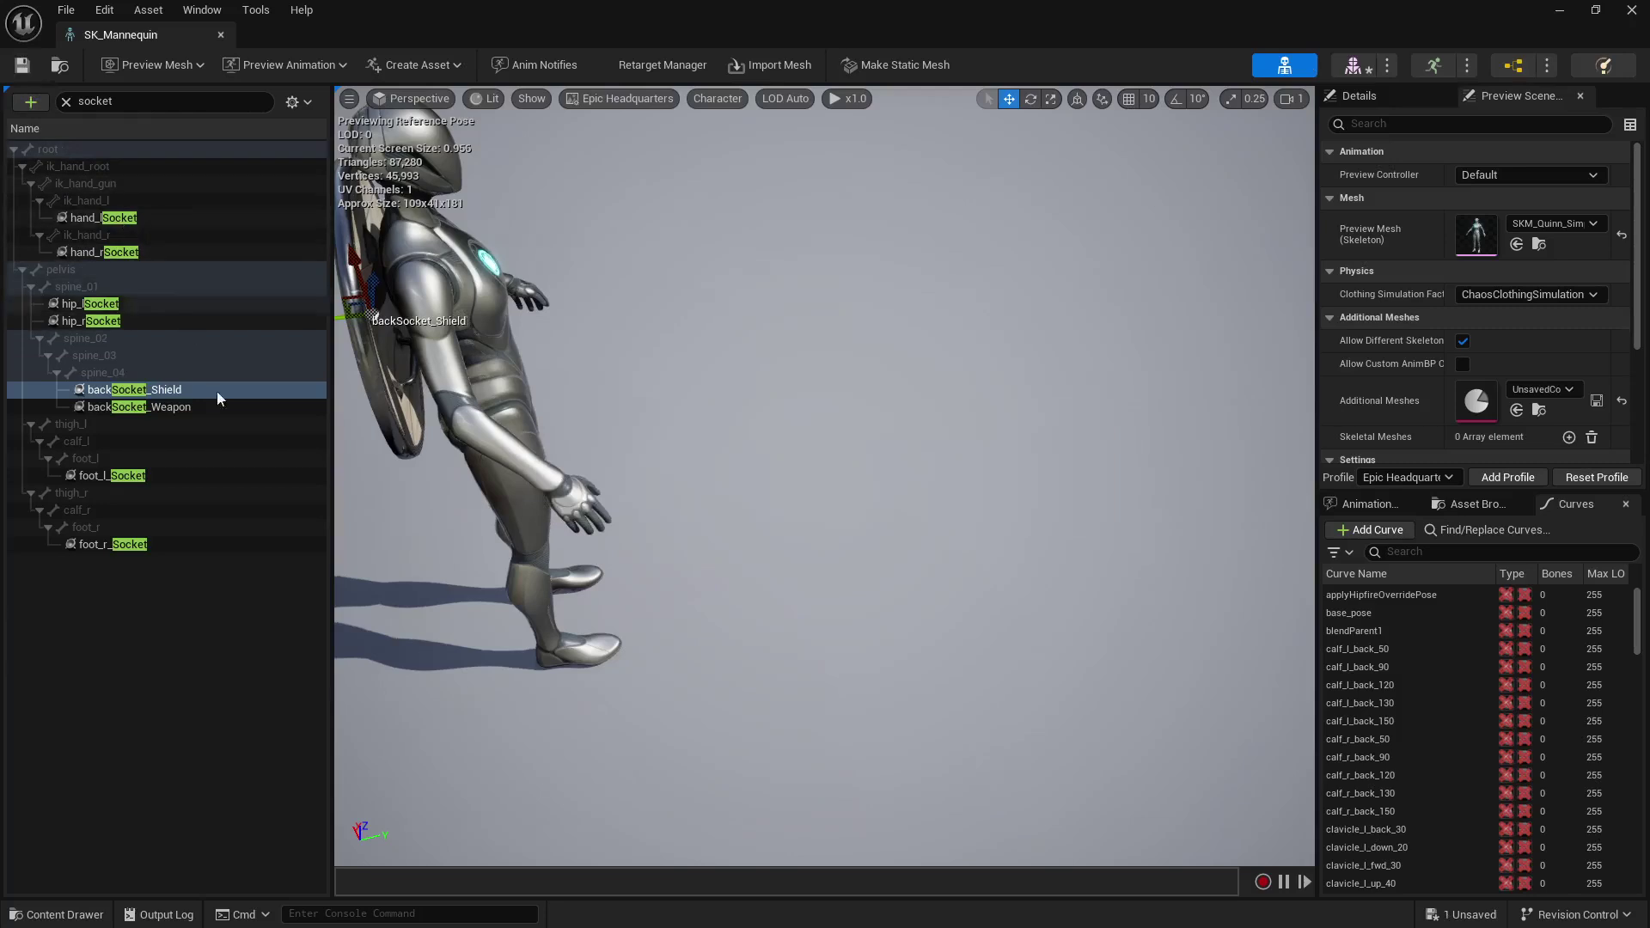
# Remove the attached preview asset from backSocket_Shield and select backSocket_Weapon.
pyautogui.rightClick(163, 390)
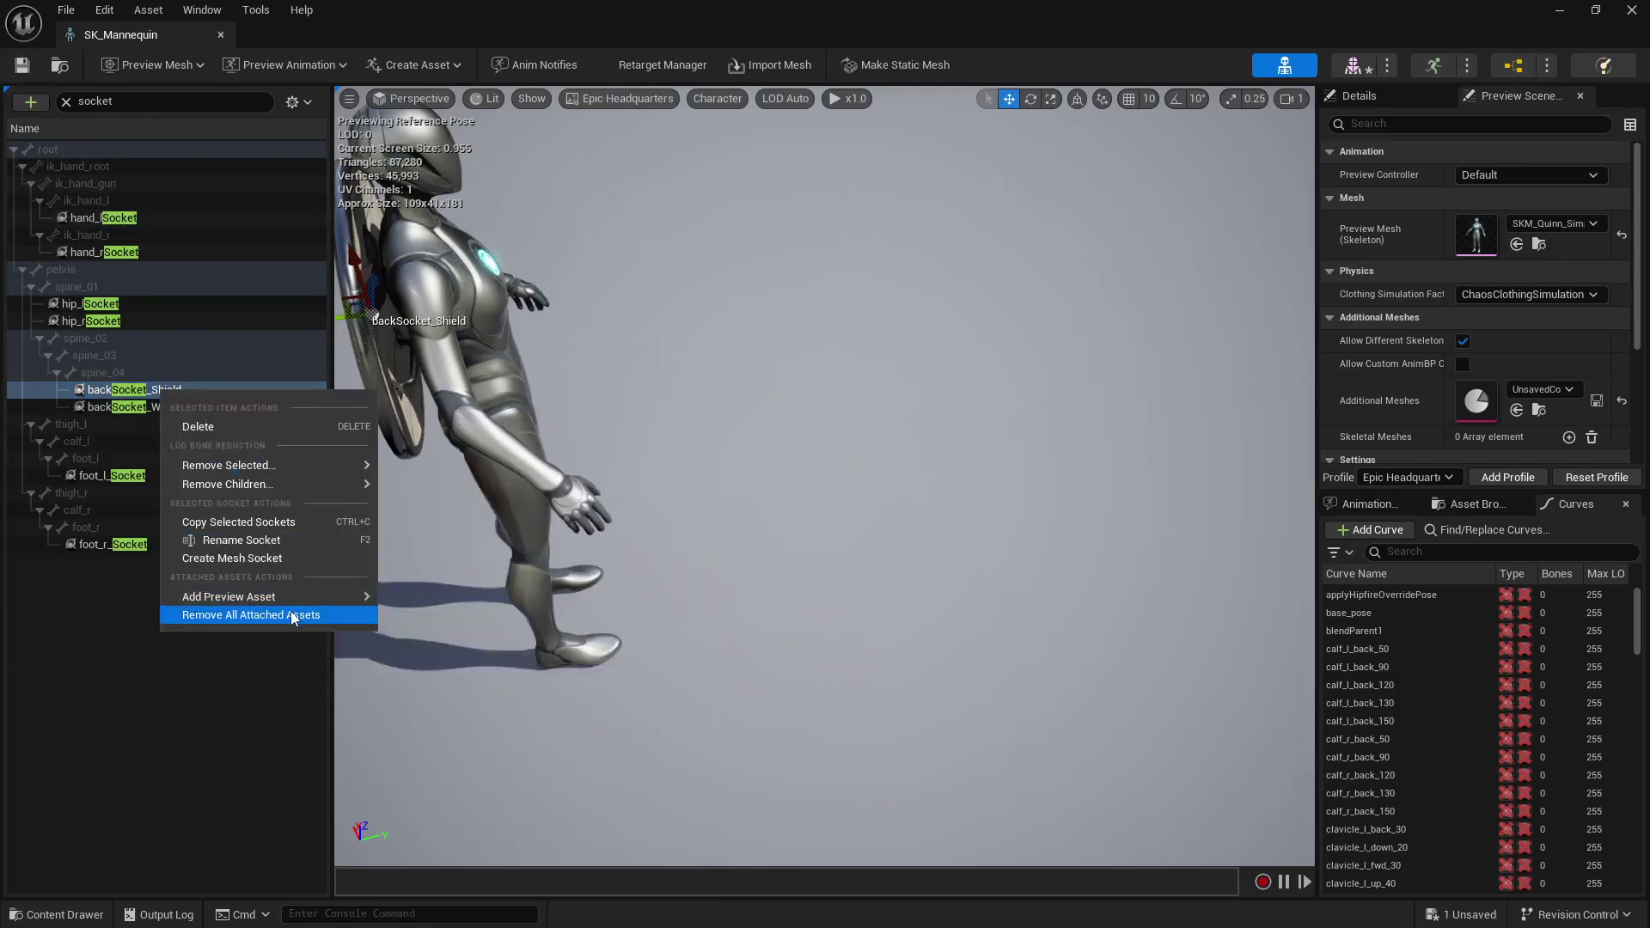
pyautogui.click(291, 611)
pyautogui.click(191, 411)
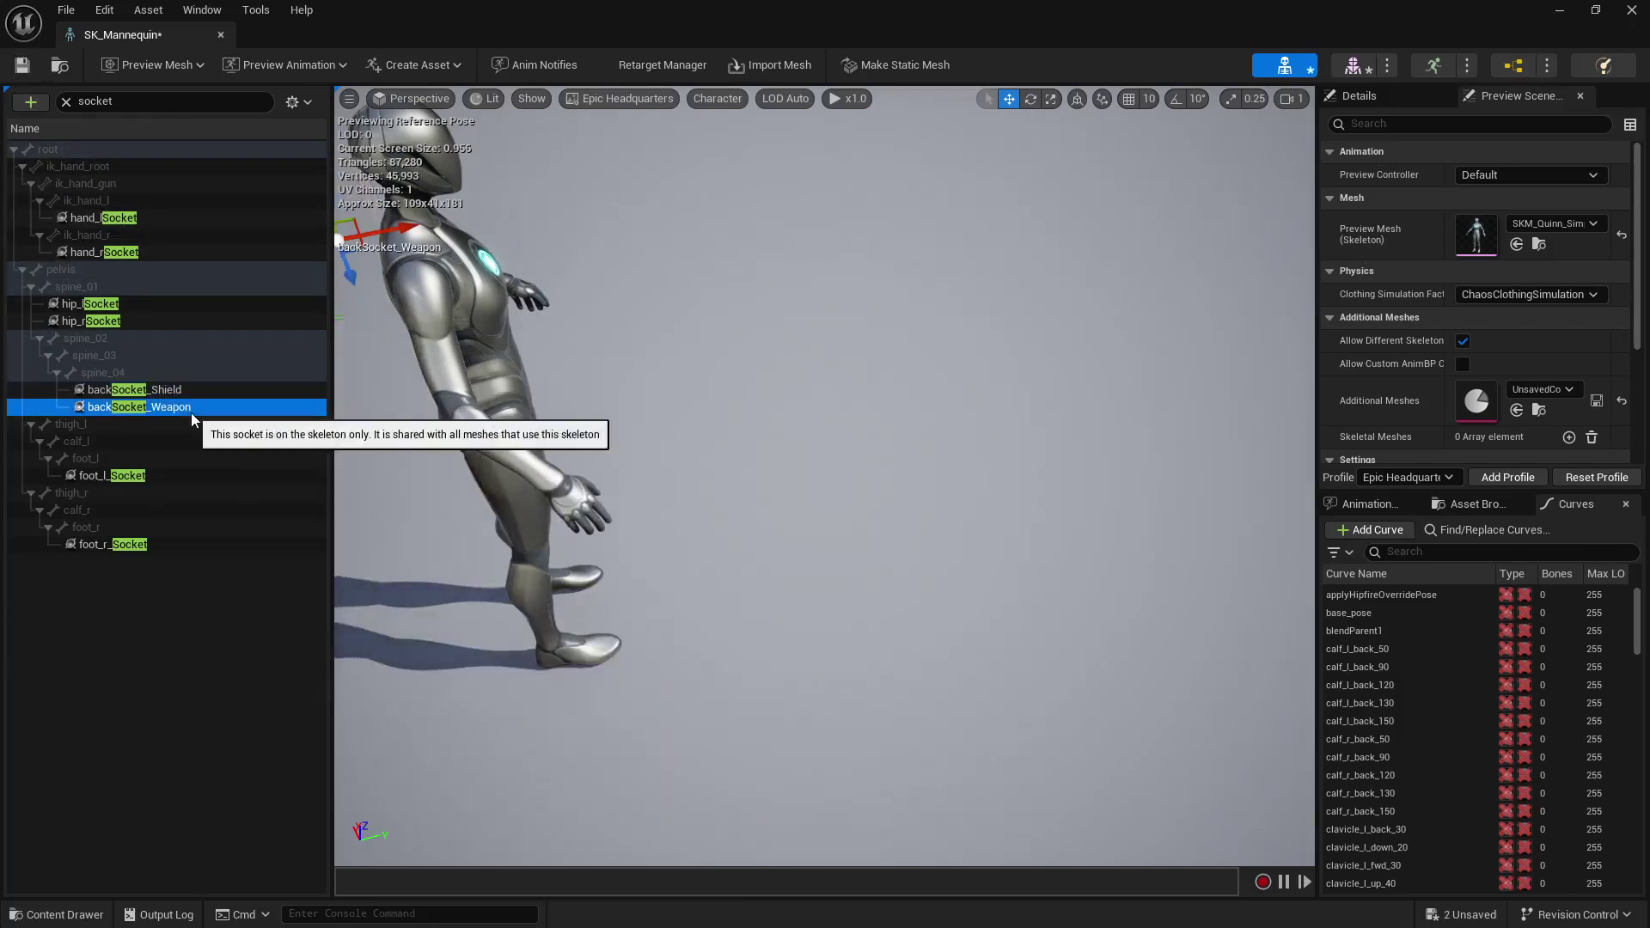
pyautogui.rightClick(189, 410)
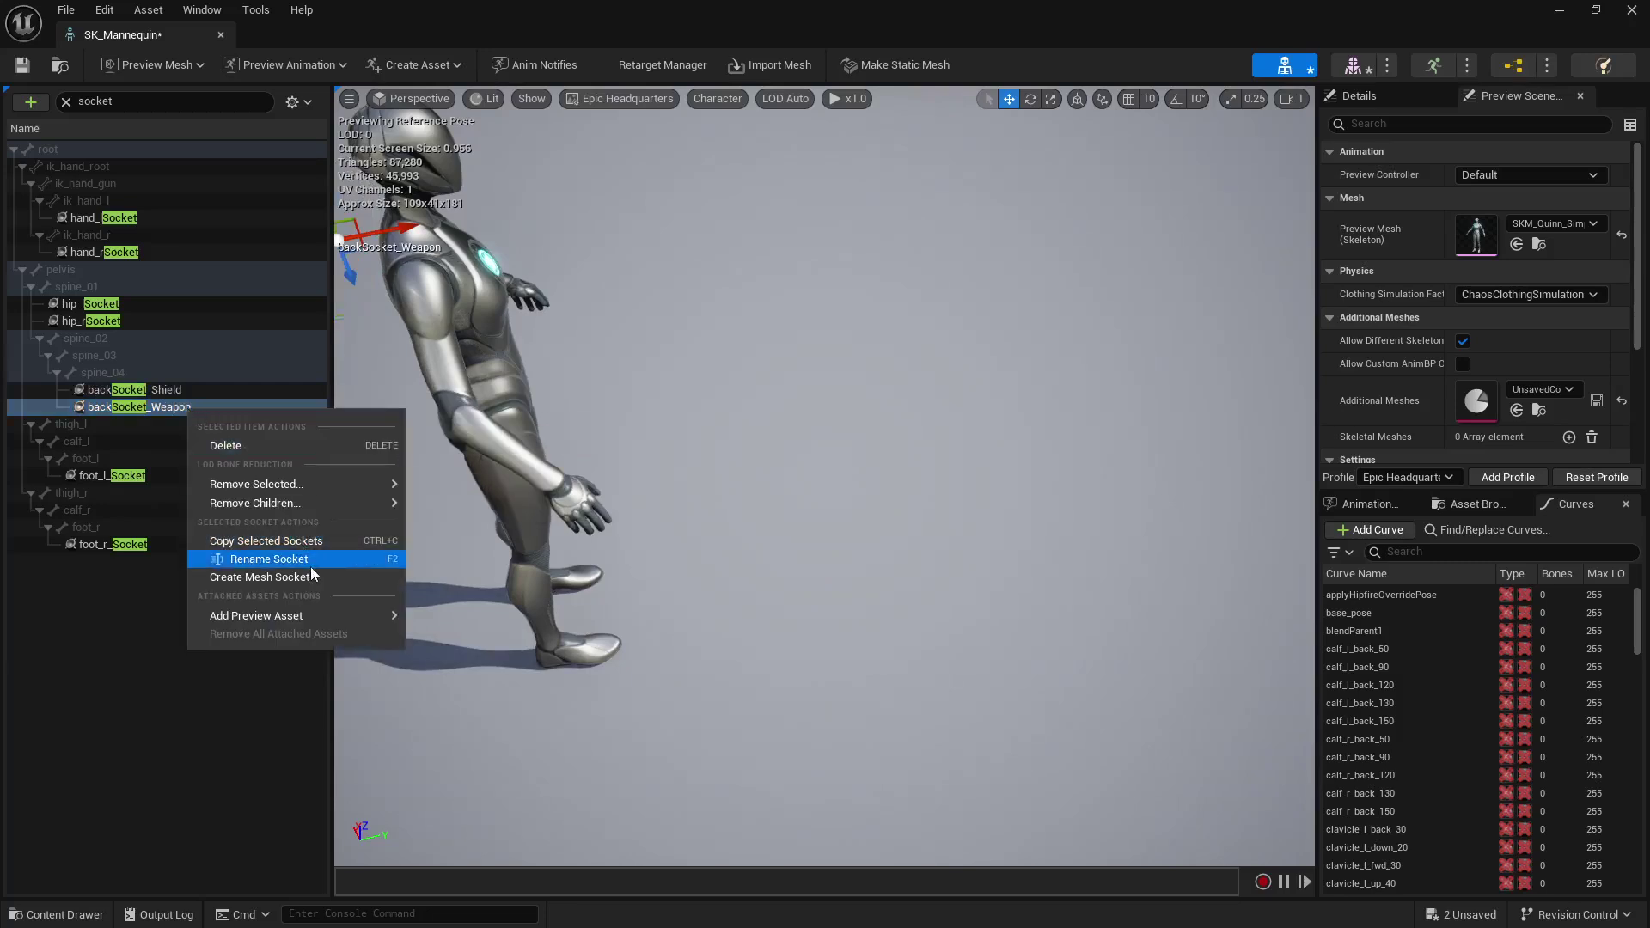
pyautogui.moveTo(323, 613)
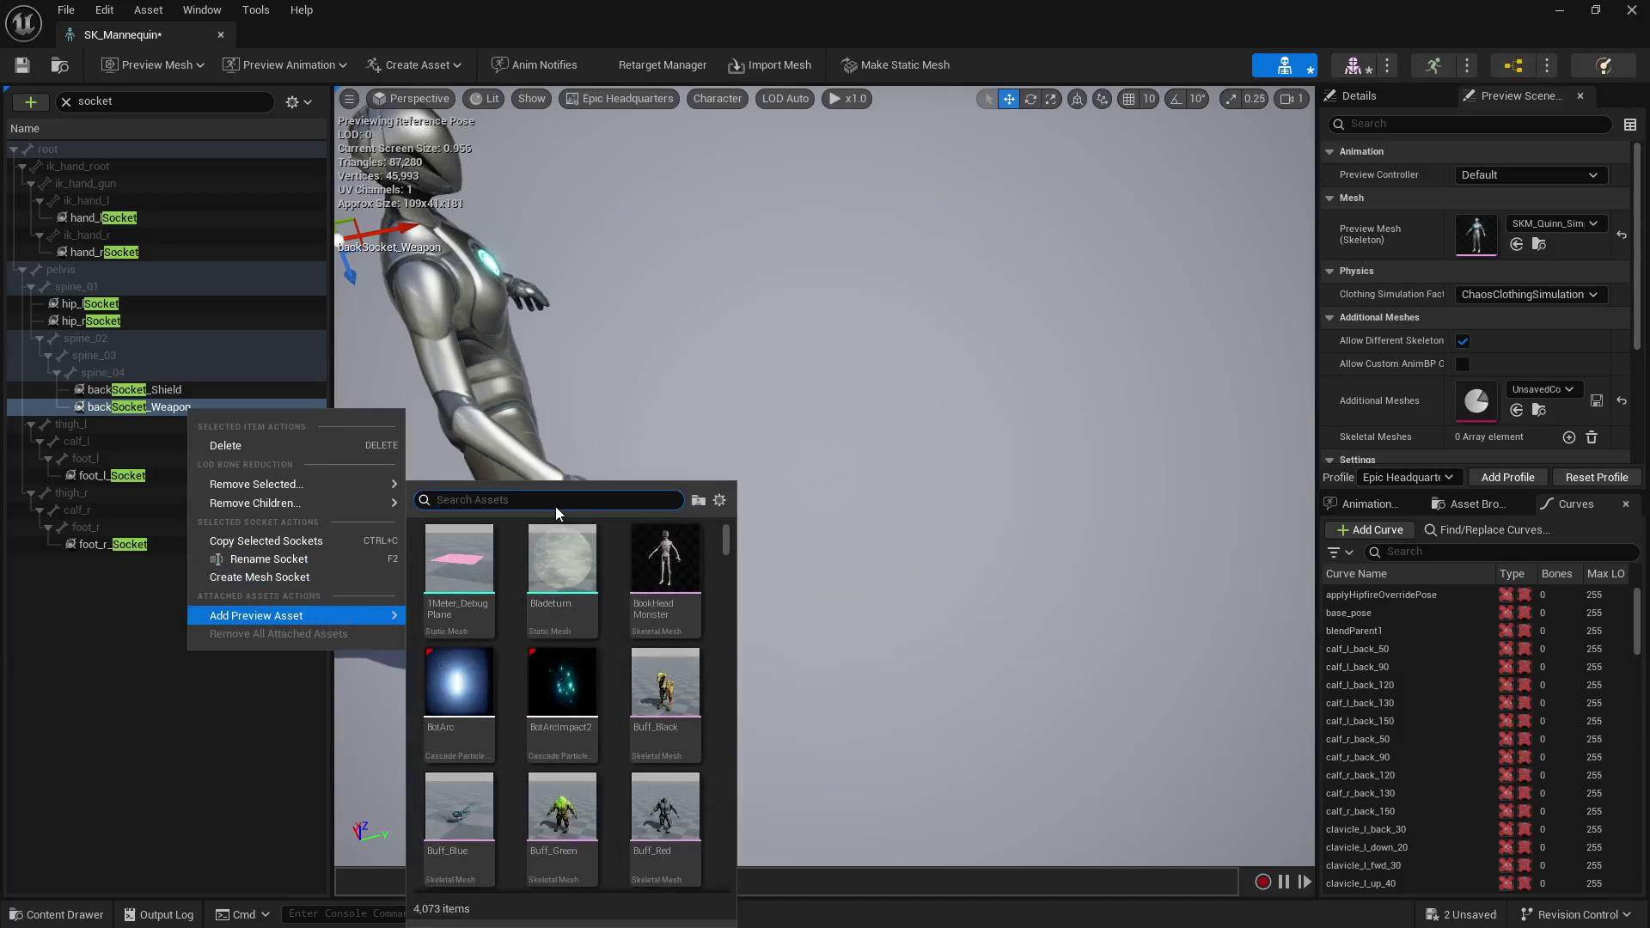
pyautogui.write('sm_hm')
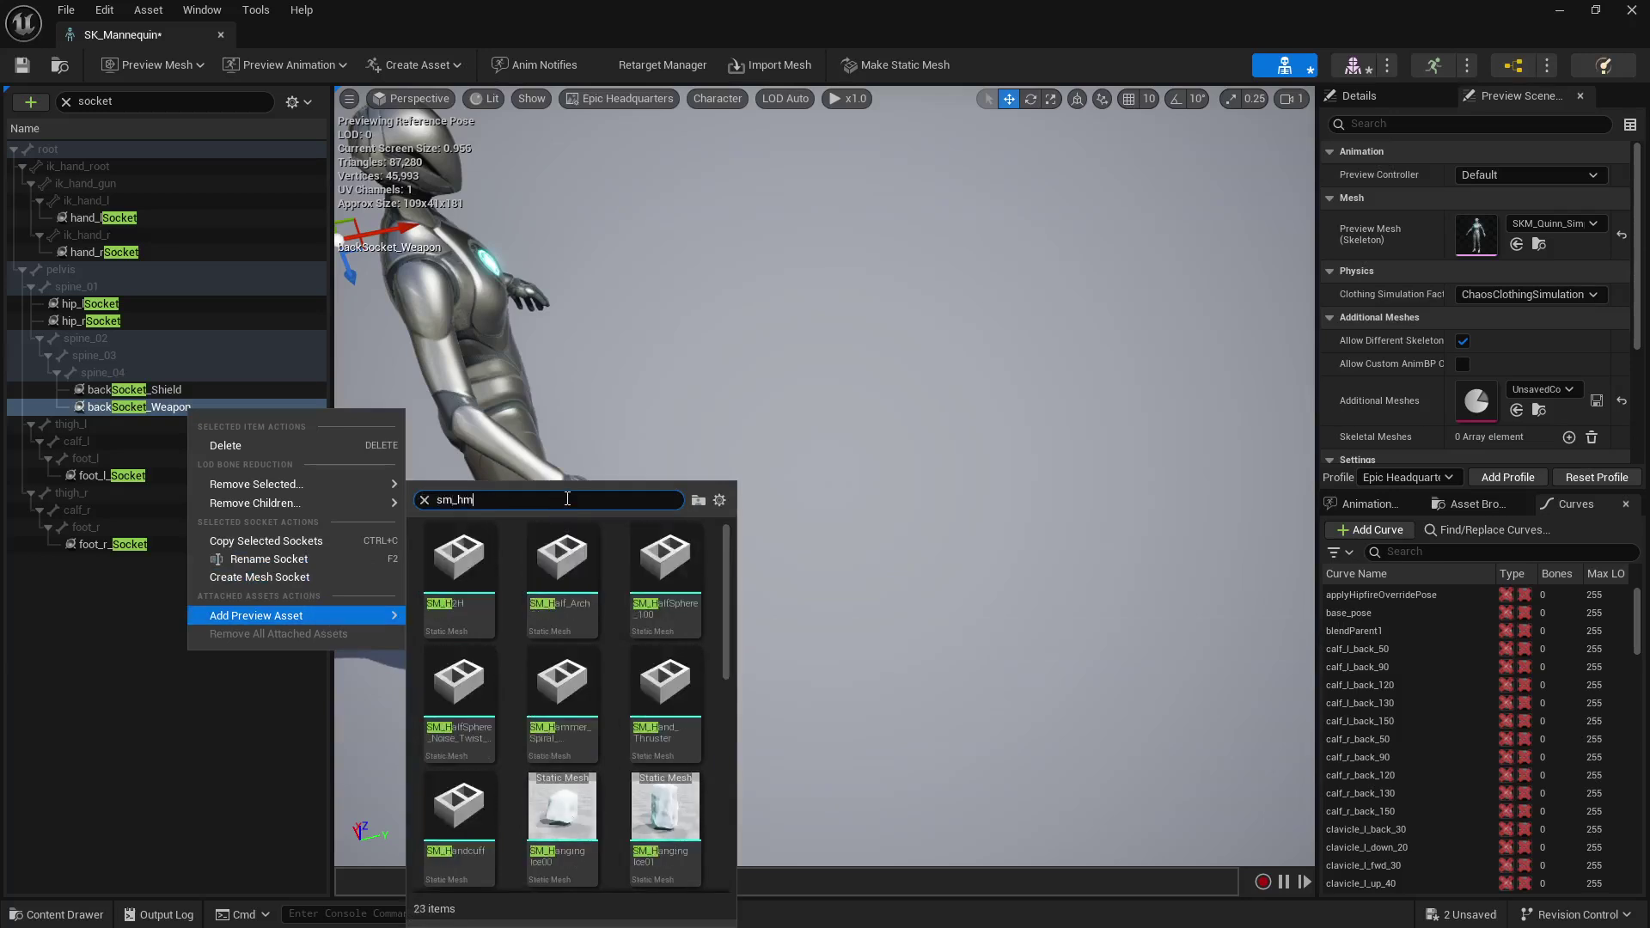
pyautogui.press('BackSpace')
pyautogui.write('amm')
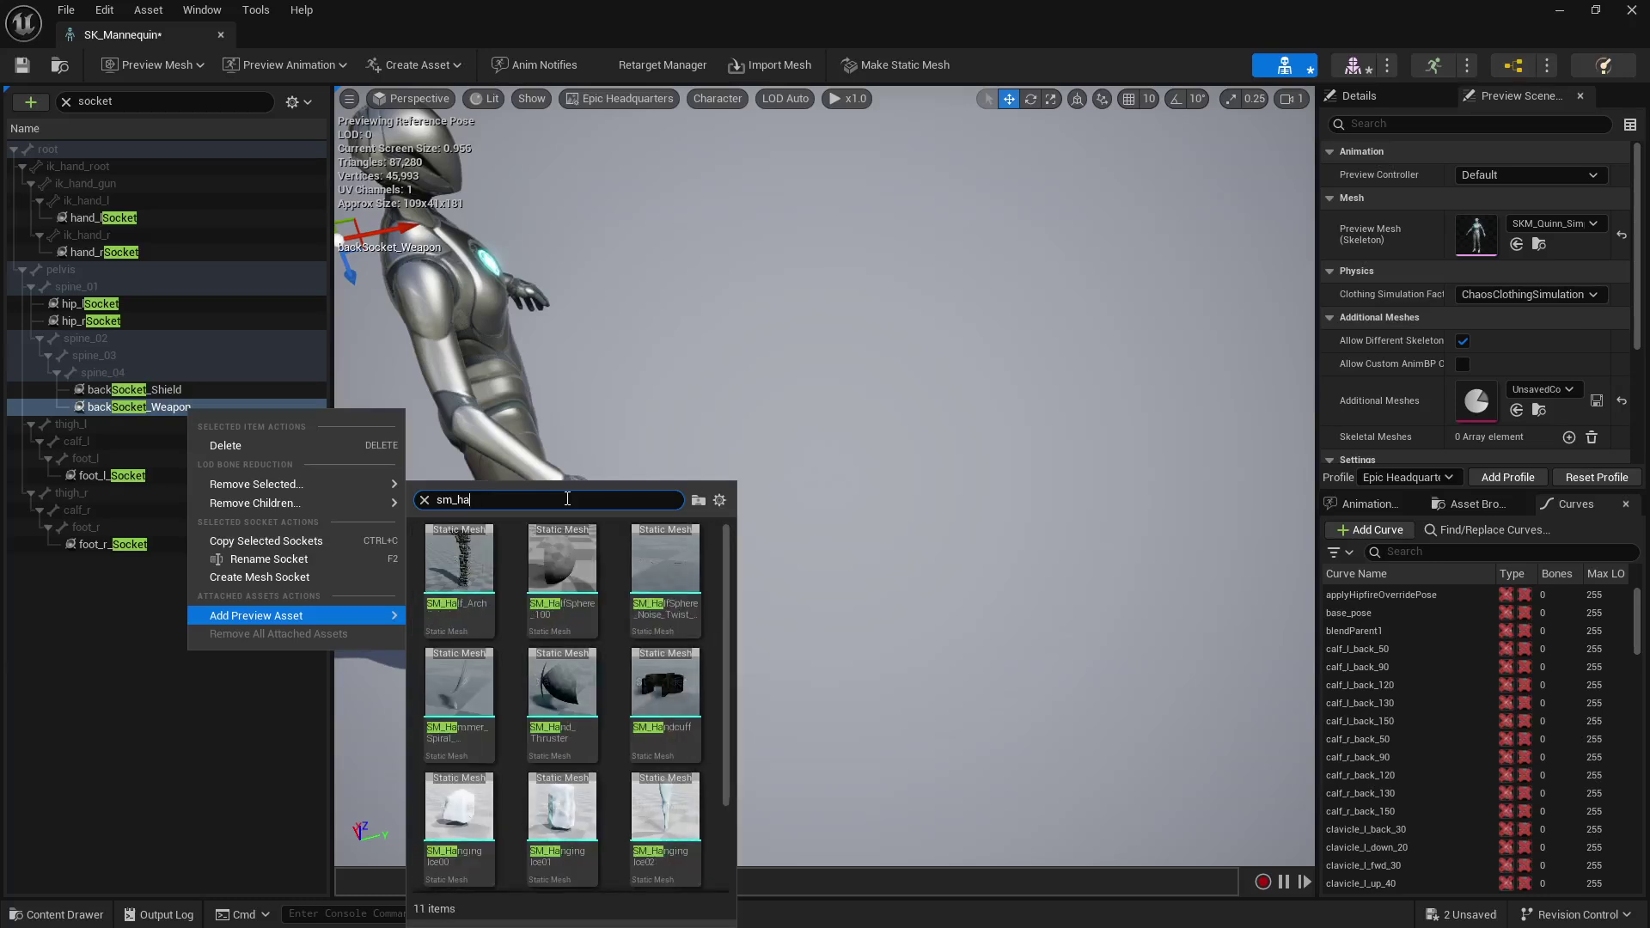
pyautogui.press('BackSpace')
pyautogui.write('u')
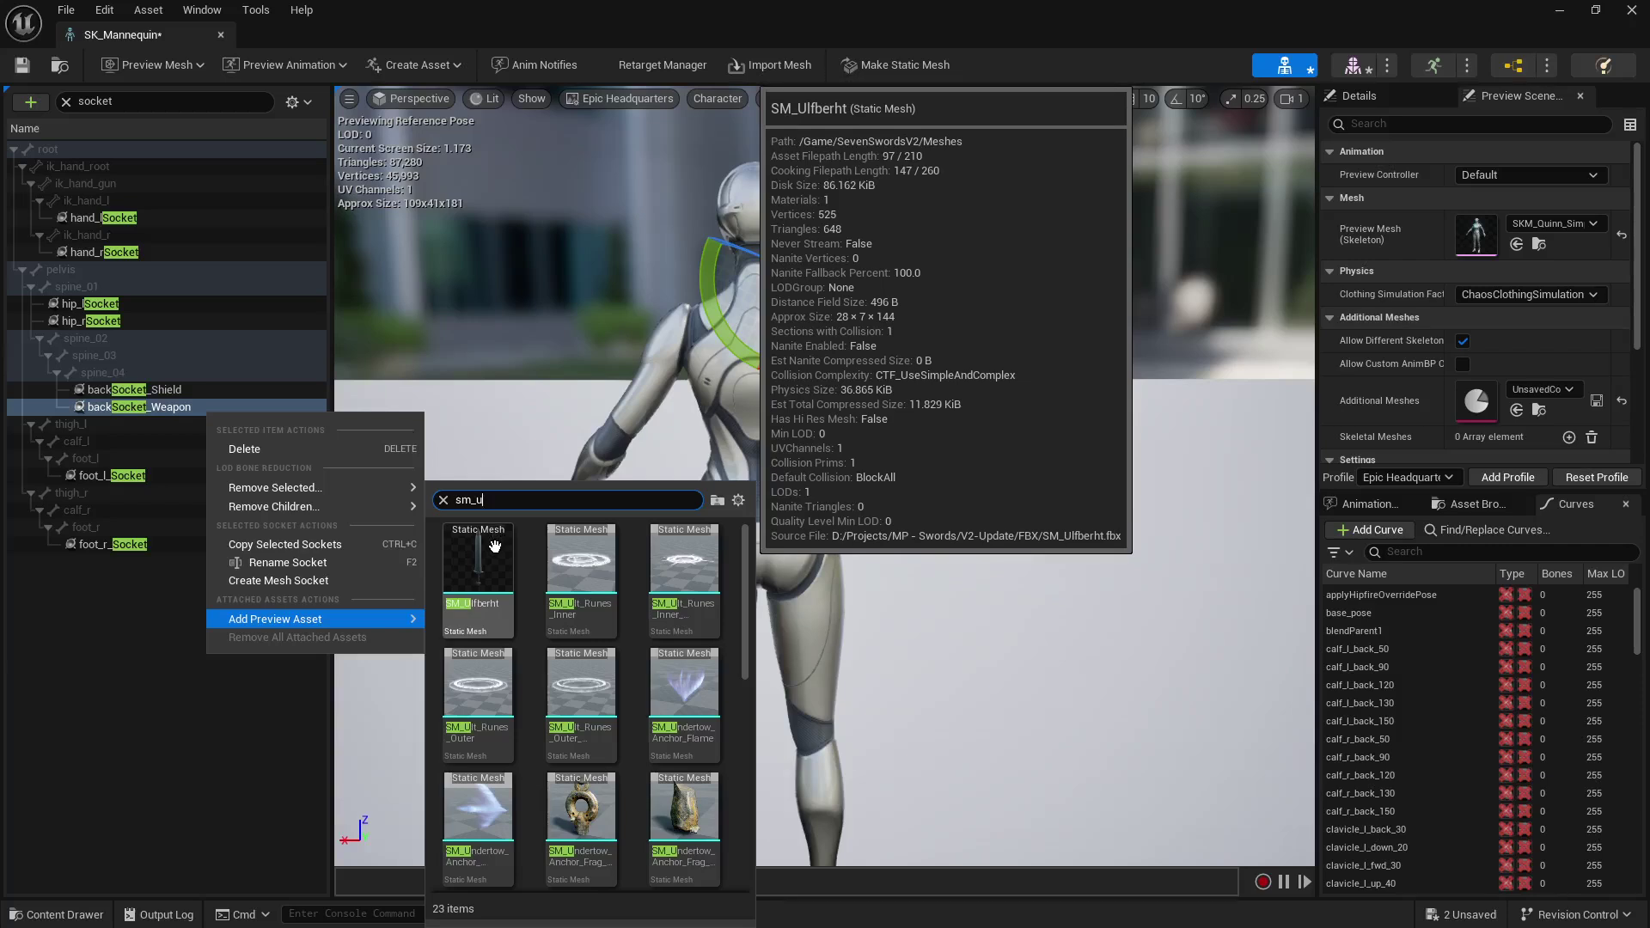
pyautogui.click(115, 677)
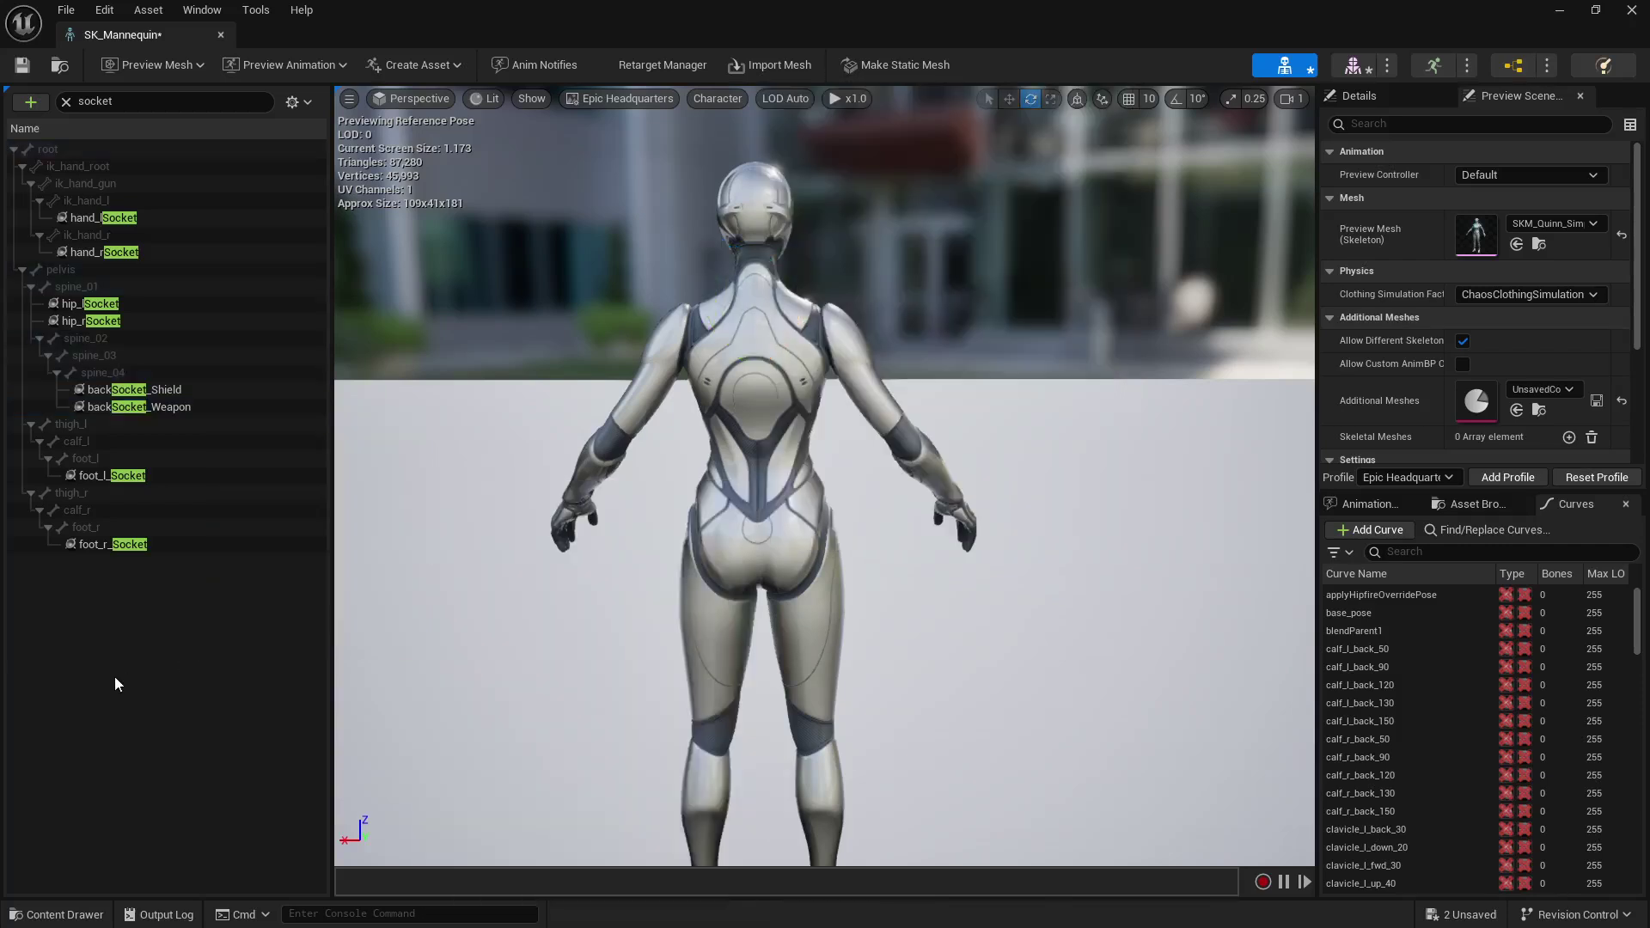
# Attach the SM_Ulfberht static mesh to backSocket_Weapon as its preview asset.
pyautogui.rightClick(178, 409)
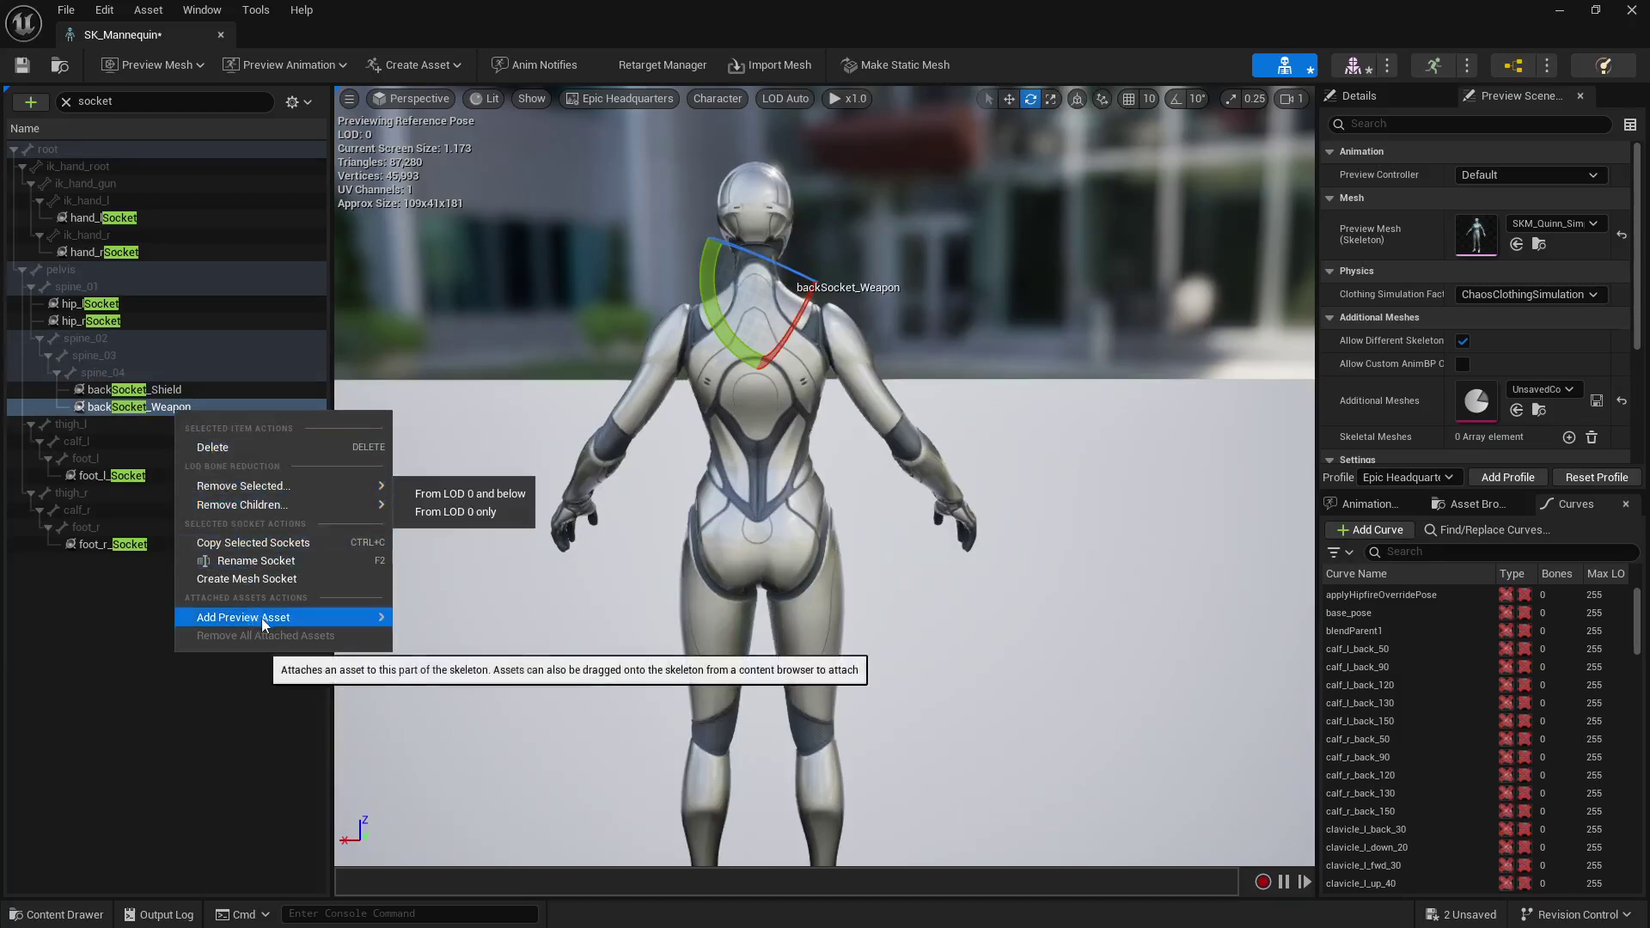
pyautogui.moveTo(261, 617)
pyautogui.write('sm_u')
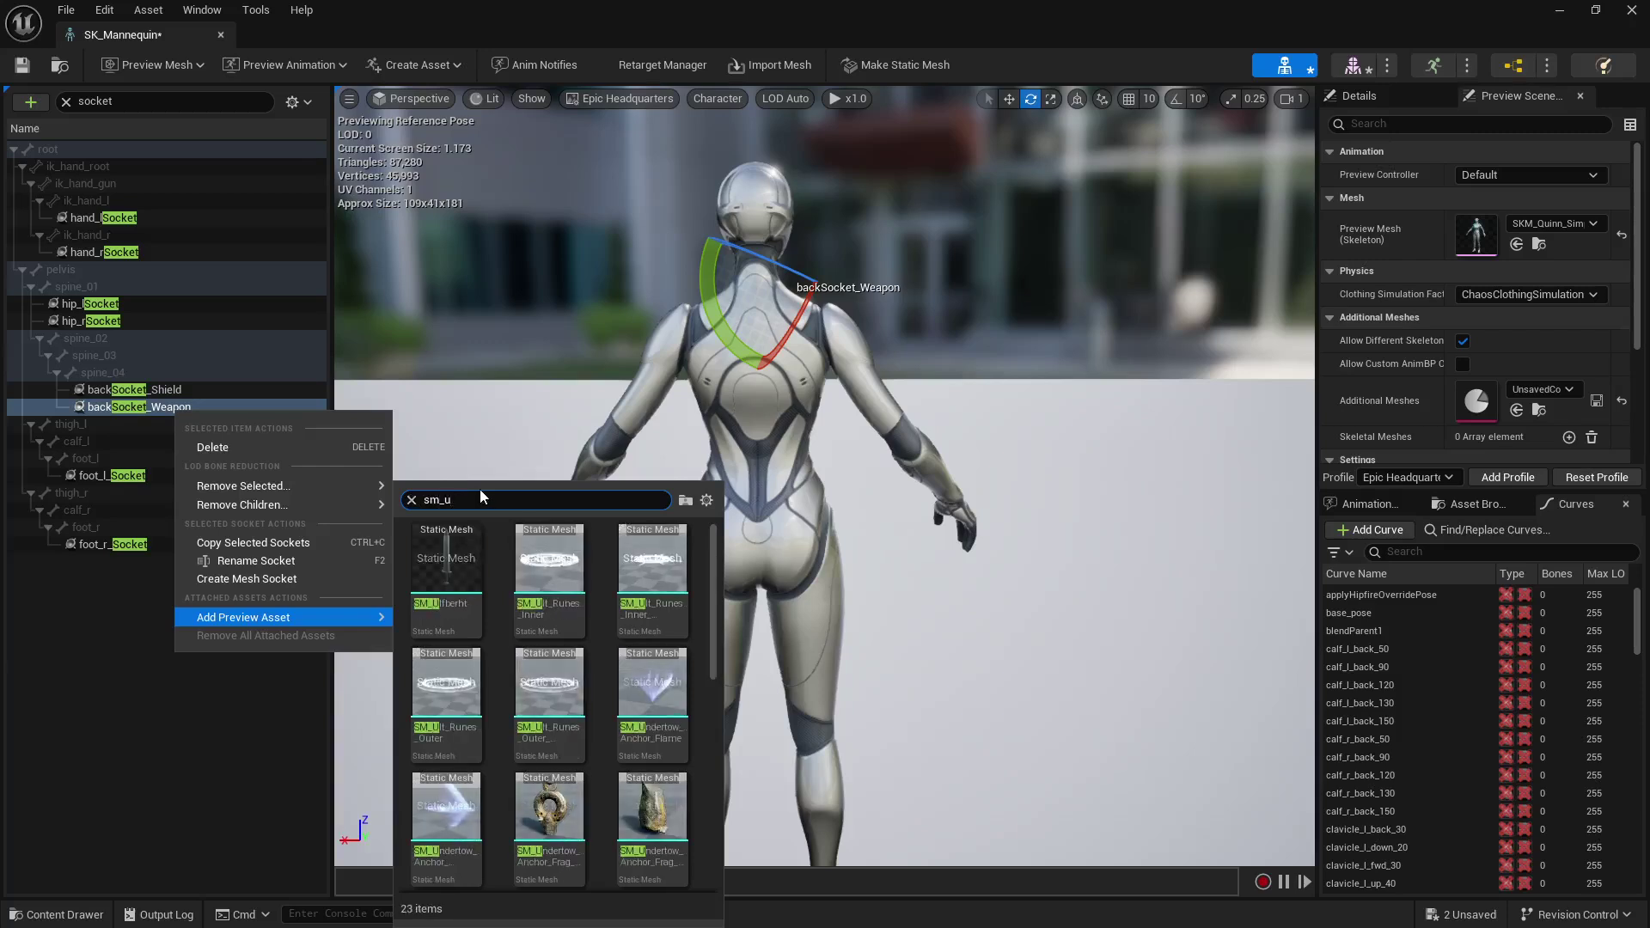
pyautogui.click(432, 569)
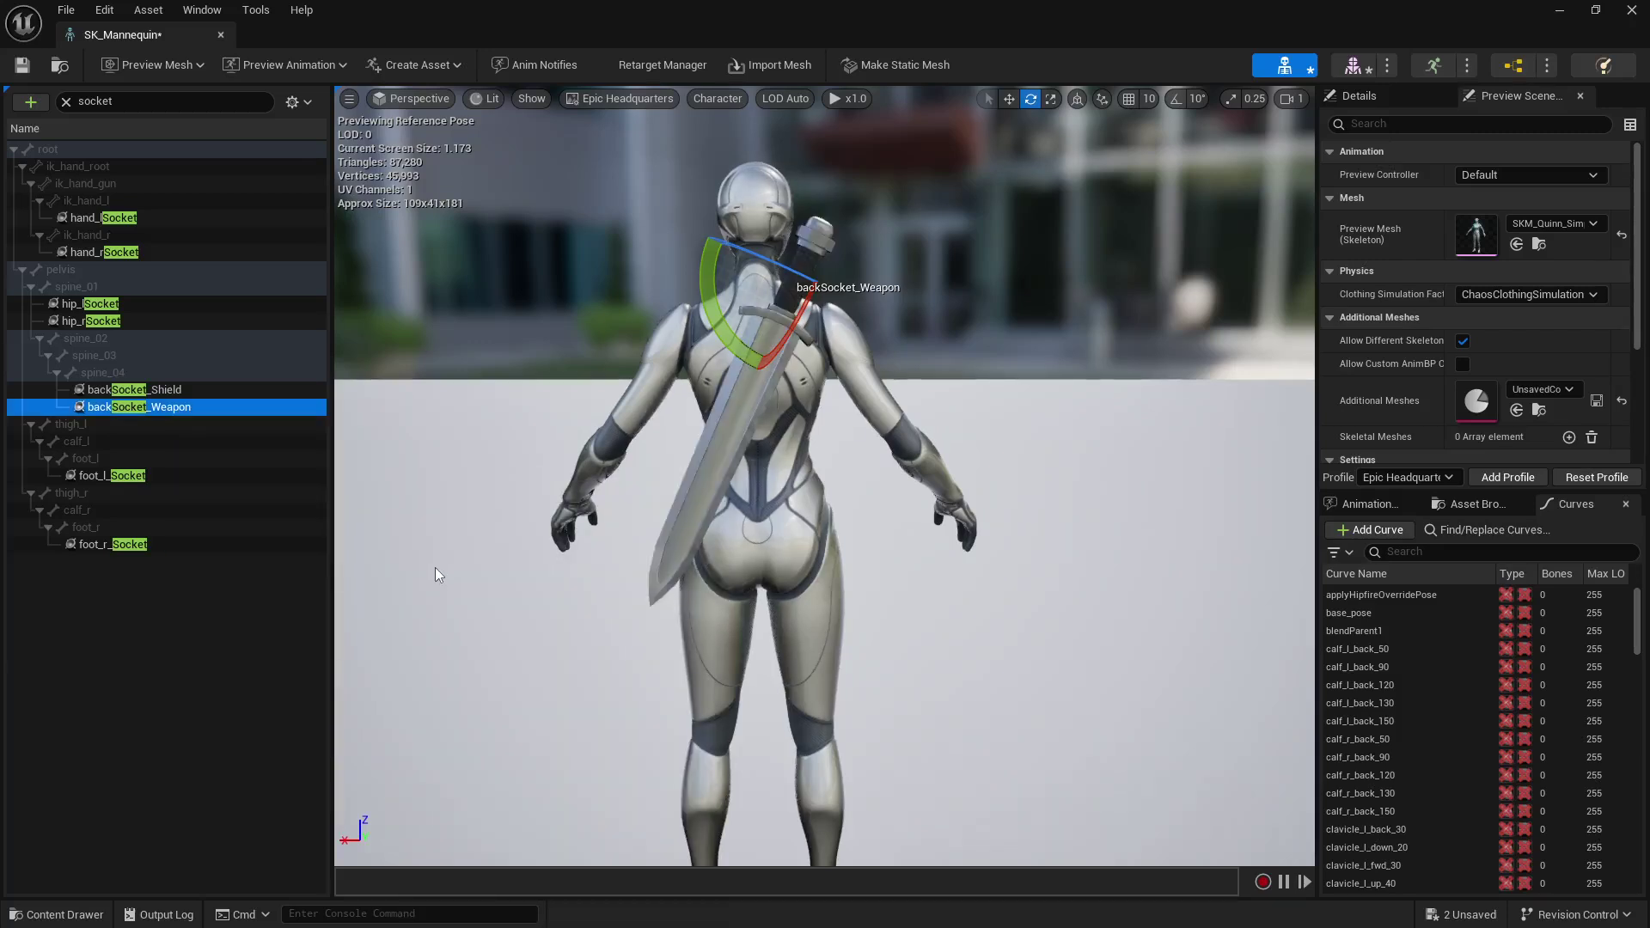
# Scale backSocket_Weapon up uniformly so the sword appears larger on the mannequin's back.
pyautogui.click(1046, 97)
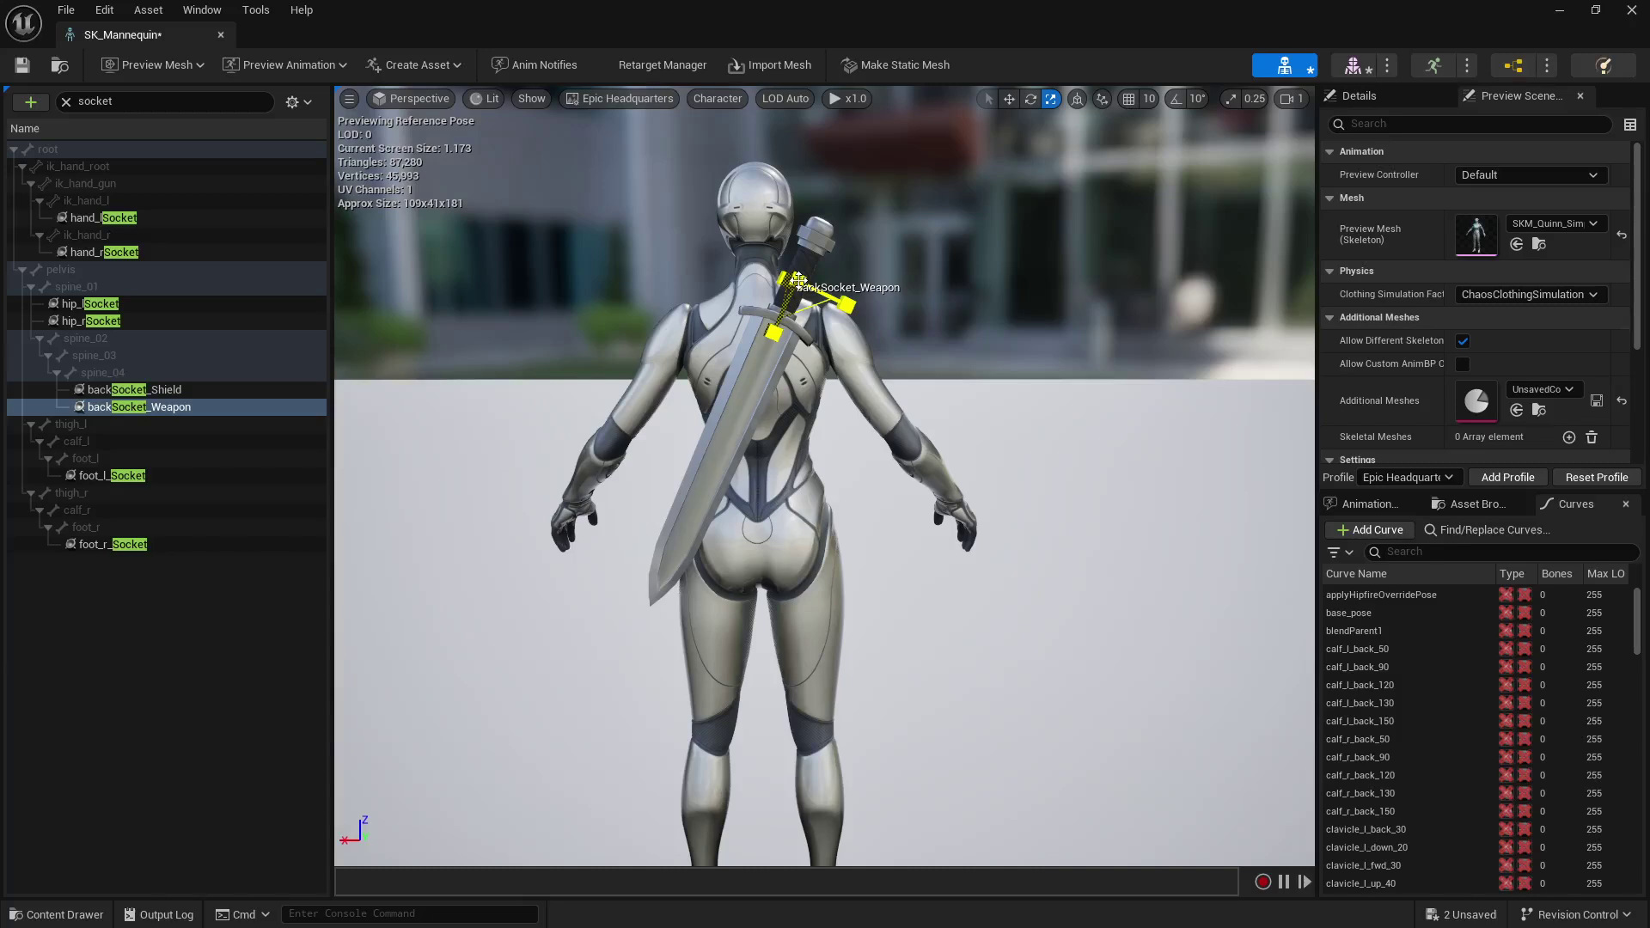
pyautogui.moveTo(799, 286)
pyautogui.mouseDown()
pyautogui.moveTo(769, 299)
pyautogui.moveTo(842, 268)
pyautogui.moveTo(812, 311)
pyautogui.moveTo(792, 286)
pyautogui.moveTo(812, 275)
pyautogui.moveTo(783, 286)
pyautogui.mouseUp()
pyautogui.moveTo(783, 286); pyautogui.dragTo(705, 452, button='right')
pyautogui.press('s')
pyautogui.press('w')
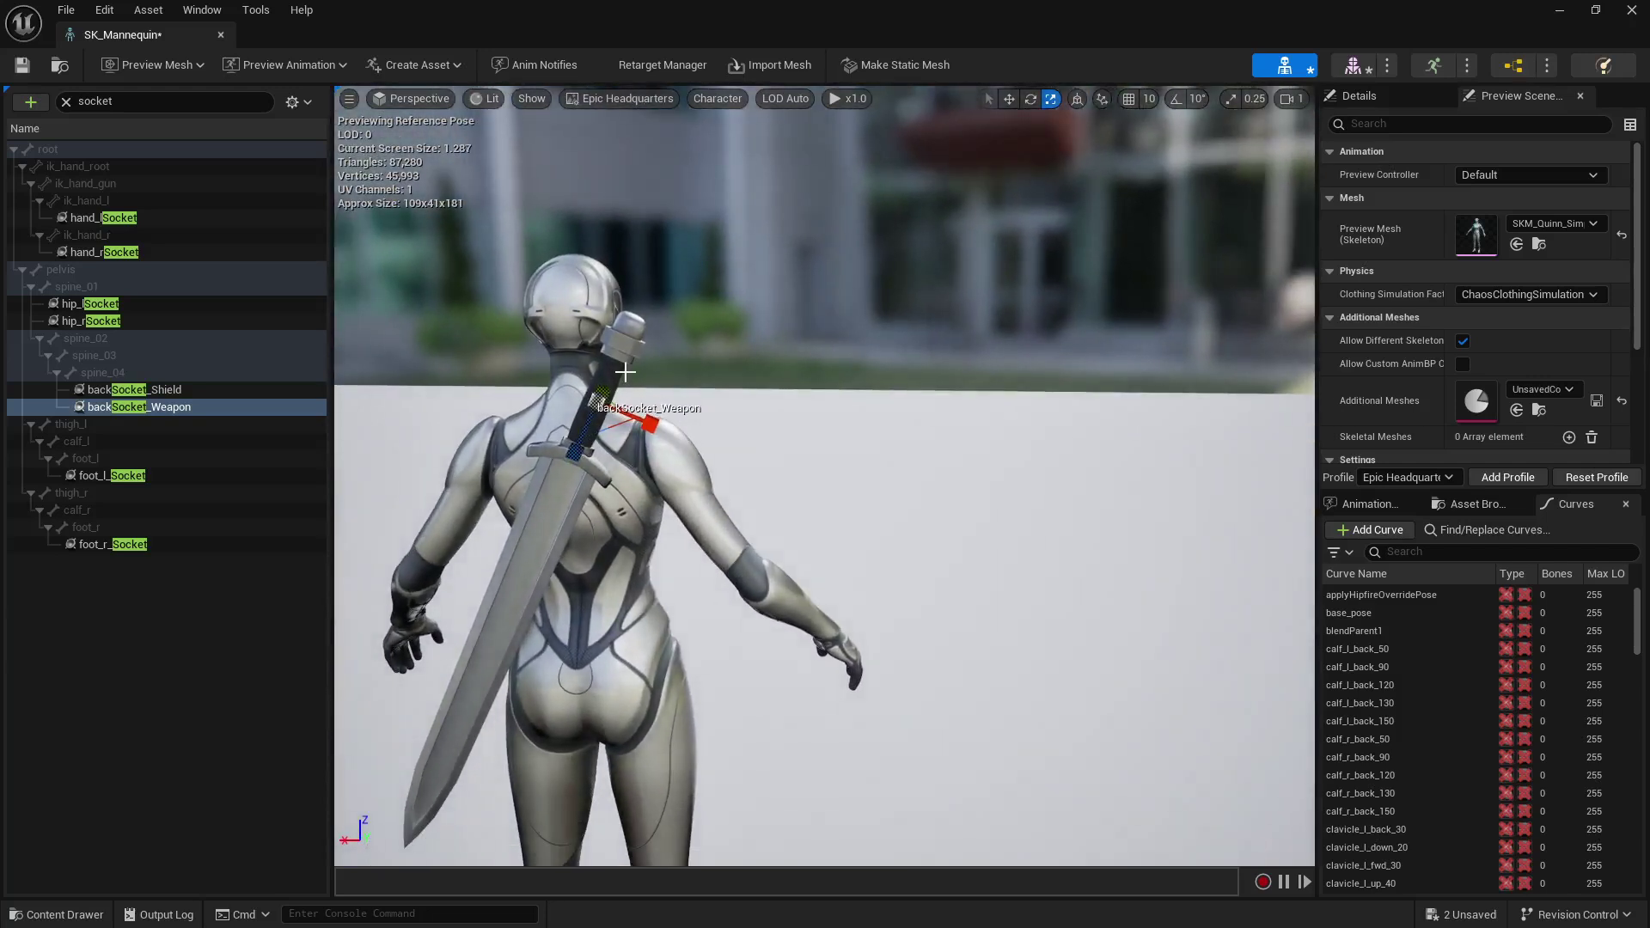
# Rotate backSocket_Weapon slightly so the sword runs more diagonally across the mannequin's back.
pyautogui.click(1031, 99)
pyautogui.moveTo(724, 369)
pyautogui.mouseDown(button='right')
pyautogui.moveTo(799, 373)
pyautogui.moveTo(678, 411)
pyautogui.moveTo(790, 408)
pyautogui.moveTo(687, 443)
pyautogui.moveTo(739, 403)
pyautogui.moveTo(709, 367)
pyautogui.mouseUp(button='right')
pyautogui.press('w')
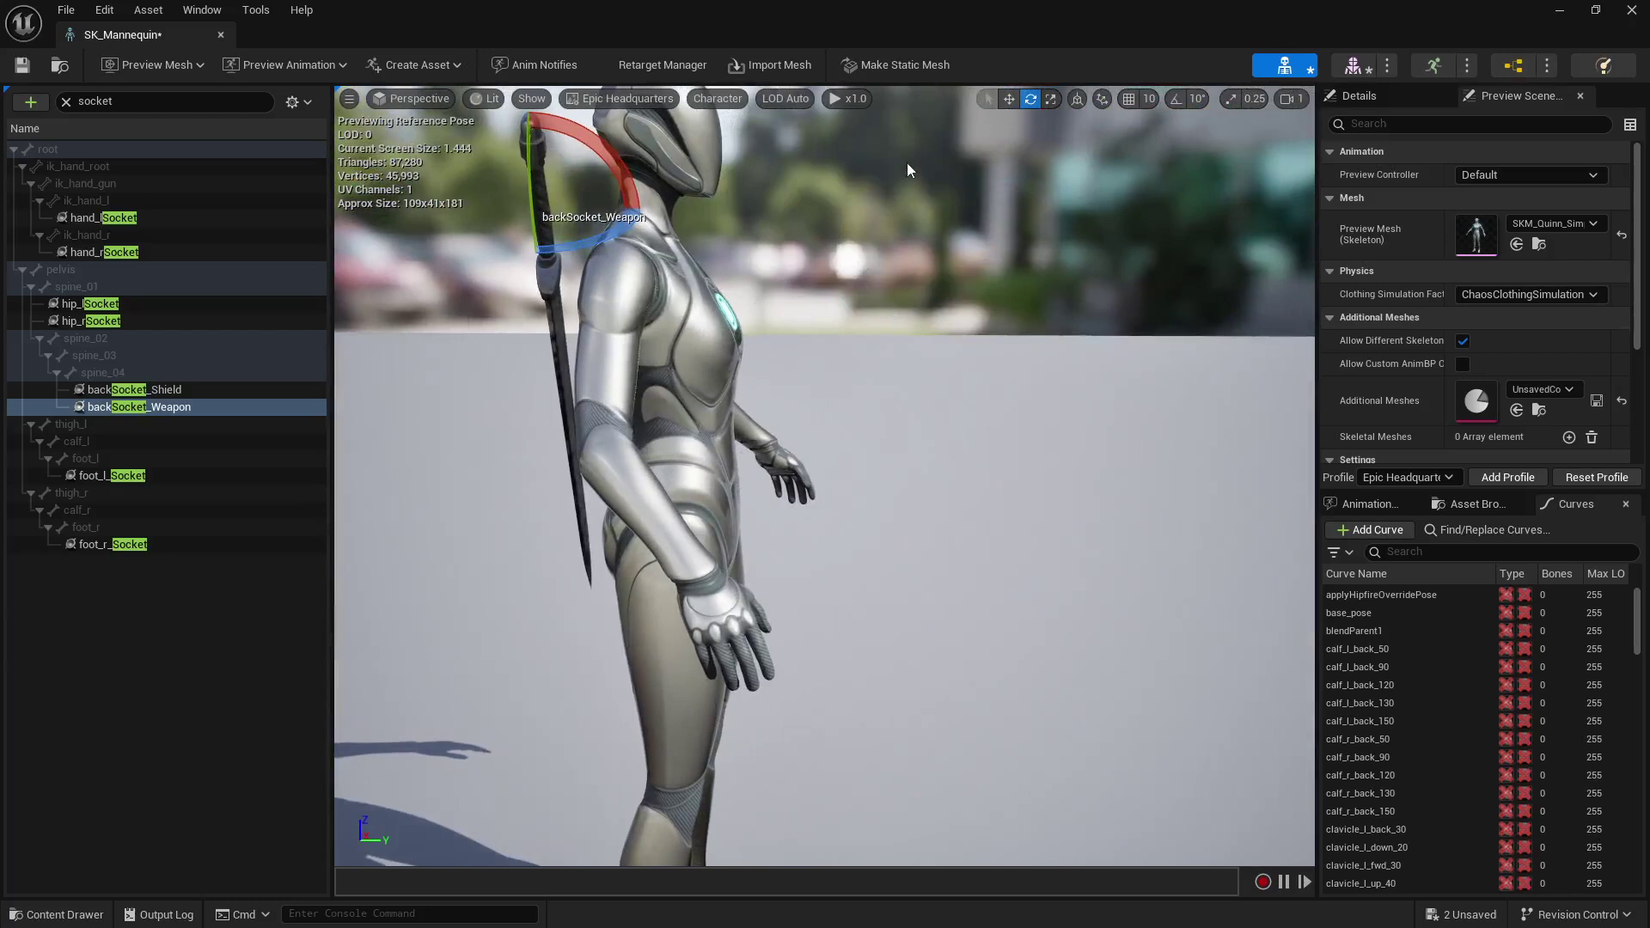
pyautogui.click(1009, 100)
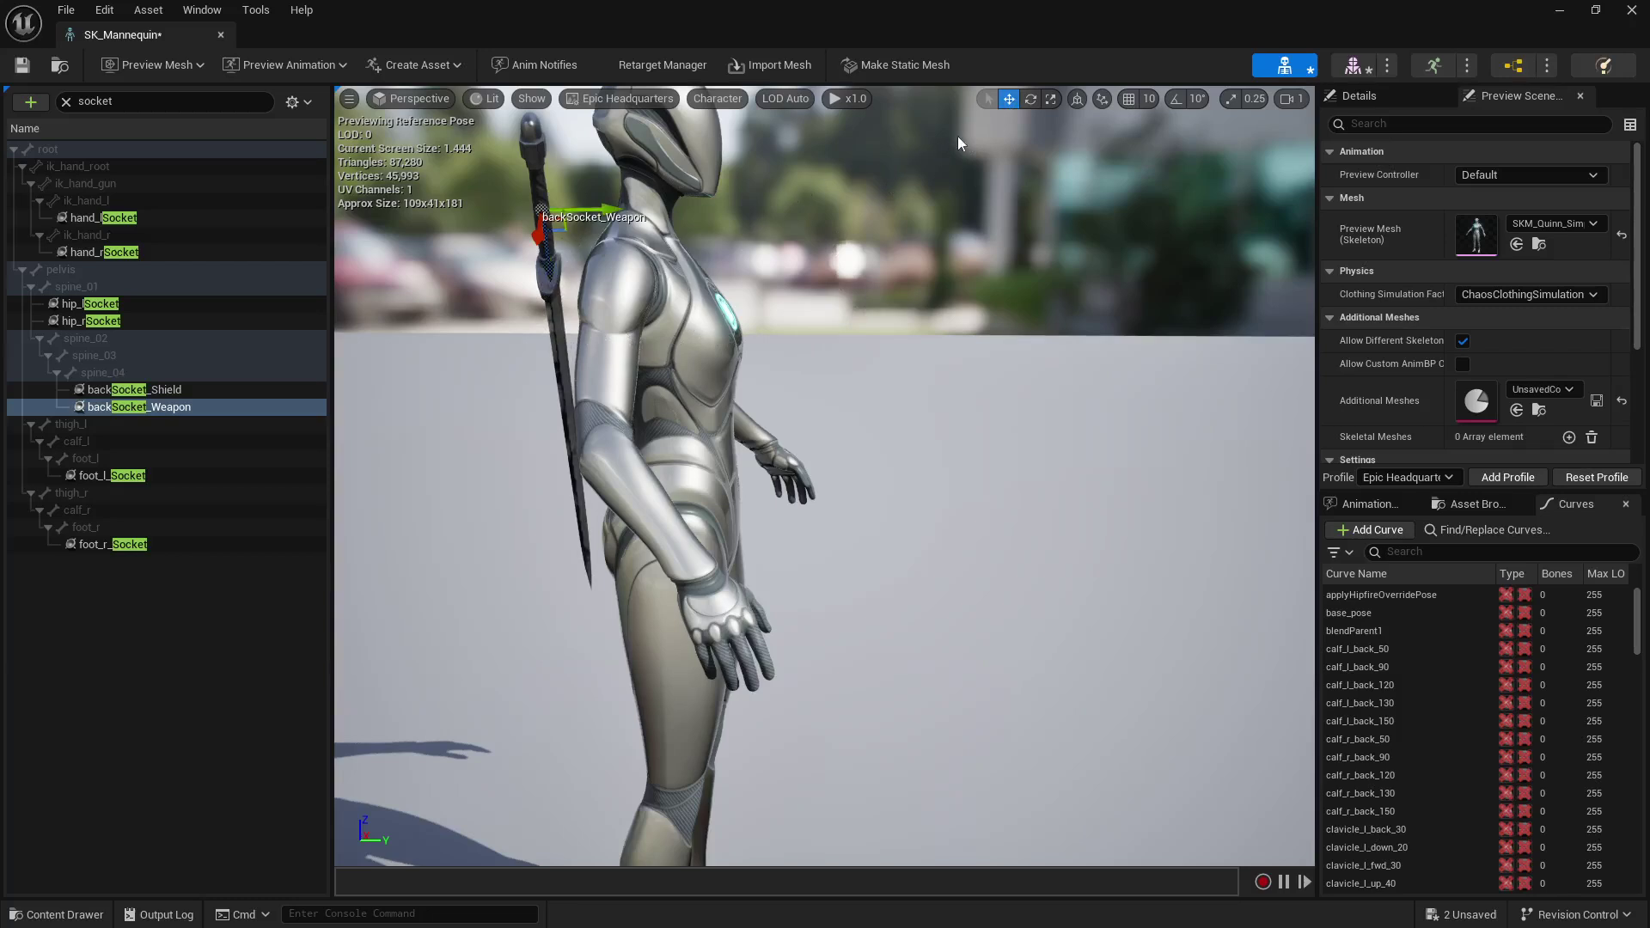
pyautogui.click(1030, 98)
pyautogui.moveTo(614, 260); pyautogui.dragTo(885, 262, button='right')
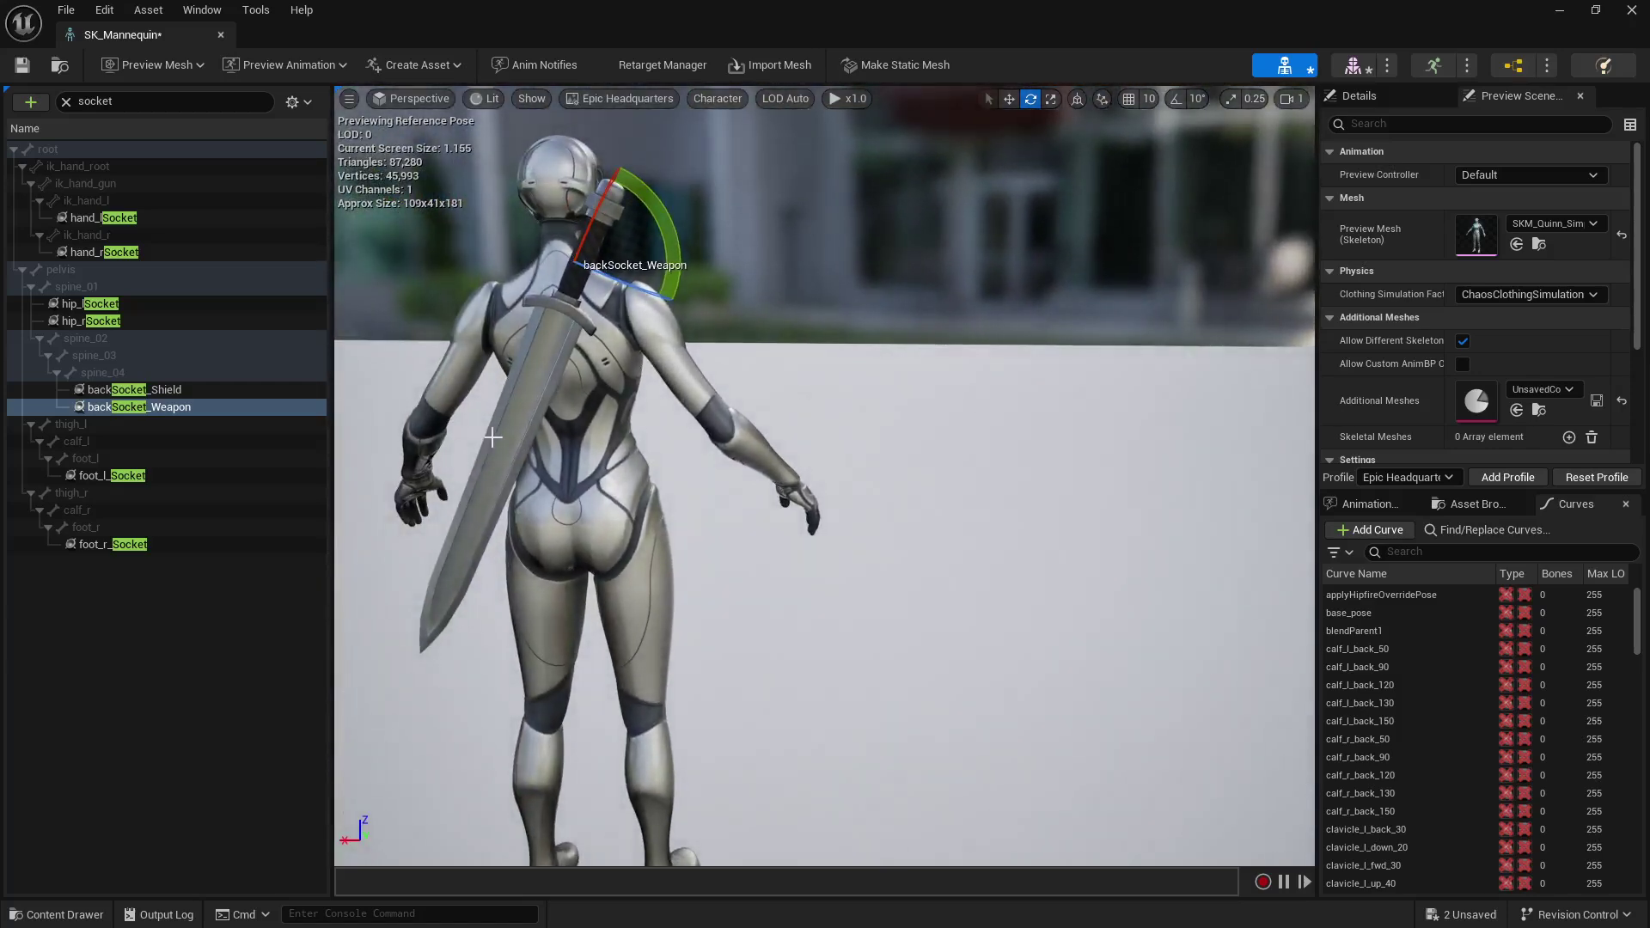
pyautogui.moveTo(661, 228); pyautogui.dragTo(679, 302)
# Move backSocket_Weapon forward so the sword sits closer to the mannequin's back, and save the skeleton.
pyautogui.moveTo(756, 174); pyautogui.dragTo(584, 250, button='right')
pyautogui.press('d')
pyautogui.click(1009, 99)
pyautogui.moveTo(905, 172)
pyautogui.mouseDown(button='right')
pyautogui.moveTo(843, 170)
pyautogui.moveTo(904, 172)
pyautogui.mouseUp(button='right')
pyautogui.moveTo(773, 142); pyautogui.dragTo(807, 153)
pyautogui.moveTo(799, 148); pyautogui.dragTo(1052, 133, button='right')
pyautogui.press('a')
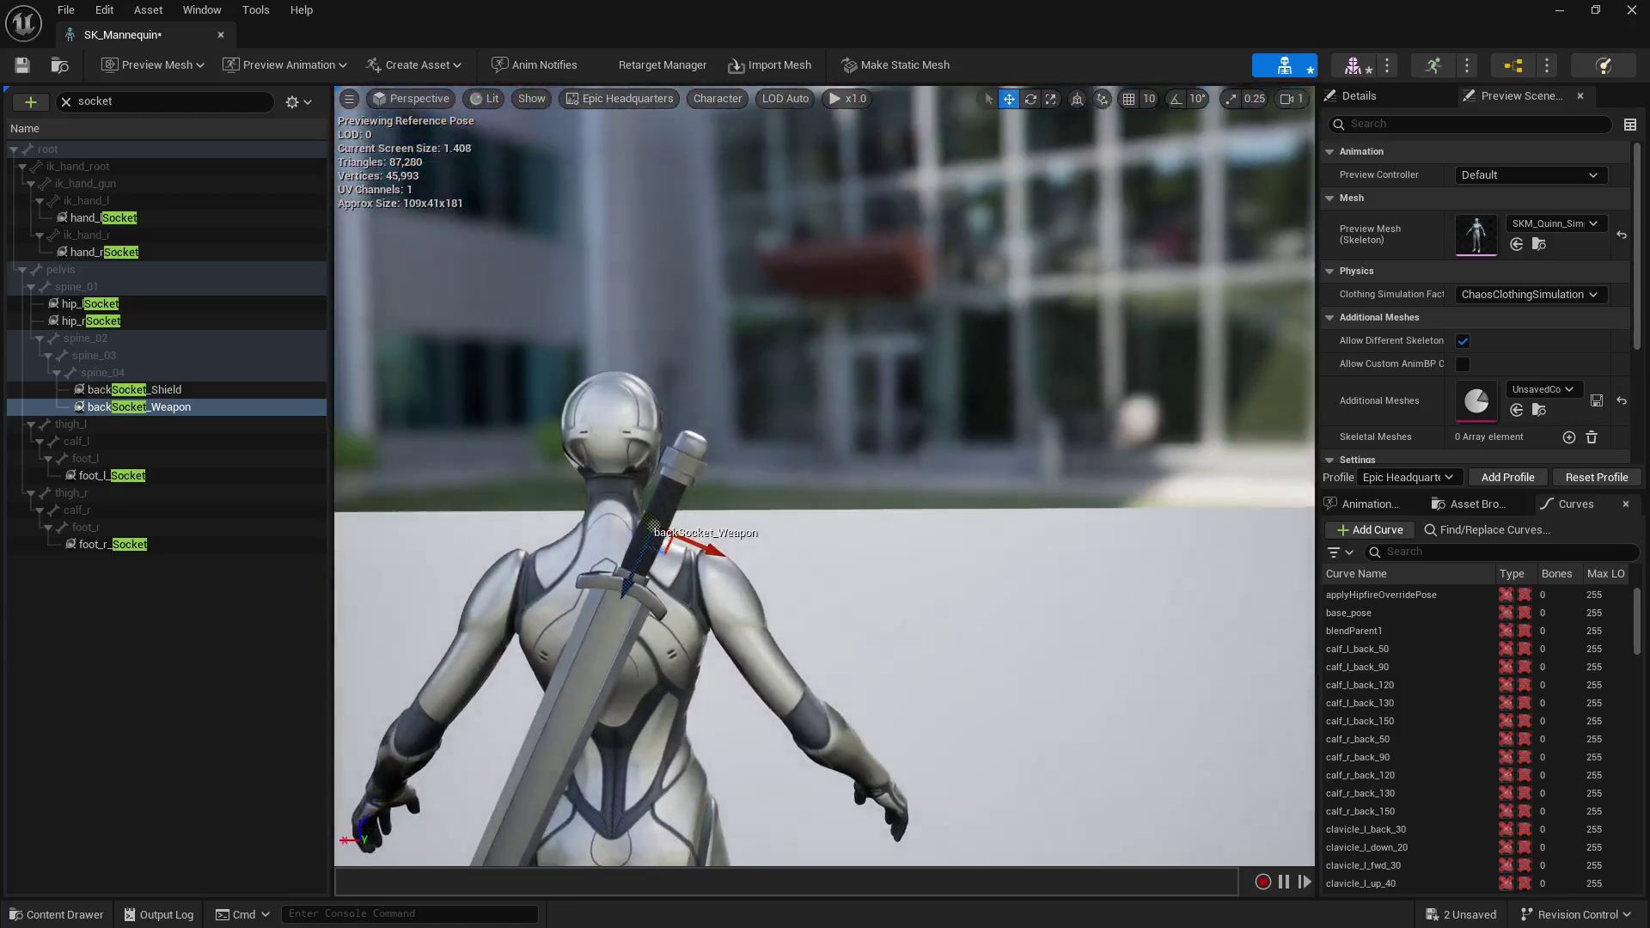
pyautogui.hotkey('ctrl', 's')
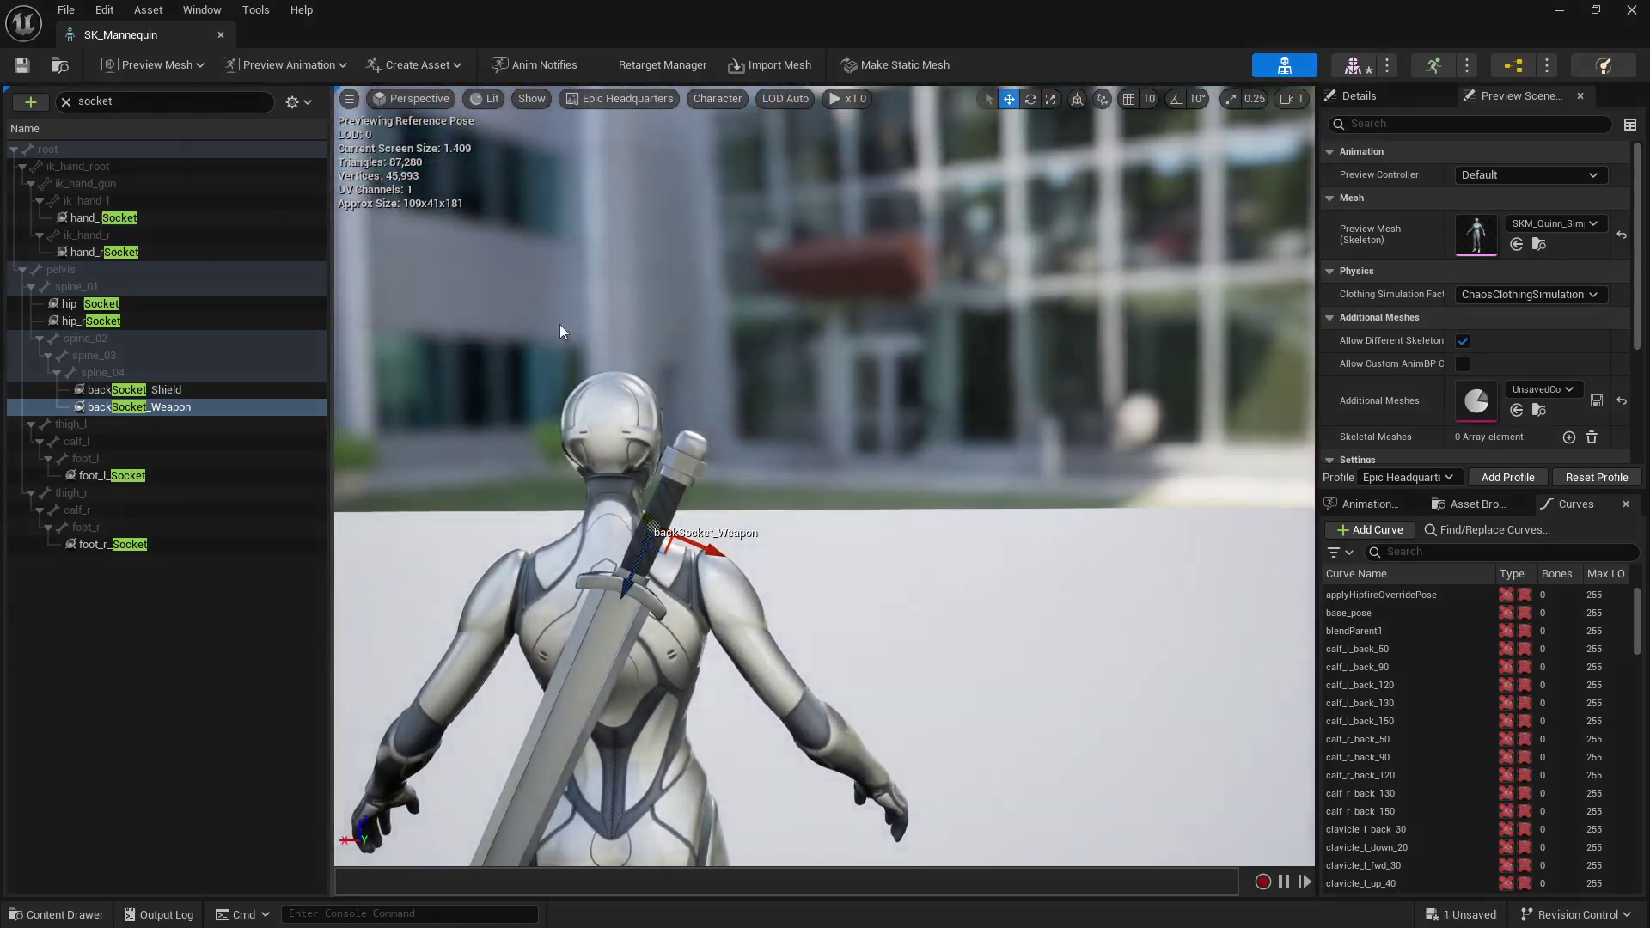